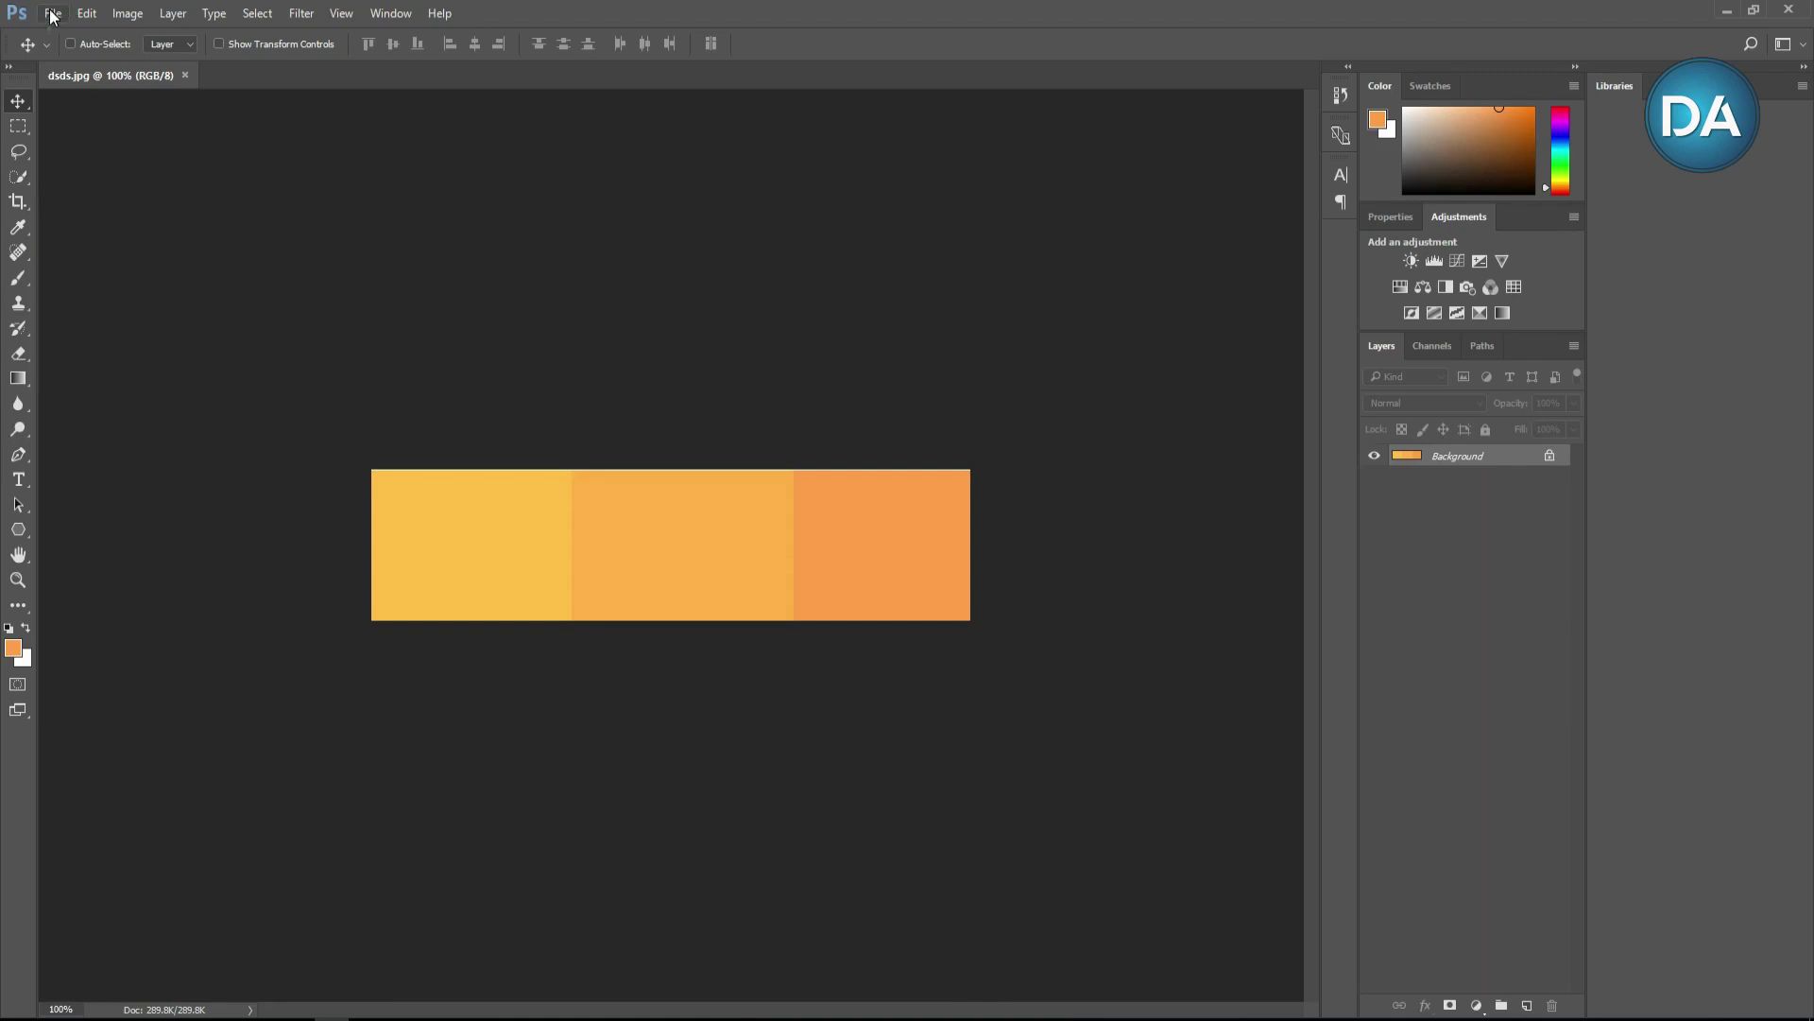
Step: Open Photoshop's File menu to begin creating a new document
left_click(53, 14)
Step: Create a new blank portrait document with width 40 and height 900 pixels
left_click(109, 36)
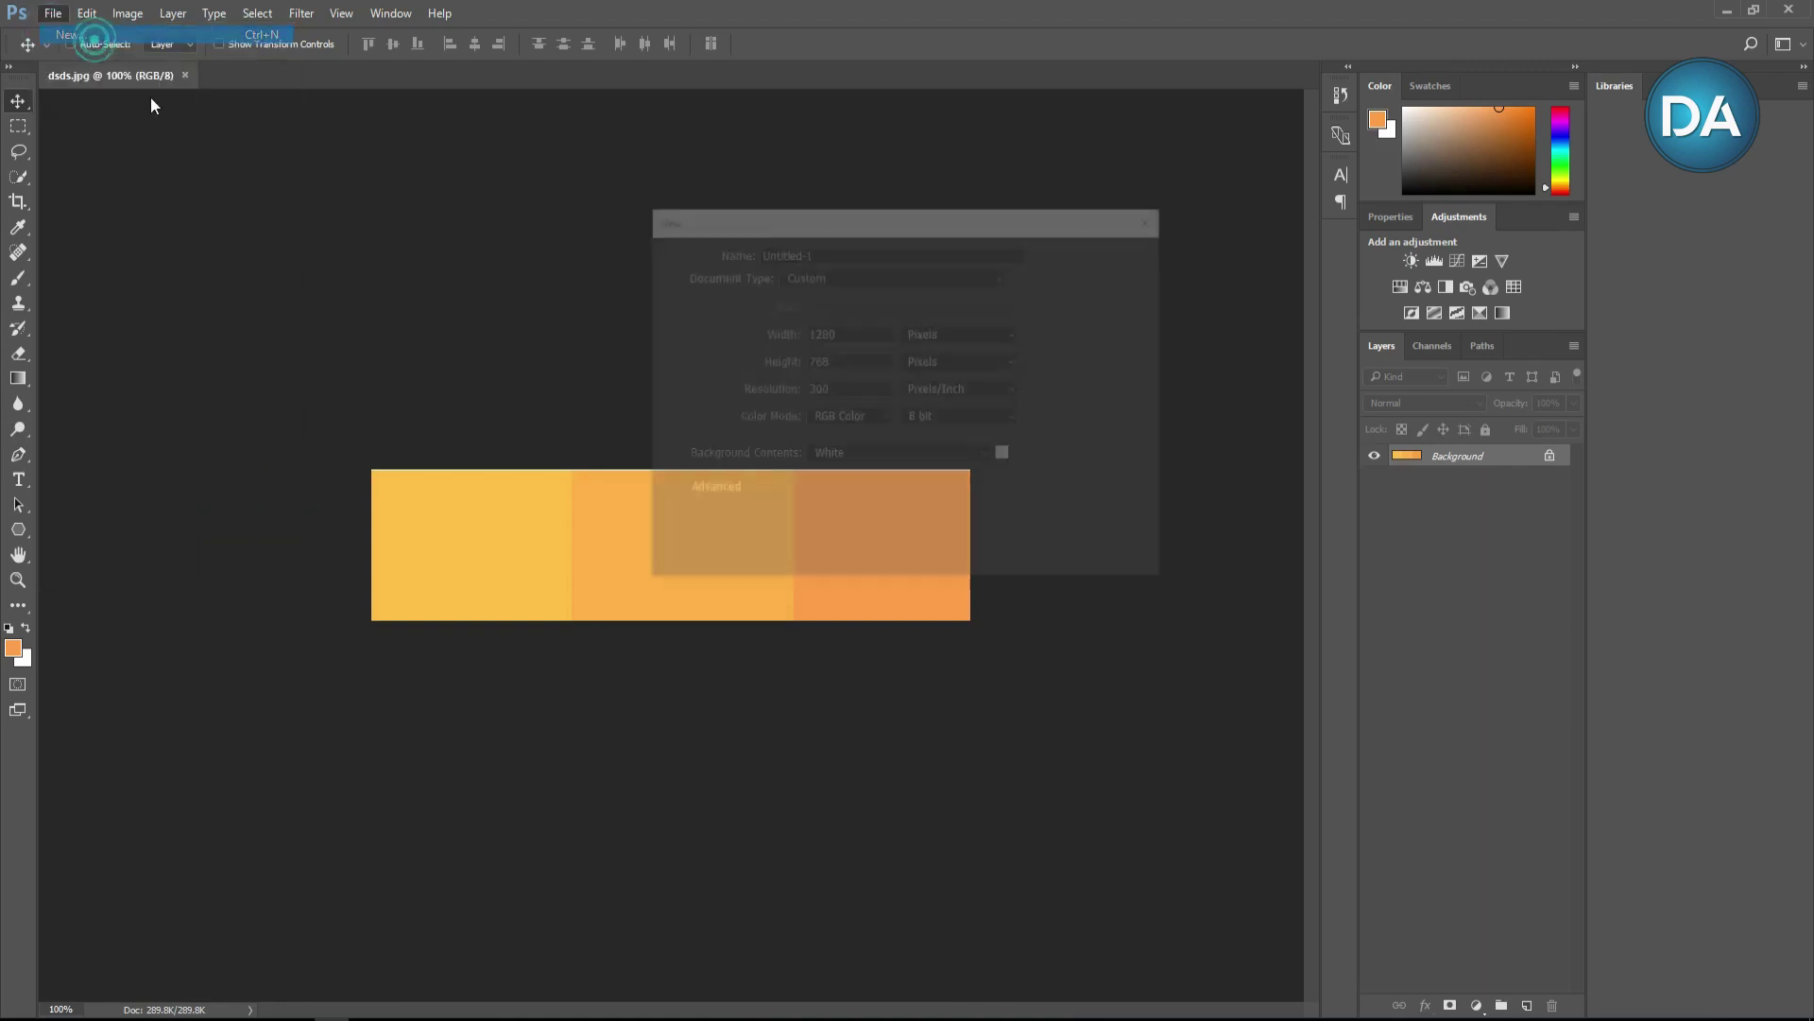
double_click(872, 334)
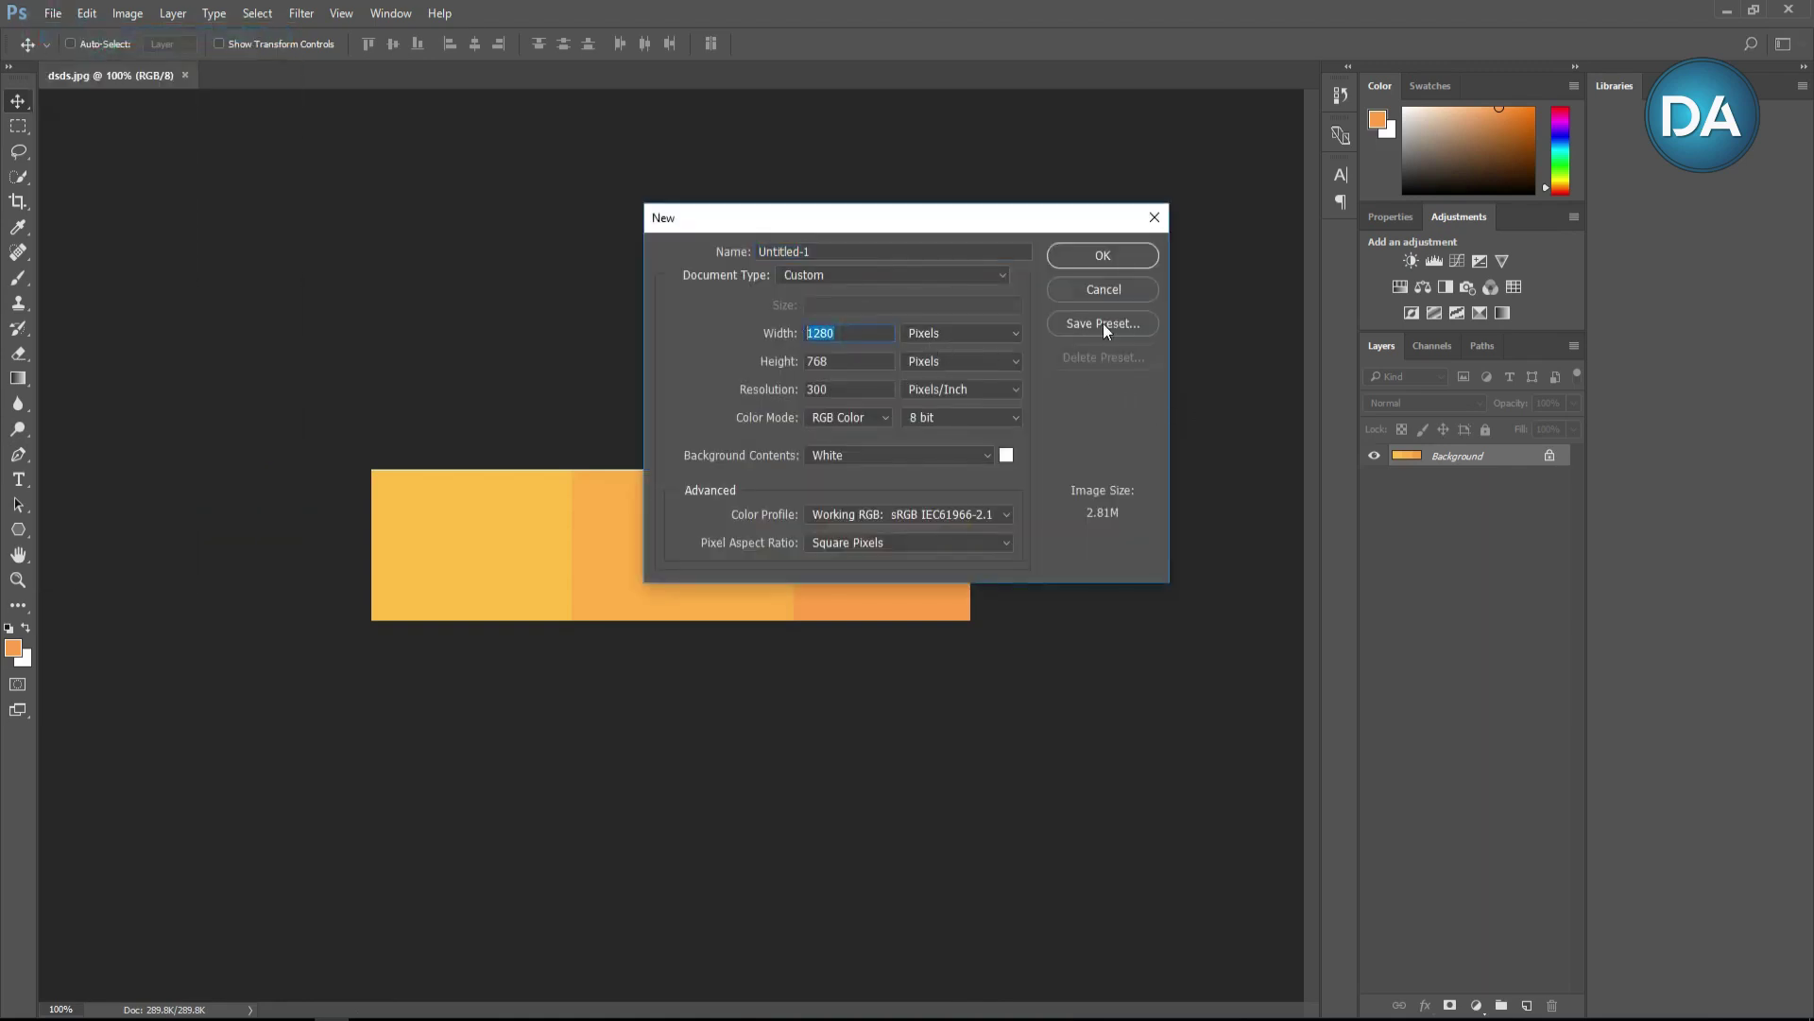
type("40")
double_click(863, 360)
type("900")
left_click(1101, 255)
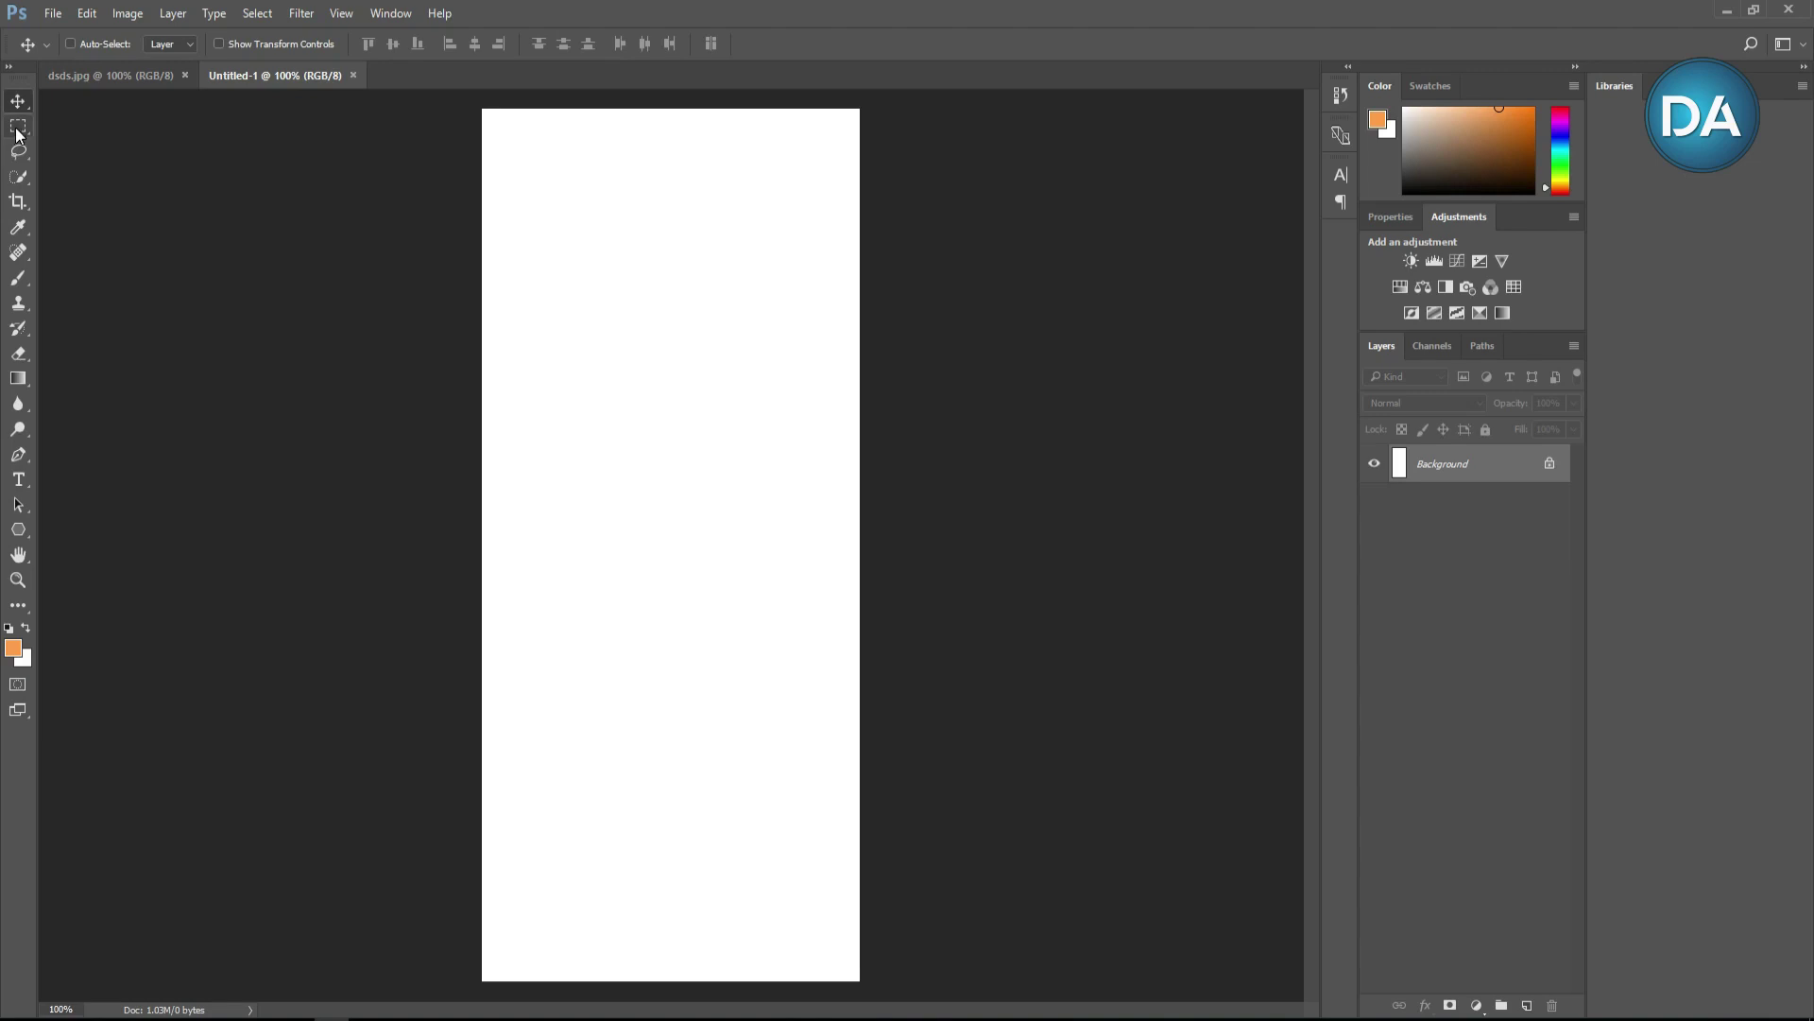
Step: Zoom out and set the Pen tool to Shape mode with default black and white colours
key("z")
left_click(569, 335, "alt")
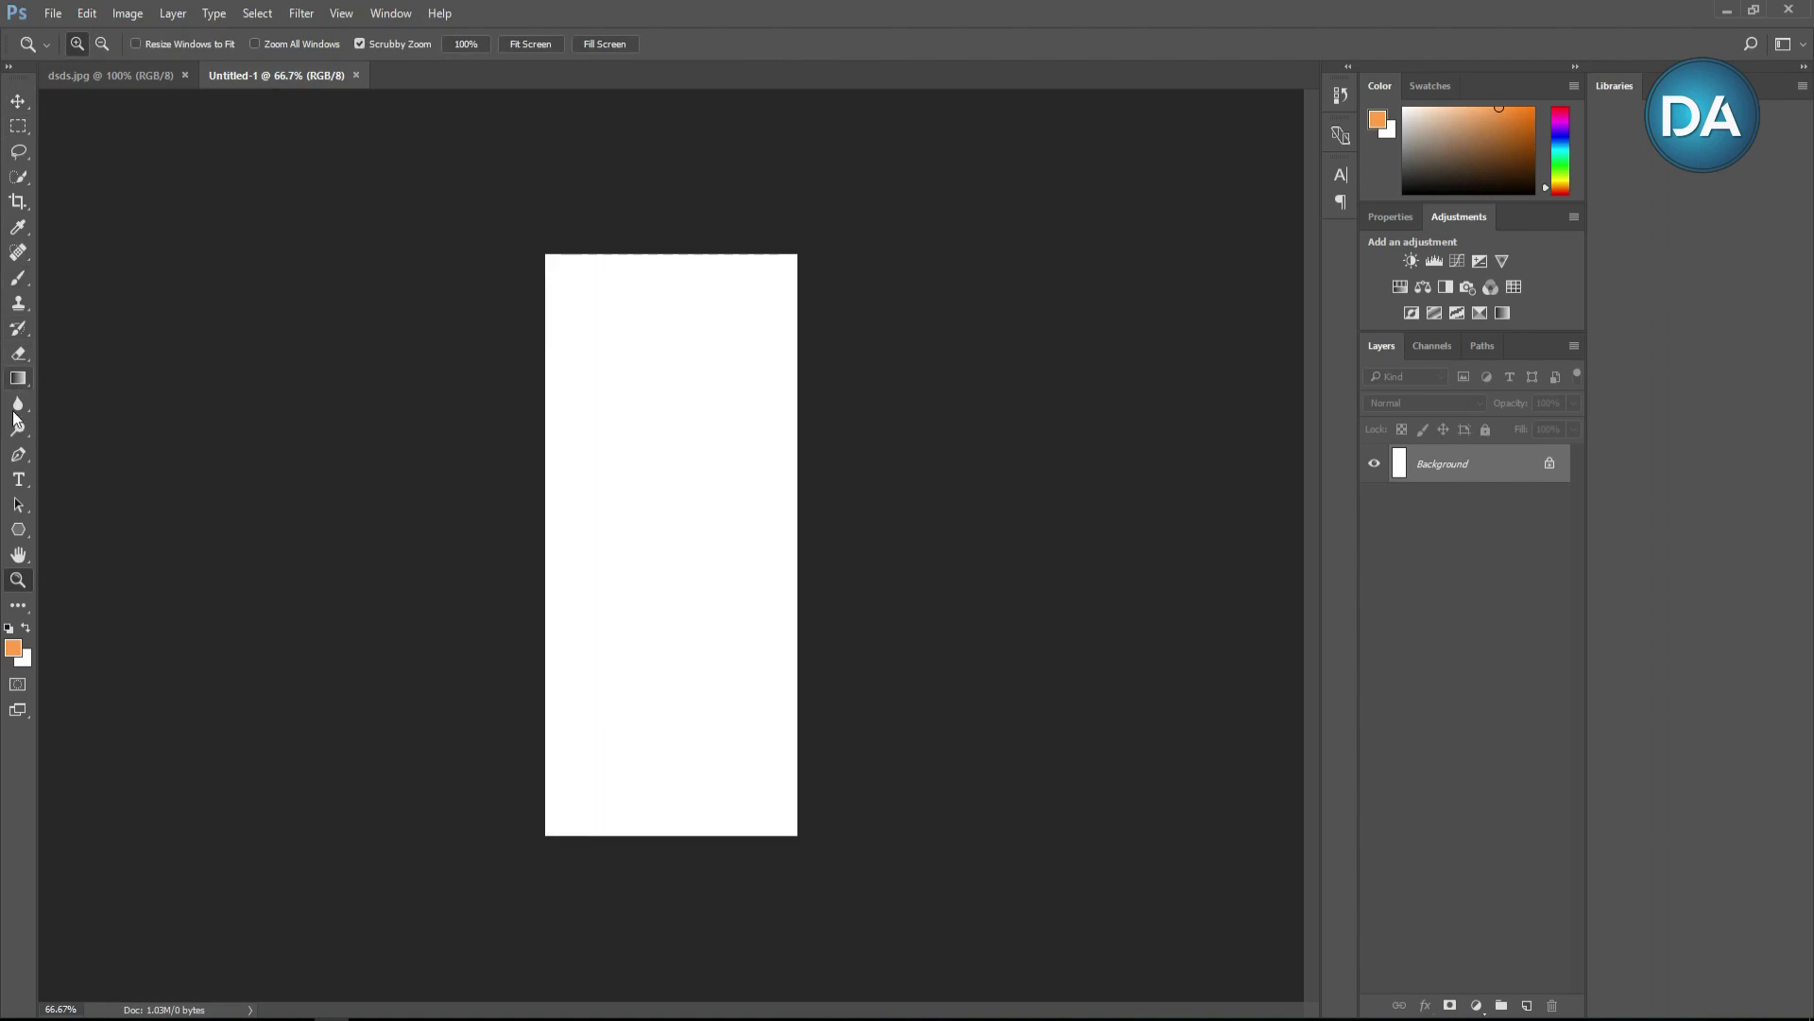
left_click(18, 455)
left_click(95, 62)
key("d")
Step: Draw a closed black wave shape curving through the banner's middle, right side and bottom
left_click(519, 752)
left_click_drag(747, 413, 705, 52)
left_click(905, 114)
left_click(1007, 523)
left_click(960, 954)
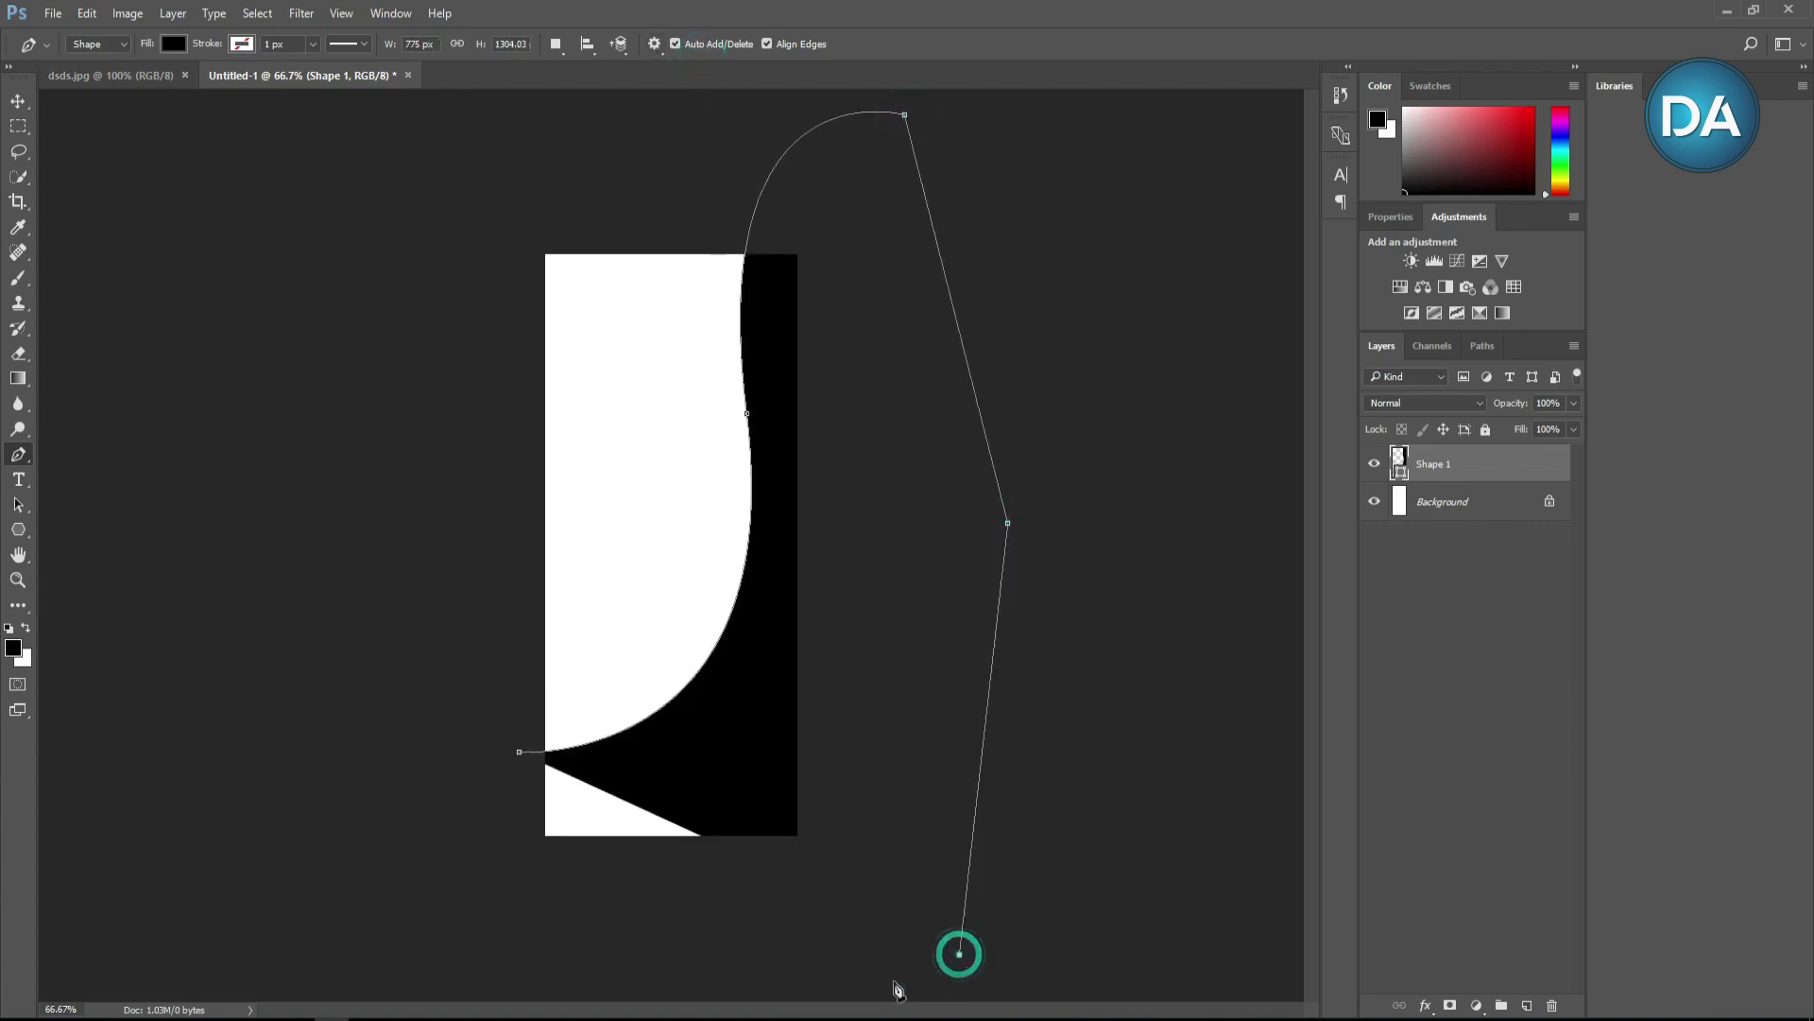
left_click(508, 926)
left_click(519, 752)
Step: Nudge the wave shape slightly downward and bring the dsds.jpg swatch image forward
left_click(17, 101)
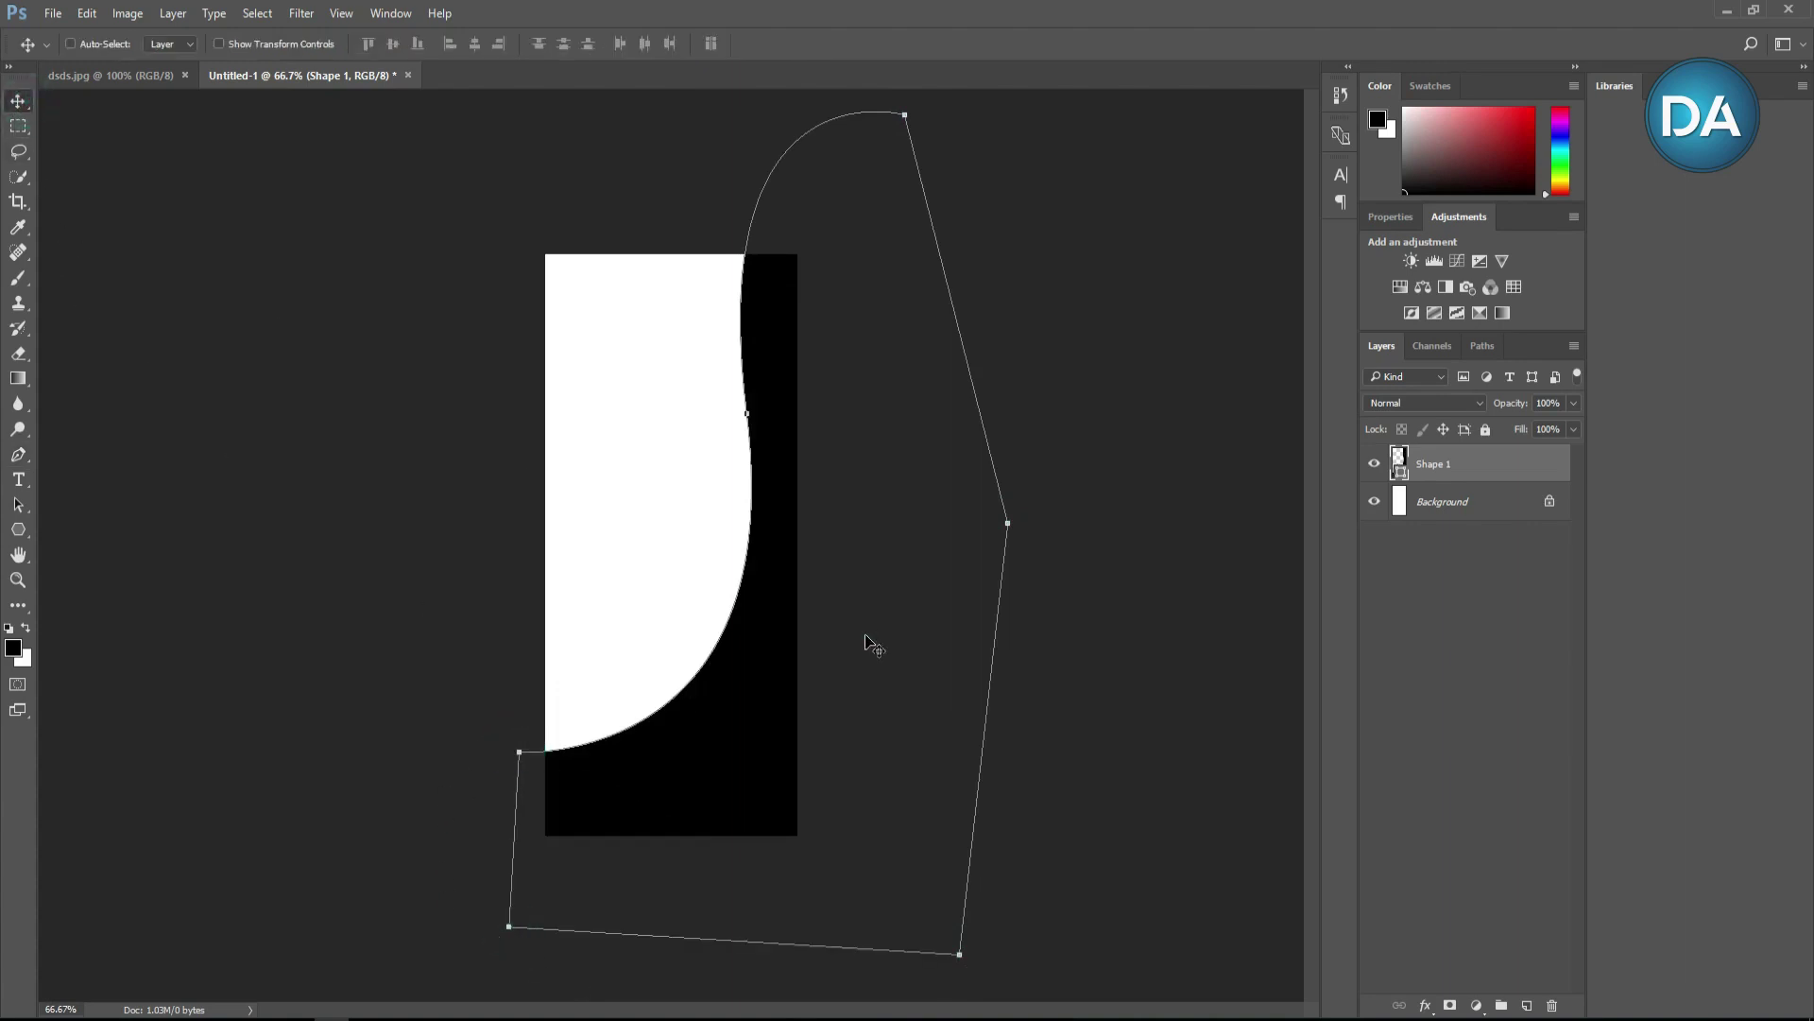
left_click_drag(865, 643, 862, 660)
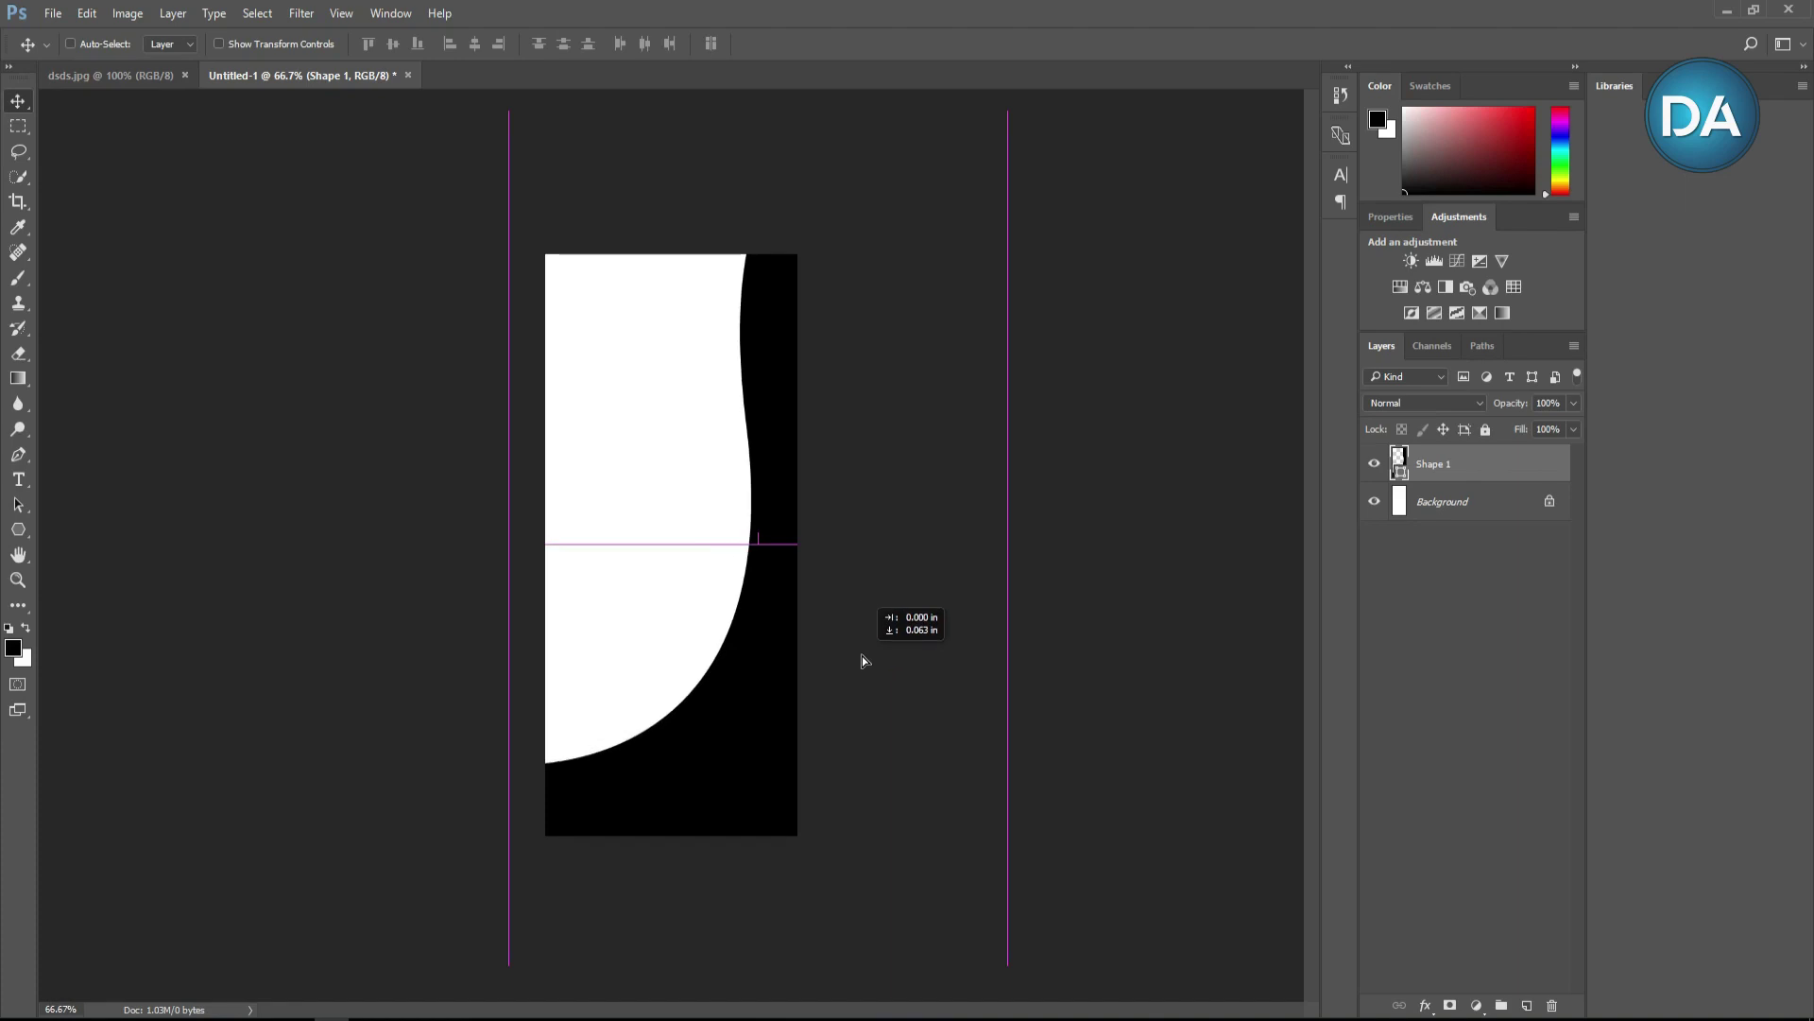
left_click_drag(862, 653, 858, 657)
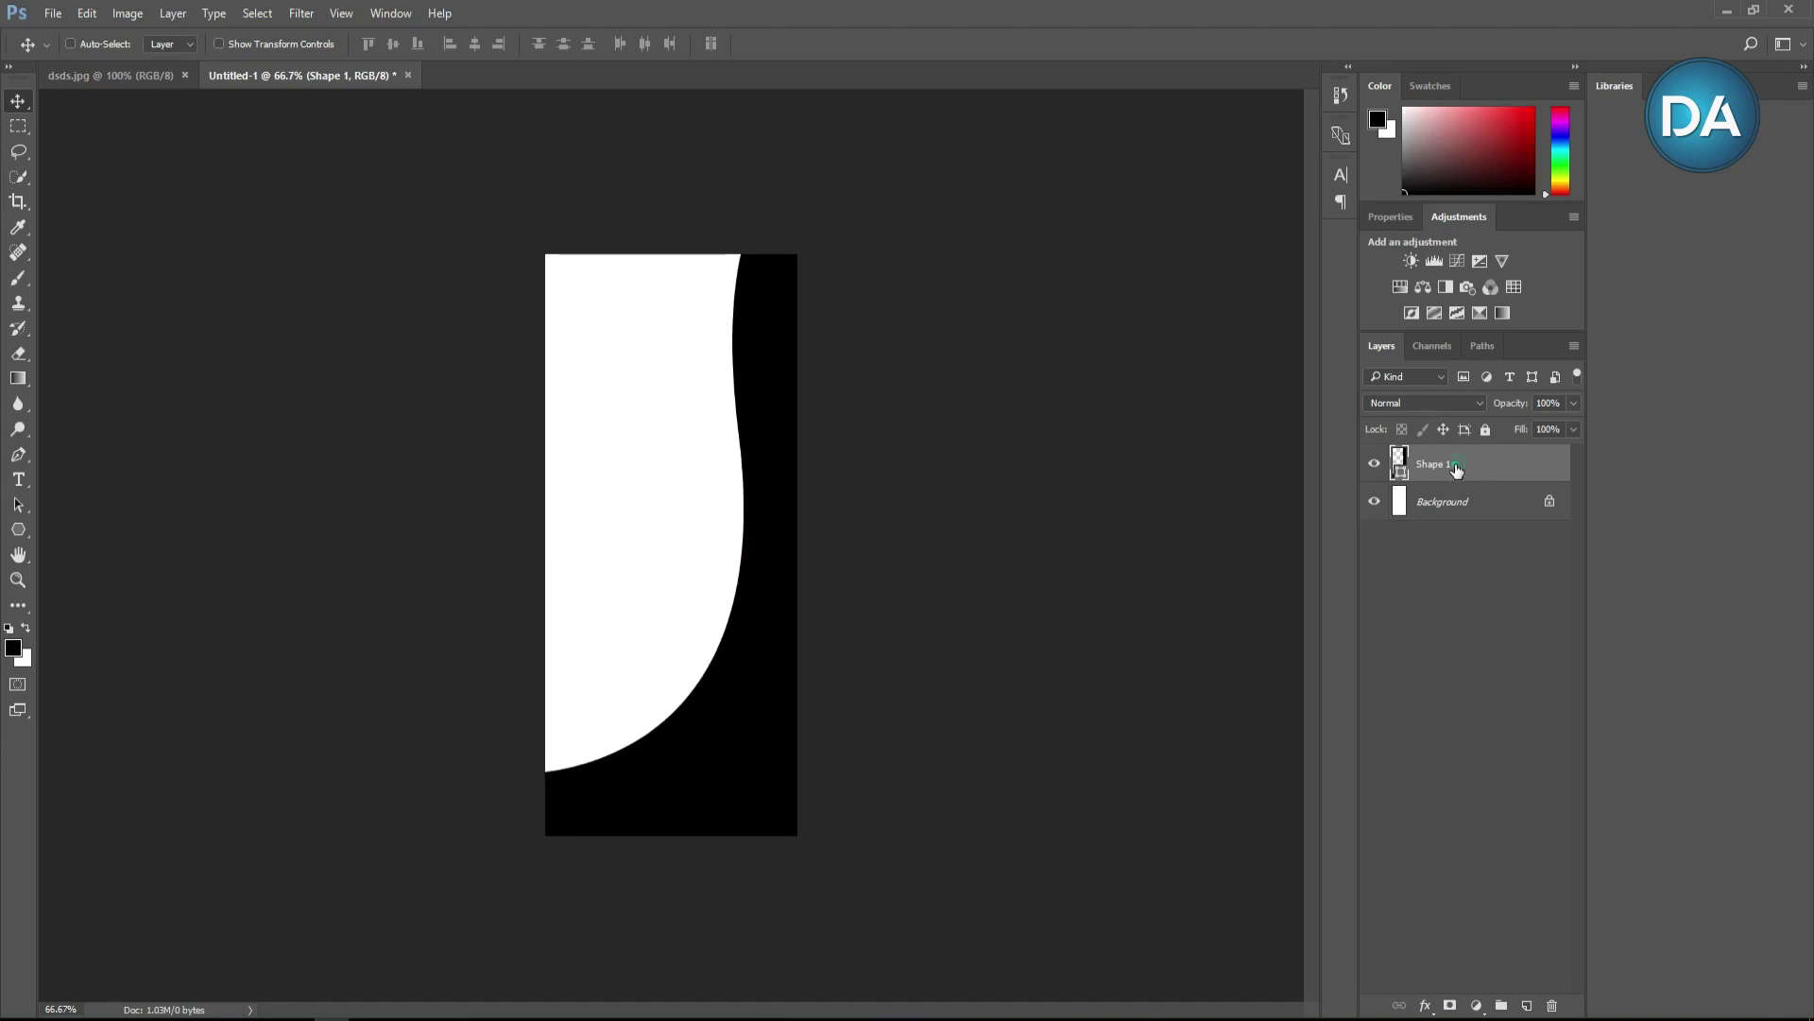
left_click(151, 76)
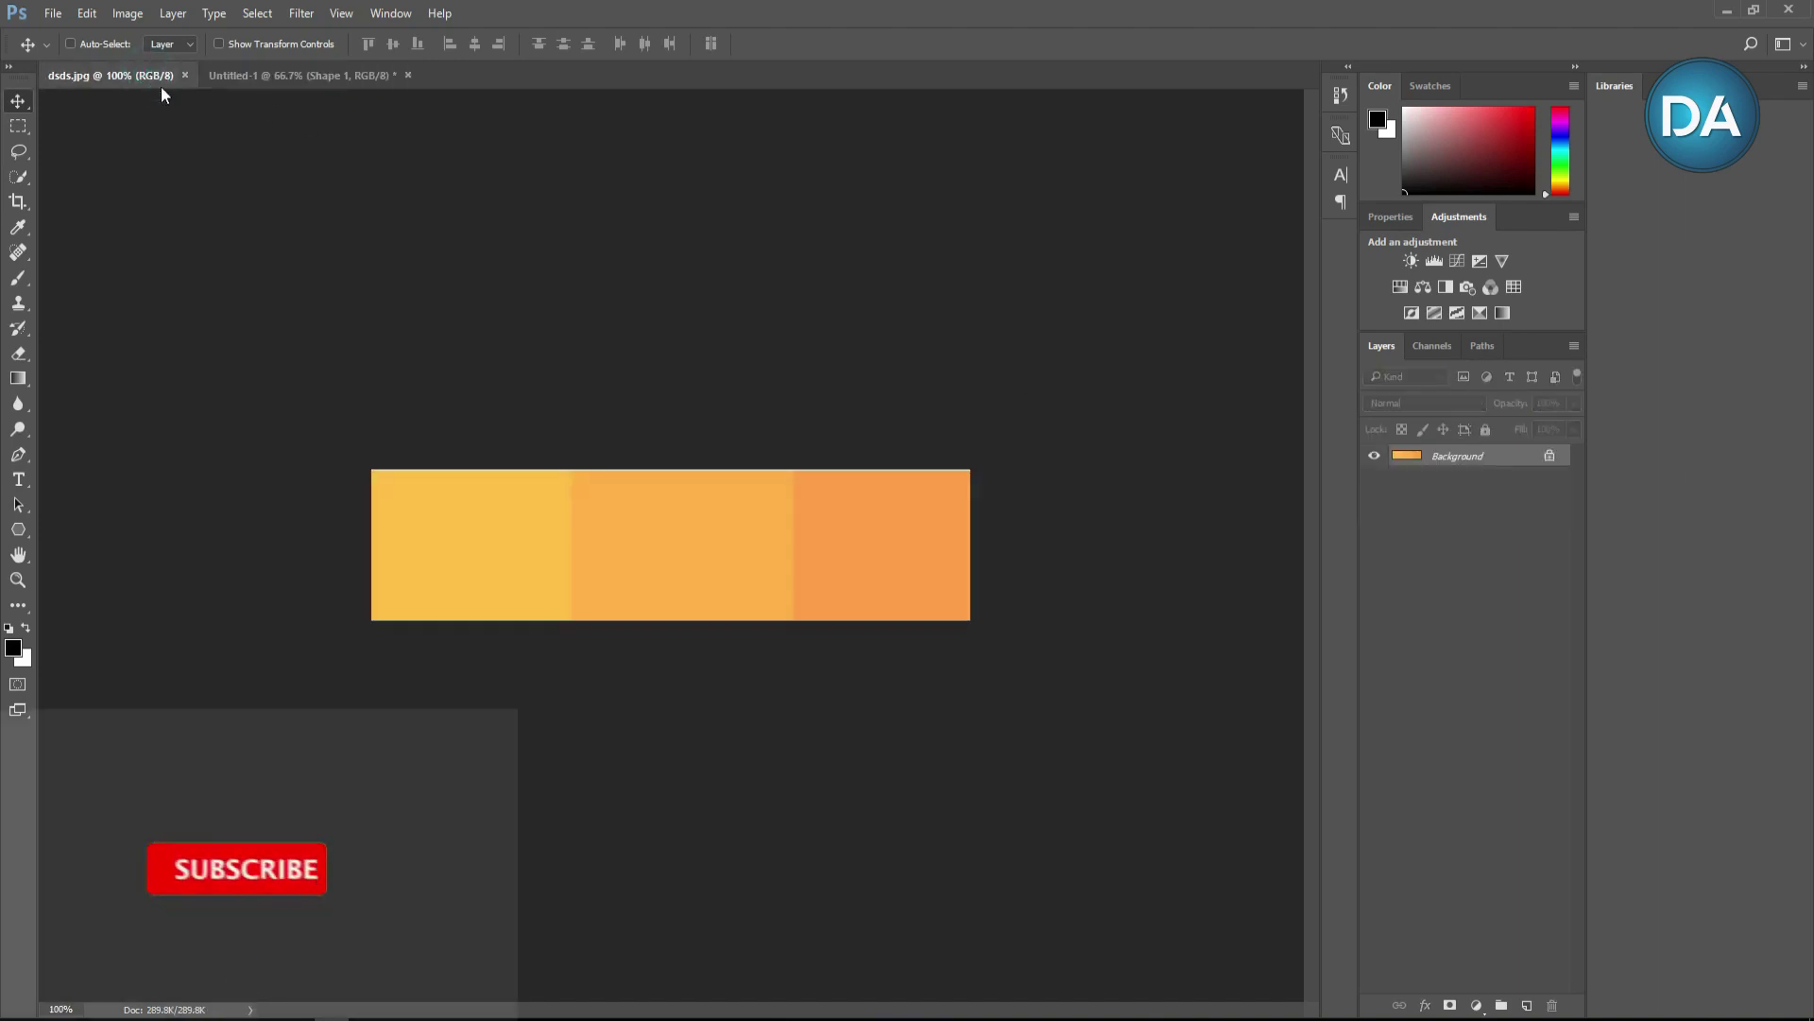
Step: Fill the Shape 1 wave with orange sampled from the dsds.jpg swatch image
left_click(931, 548)
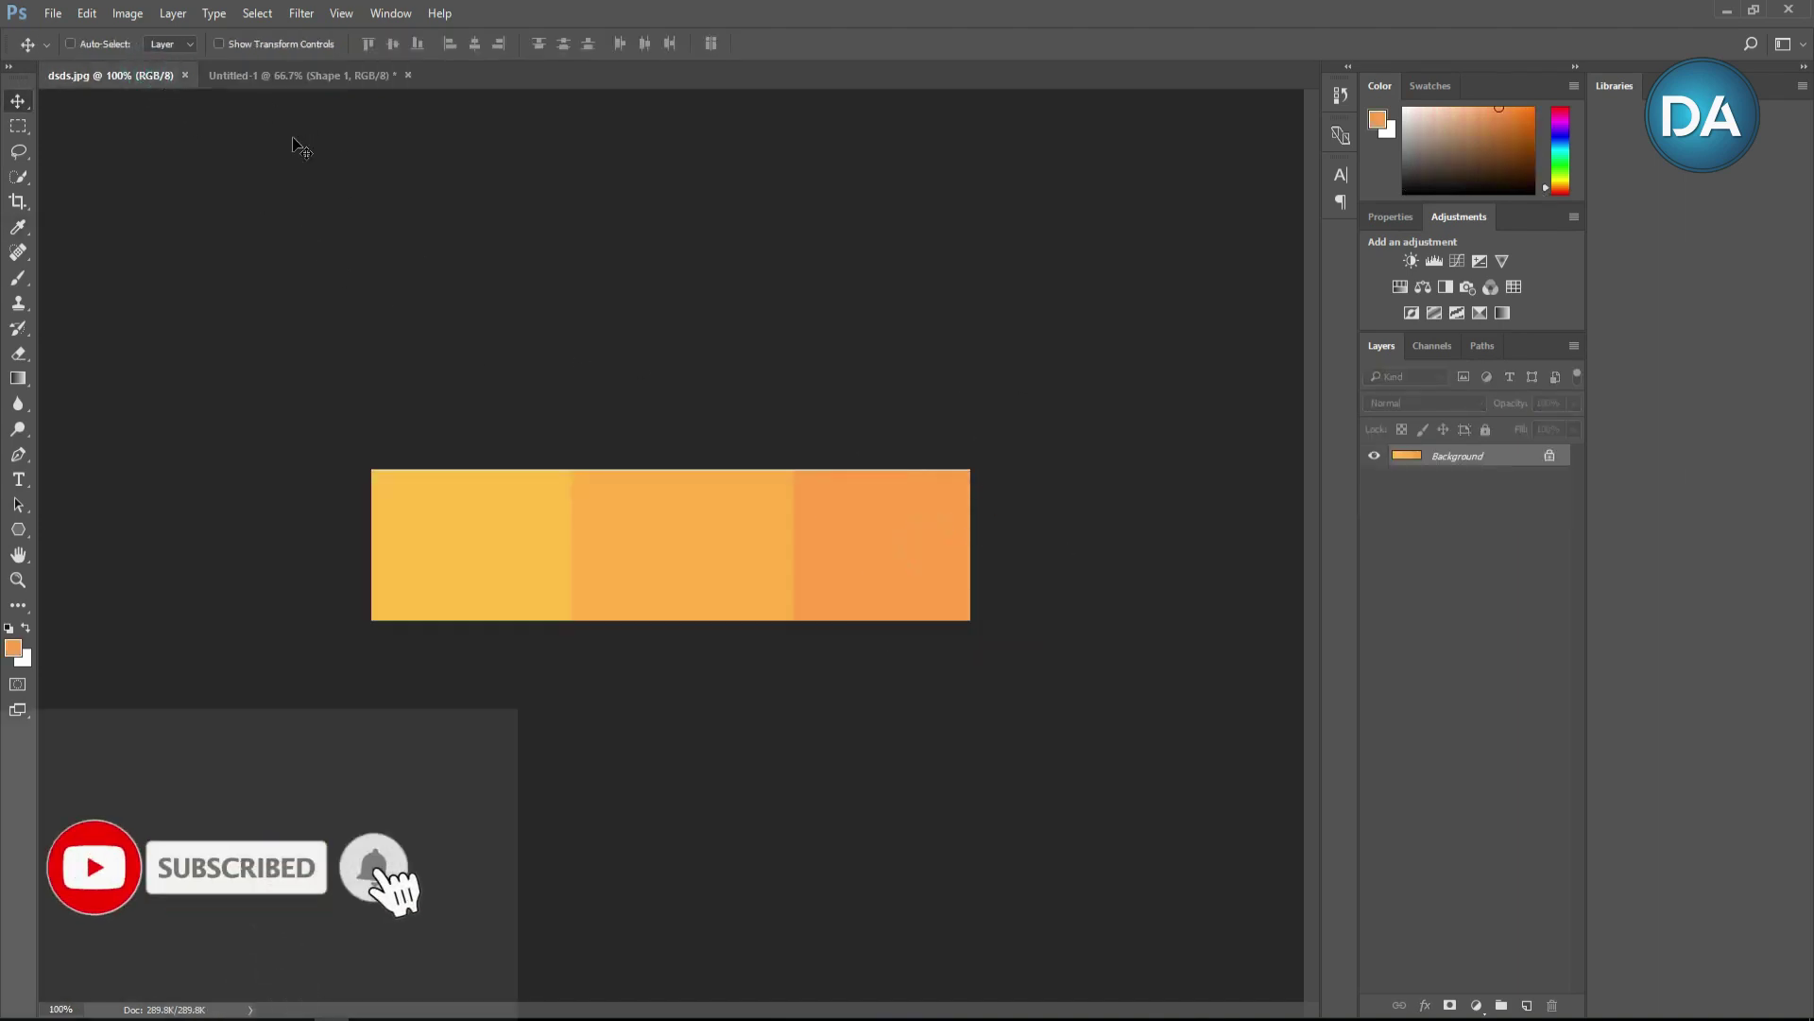
left_click(303, 76)
double_click(1400, 463)
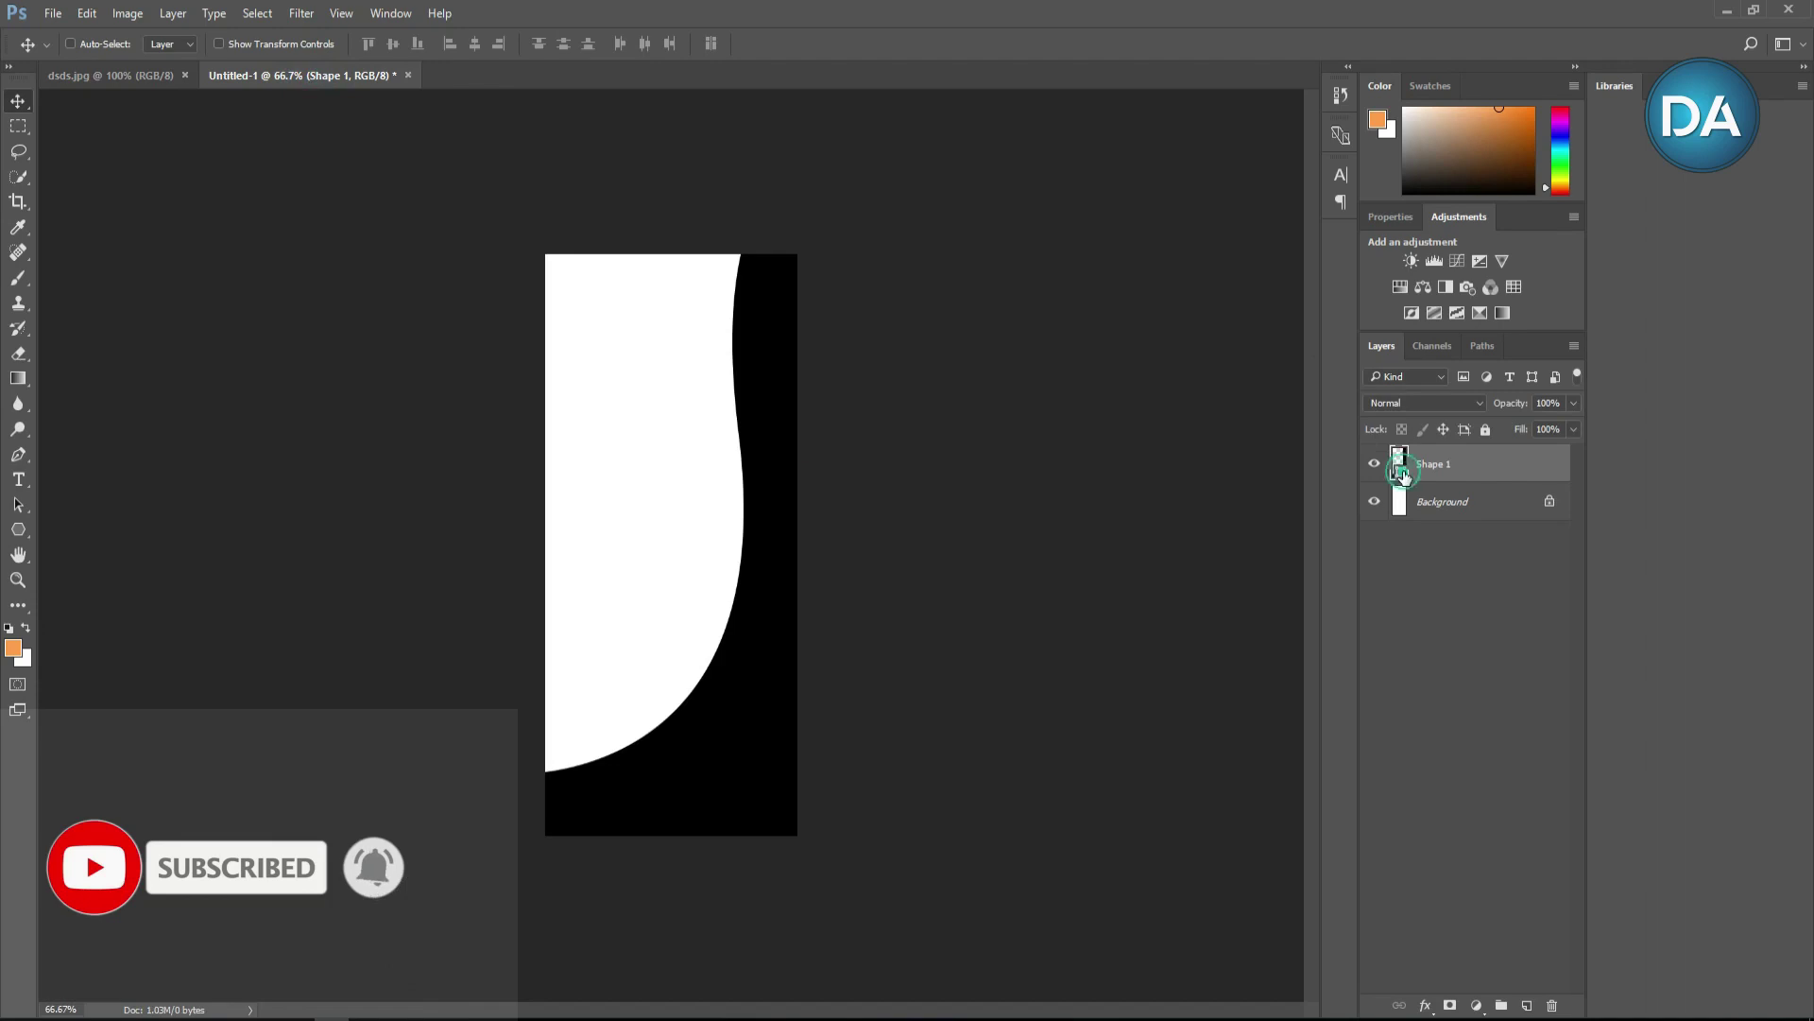
left_click(17, 650)
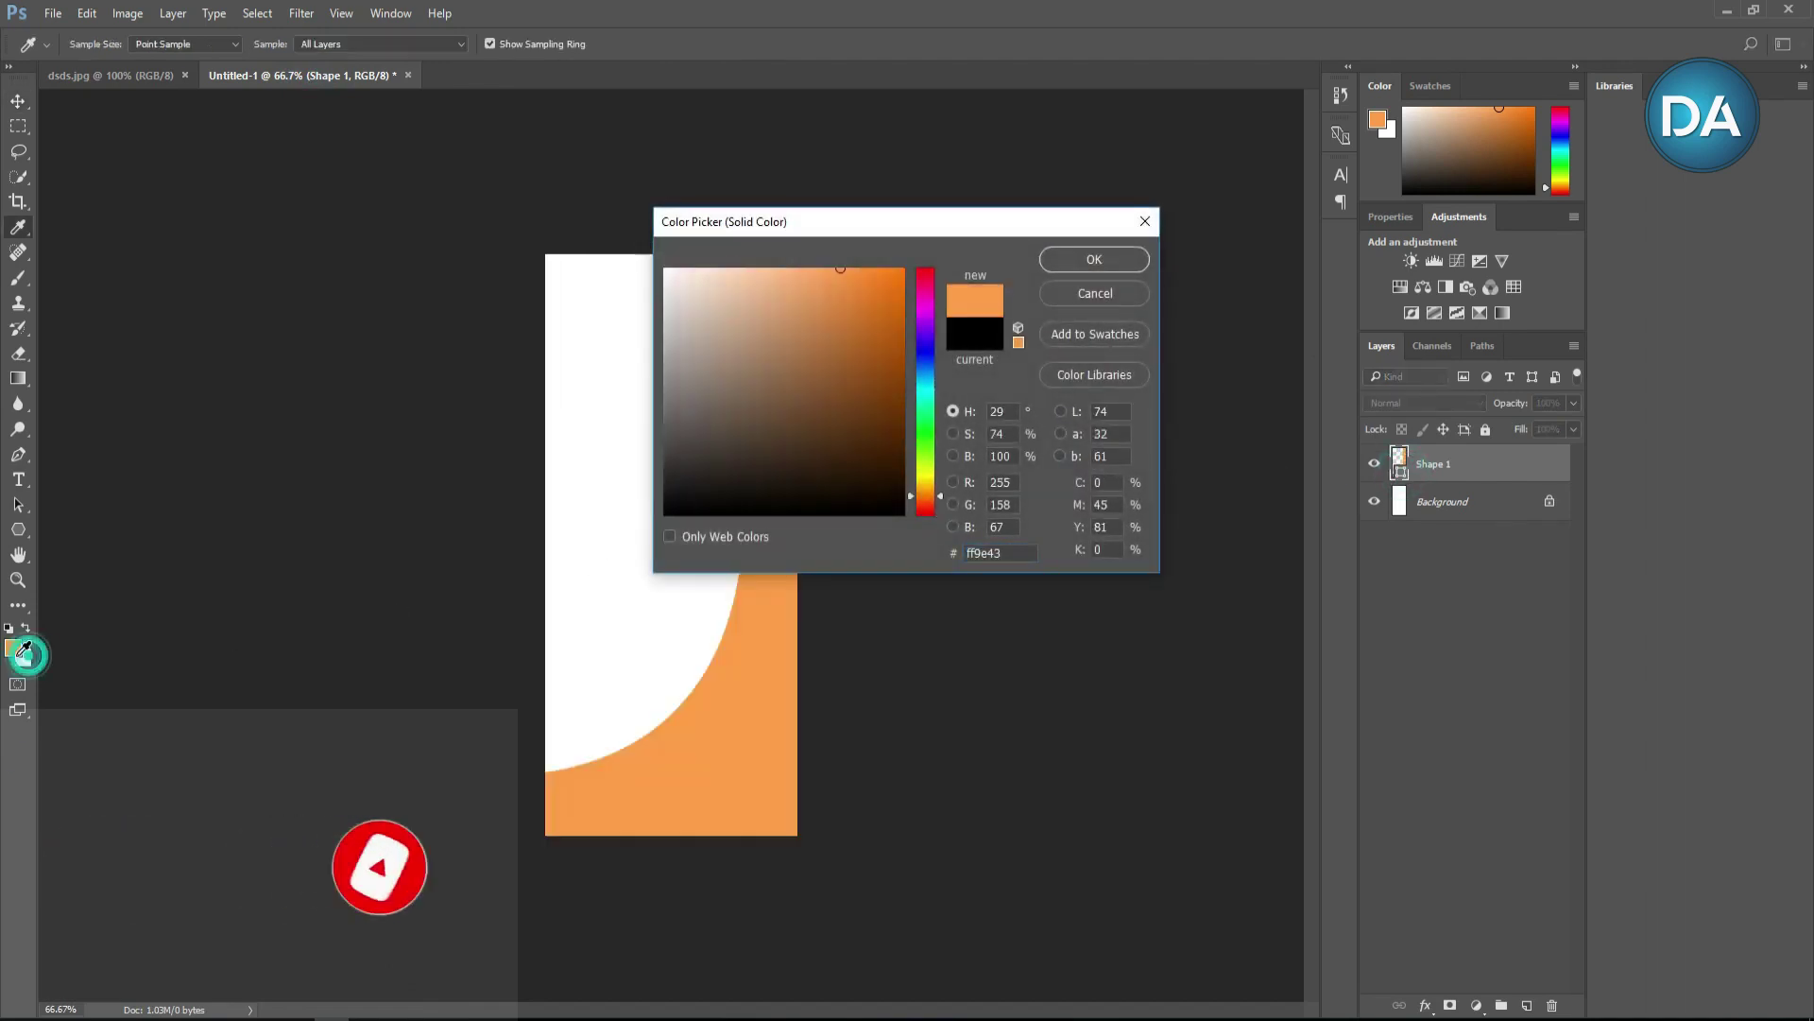
left_click(1093, 259)
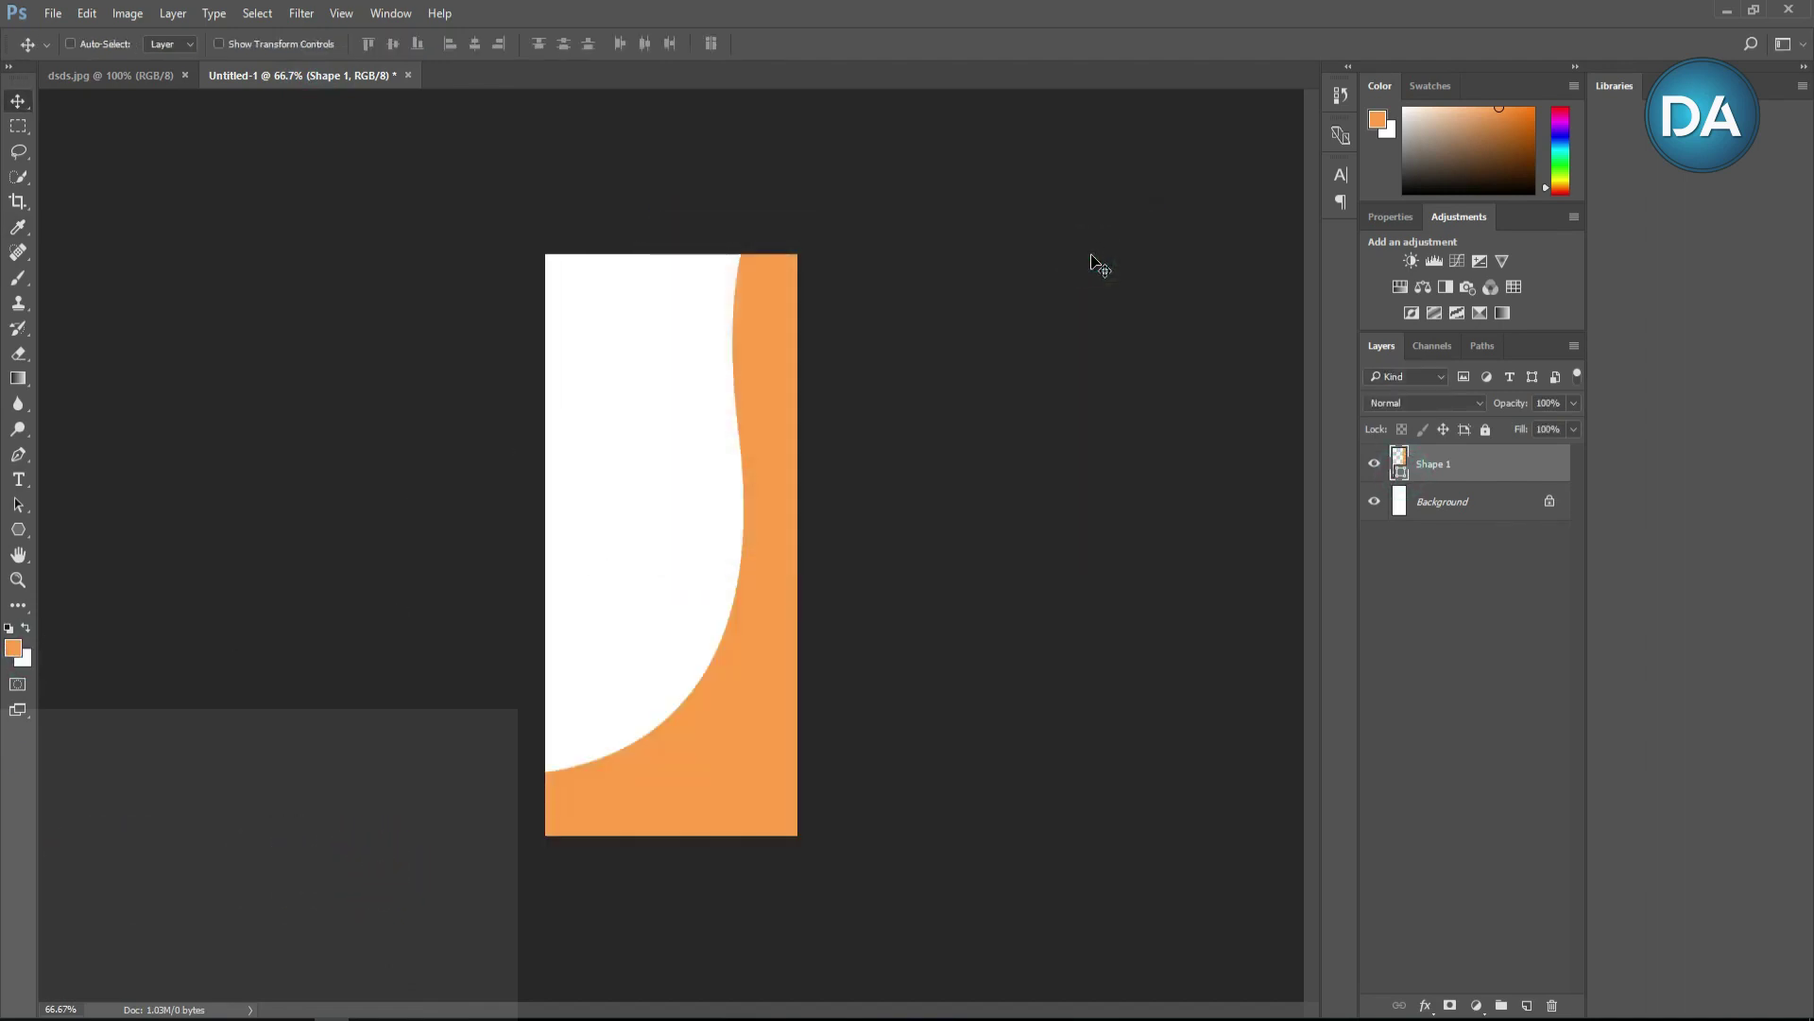
Step: Duplicate the wave layer twice and sample the middle orange swatch for Shape 1 copy
key("ctrl+j")
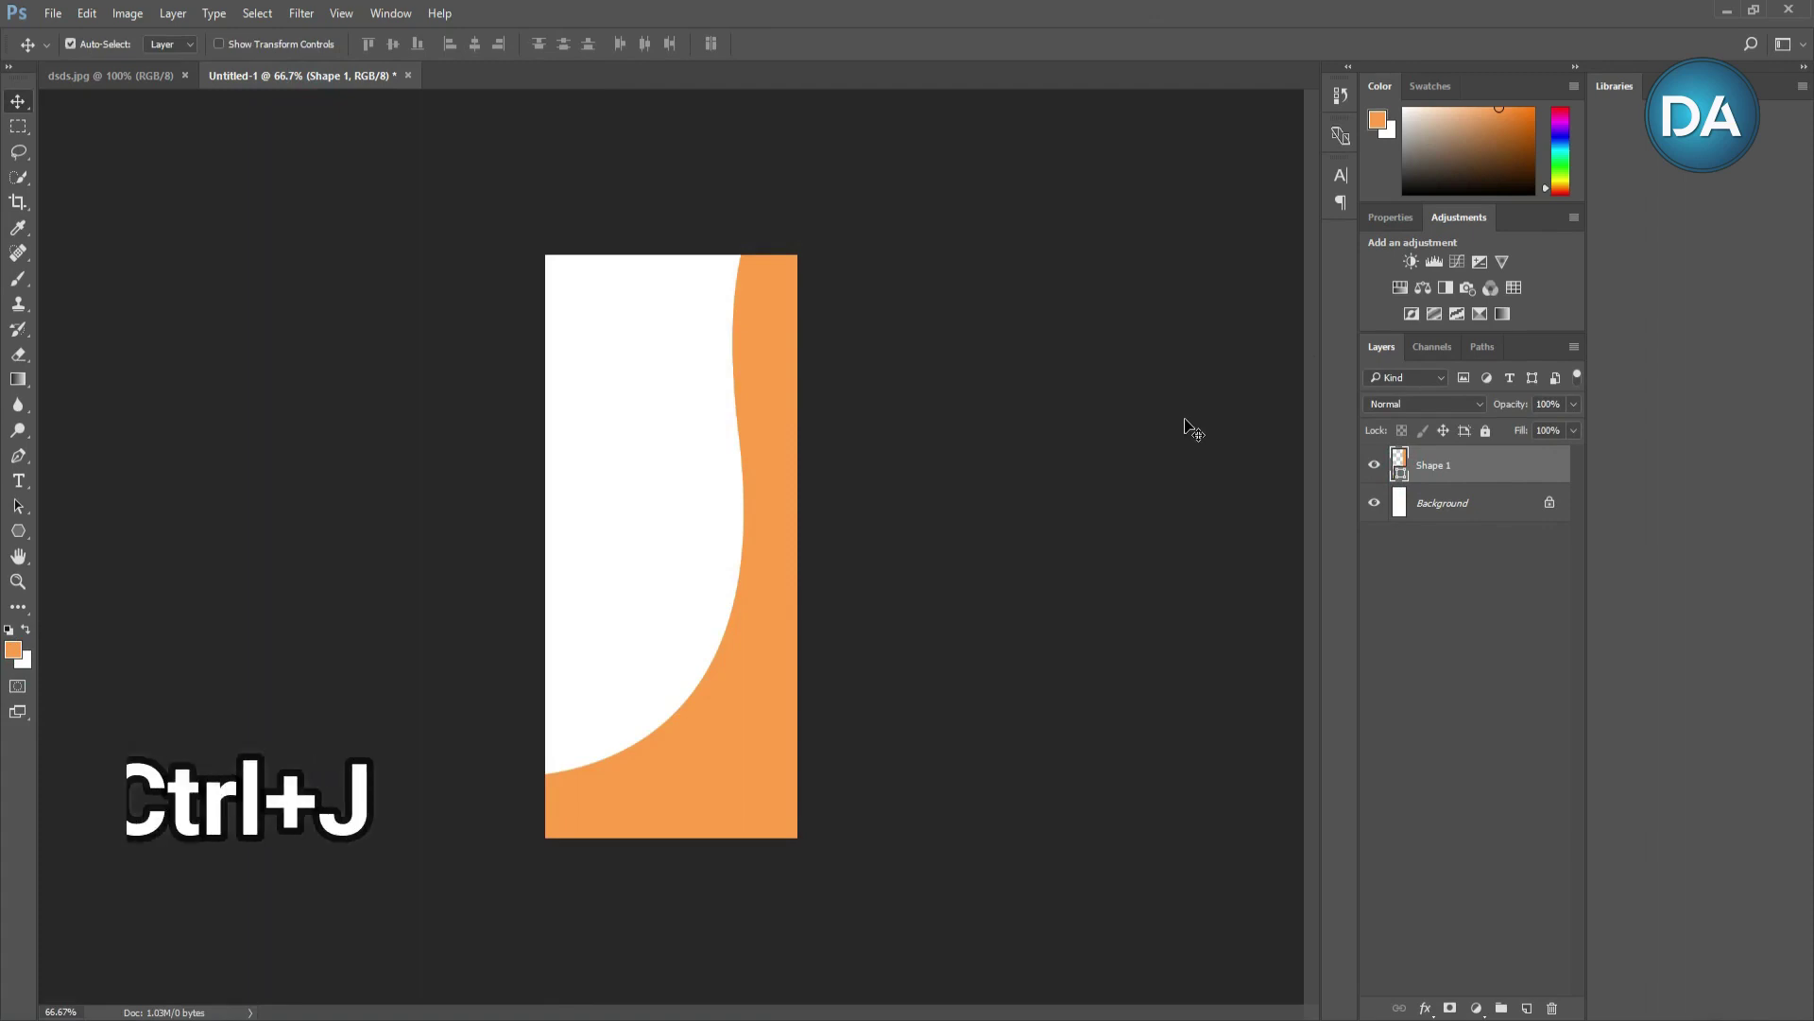
key("ctrl+j")
key("ctrl+j")
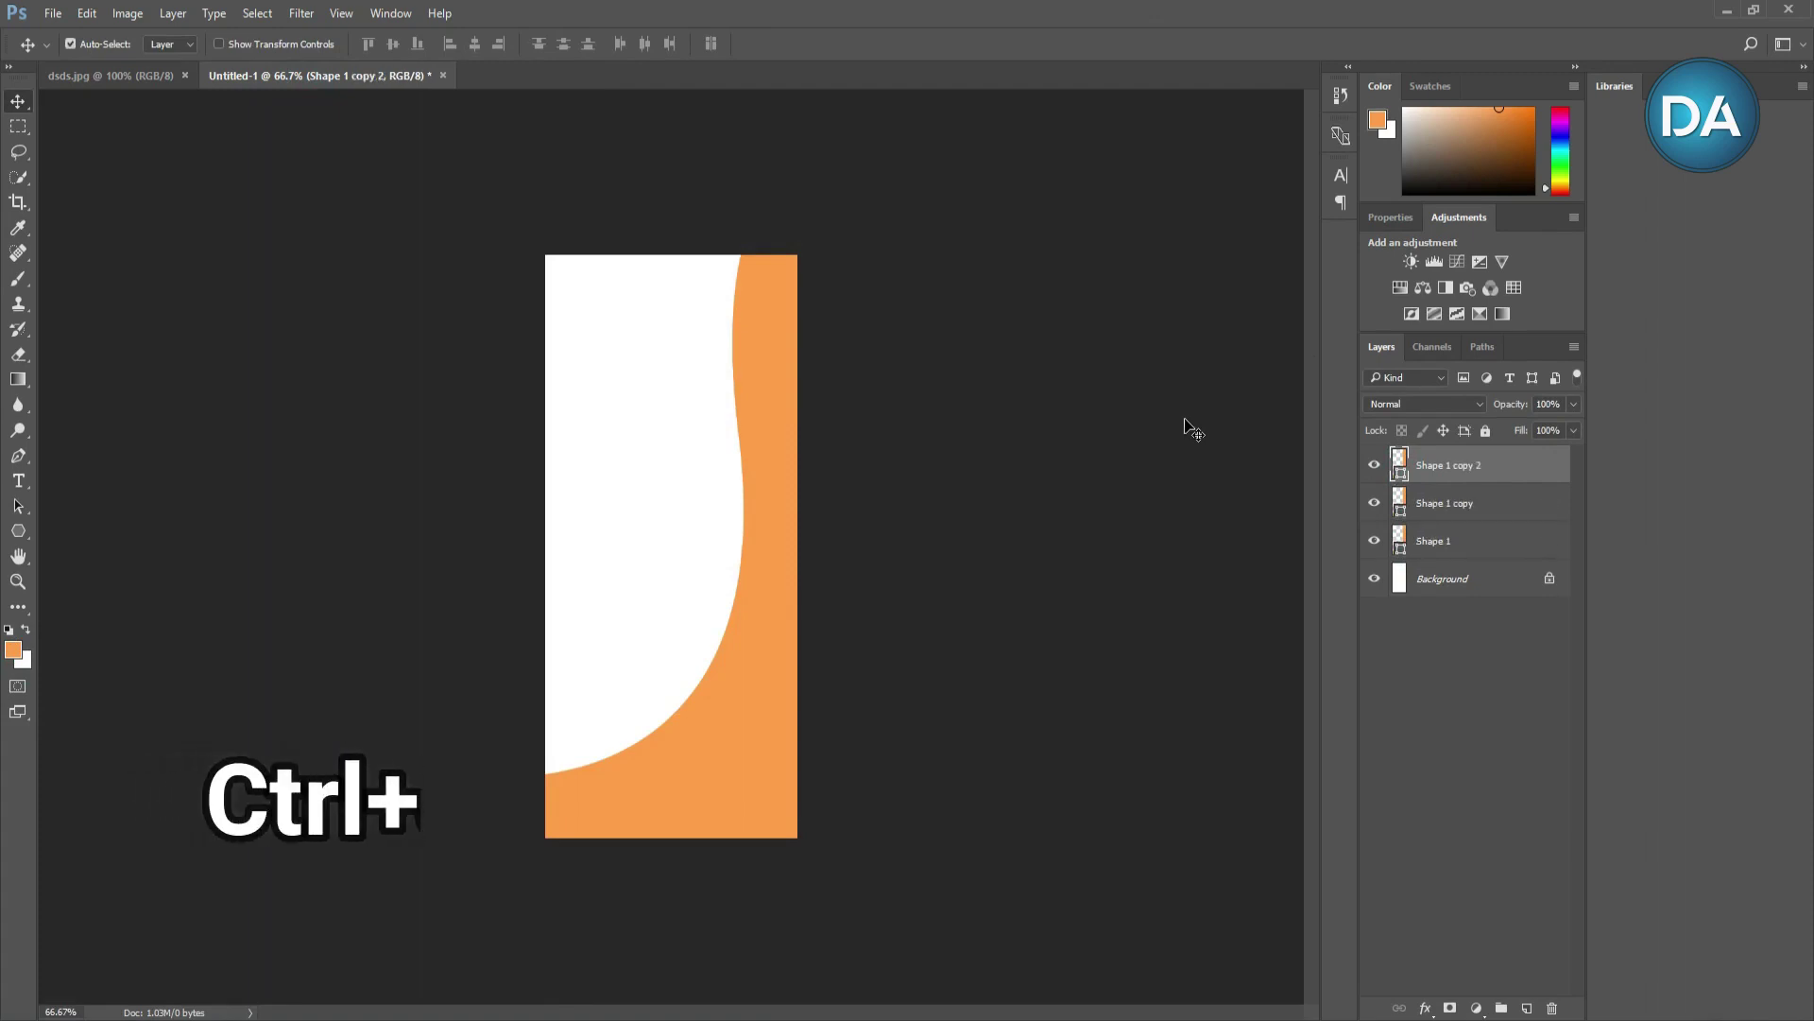
left_click(1440, 510)
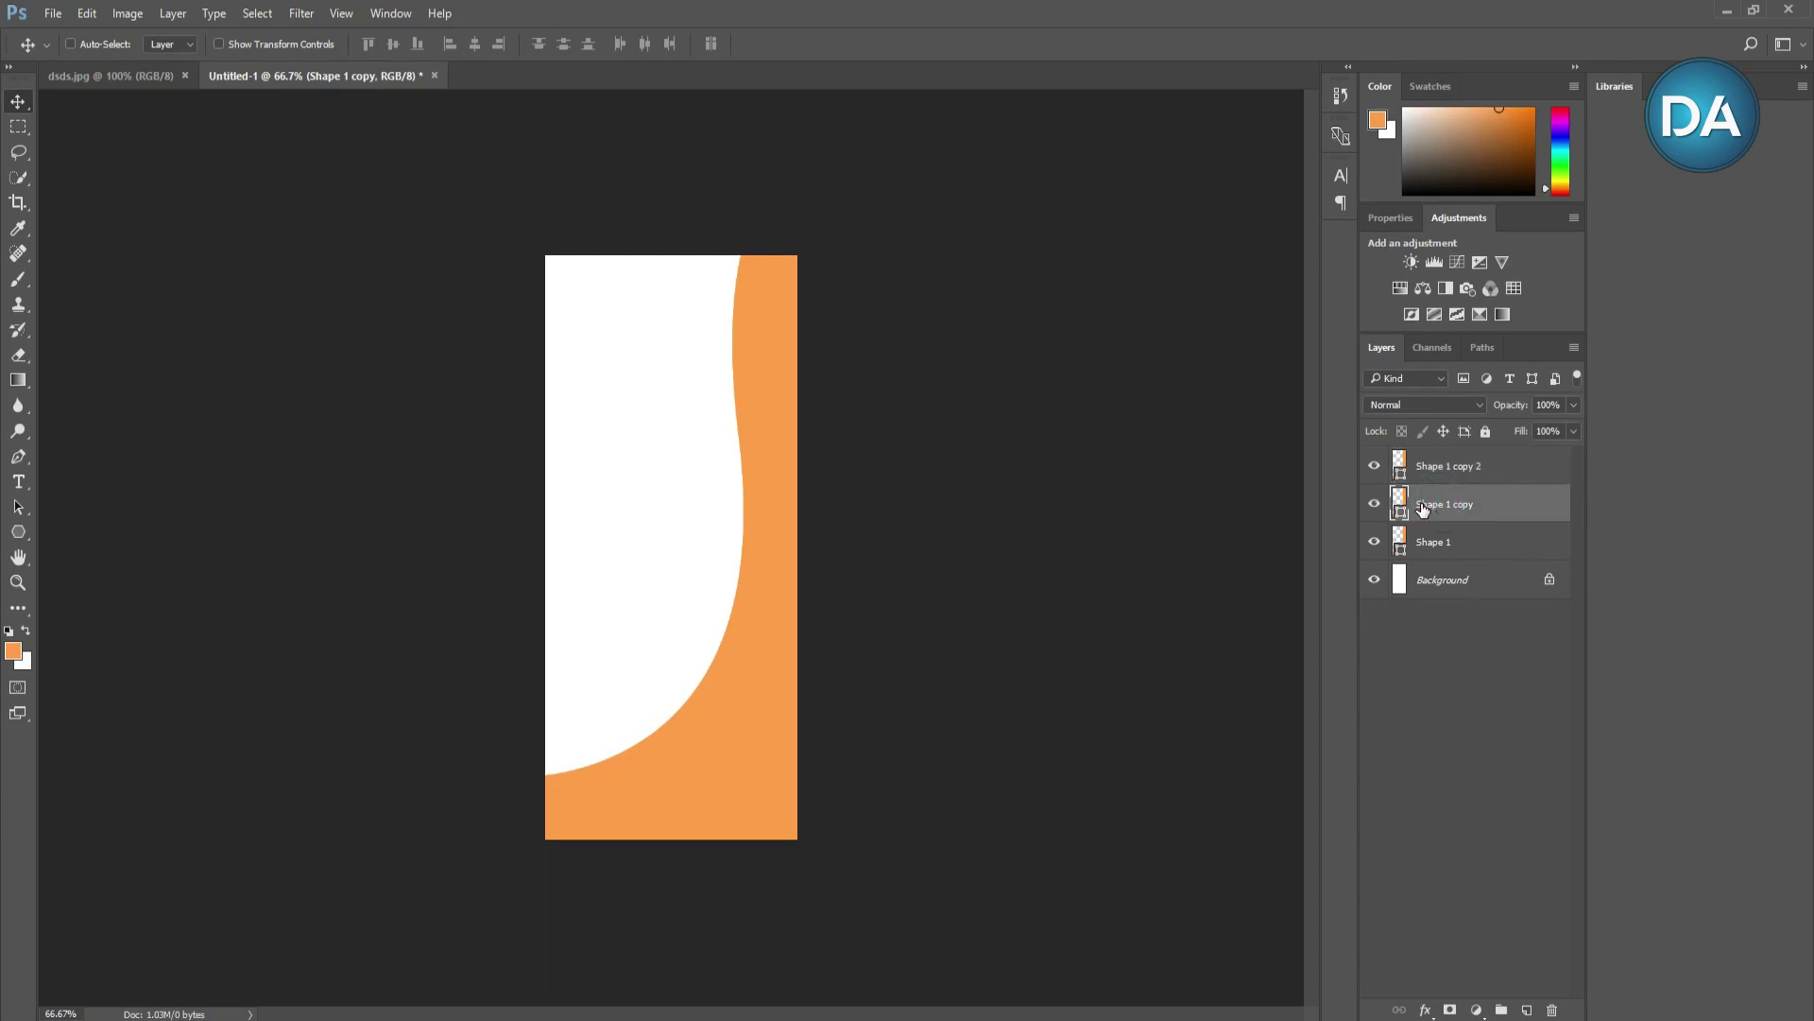
left_click(113, 76)
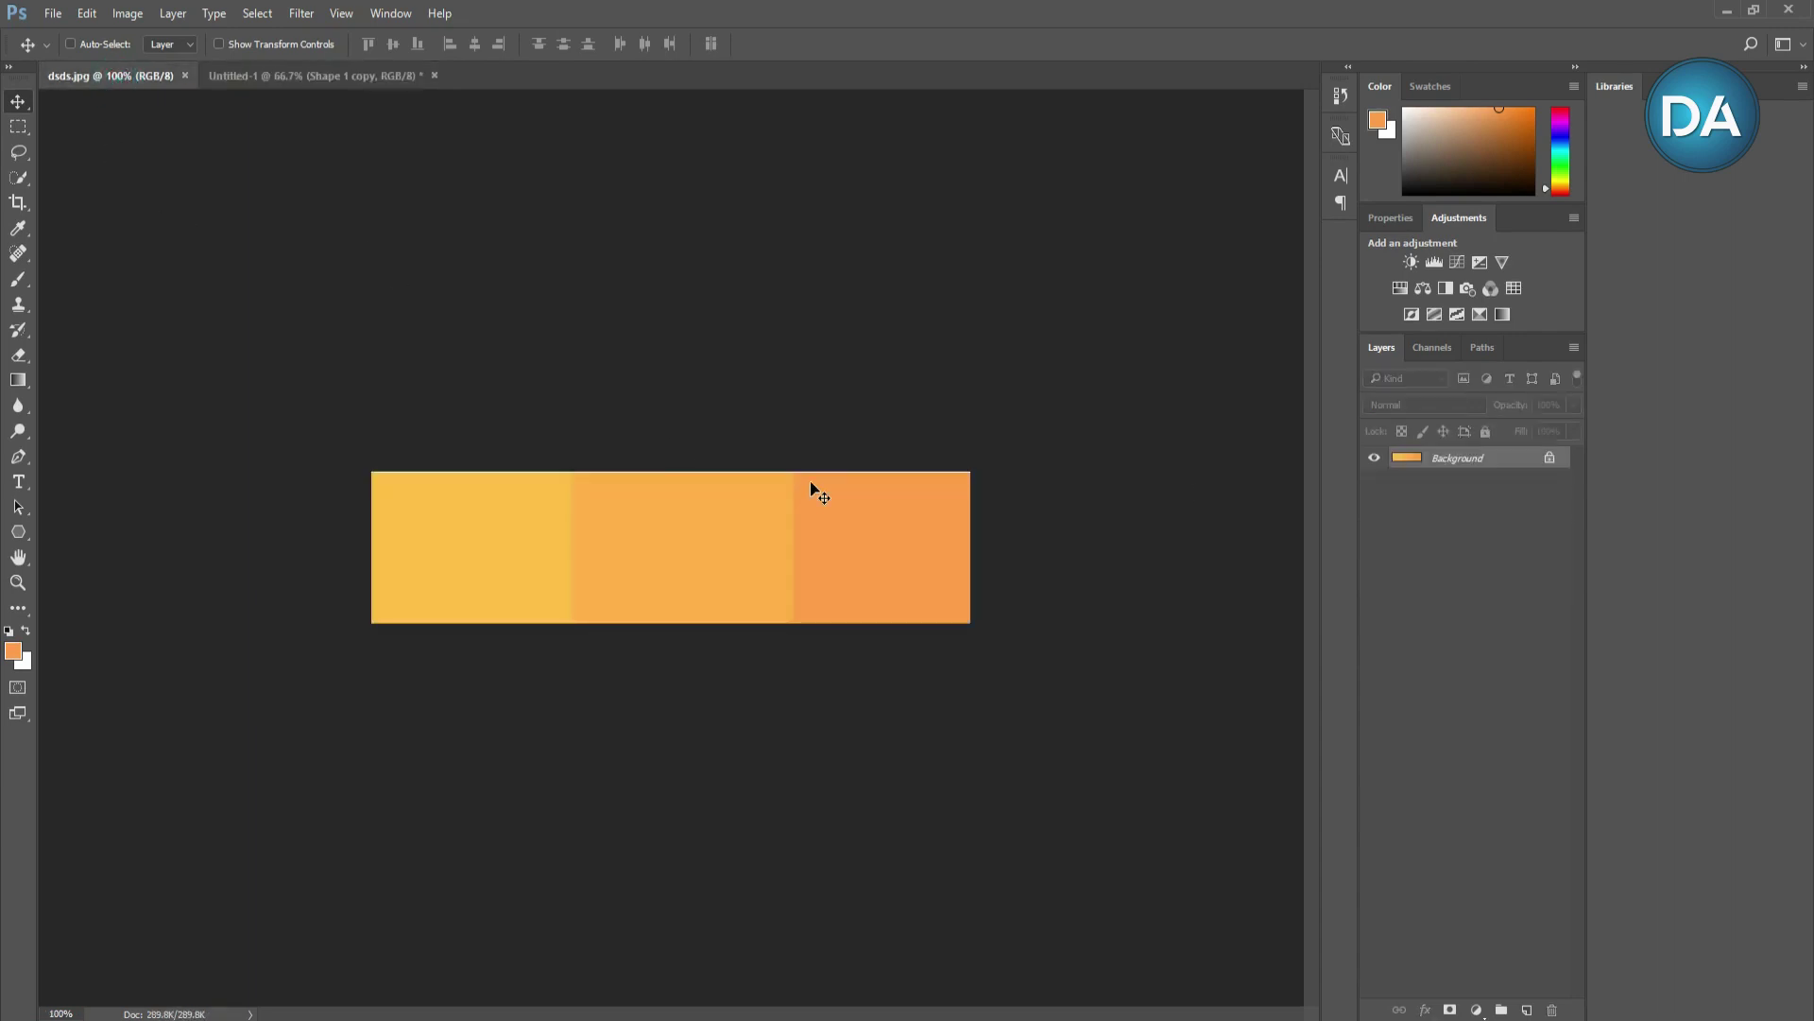
key("i")
left_click(683, 527)
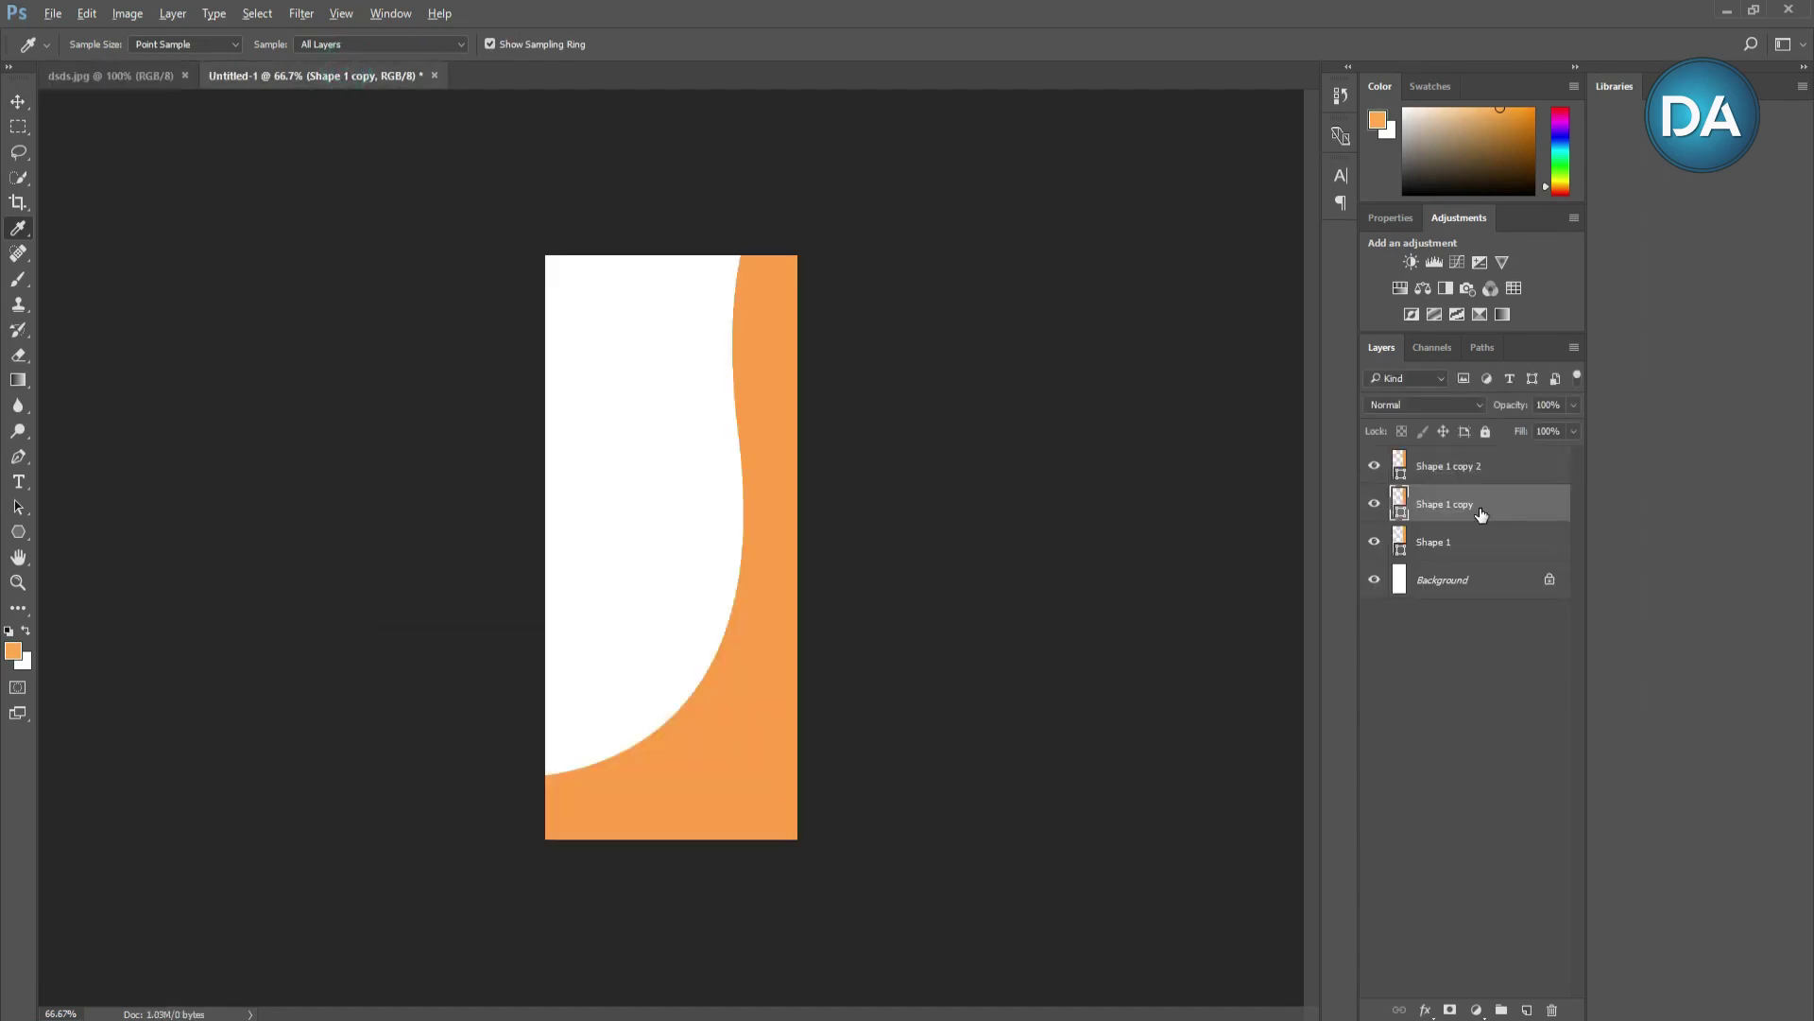
Step: Sample the lightest orange swatch for Shape 1, then shift Shape 1 copy slightly left
left_click(1434, 547)
left_click(168, 76)
left_click(423, 522)
left_click(301, 75)
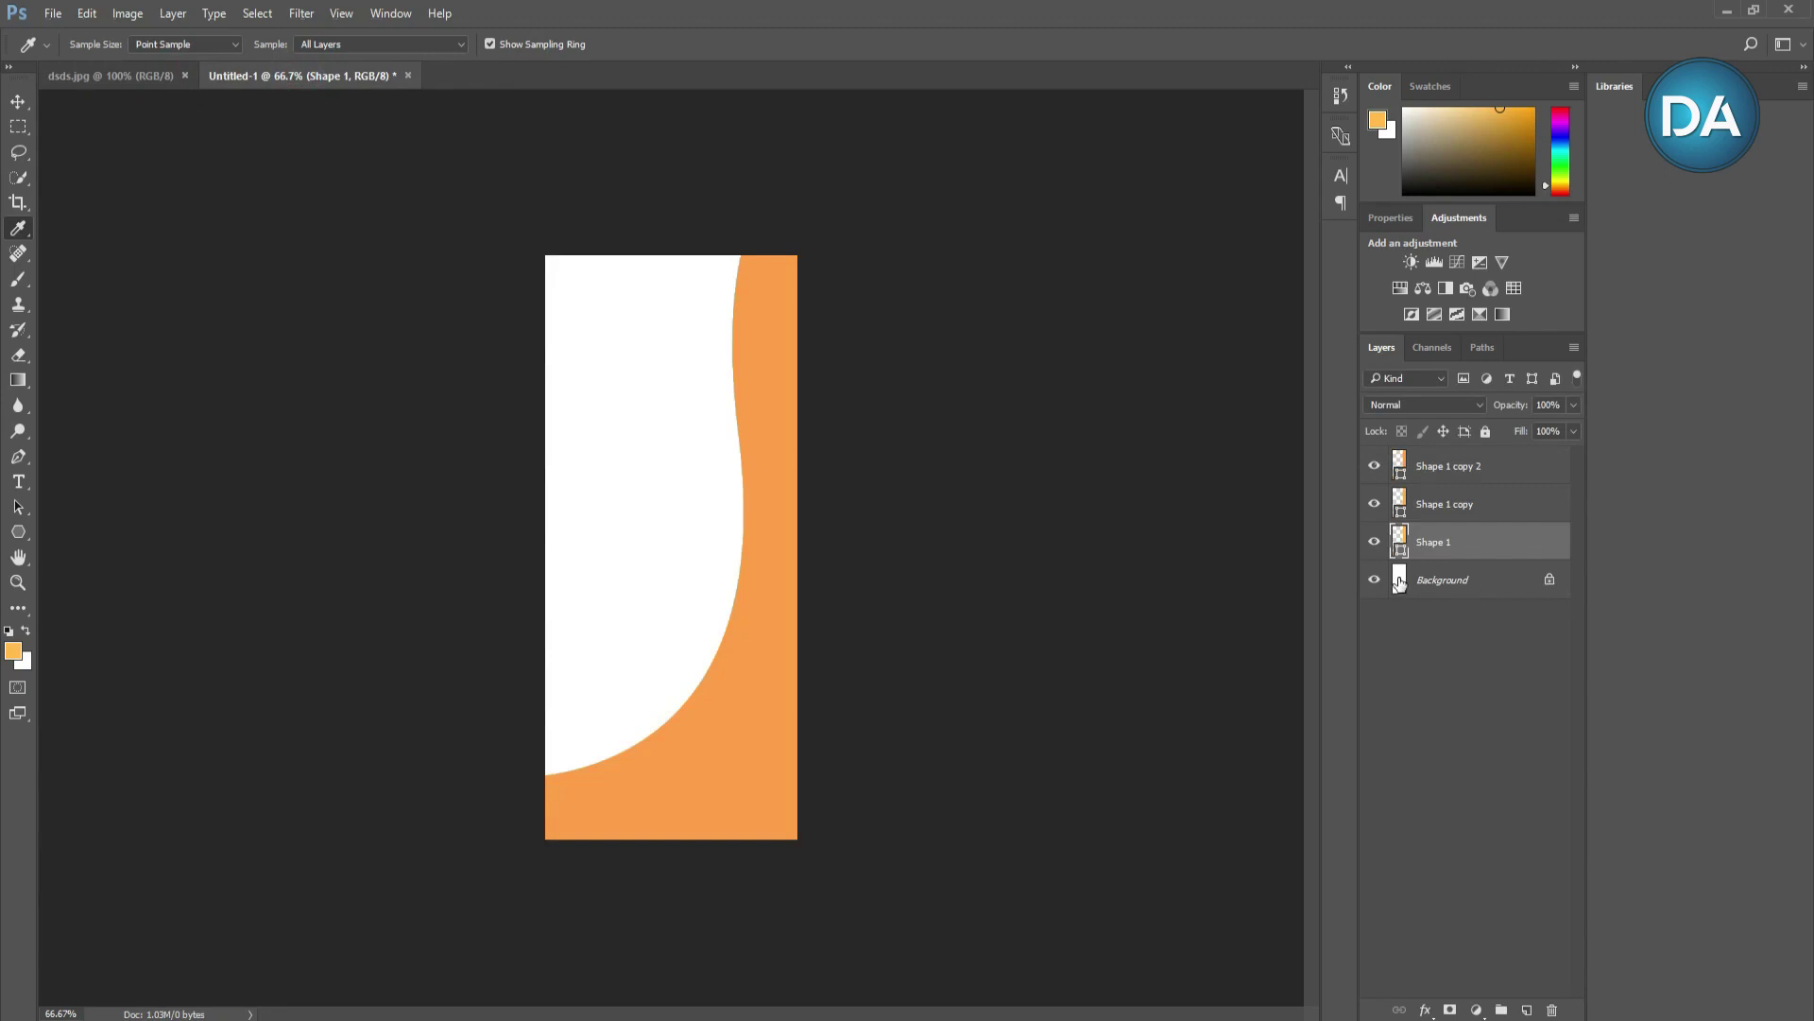
left_click(1491, 507)
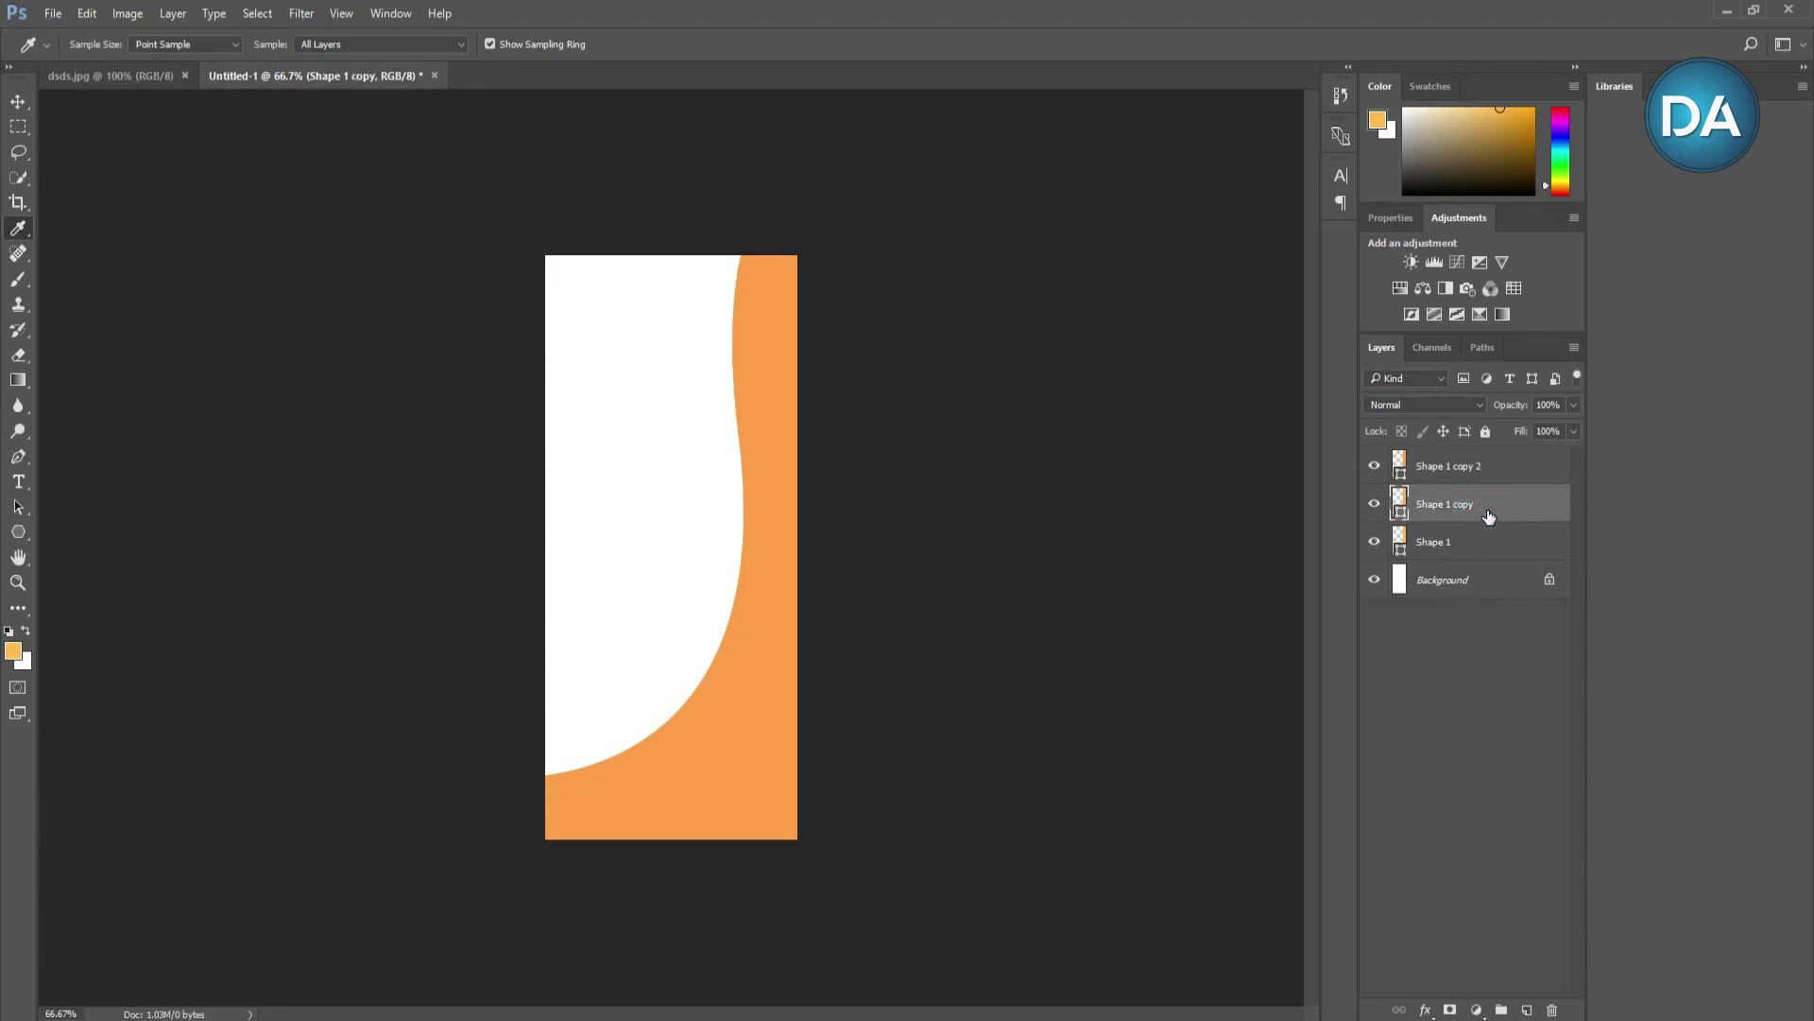
left_click(18, 101)
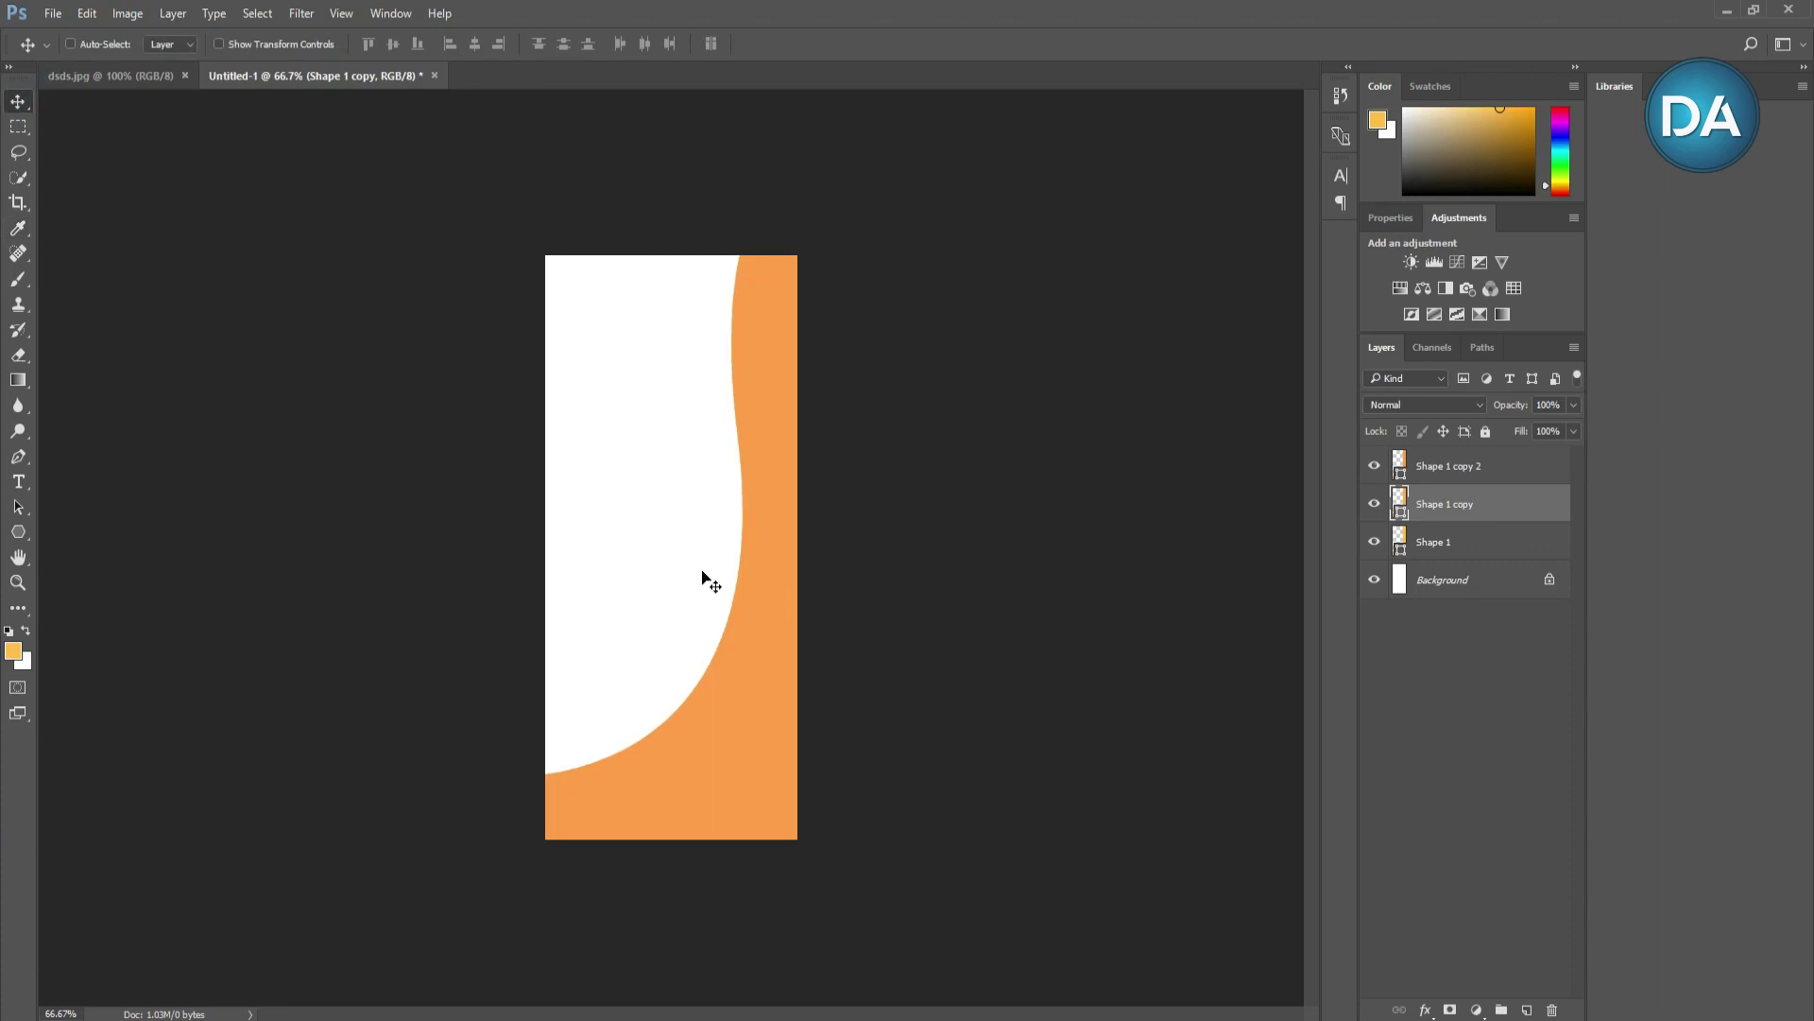
left_click_drag(773, 583, 759, 577)
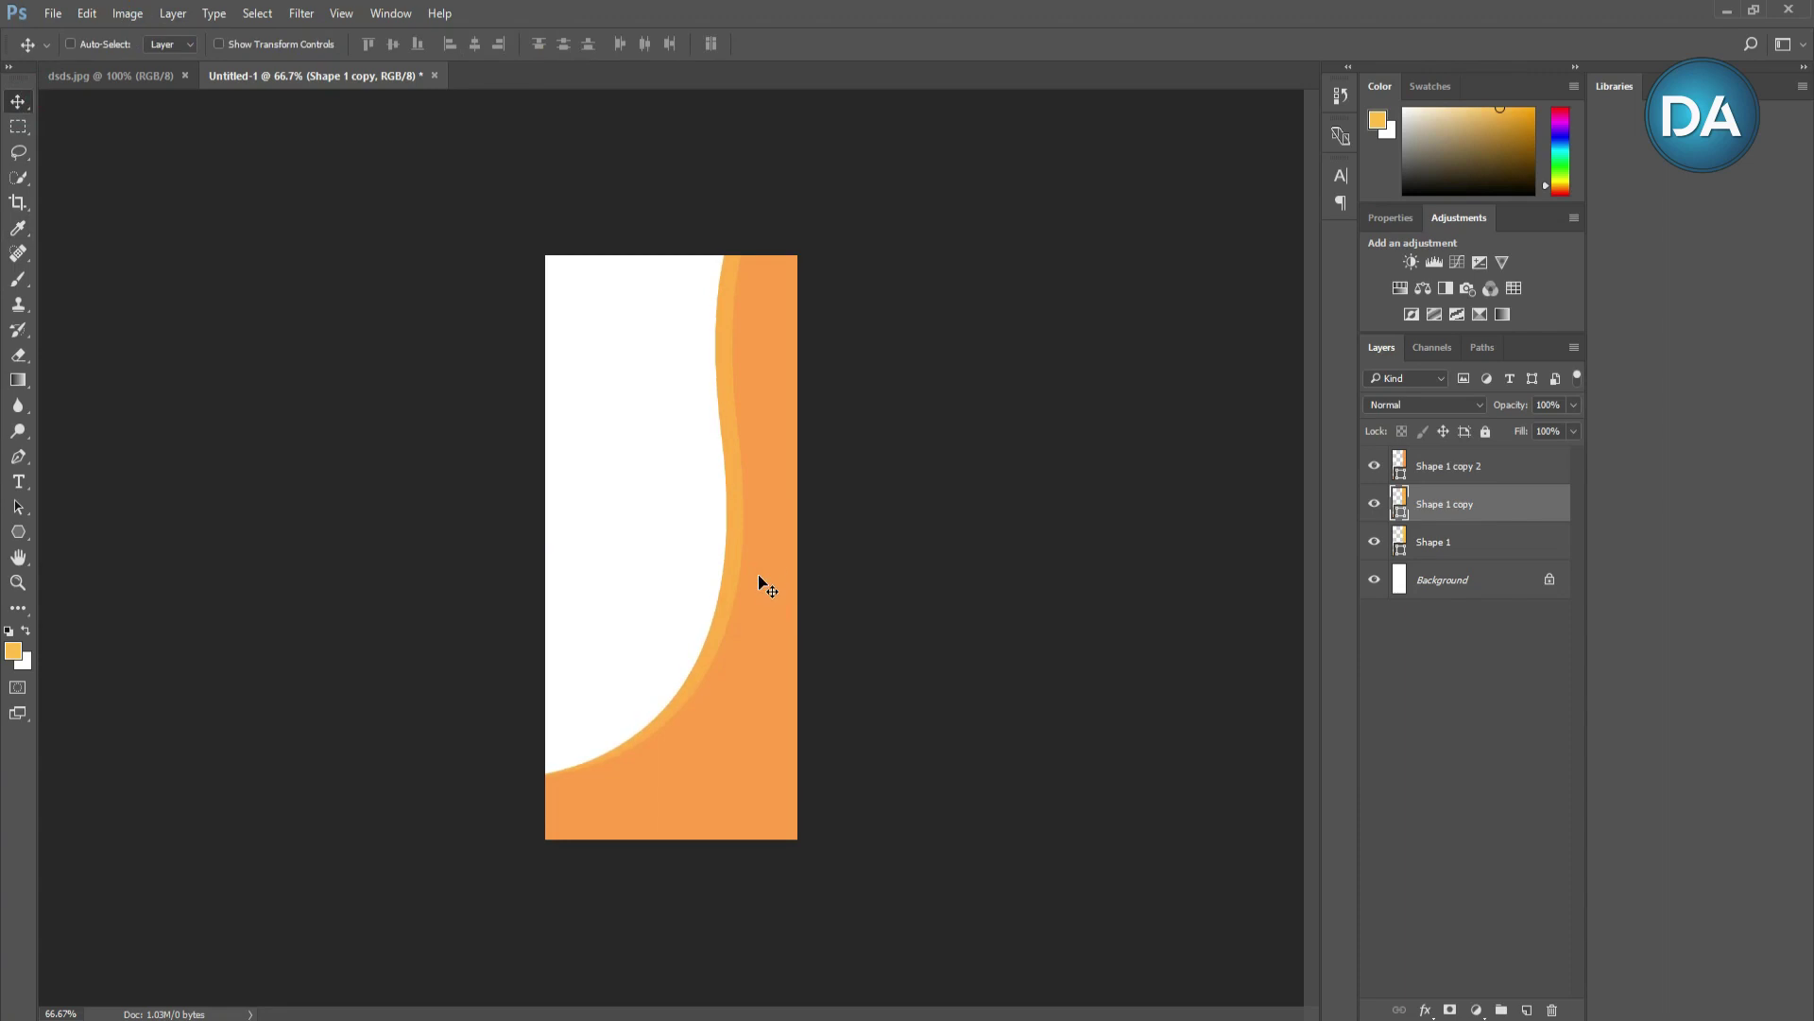
Step: Shift Shape 1 up and left and rotate it about -2.21° to reveal a yellower band
left_click(1455, 556)
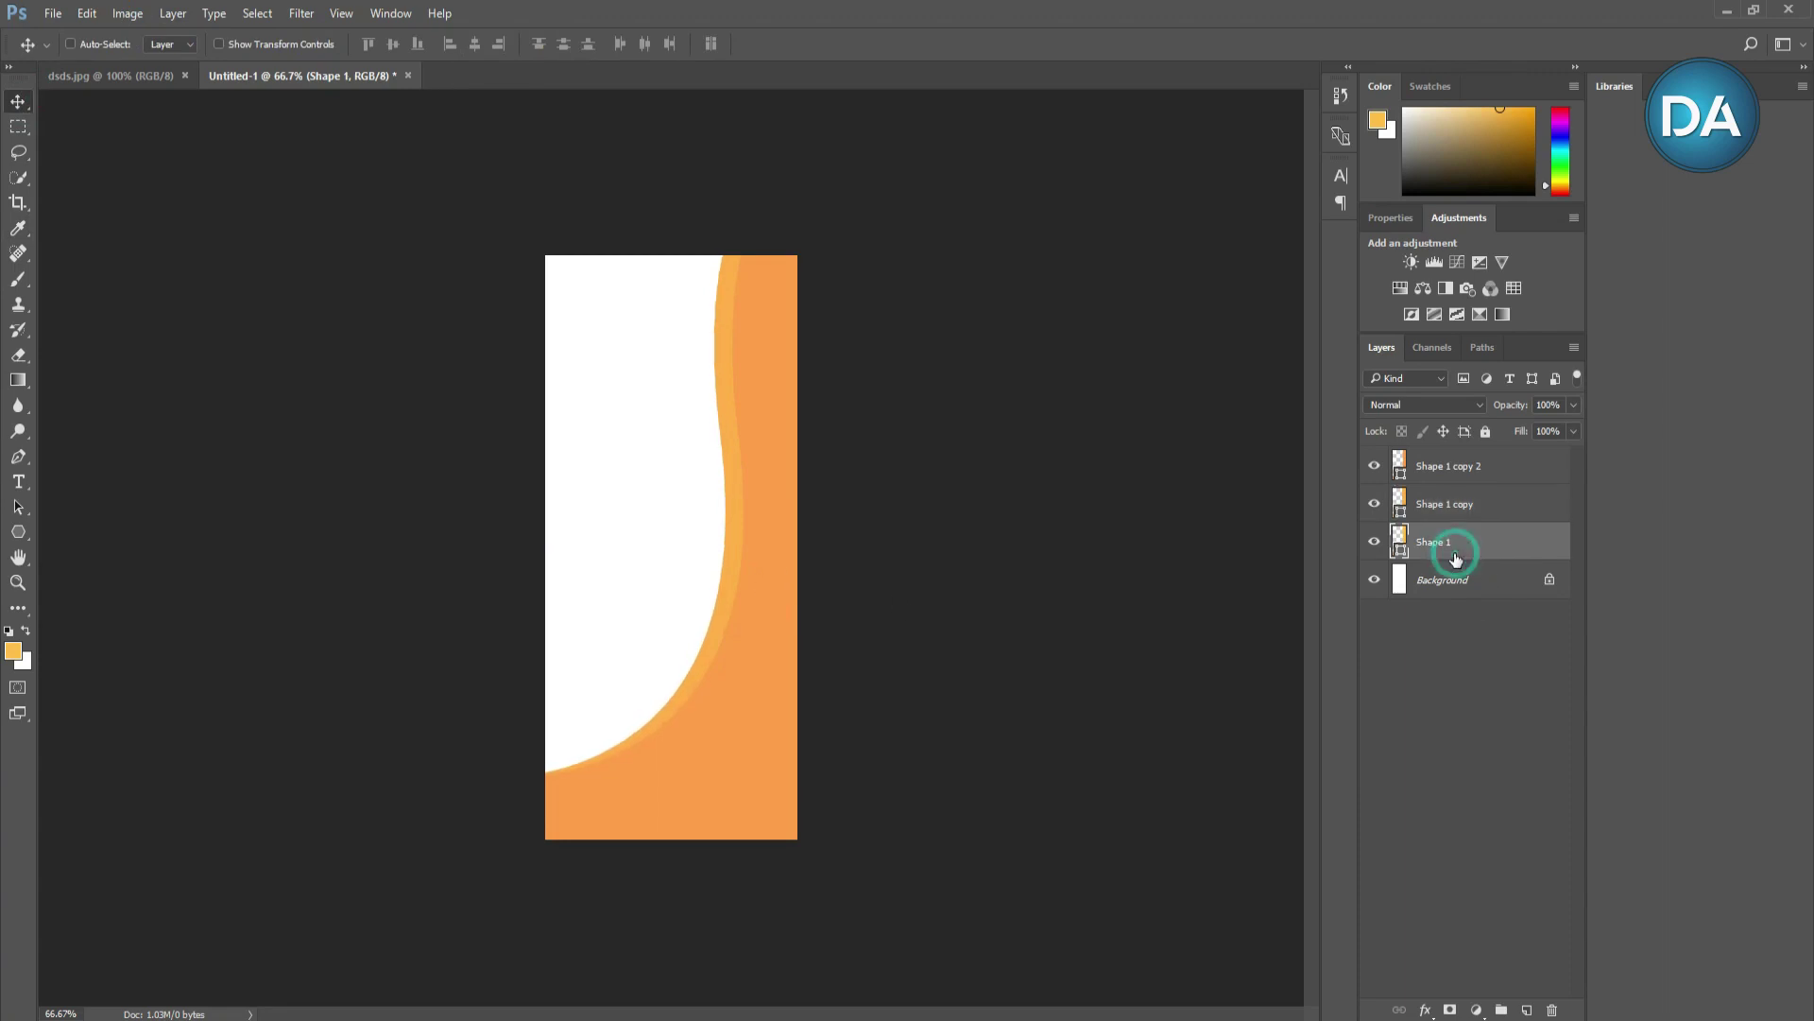
left_click_drag(762, 550, 748, 535)
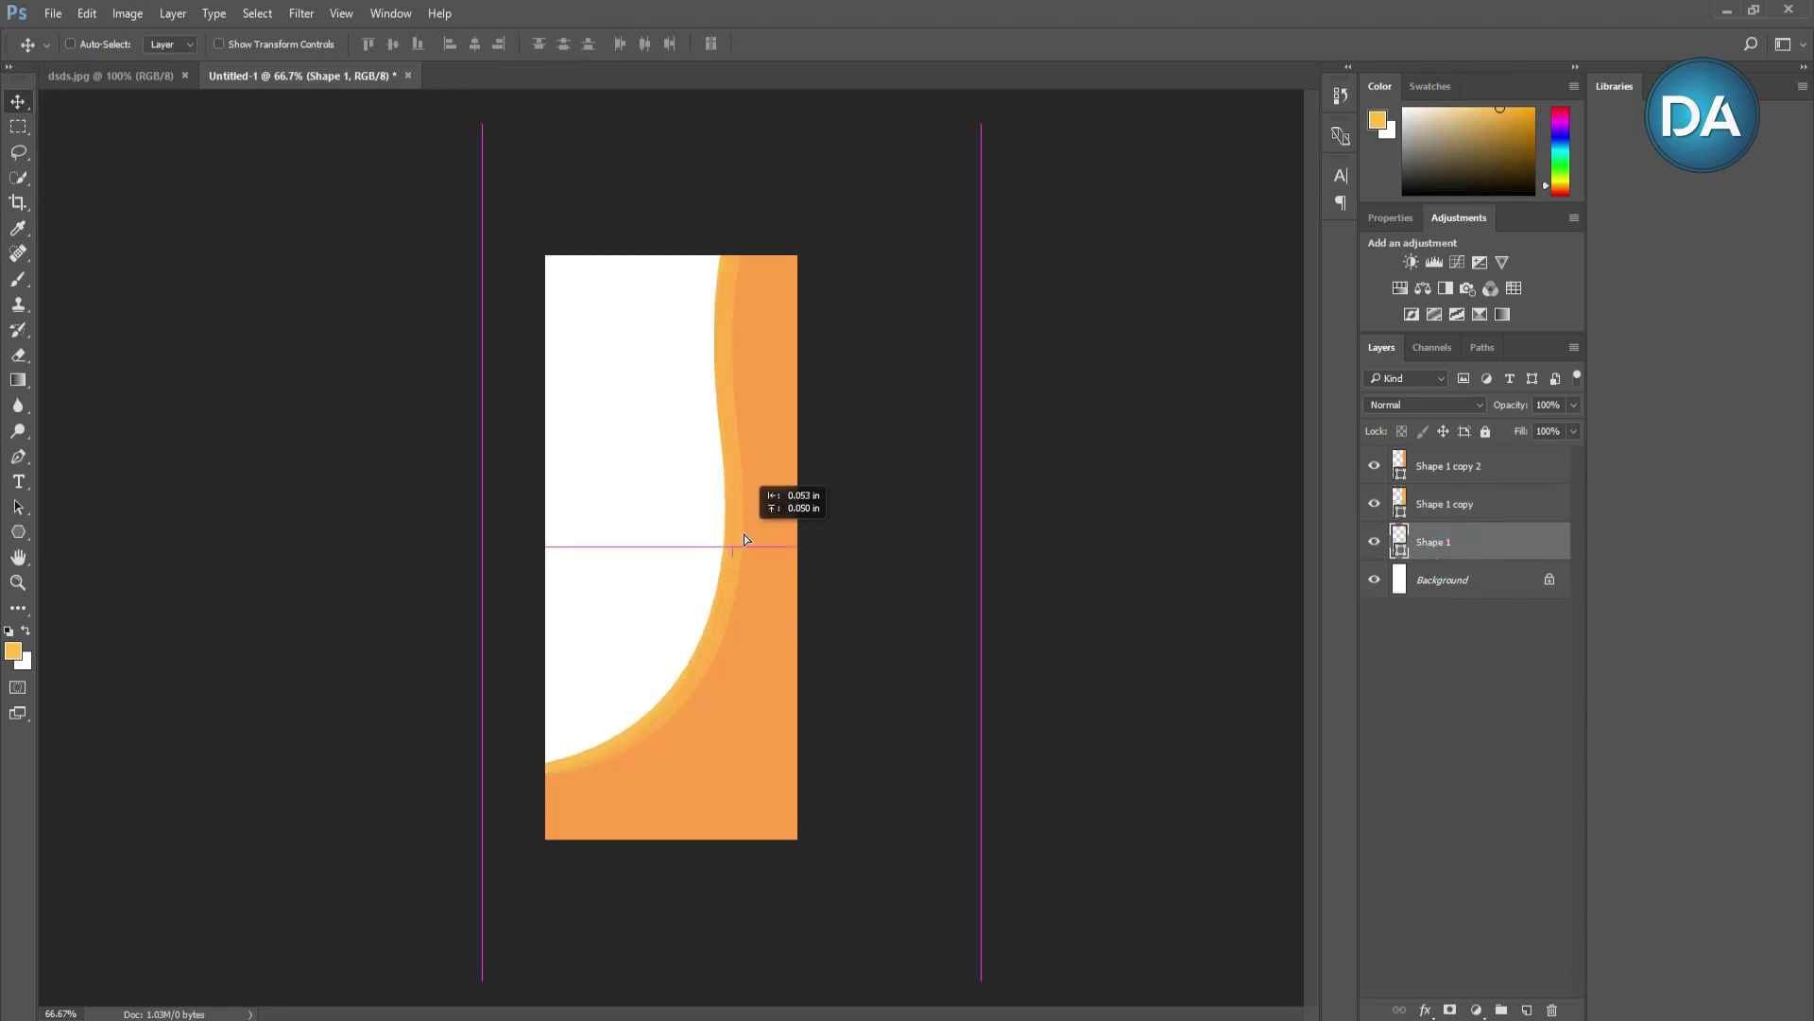
left_click_drag(748, 535, 753, 526)
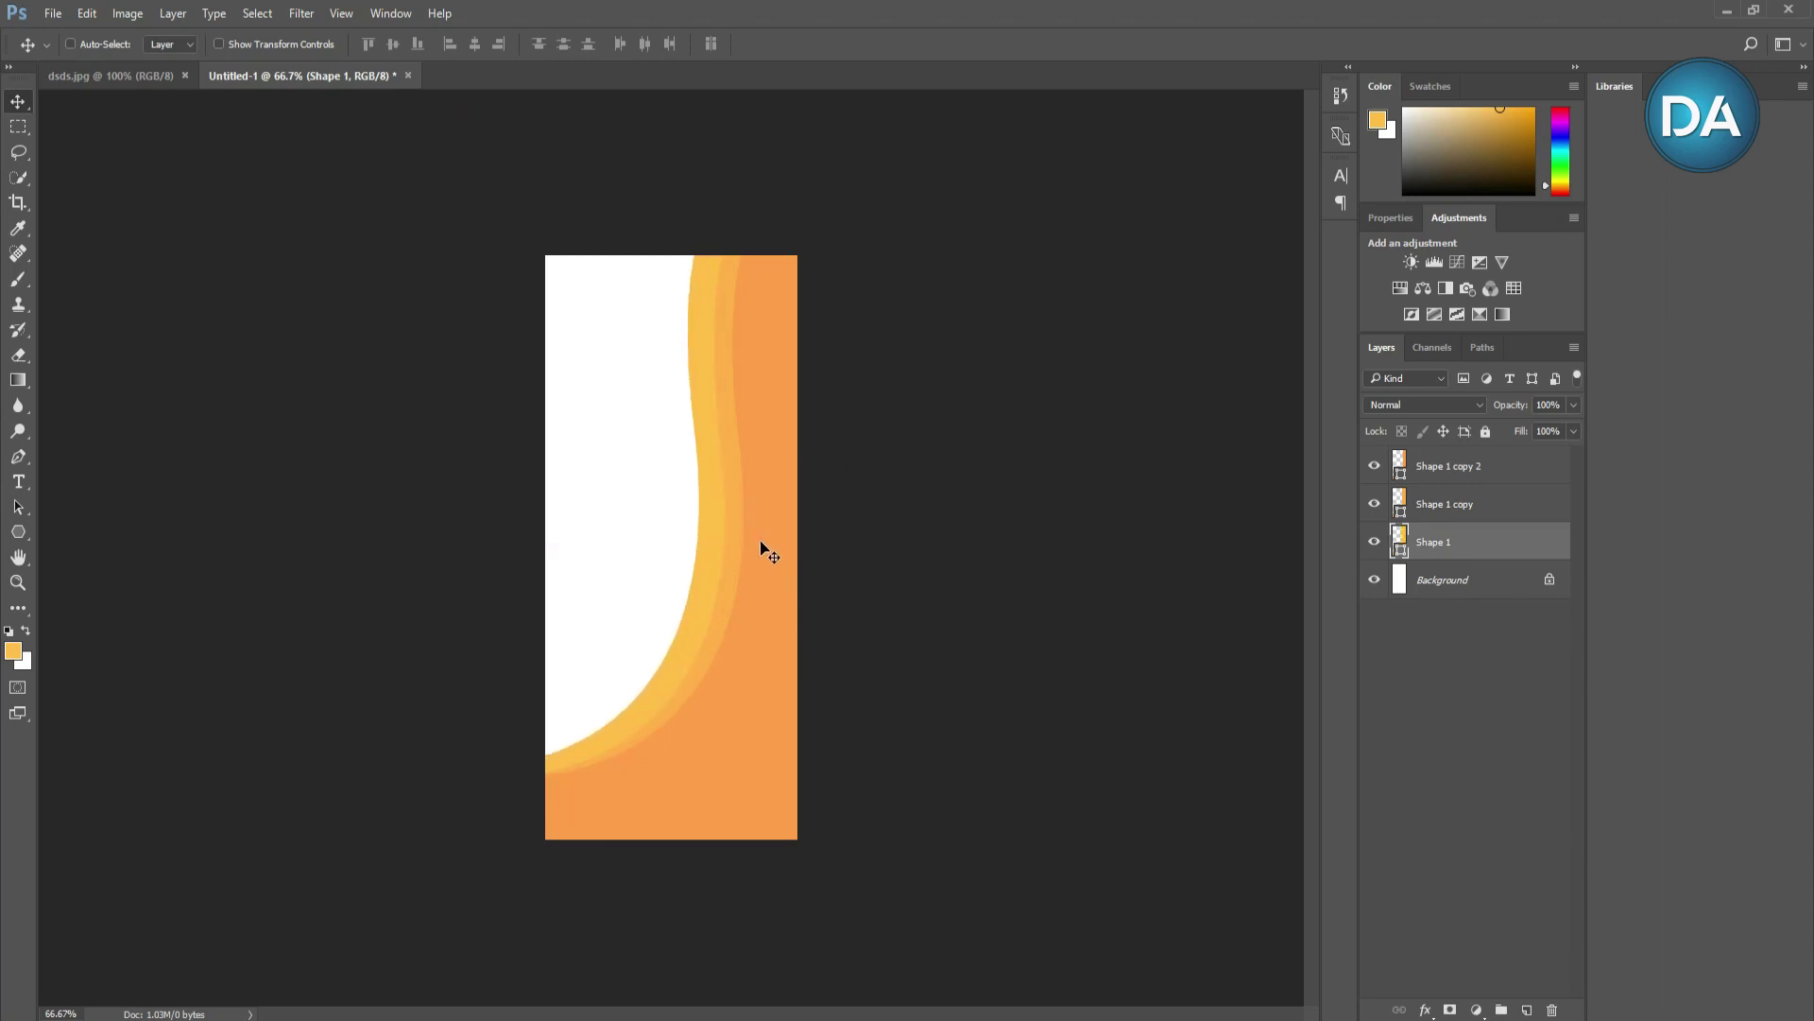
key("ctrl+t")
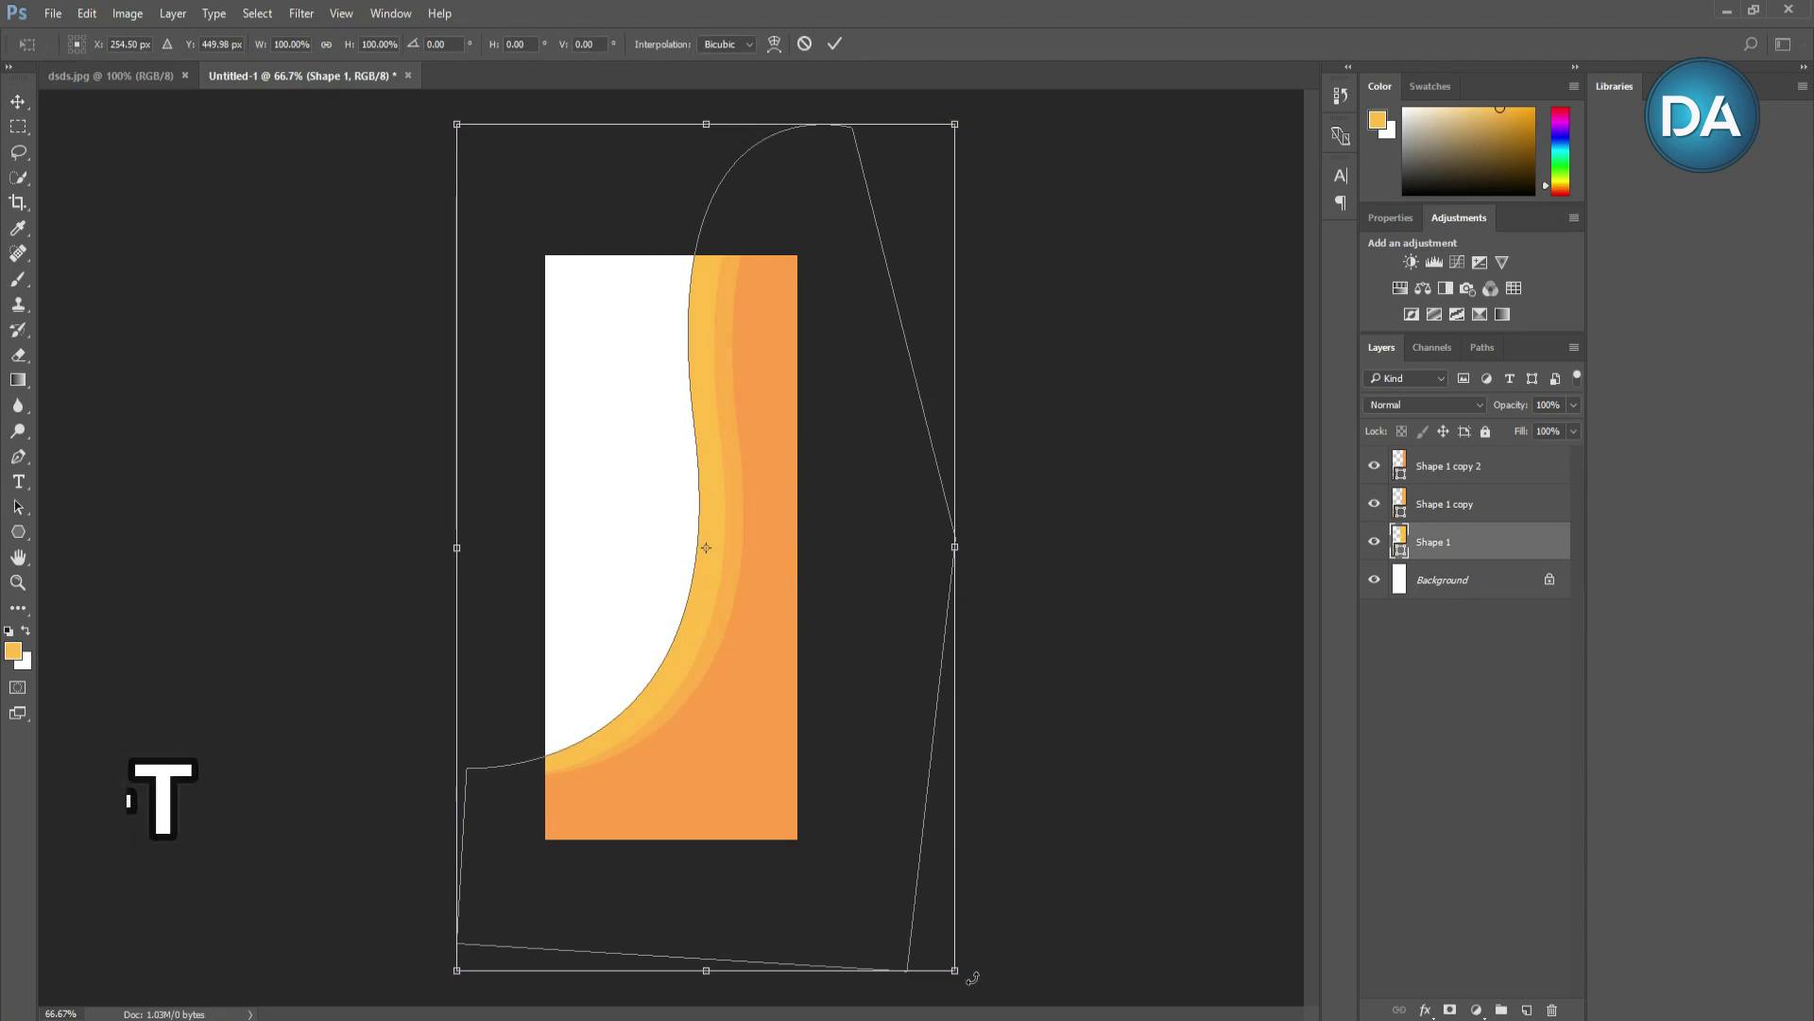
left_click_drag(972, 990, 980, 963)
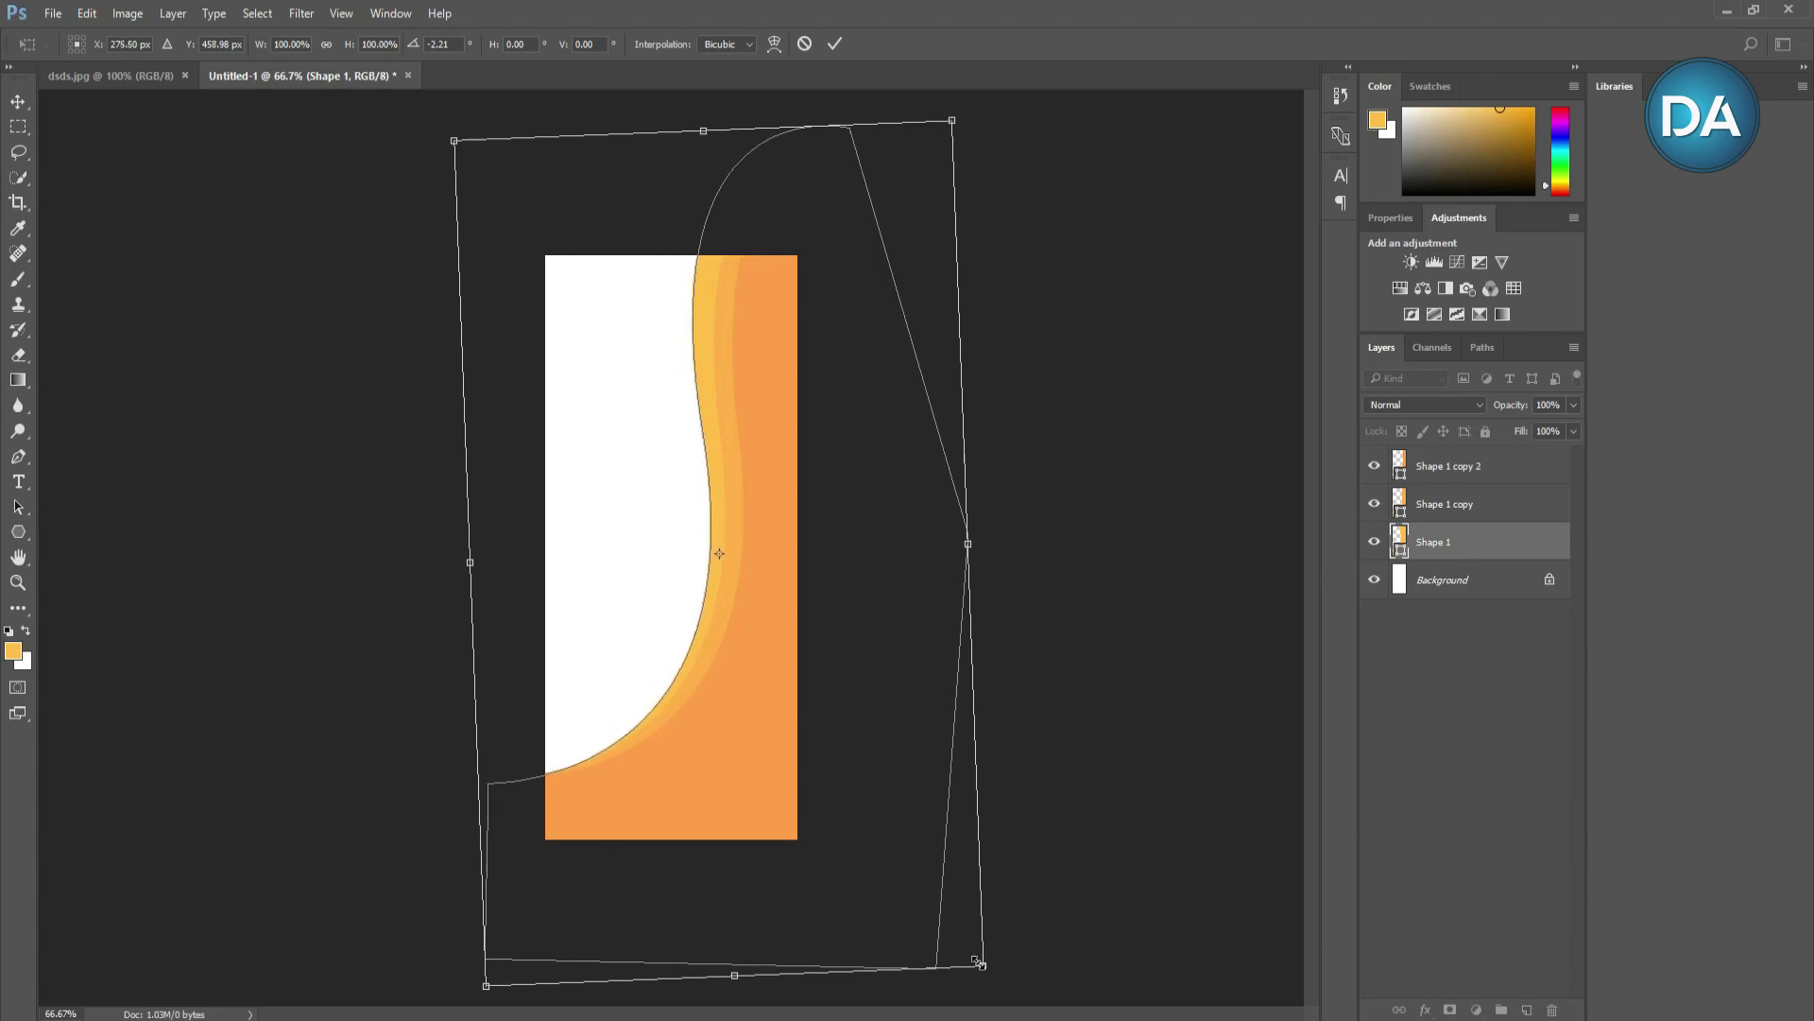
left_click(836, 44)
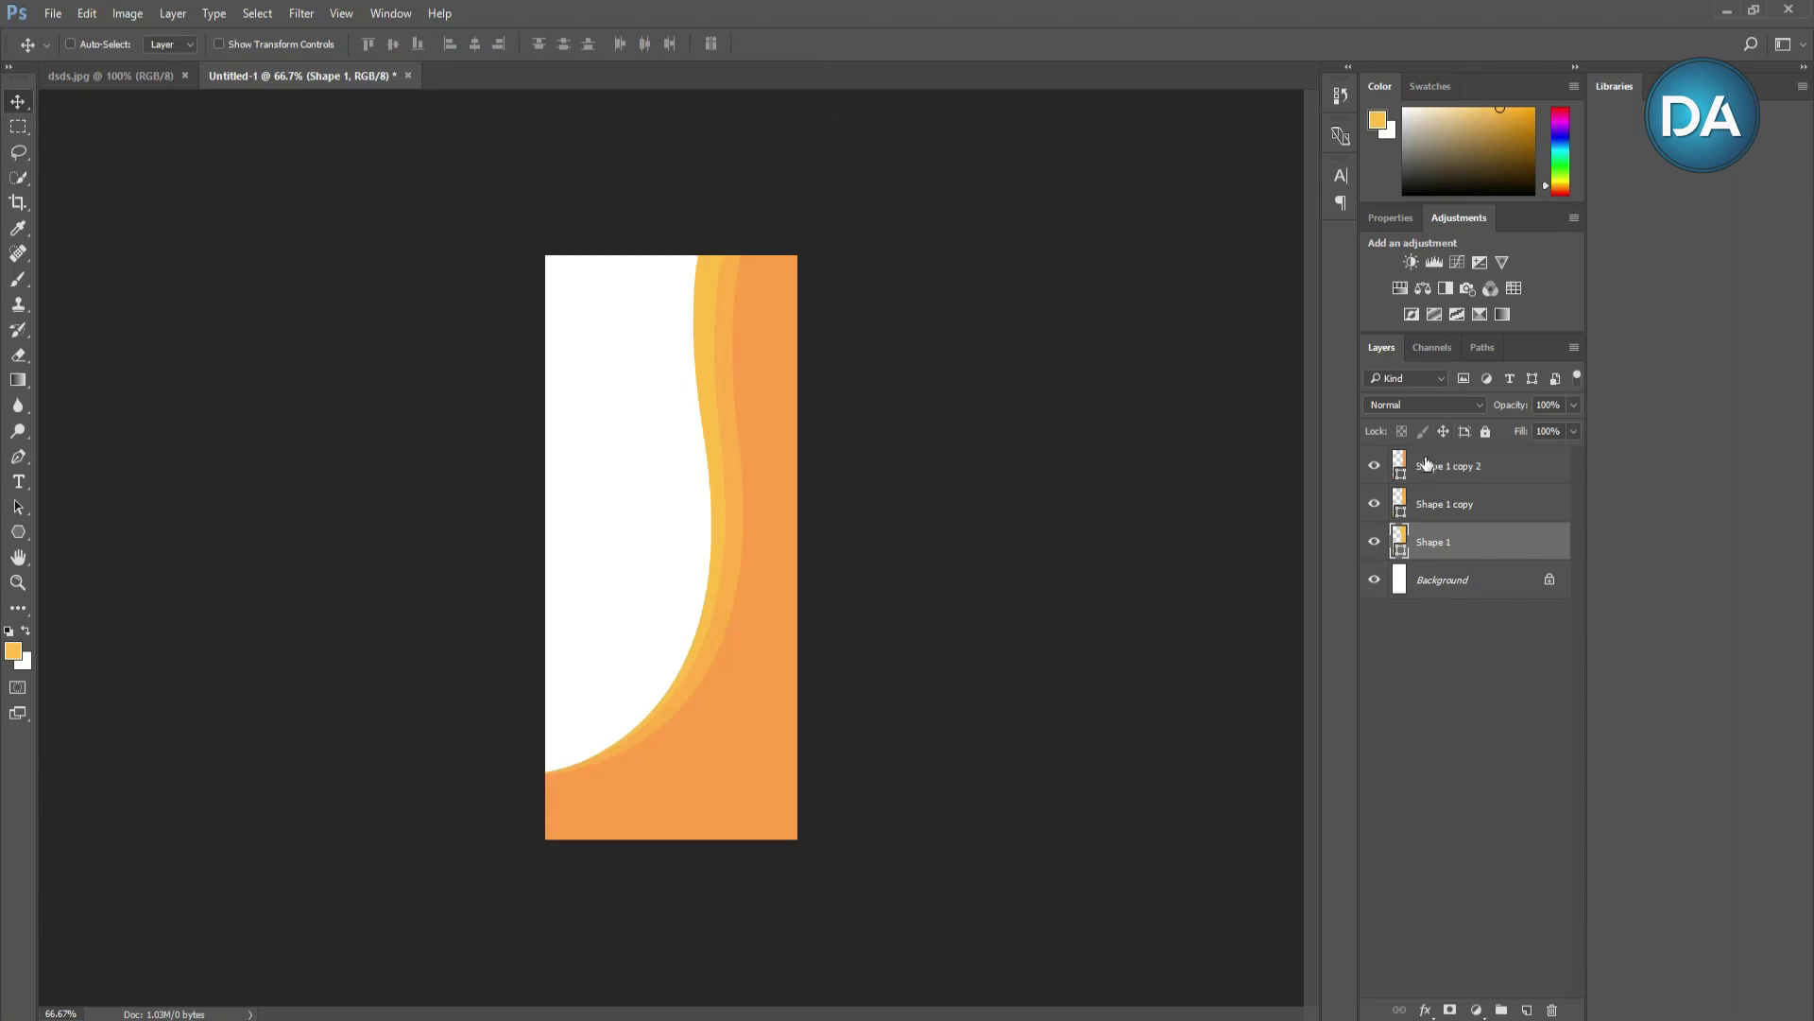
Step: Group the three wave layers into a group named 'Shape'
key("shift")
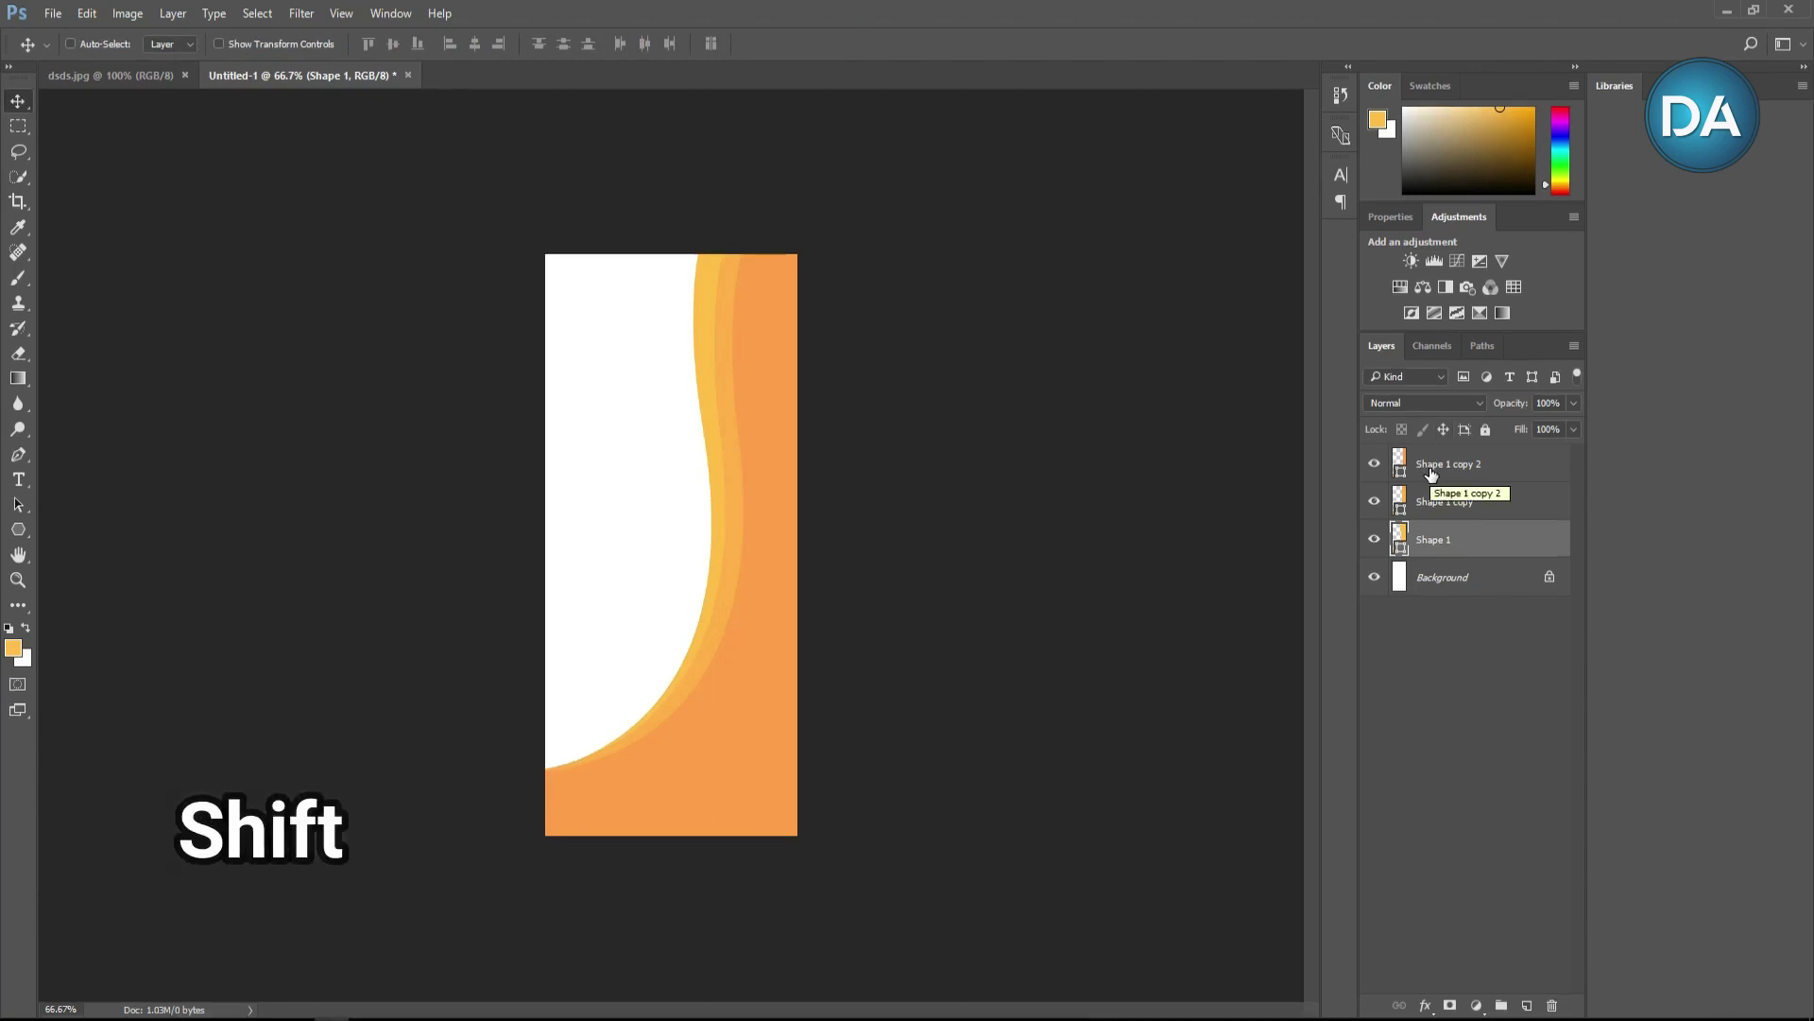
left_click(1430, 474, "shift")
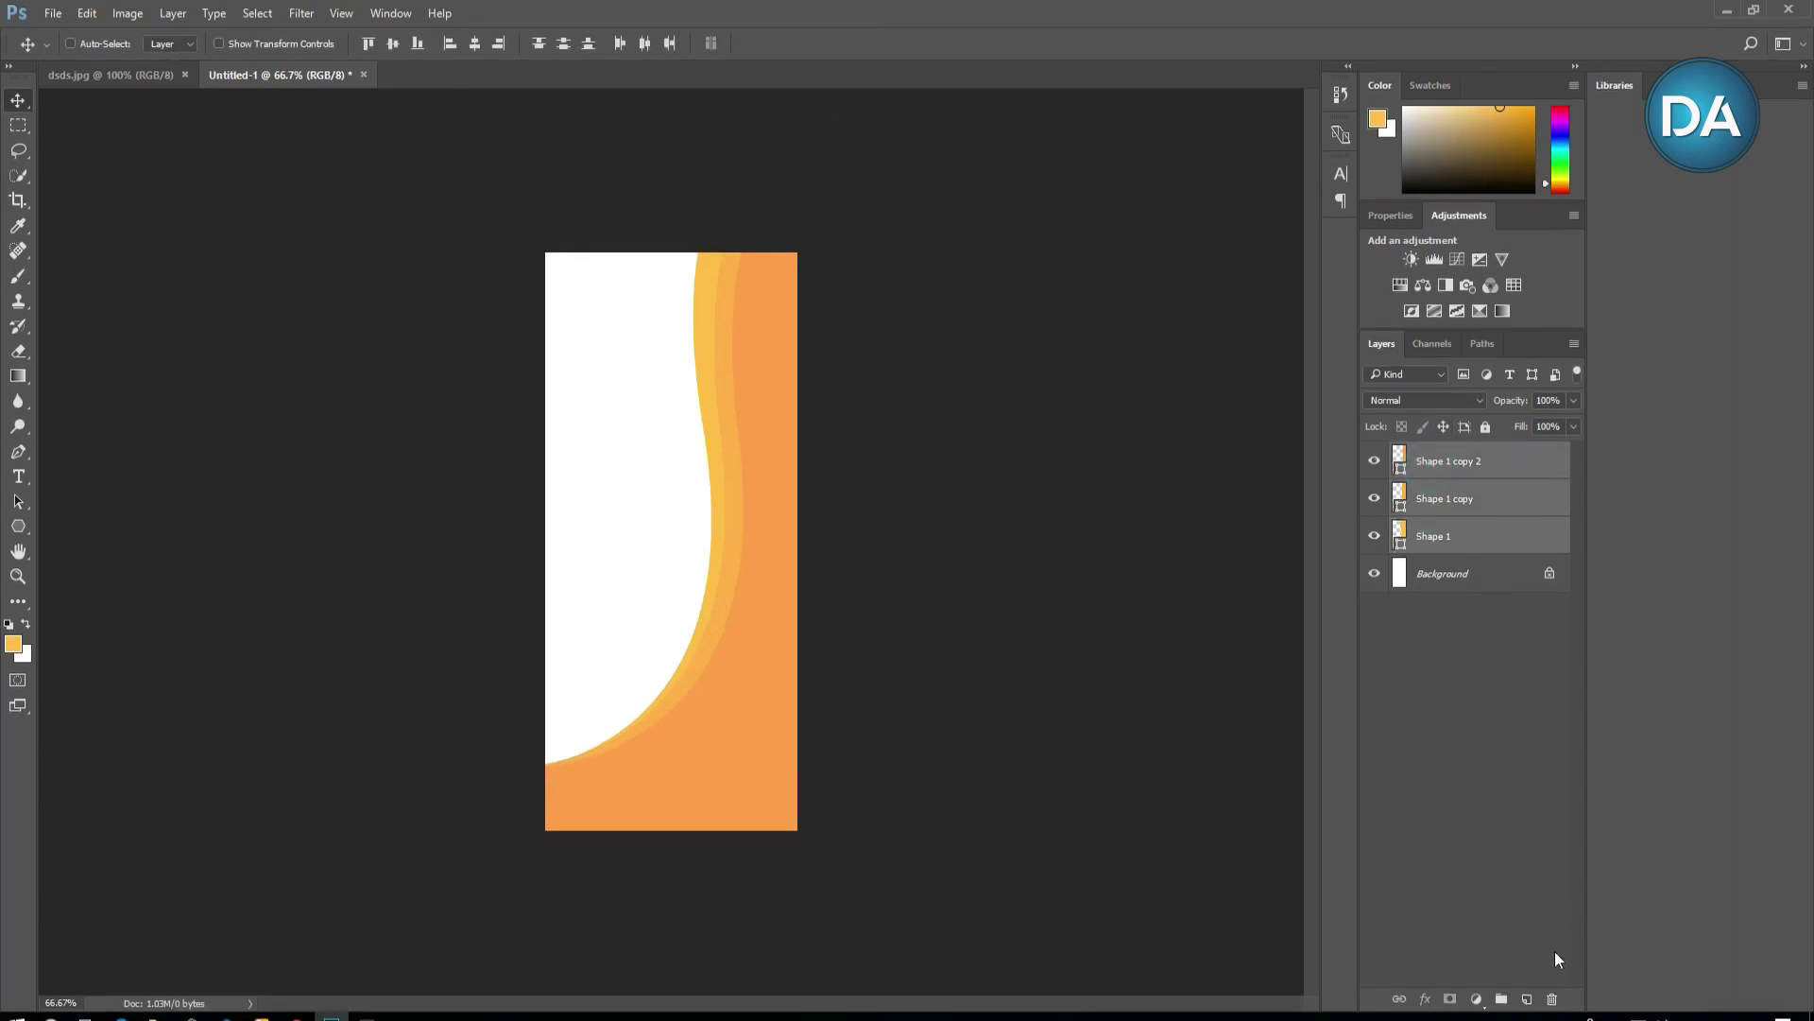
left_click(1501, 1000)
double_click(1444, 453)
type("Shape")
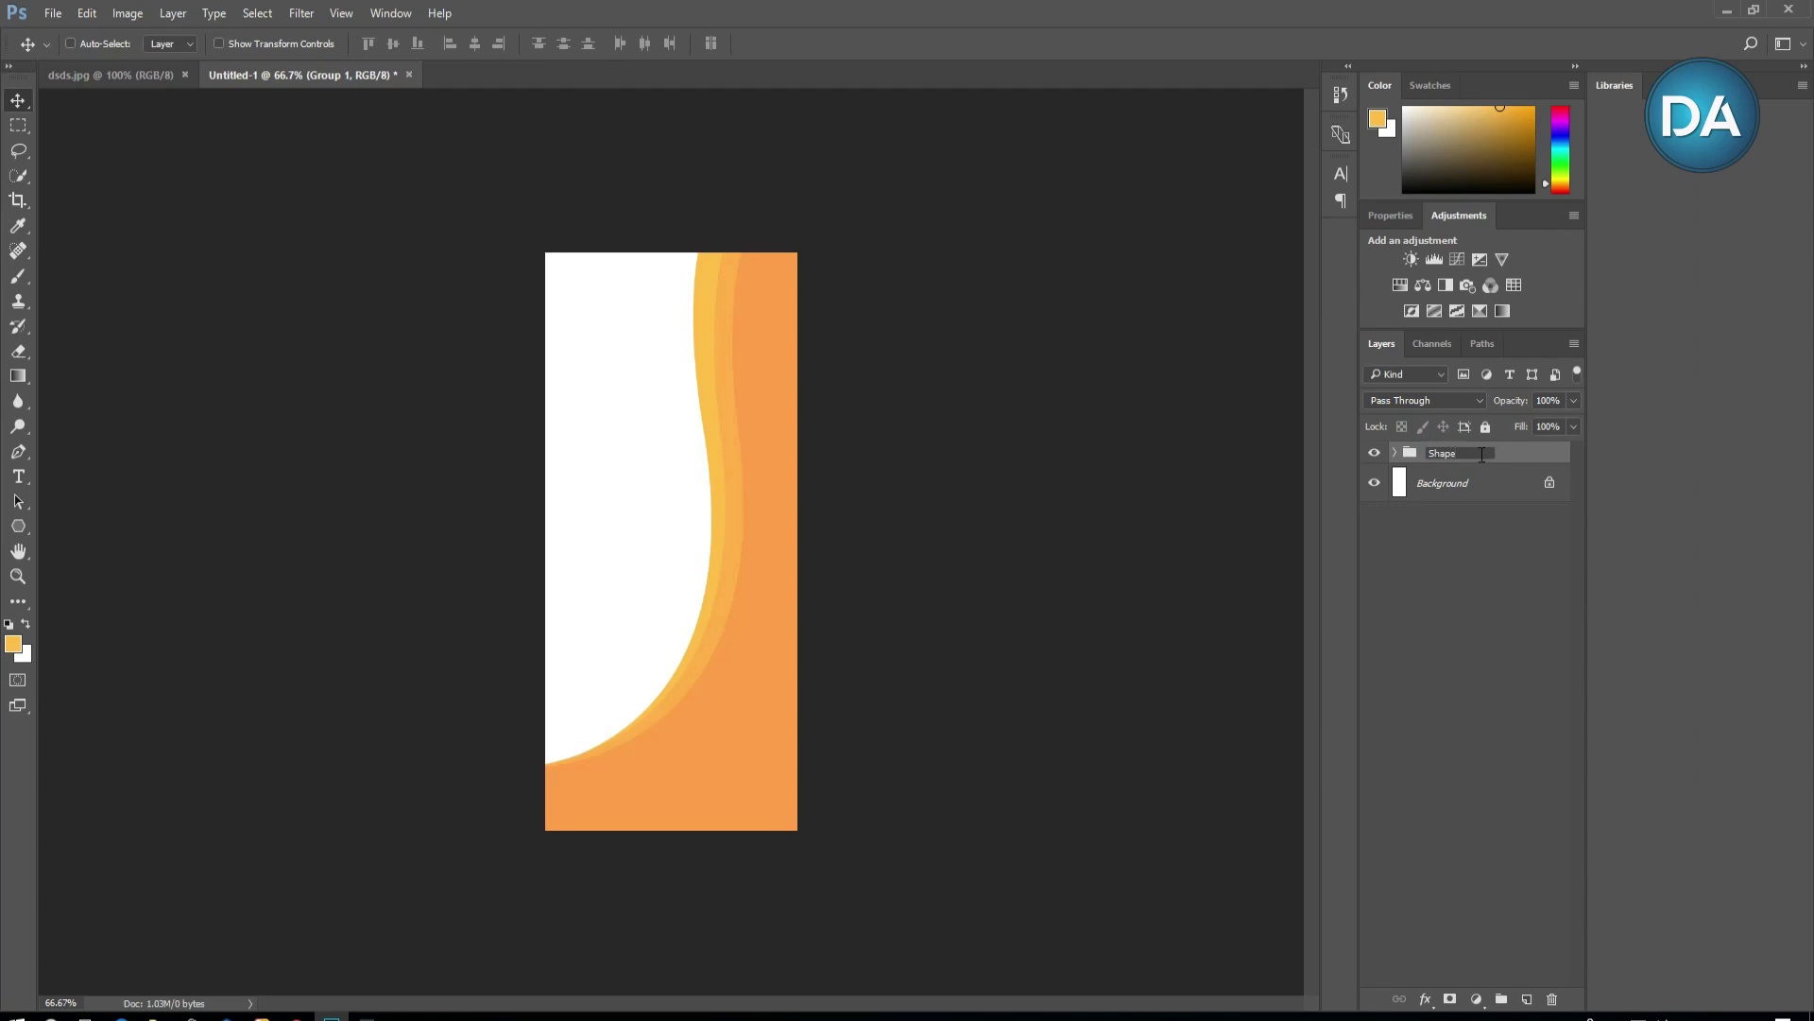
left_click(1464, 552)
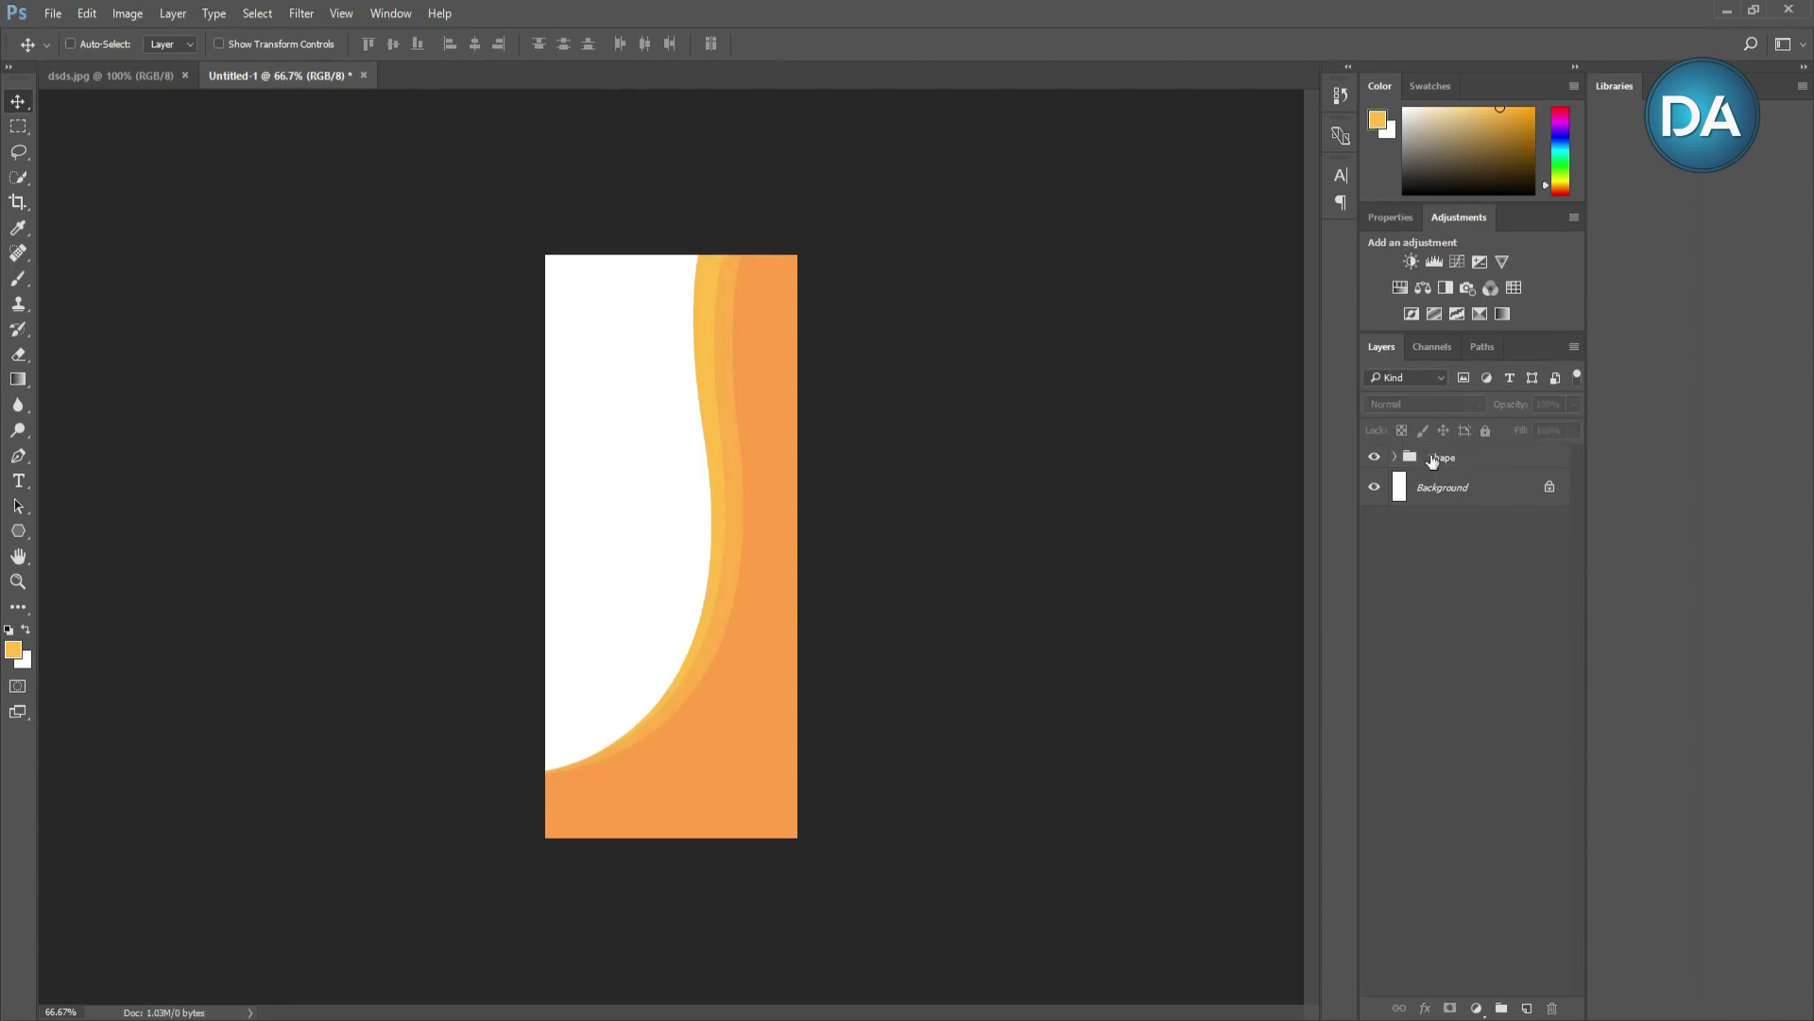
Step: Rotate and shift the Shape group slightly to tilt the striped waves
left_click(1433, 460)
key("ctrl+t")
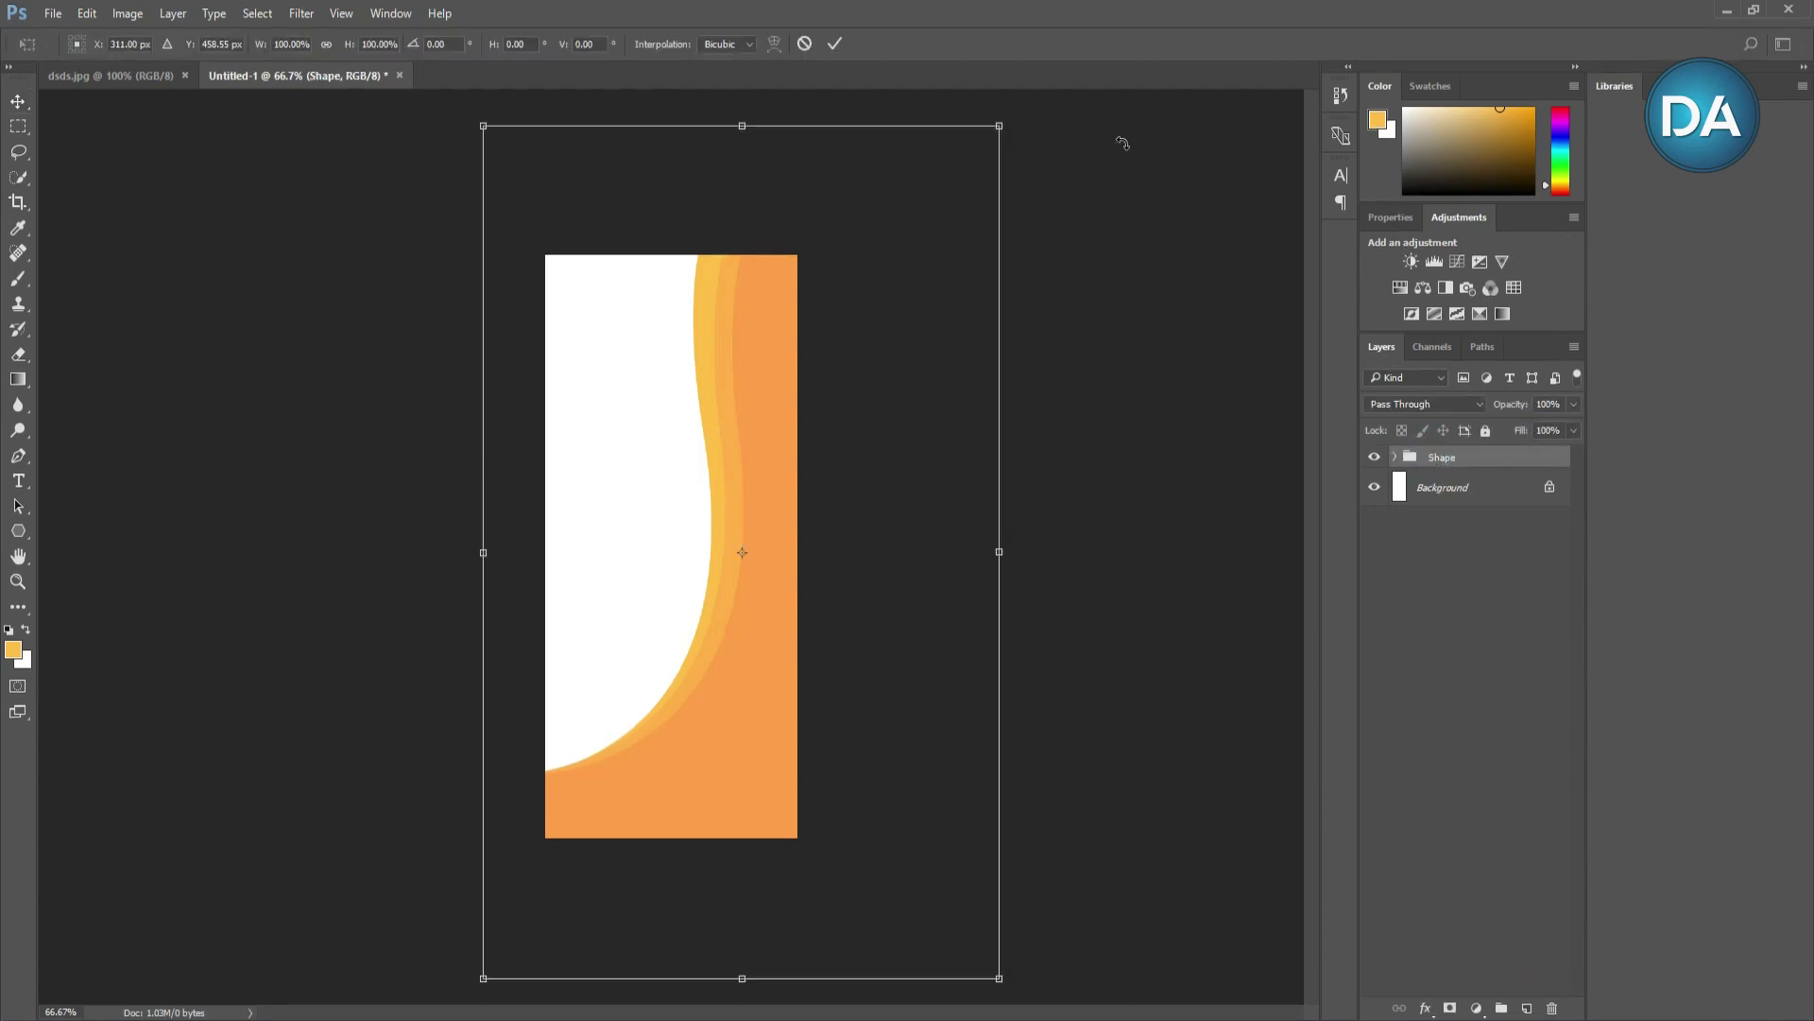
left_click_drag(1014, 115, 1033, 121)
left_click_drag(901, 290, 905, 308)
left_click_drag(1046, 133, 1045, 129)
left_click(835, 43)
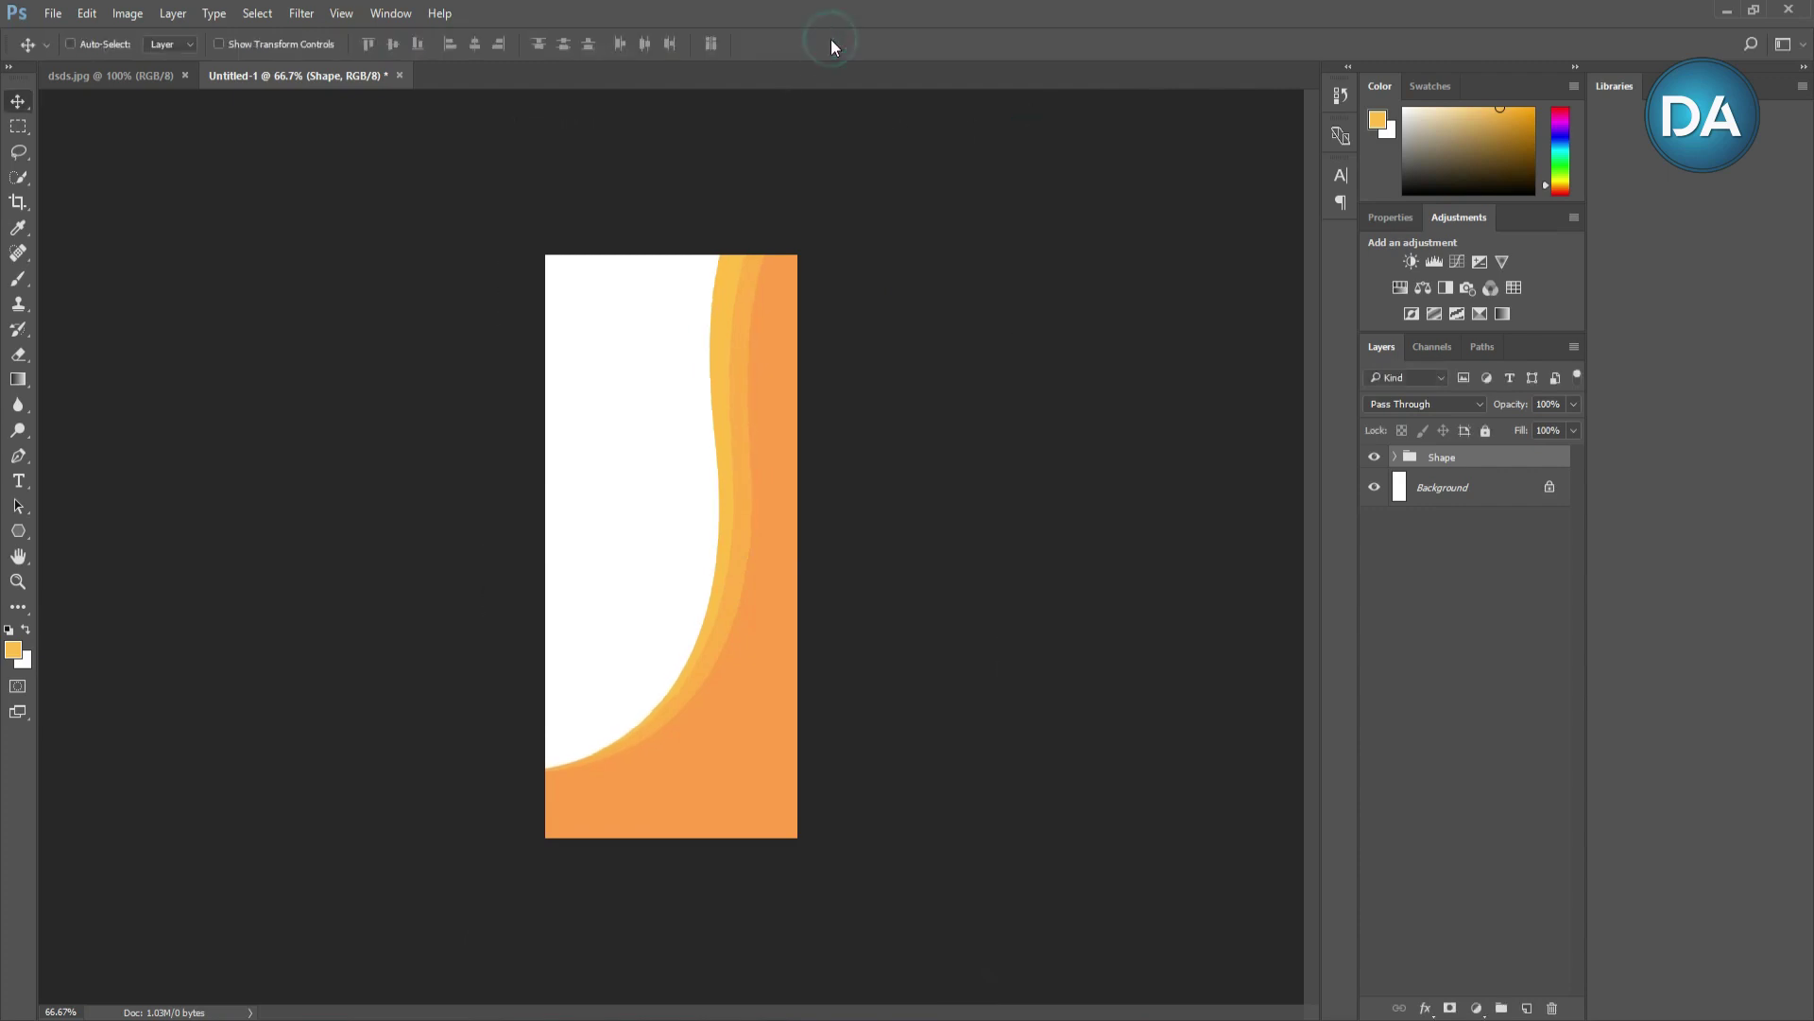
Step: Draw a 6-sided hexagon and rotate it about 41° so half sits off the left edge
left_click(18, 530)
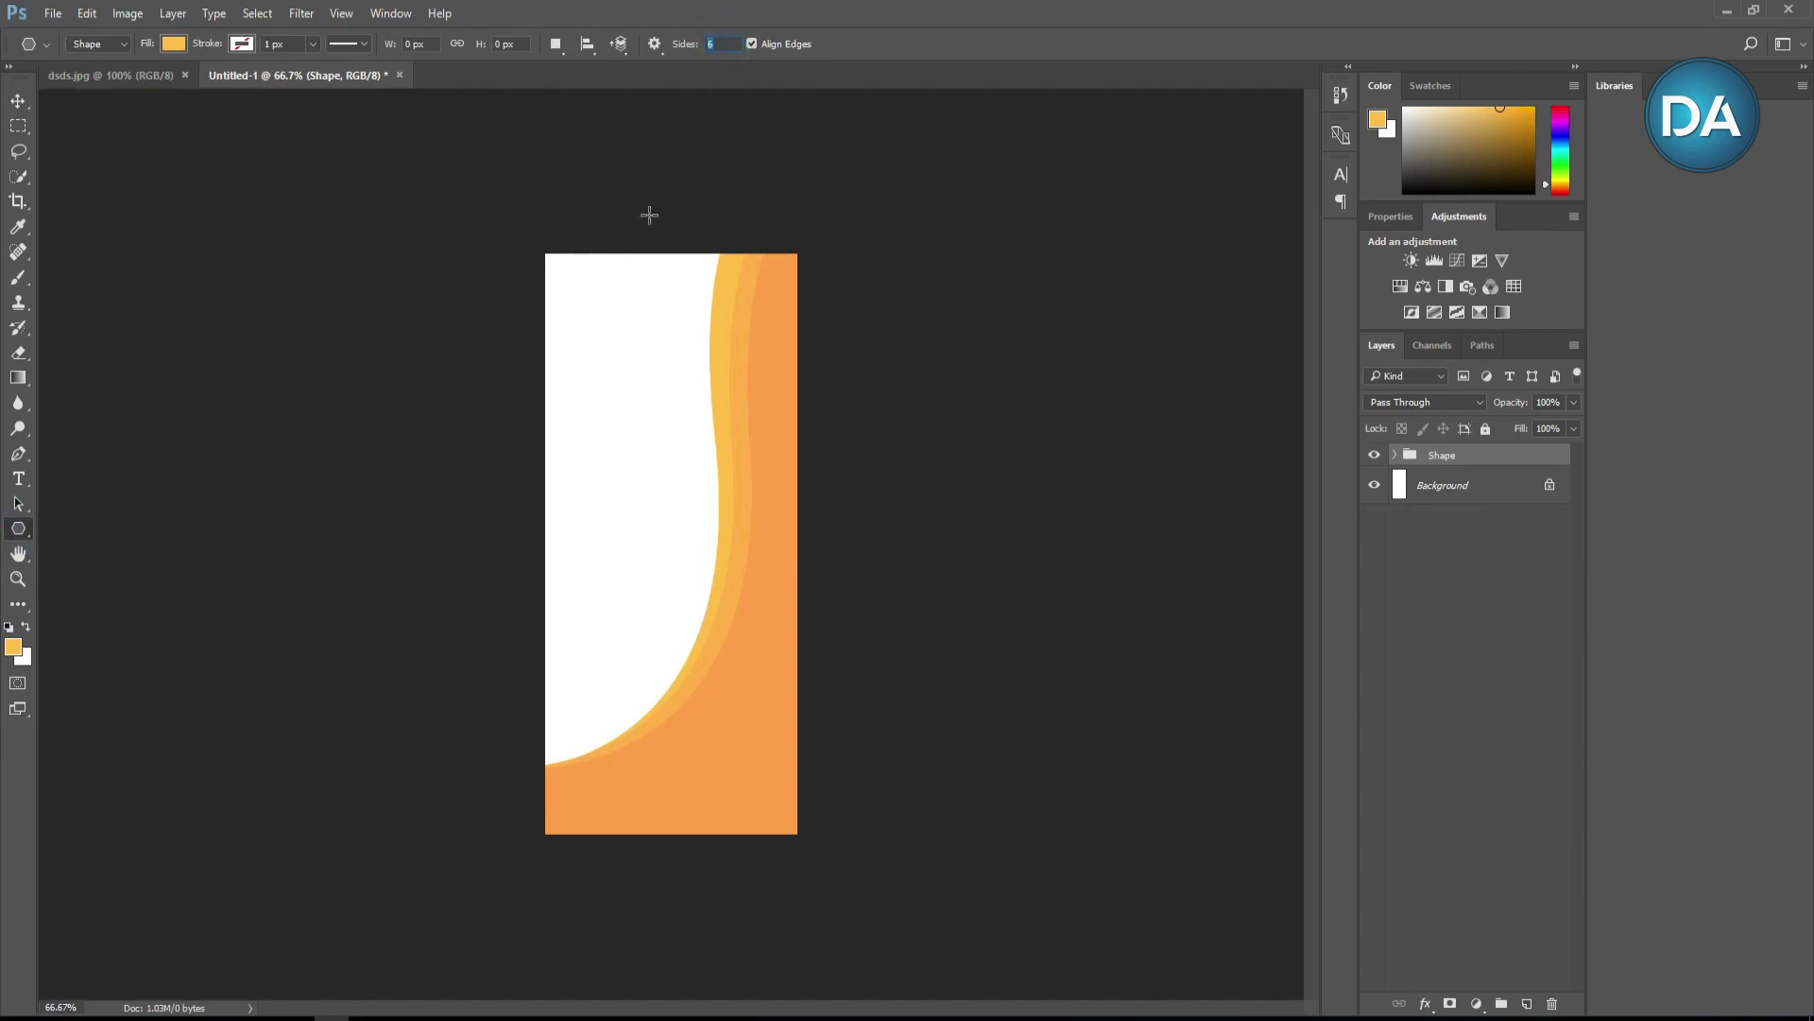
left_click(576, 379)
left_click(942, 487)
left_click_drag(589, 413, 619, 444)
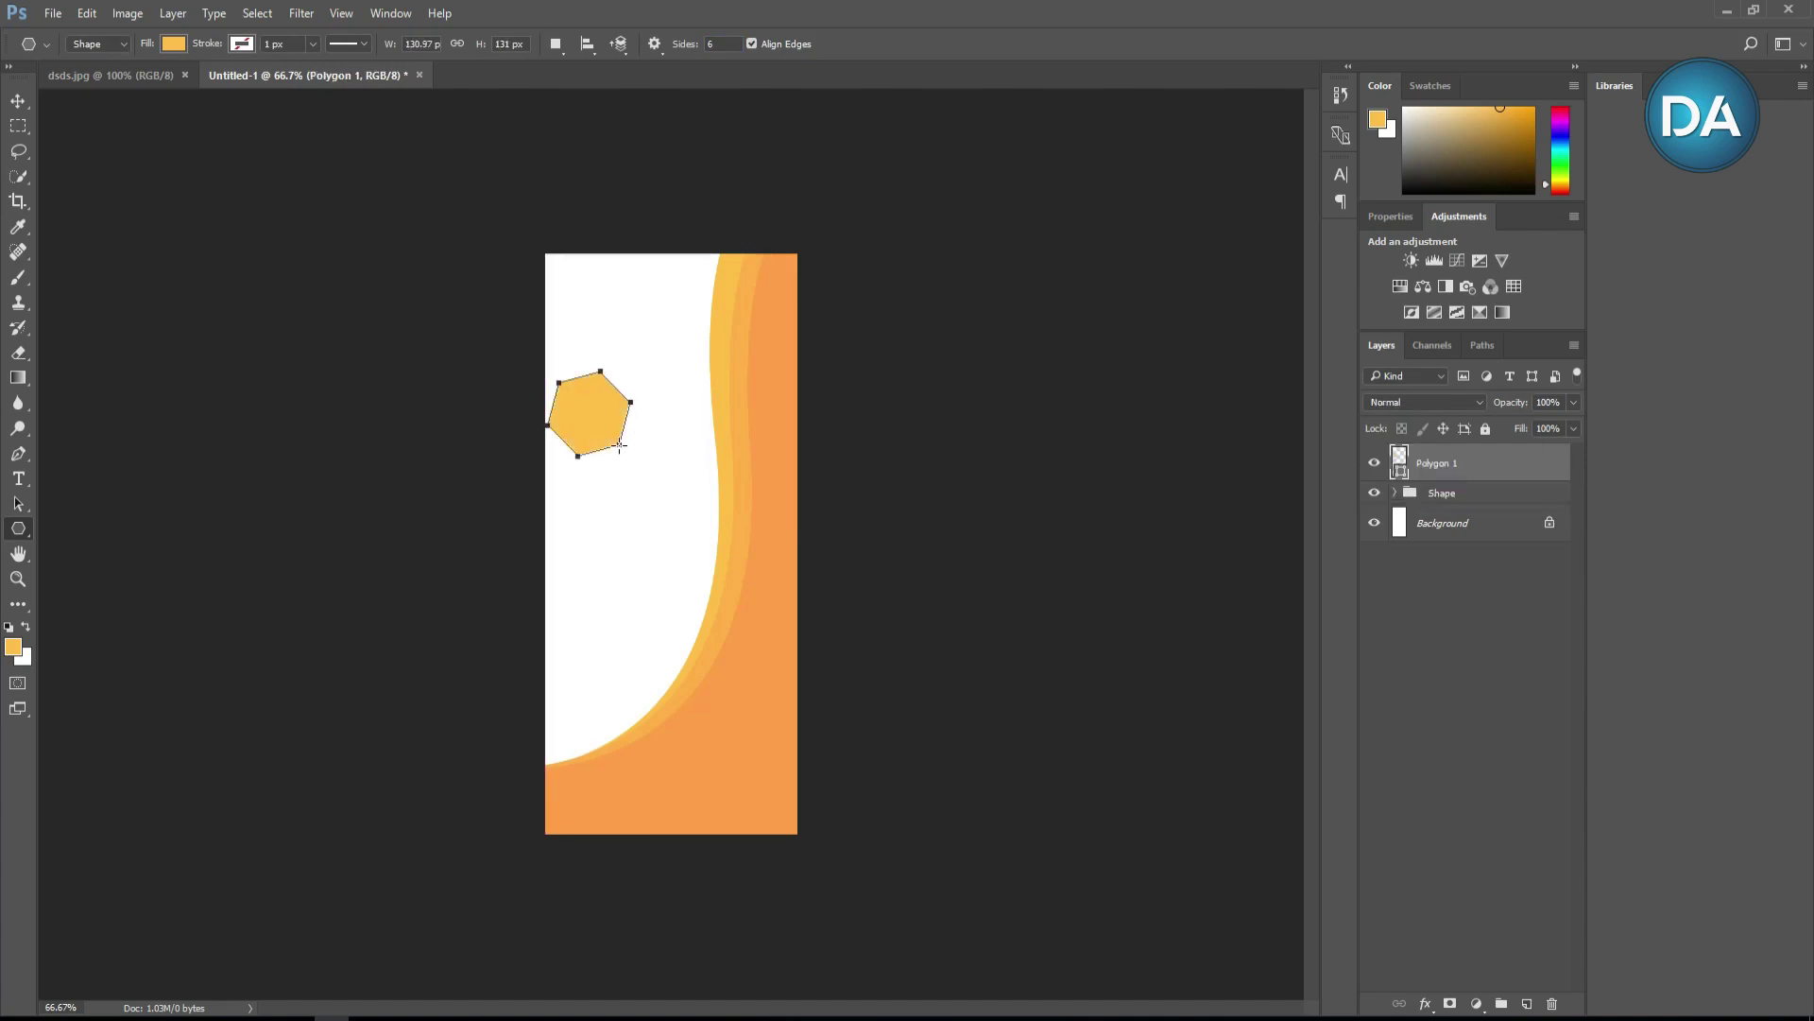
left_click(18, 100)
key("ctrl+t")
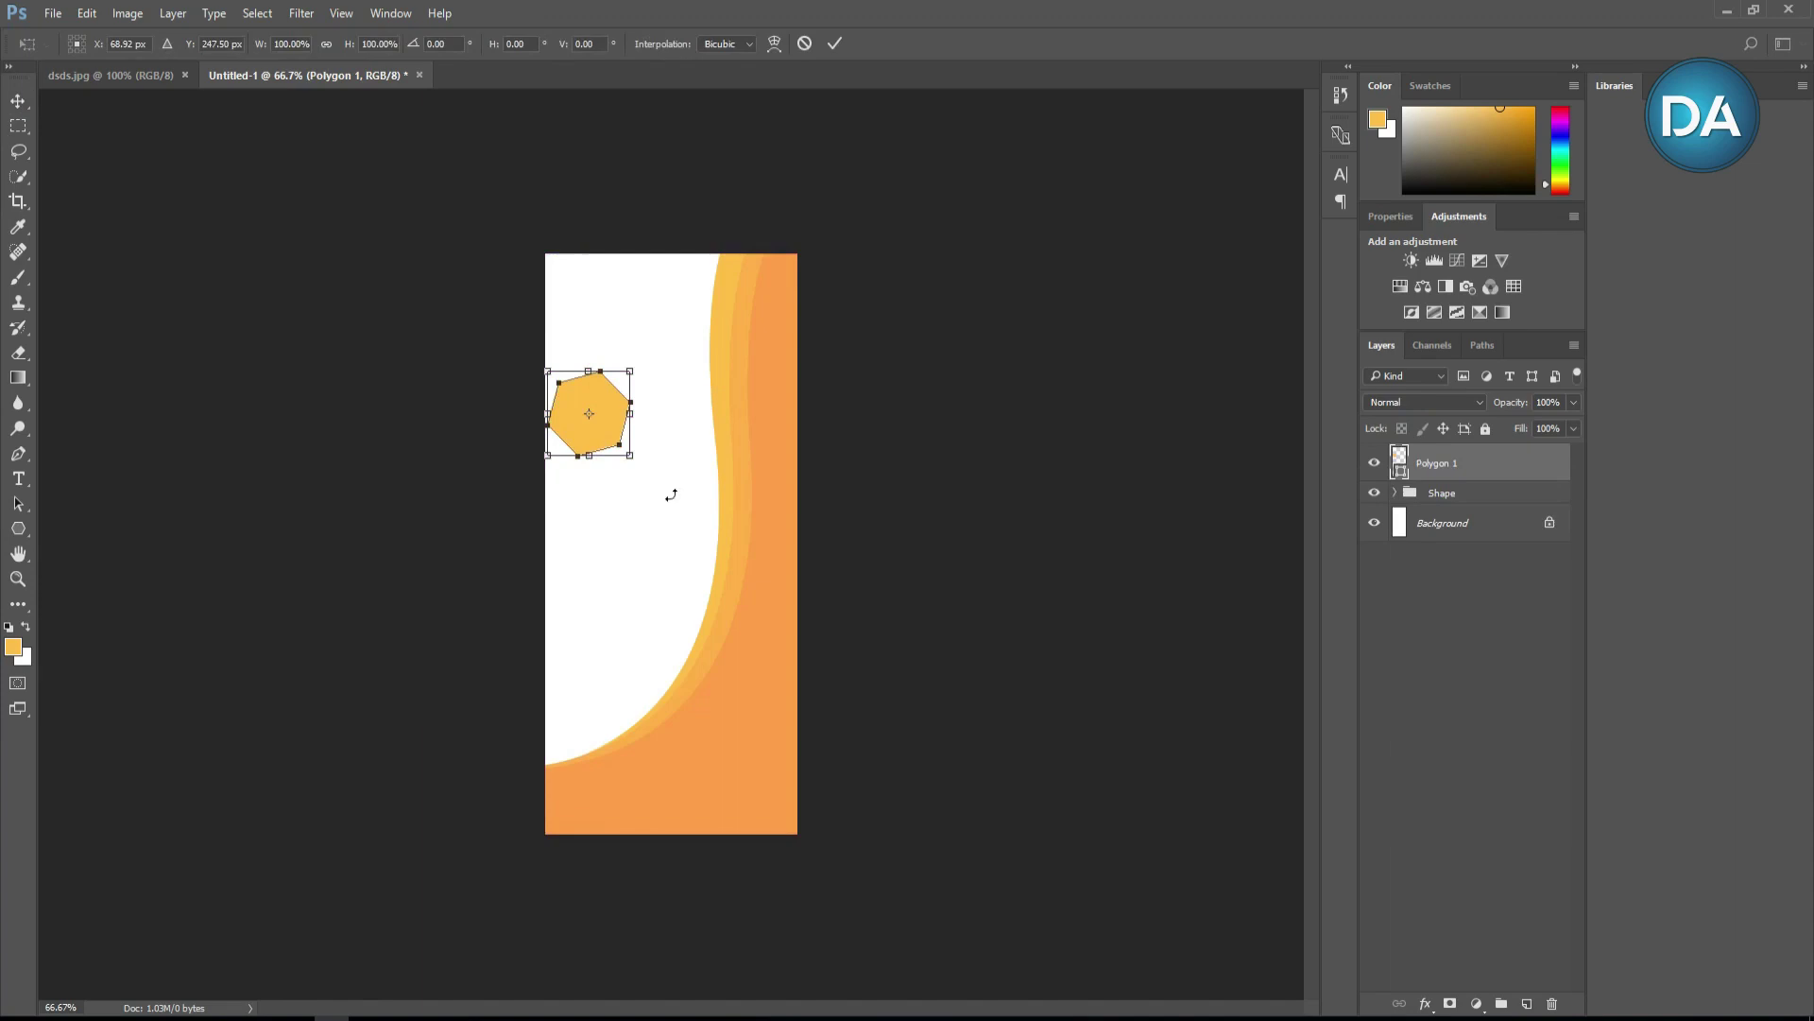
mouse_move(646, 361)
left_mouse_down()
mouse_move(652, 413)
mouse_move(578, 406)
left_mouse_up()
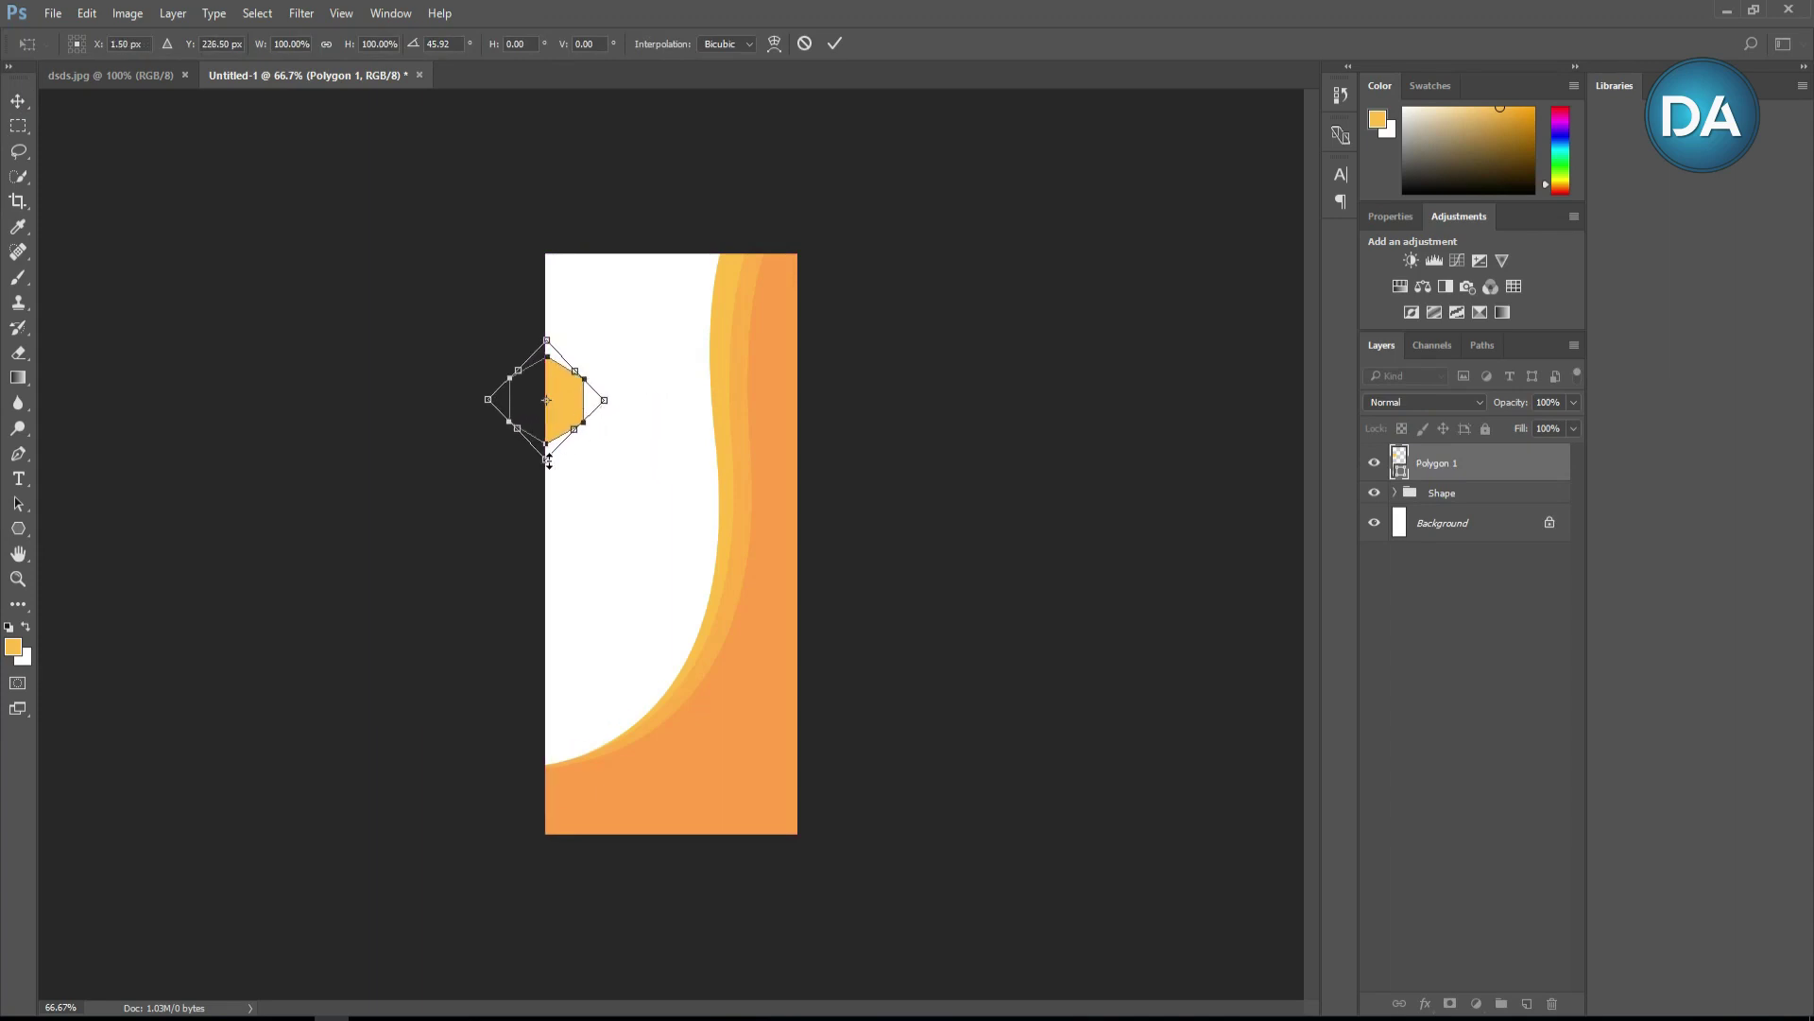
left_click(831, 48)
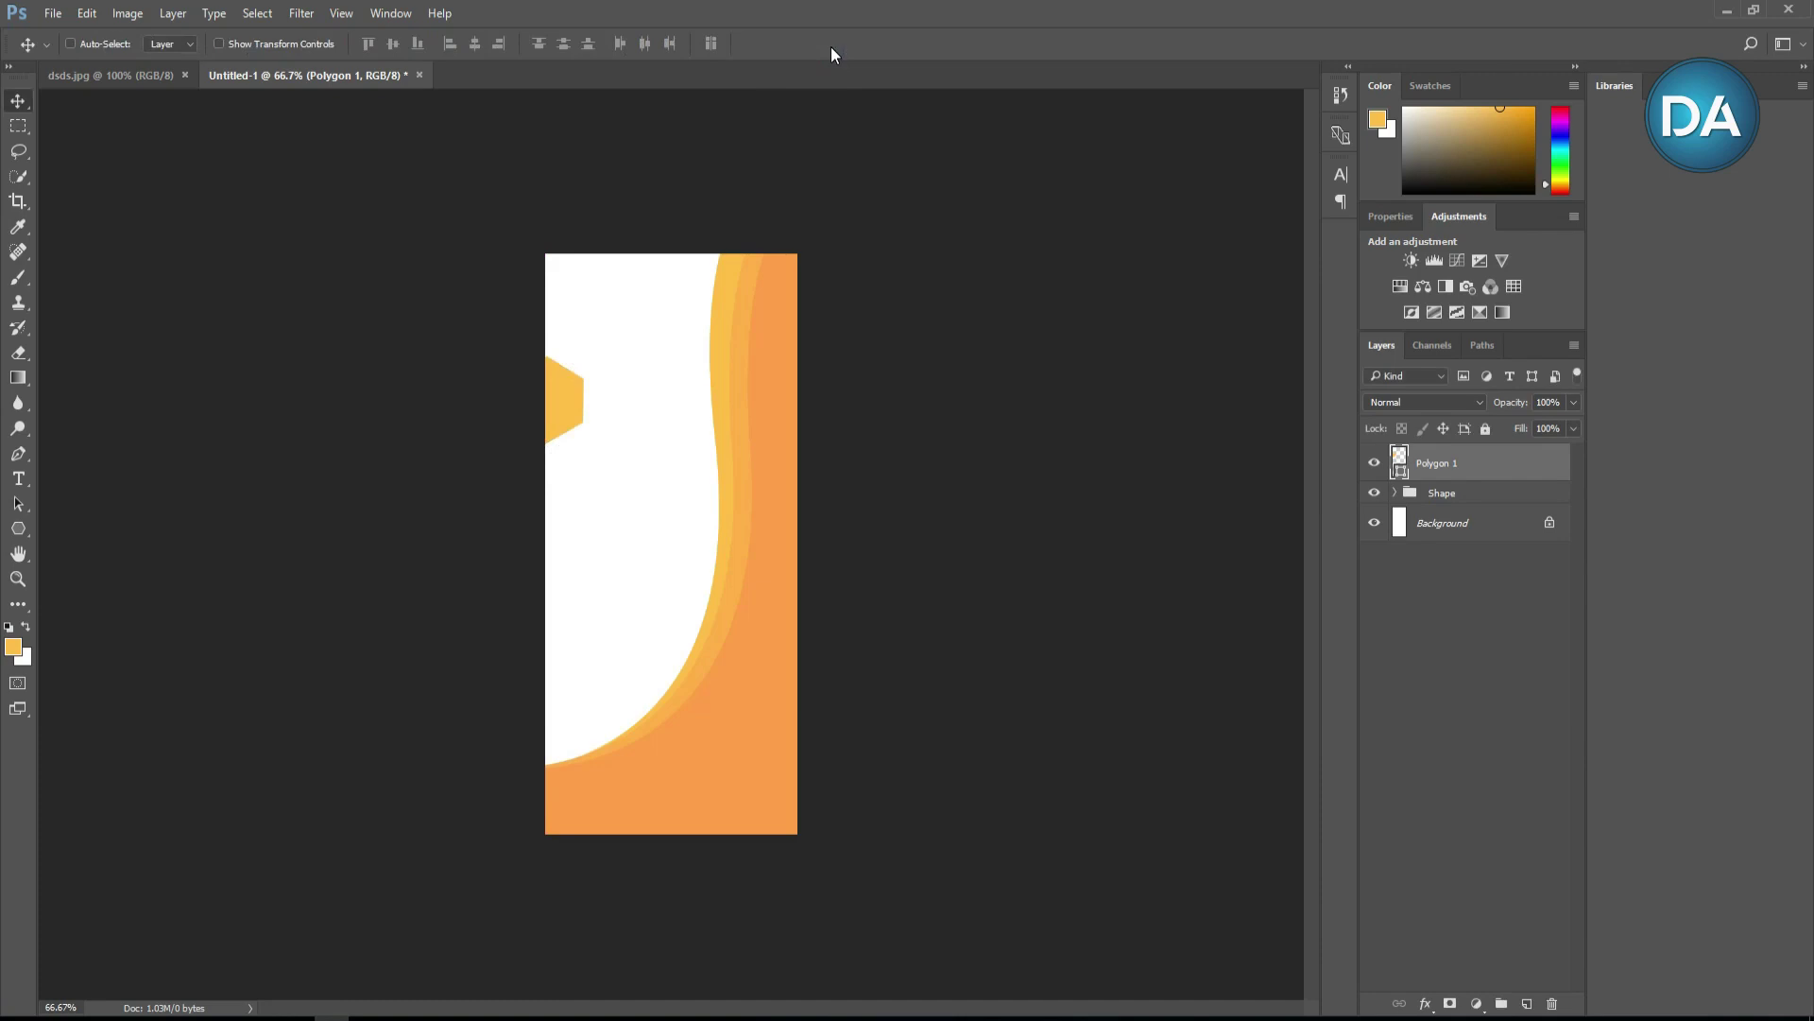
Step: Add an 8 px orange Stroke effect to the hexagon layer
left_click(1428, 1006)
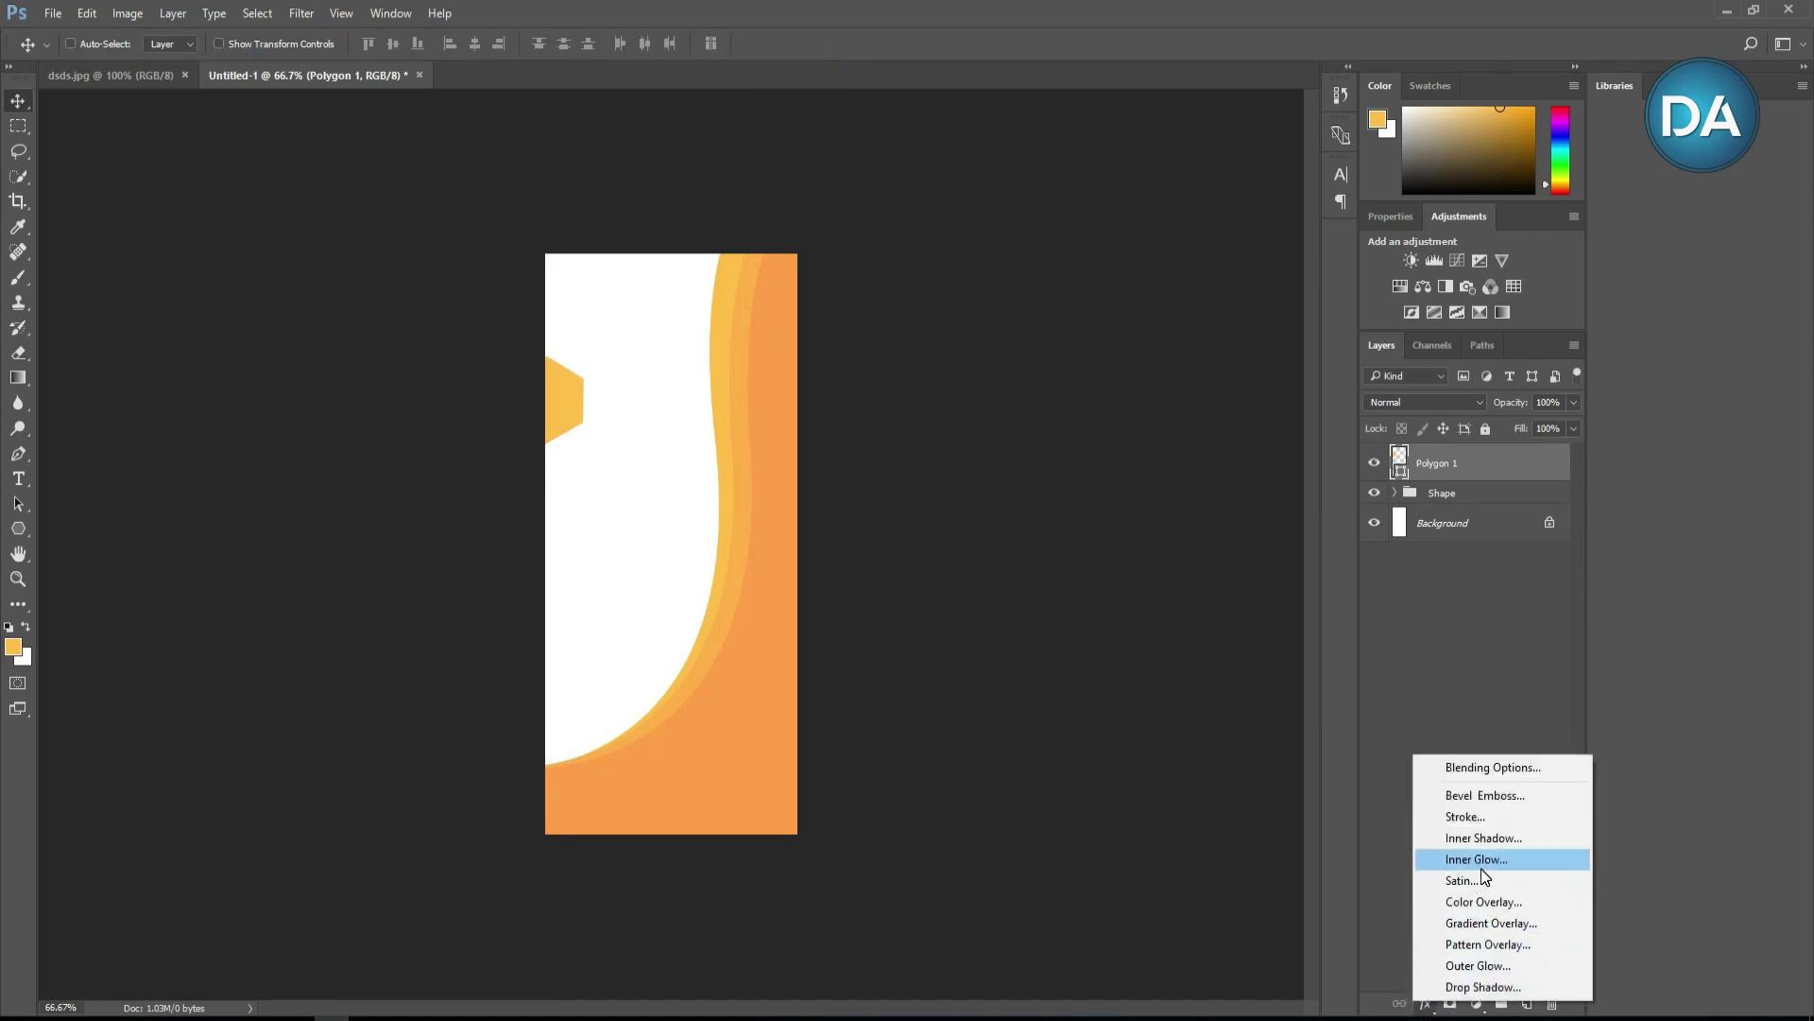
left_click(1486, 817)
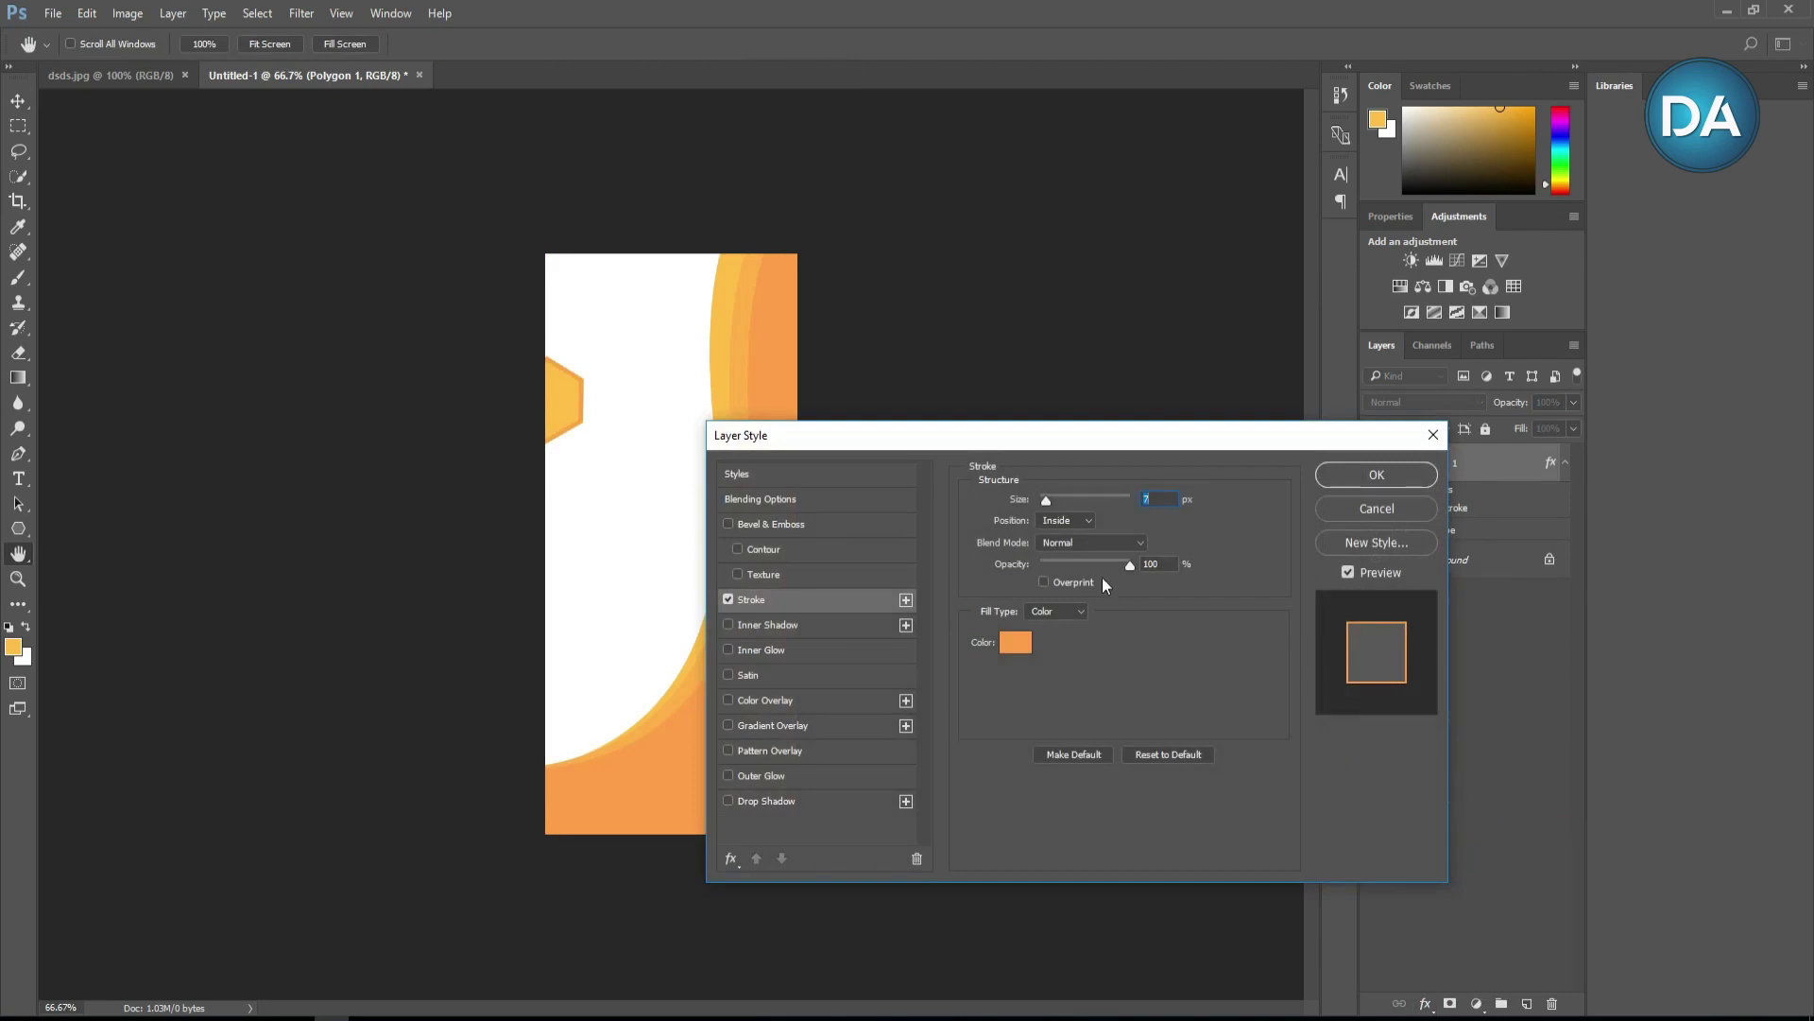
left_click_drag(1163, 498, 1145, 499)
type("8")
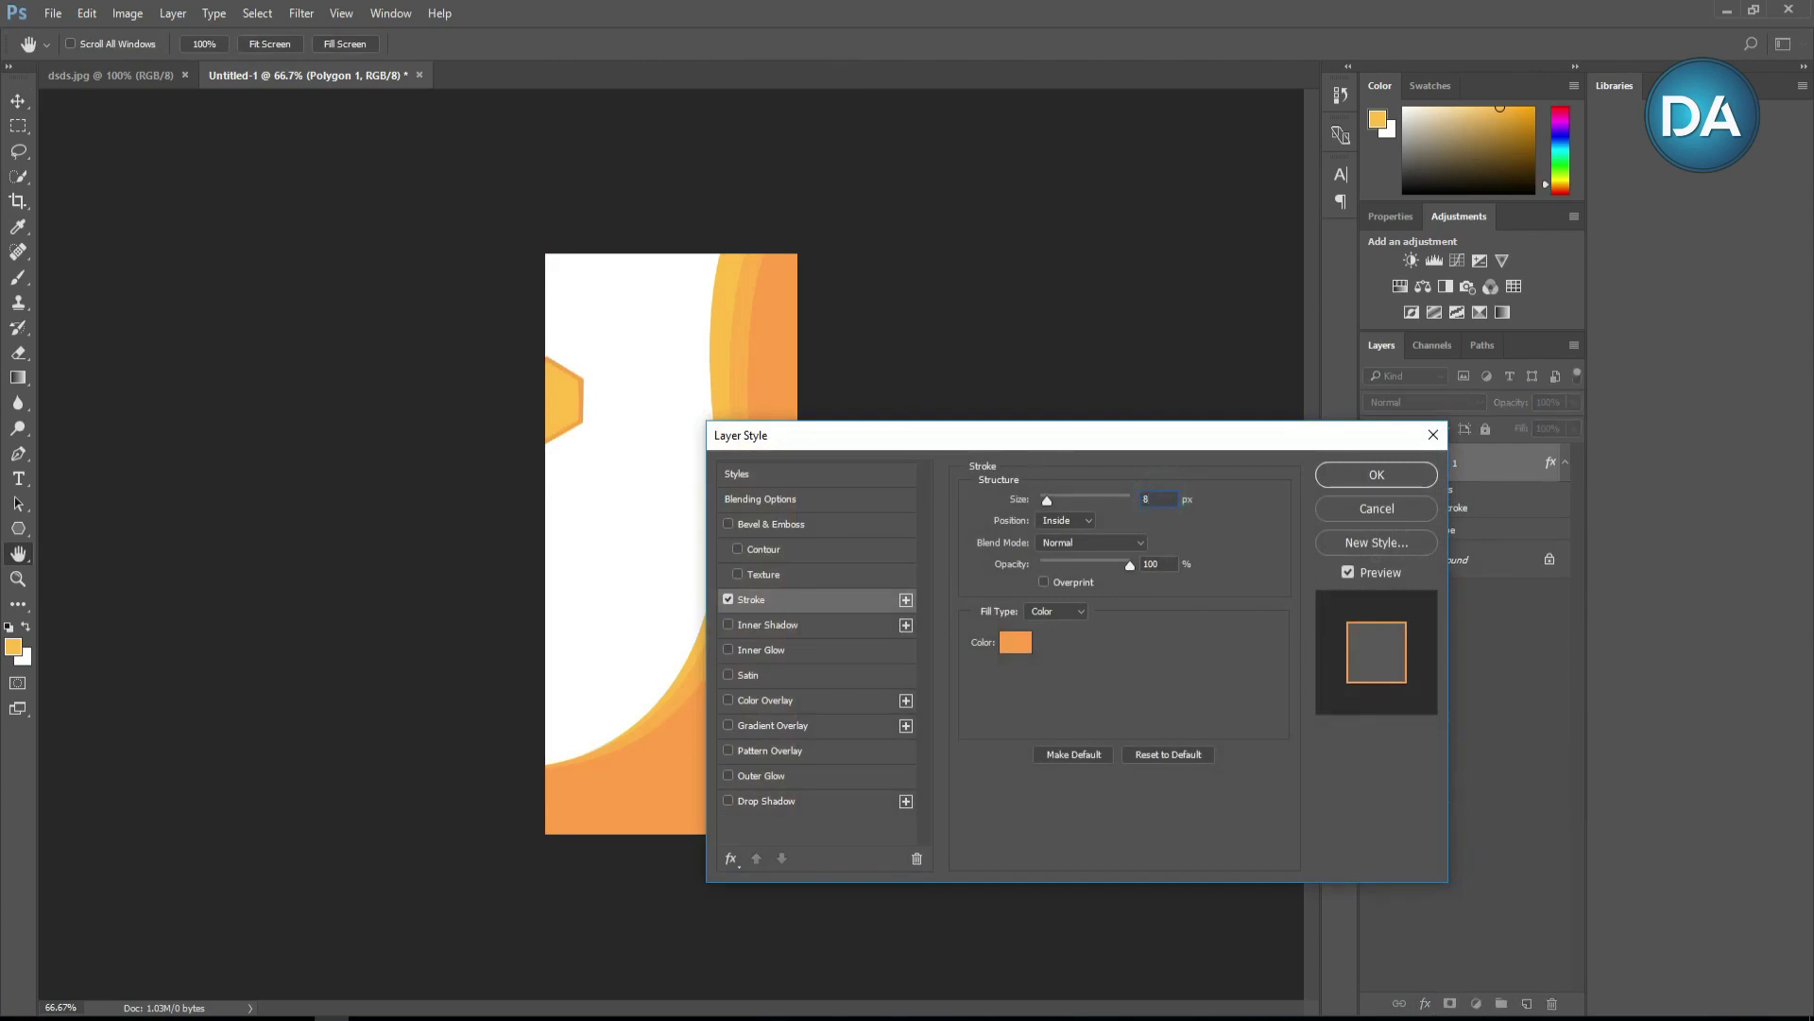
left_click(1366, 479)
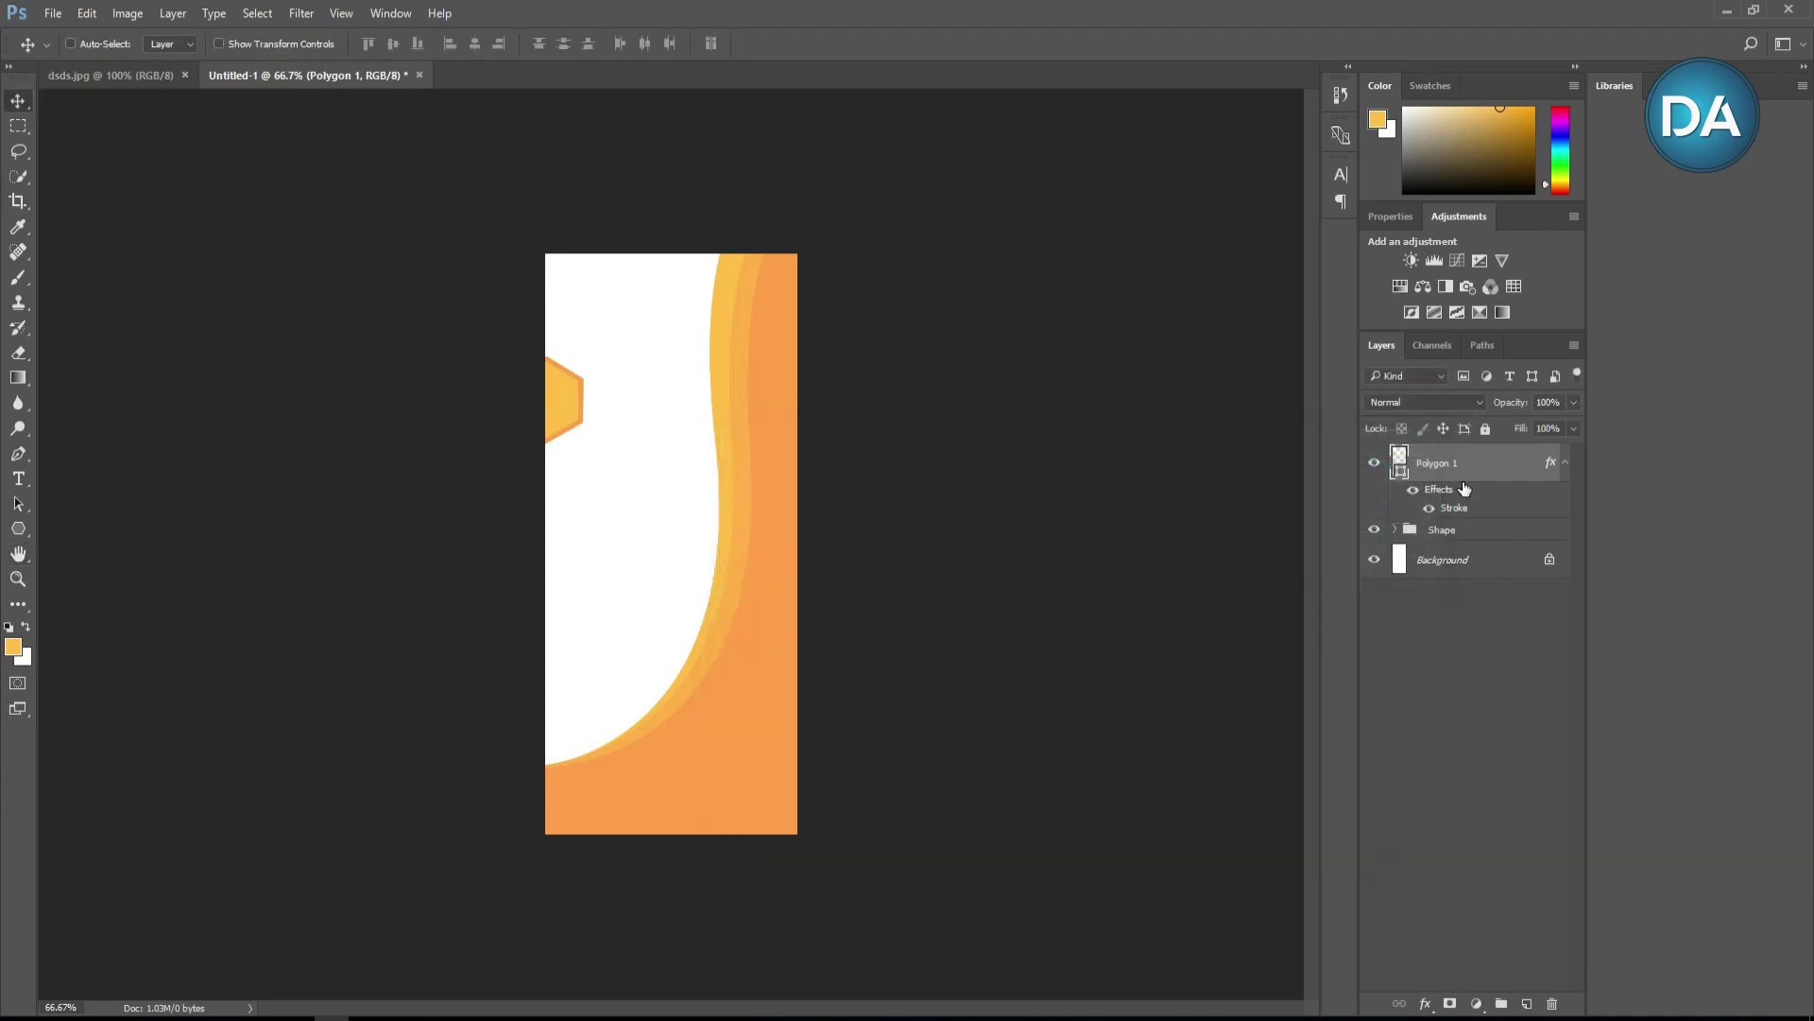
Step: Duplicate the hexagon and move the copies down the banner's left edge
key("ctrl+j")
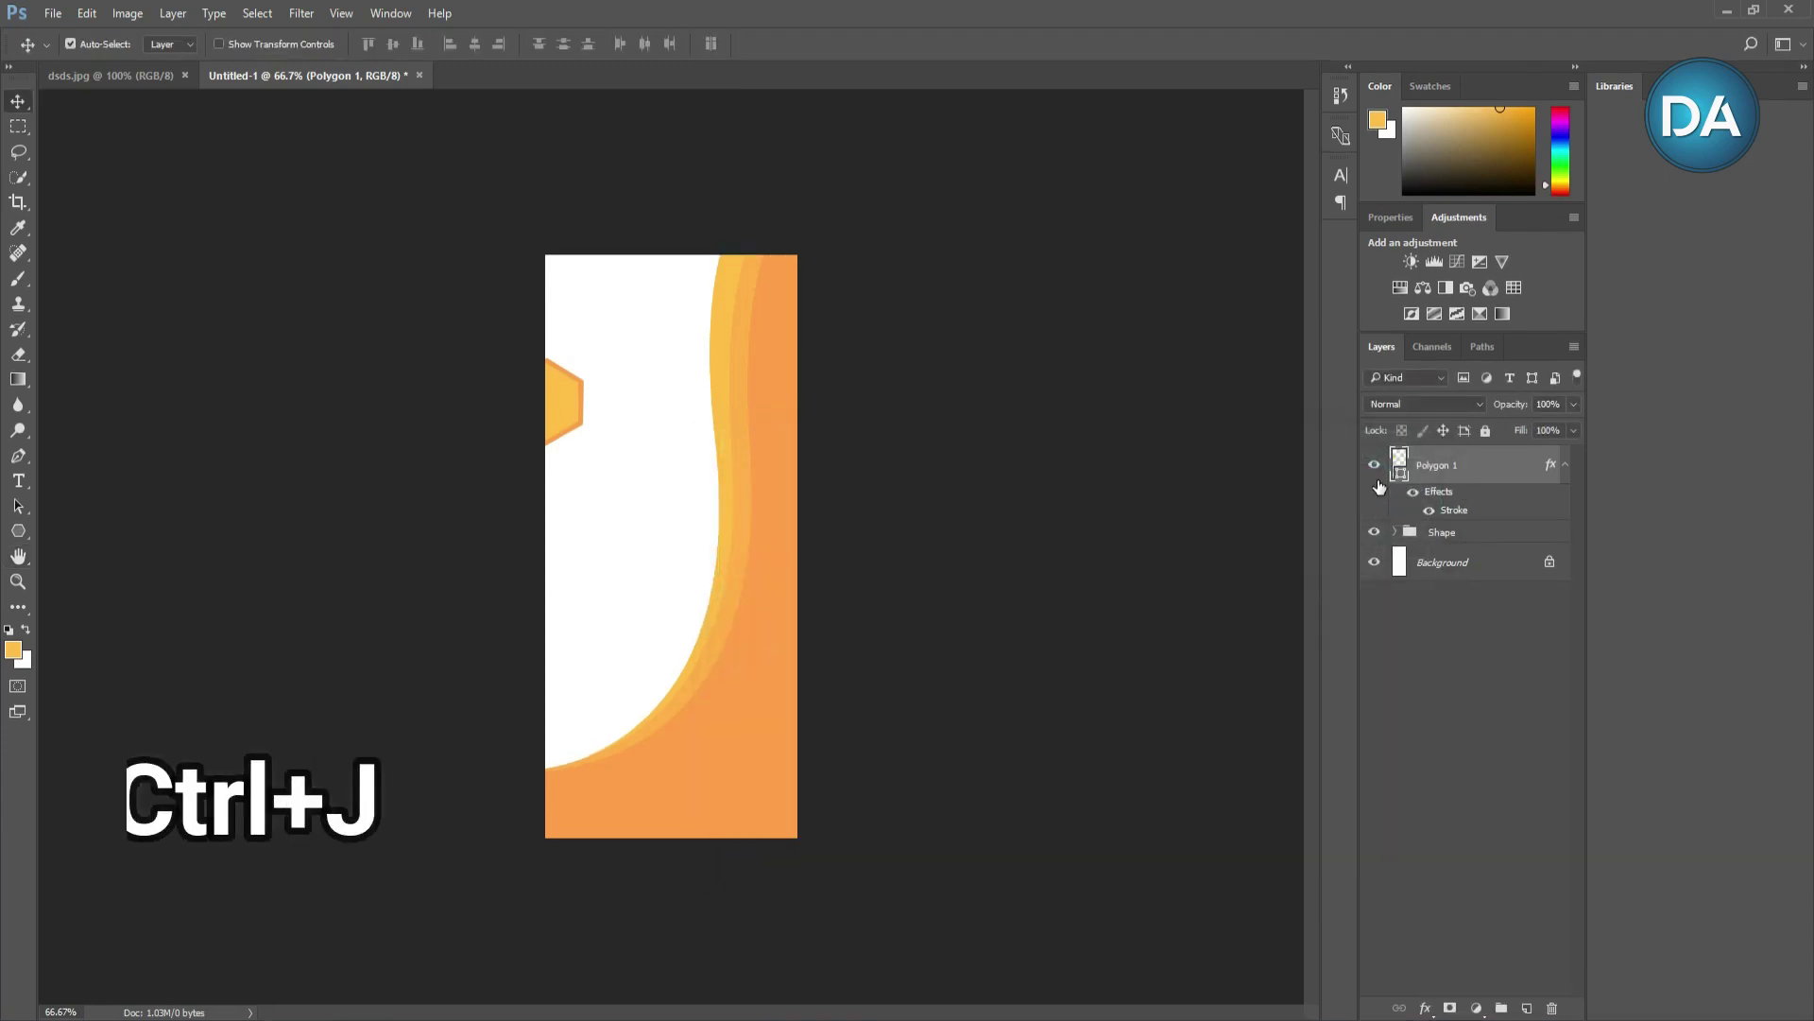
key("ctrl+j")
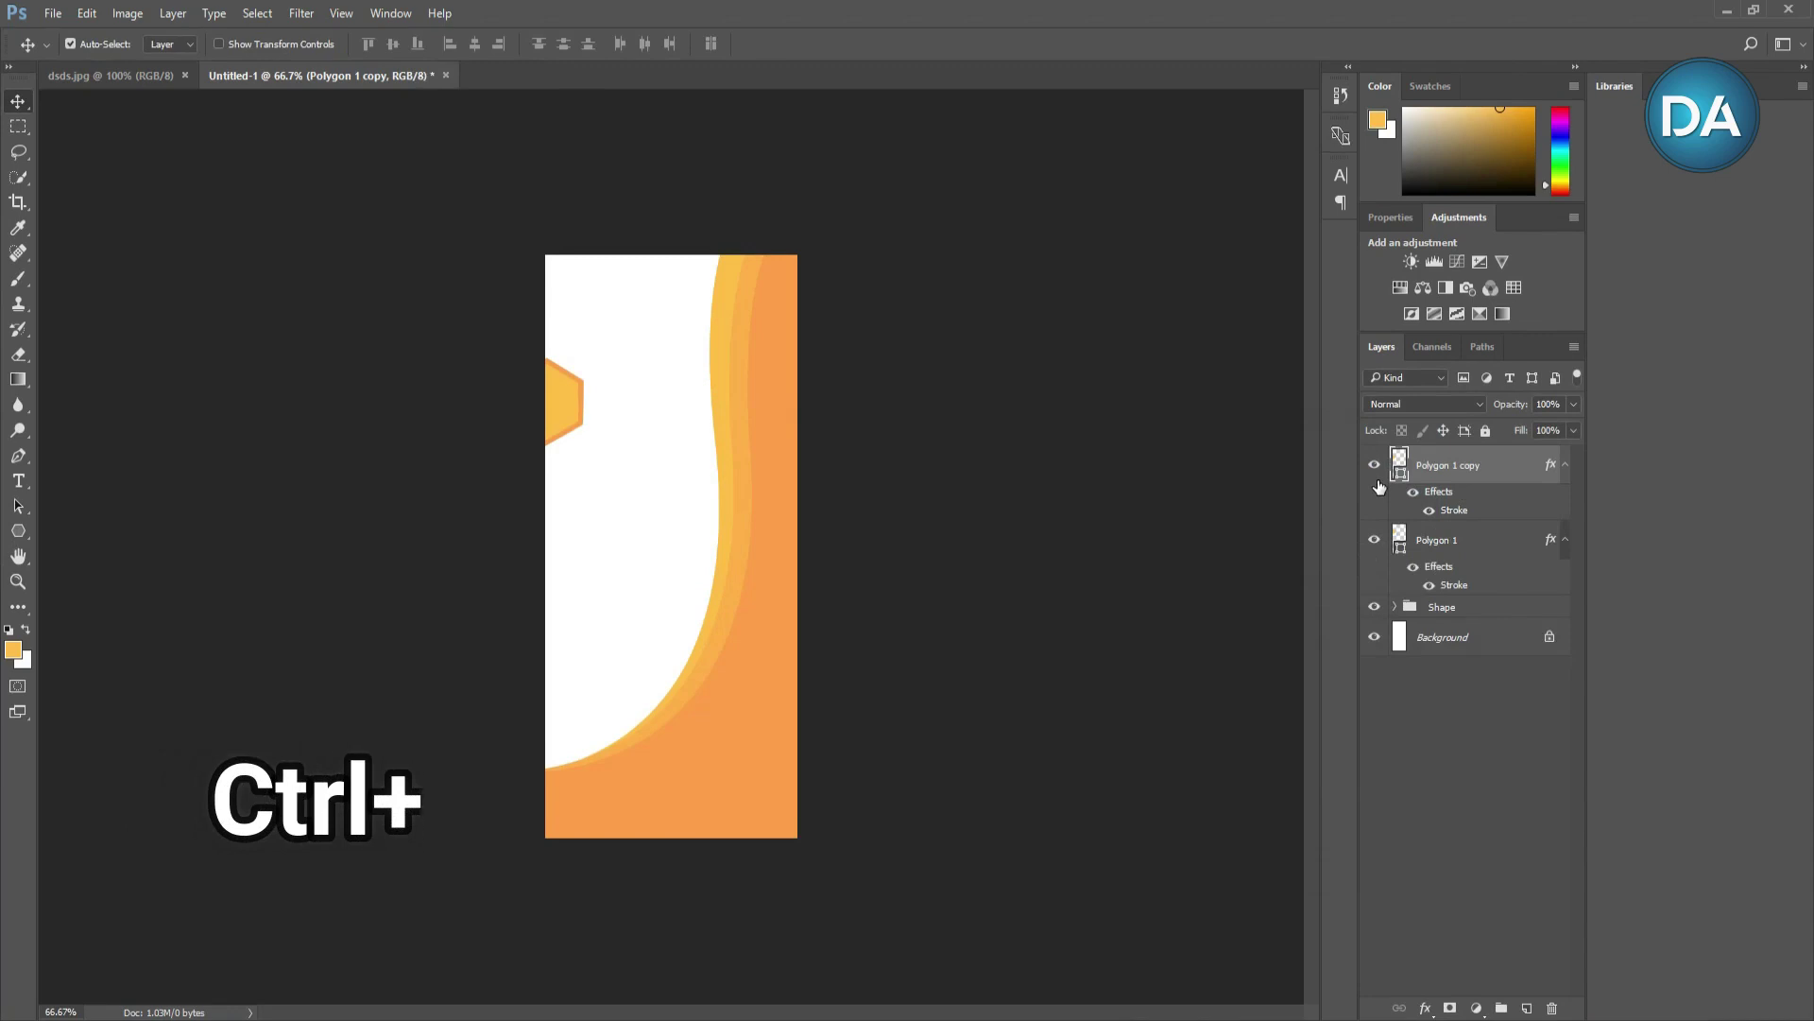
key("ctrl+j")
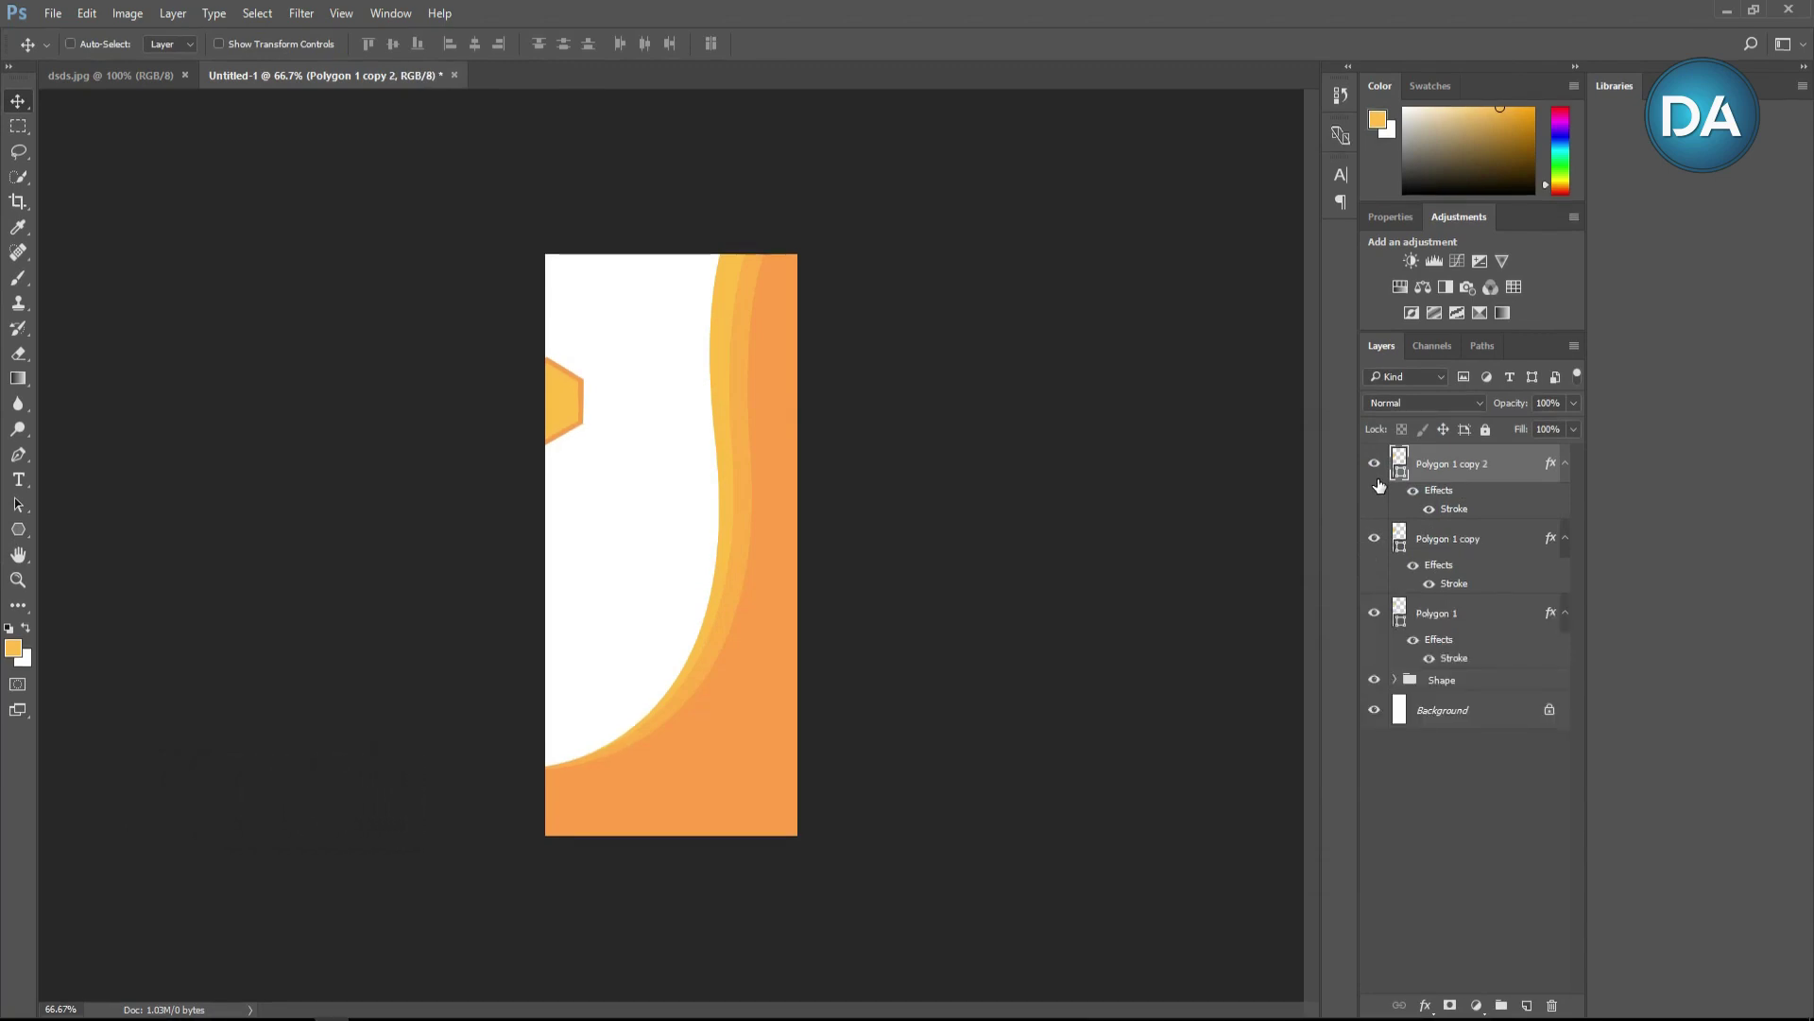
key("shift+Down")
key("shift+Down")
key("shift+Down")
key("shift+Down")
key("shift+Down")
key("shift+Down")
key("shift+Down")
key("shift+Down")
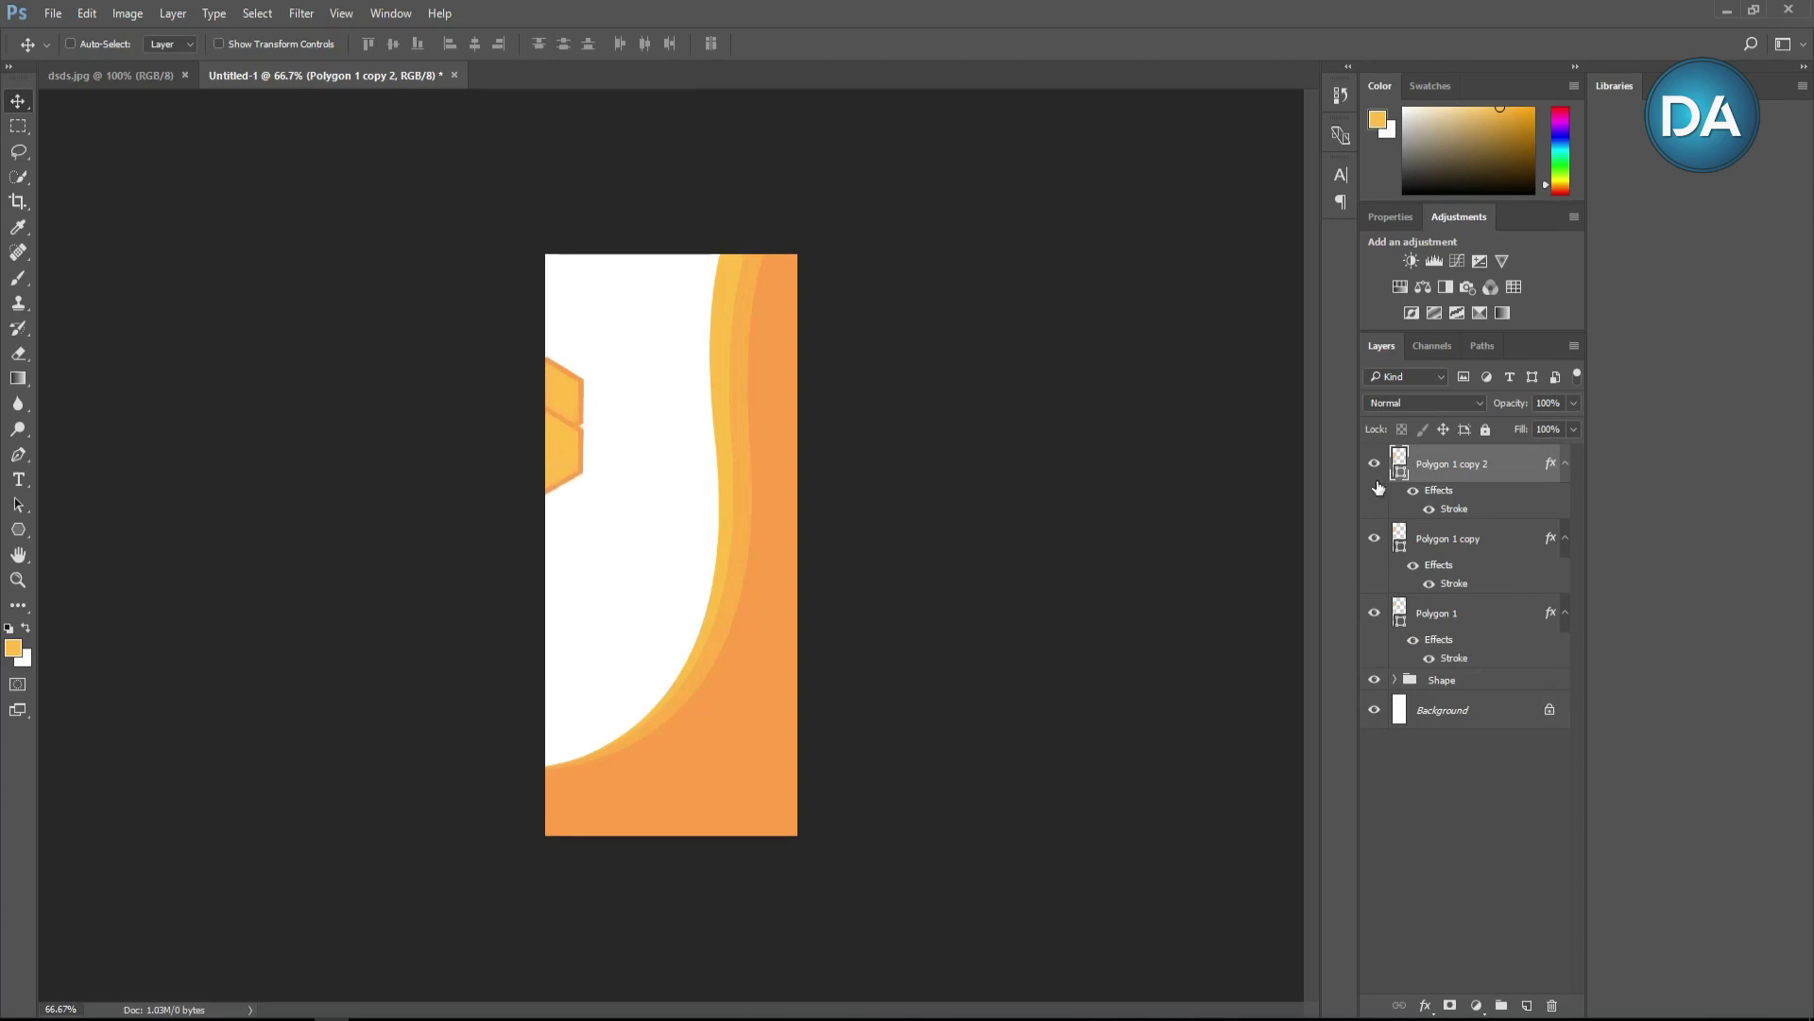
left_click_drag(563, 460, 567, 513)
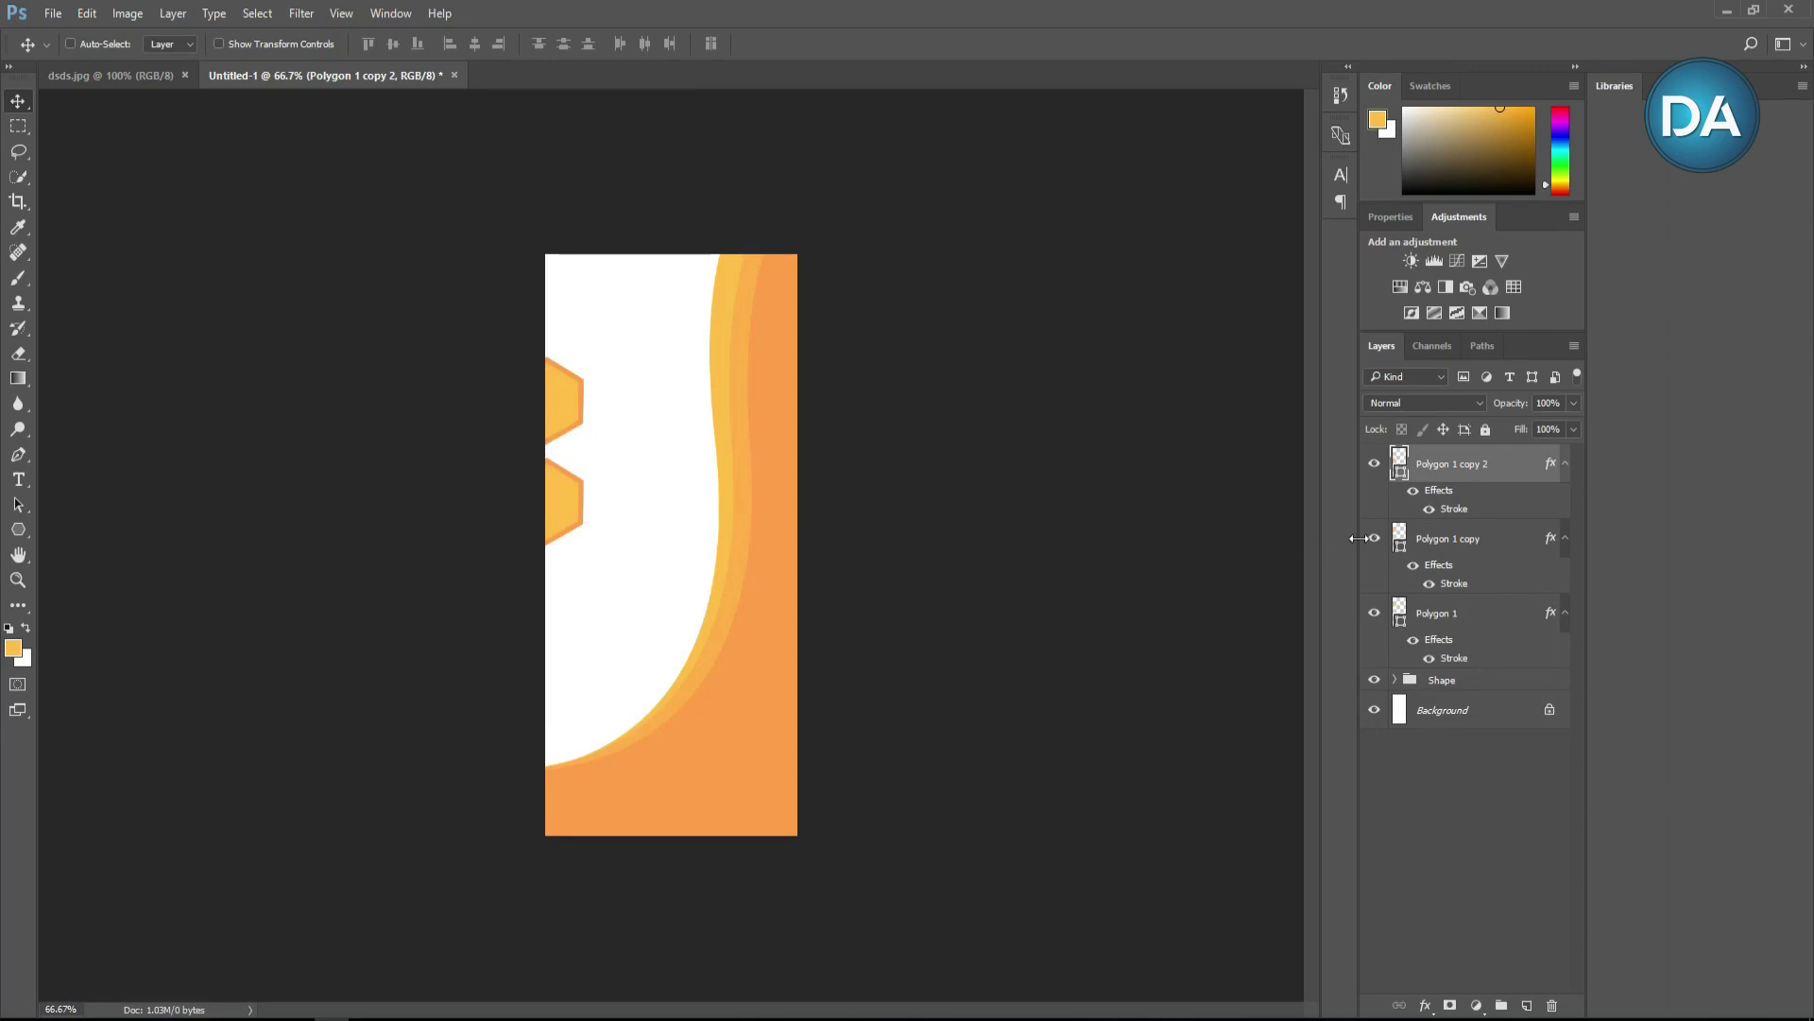
left_click(1494, 552)
left_click_drag(570, 397, 572, 612)
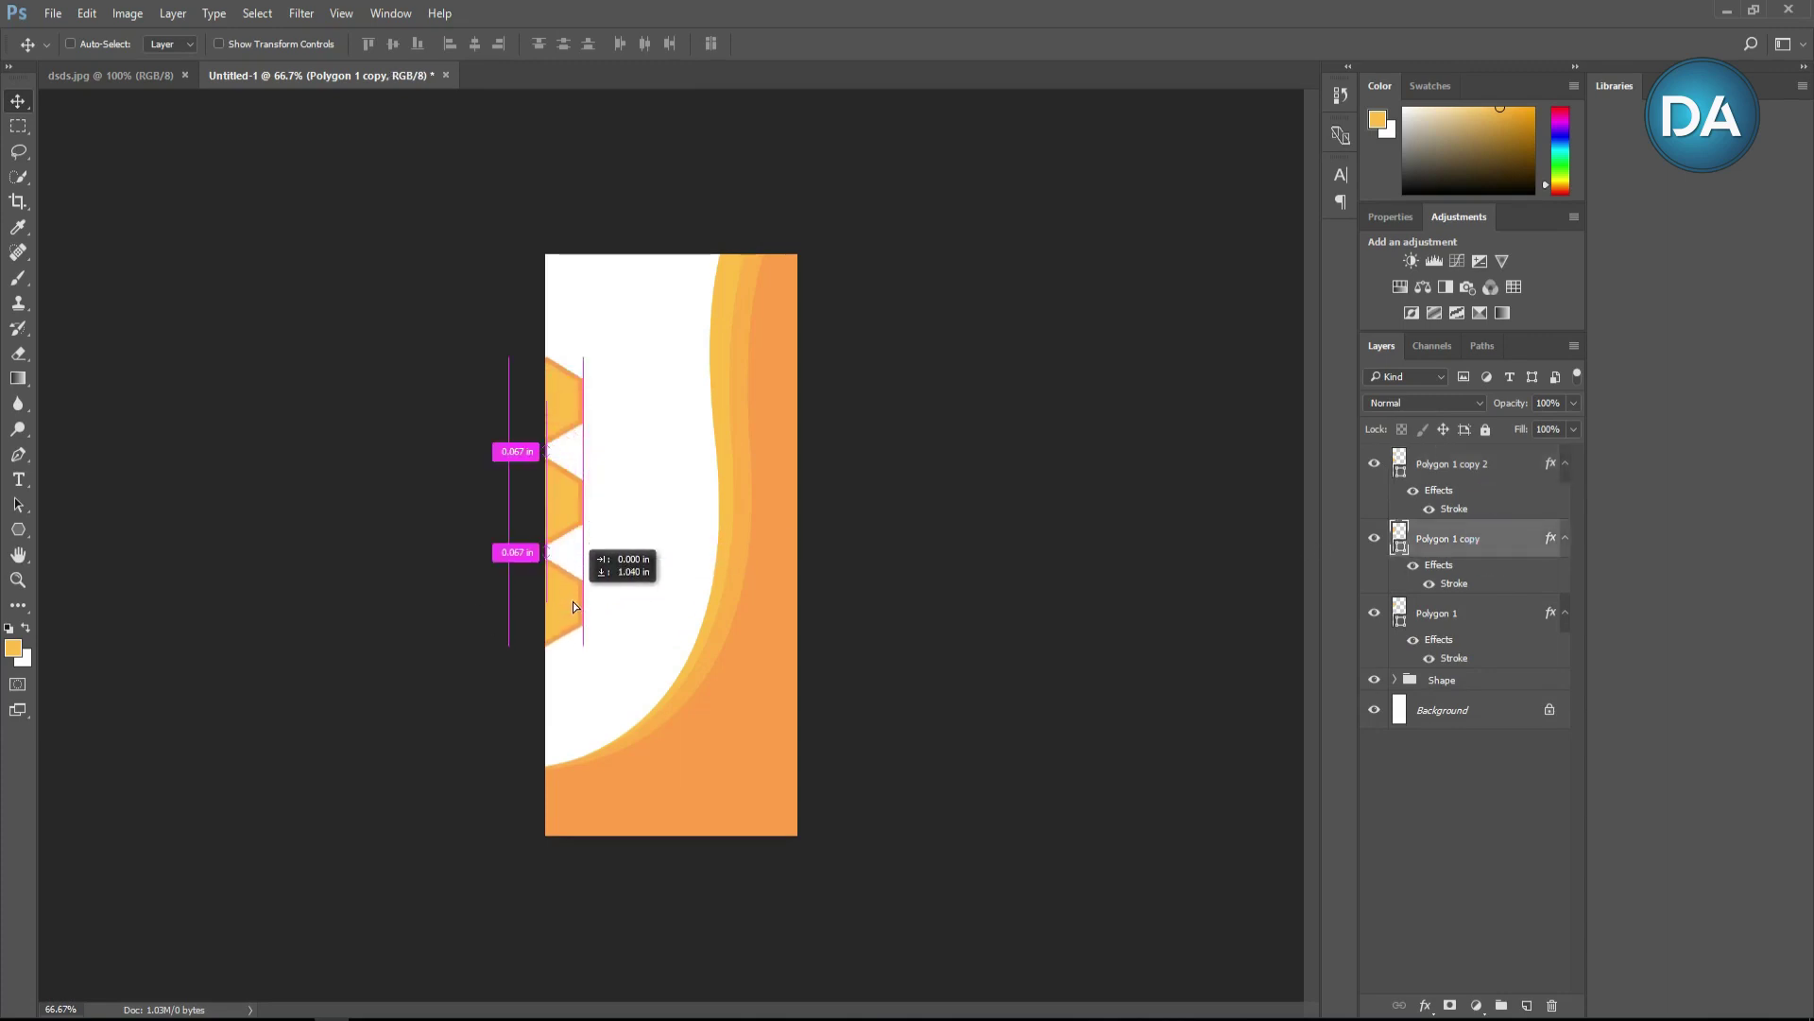
left_click_drag(572, 611, 572, 601)
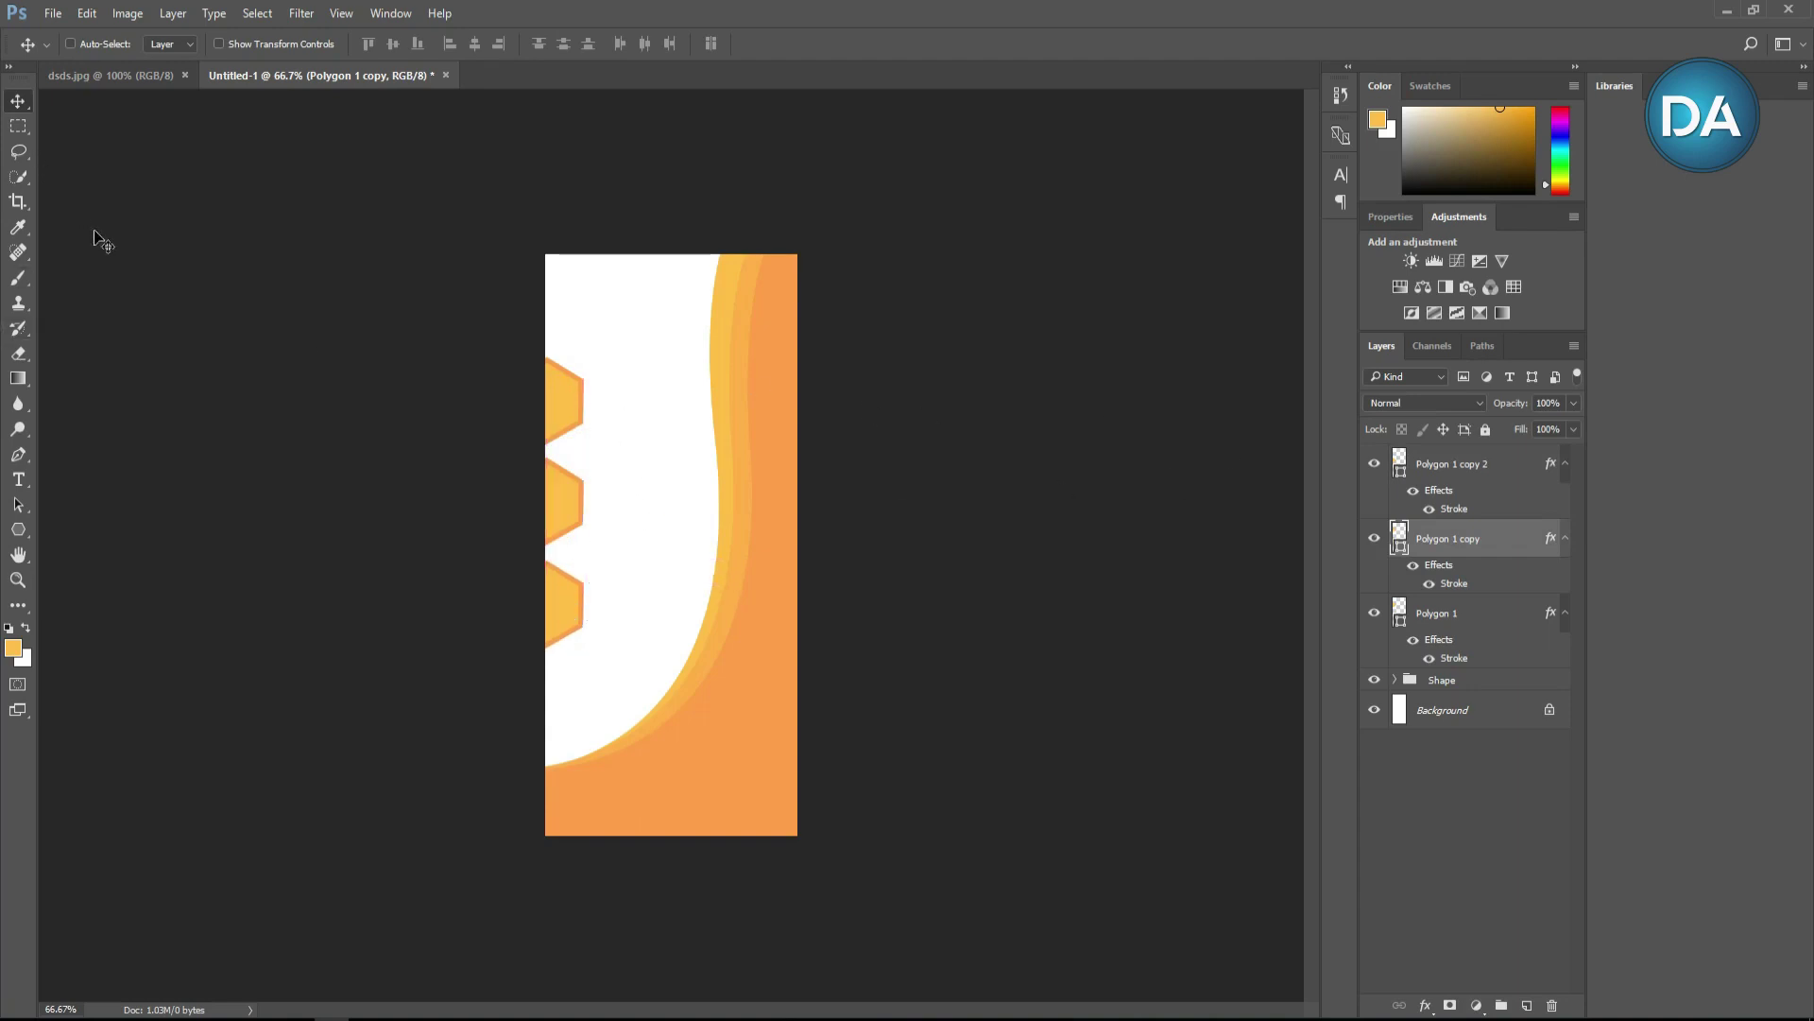
Step: Distribute the three hexagons evenly in vertical spacing and clear the selection
key("ctrl+a")
left_click(1452, 464, "ctrl")
left_click(1446, 614, "ctrl")
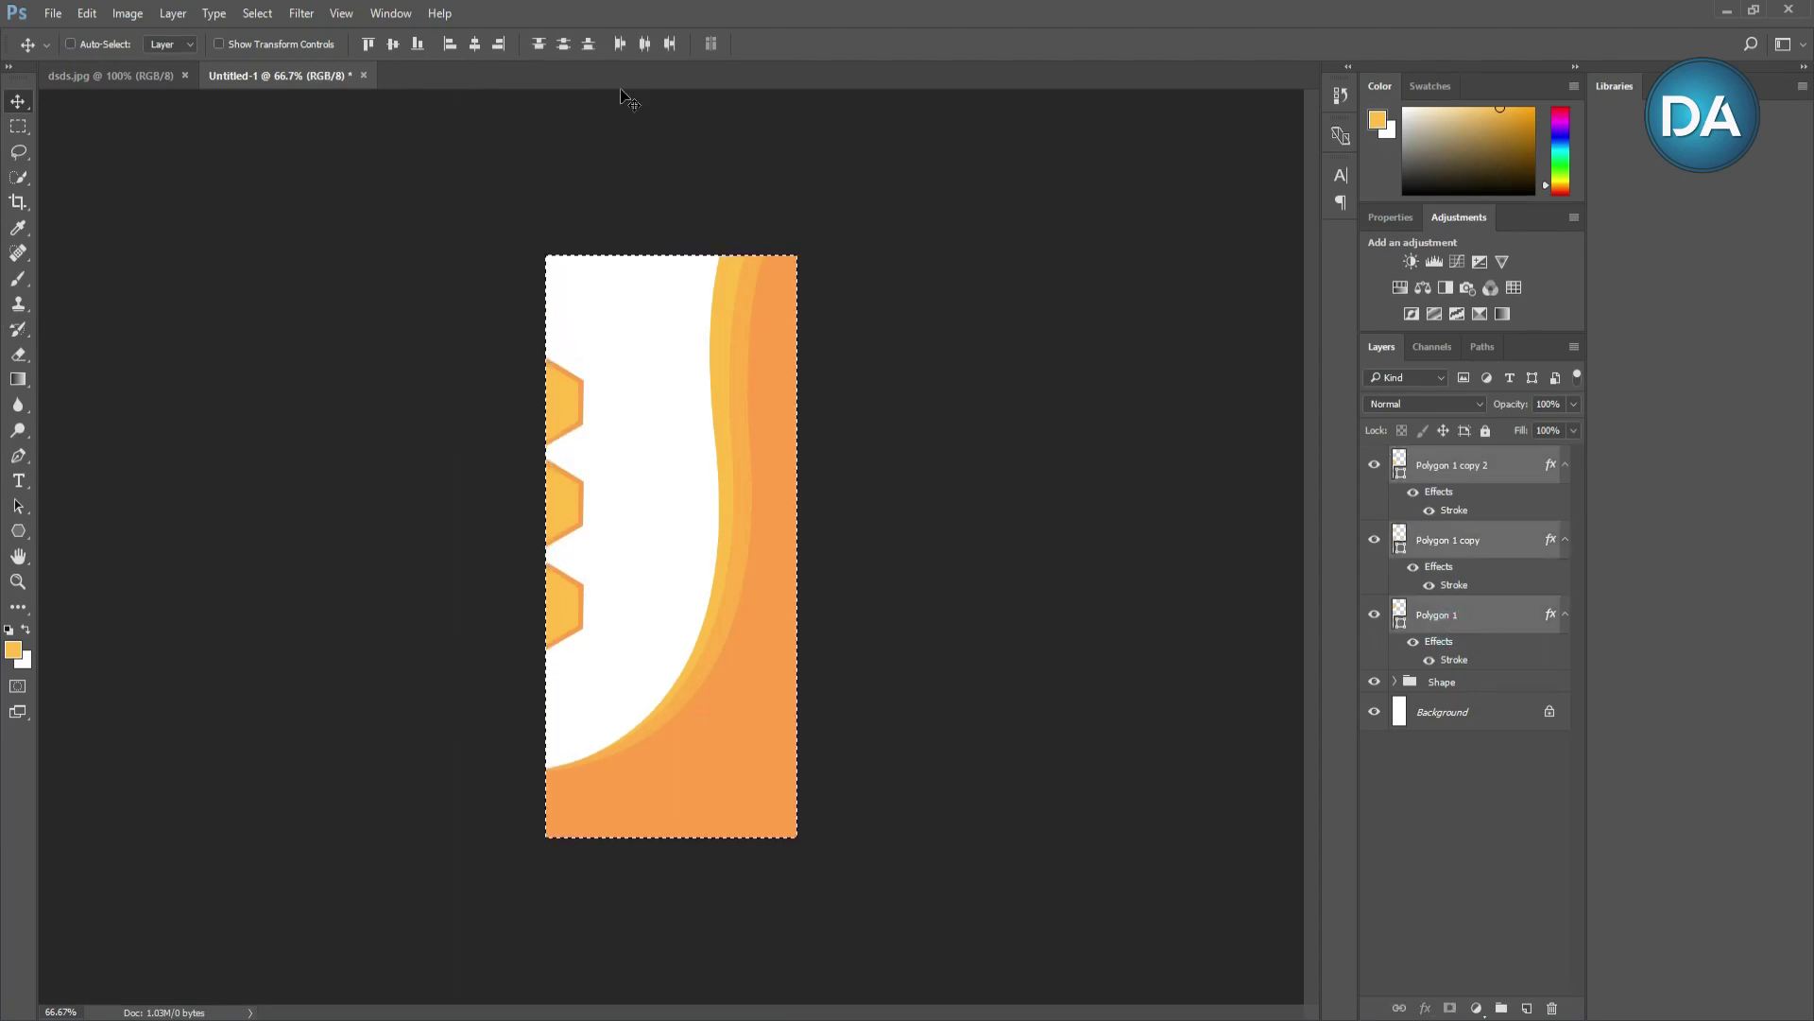
left_click(537, 44)
left_click(798, 282)
key("ctrl+d")
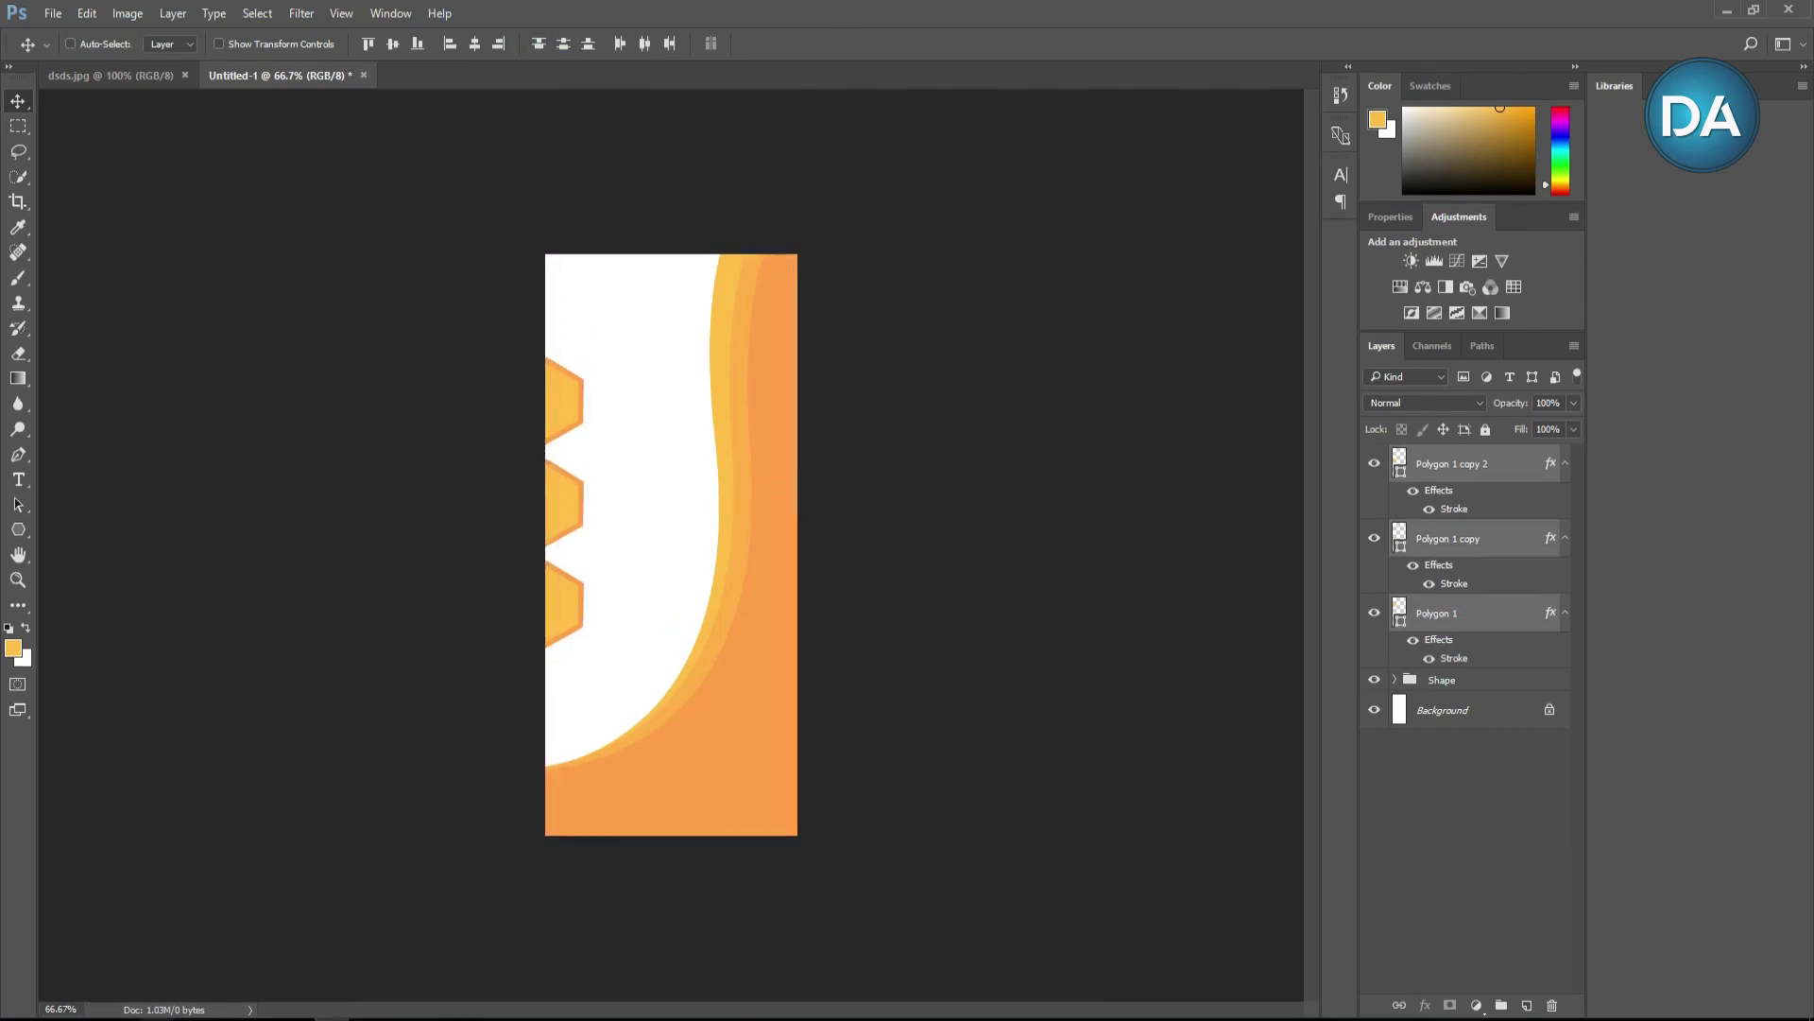
Step: Drag administrator-xxl.png from Explorer onto the banner and move it left
key("alt+Tab")
left_click_drag(218, 137, 619, 473)
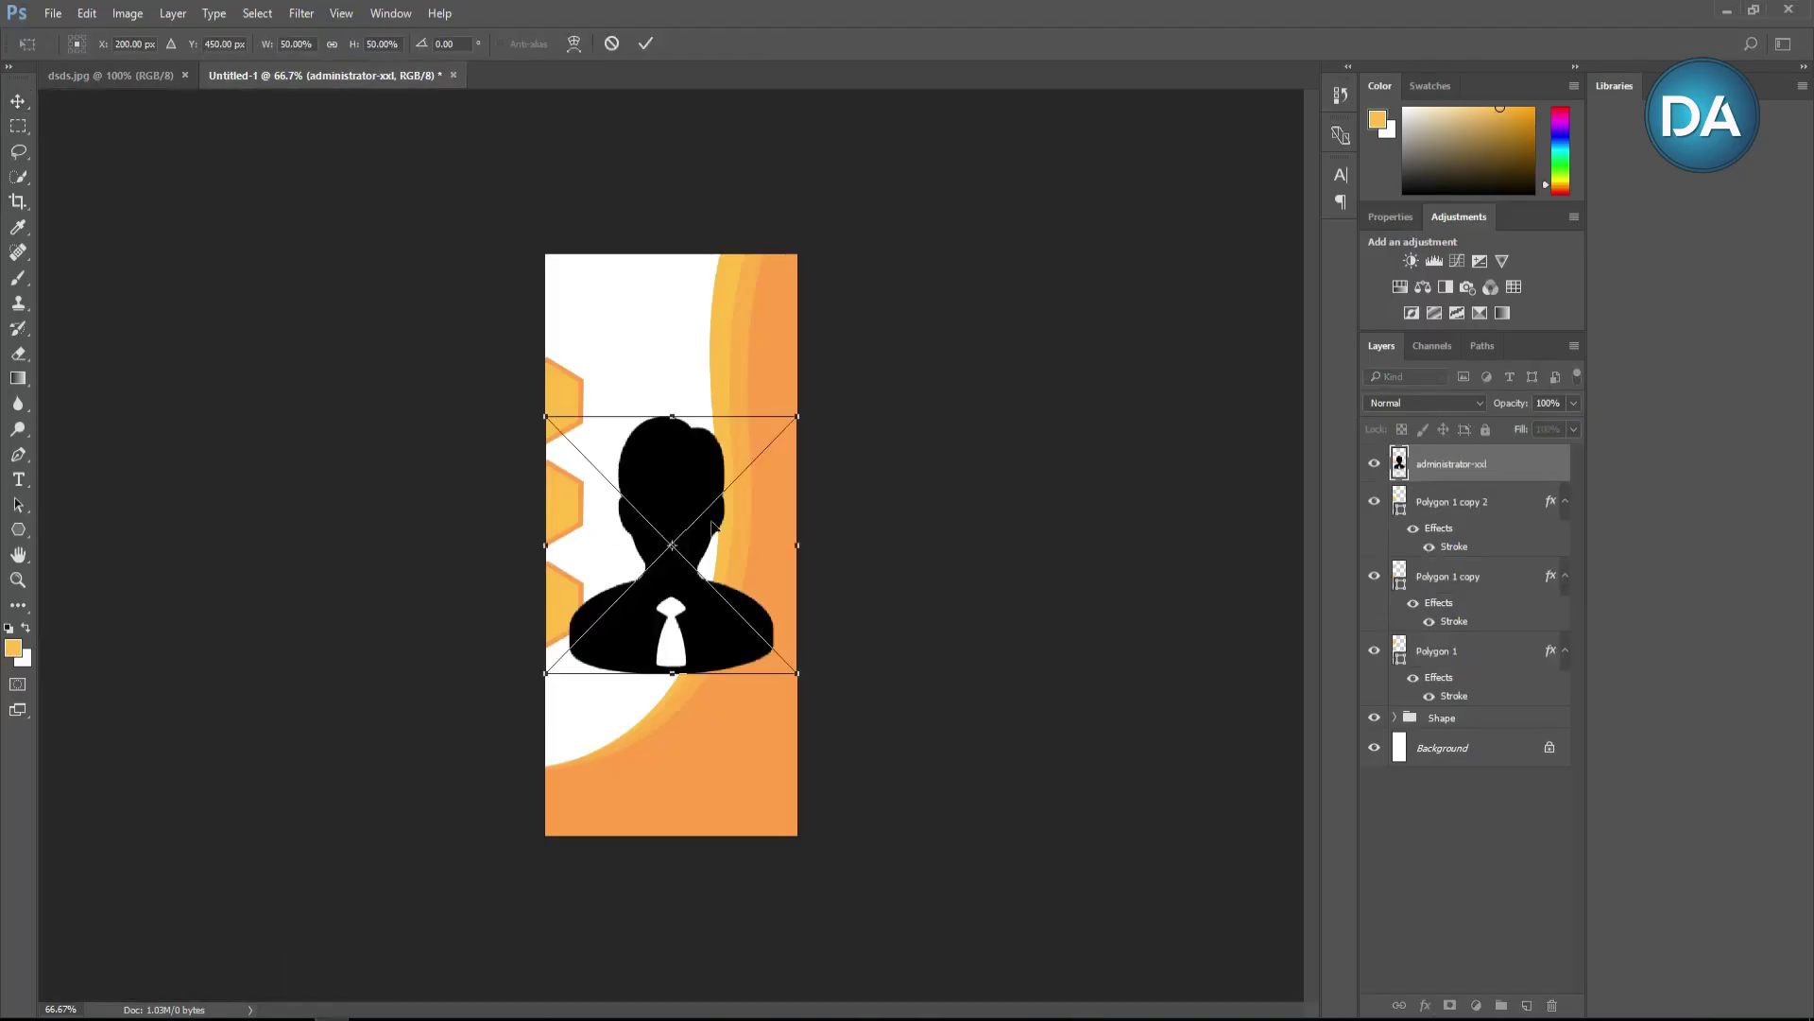
left_click_drag(720, 529, 640, 398)
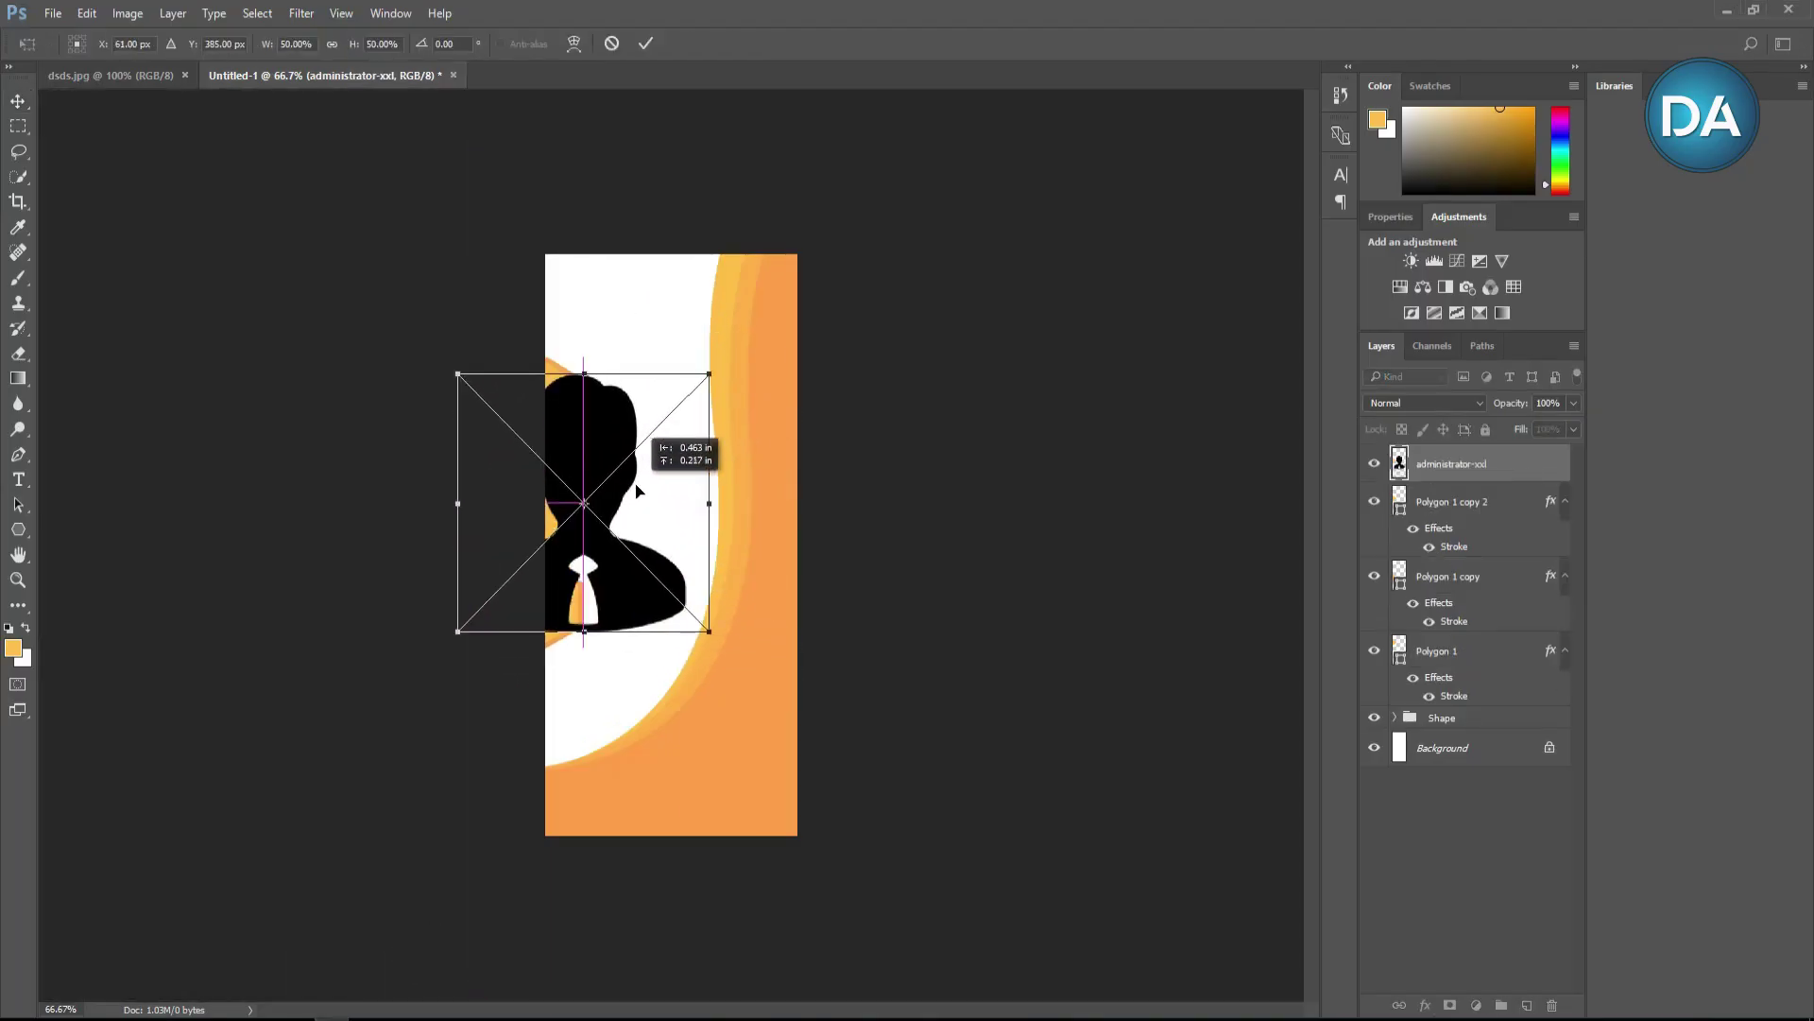
Step: Shrink the black person figure and place it inside the top hexagon
left_click_drag(639, 398, 640, 427)
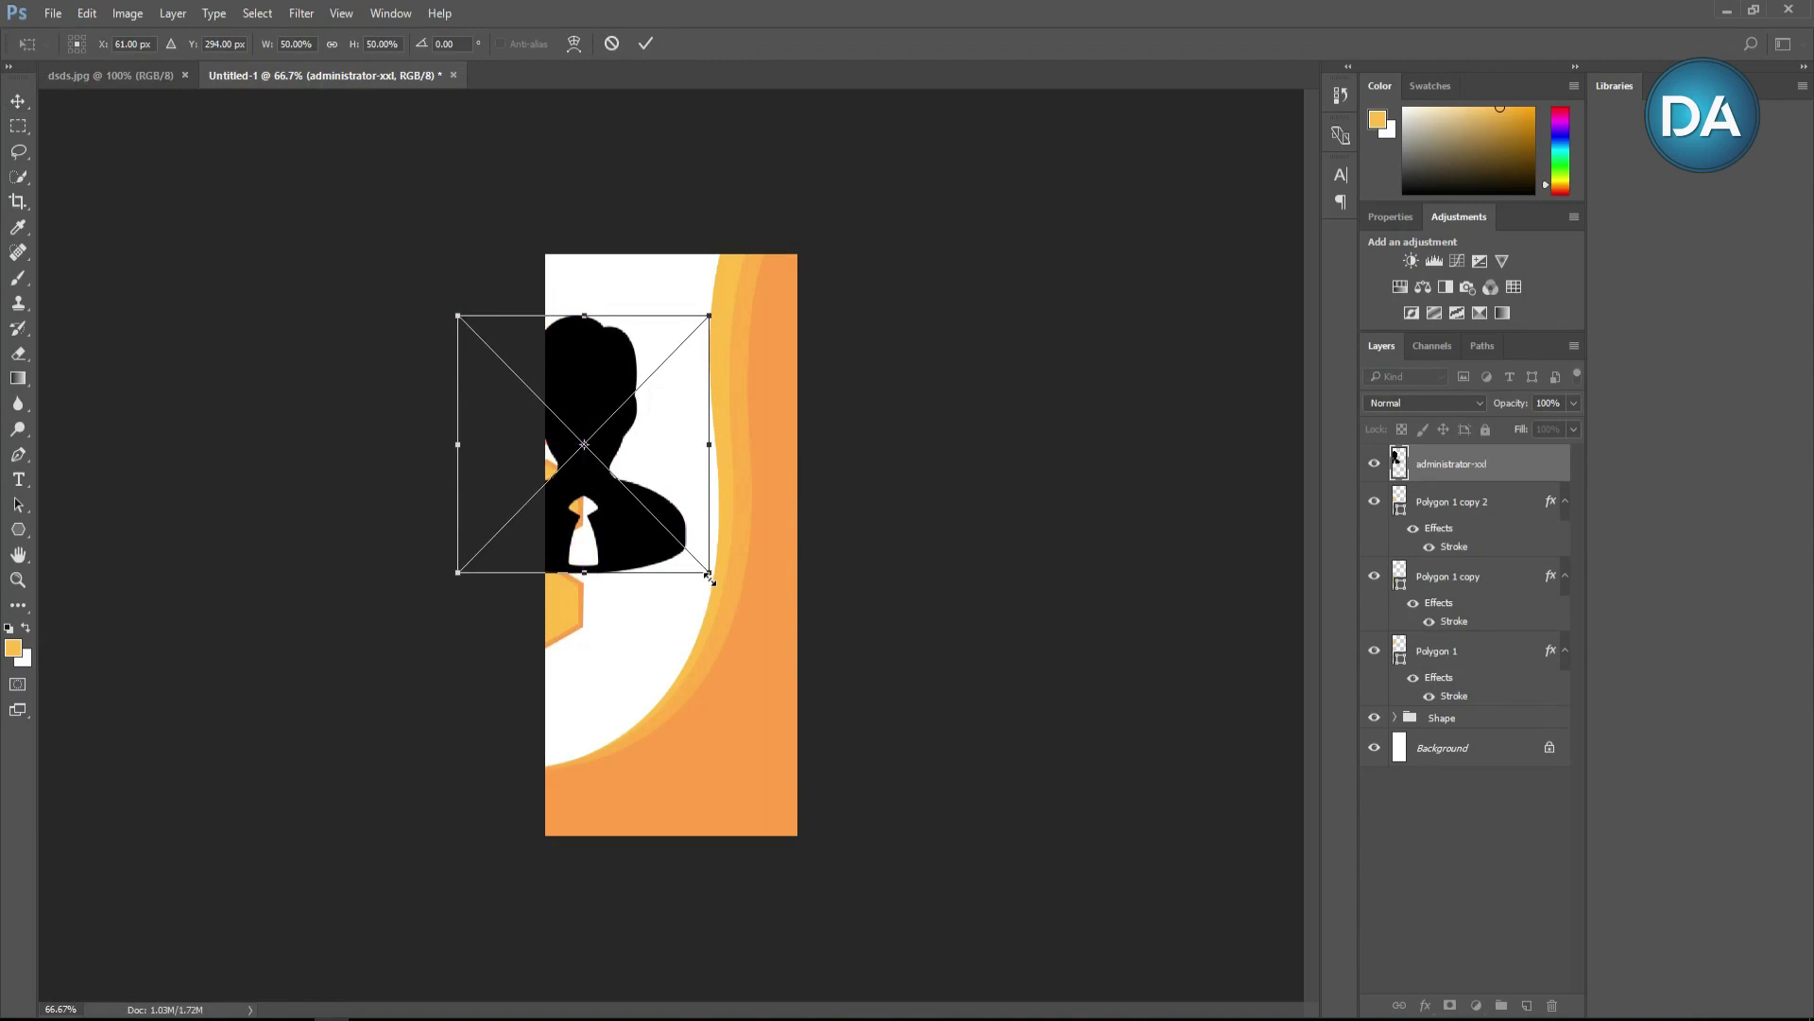
mouse_move(715, 574)
left_mouse_down()
mouse_move(628, 448)
mouse_move(571, 434)
mouse_move(565, 406)
left_mouse_up()
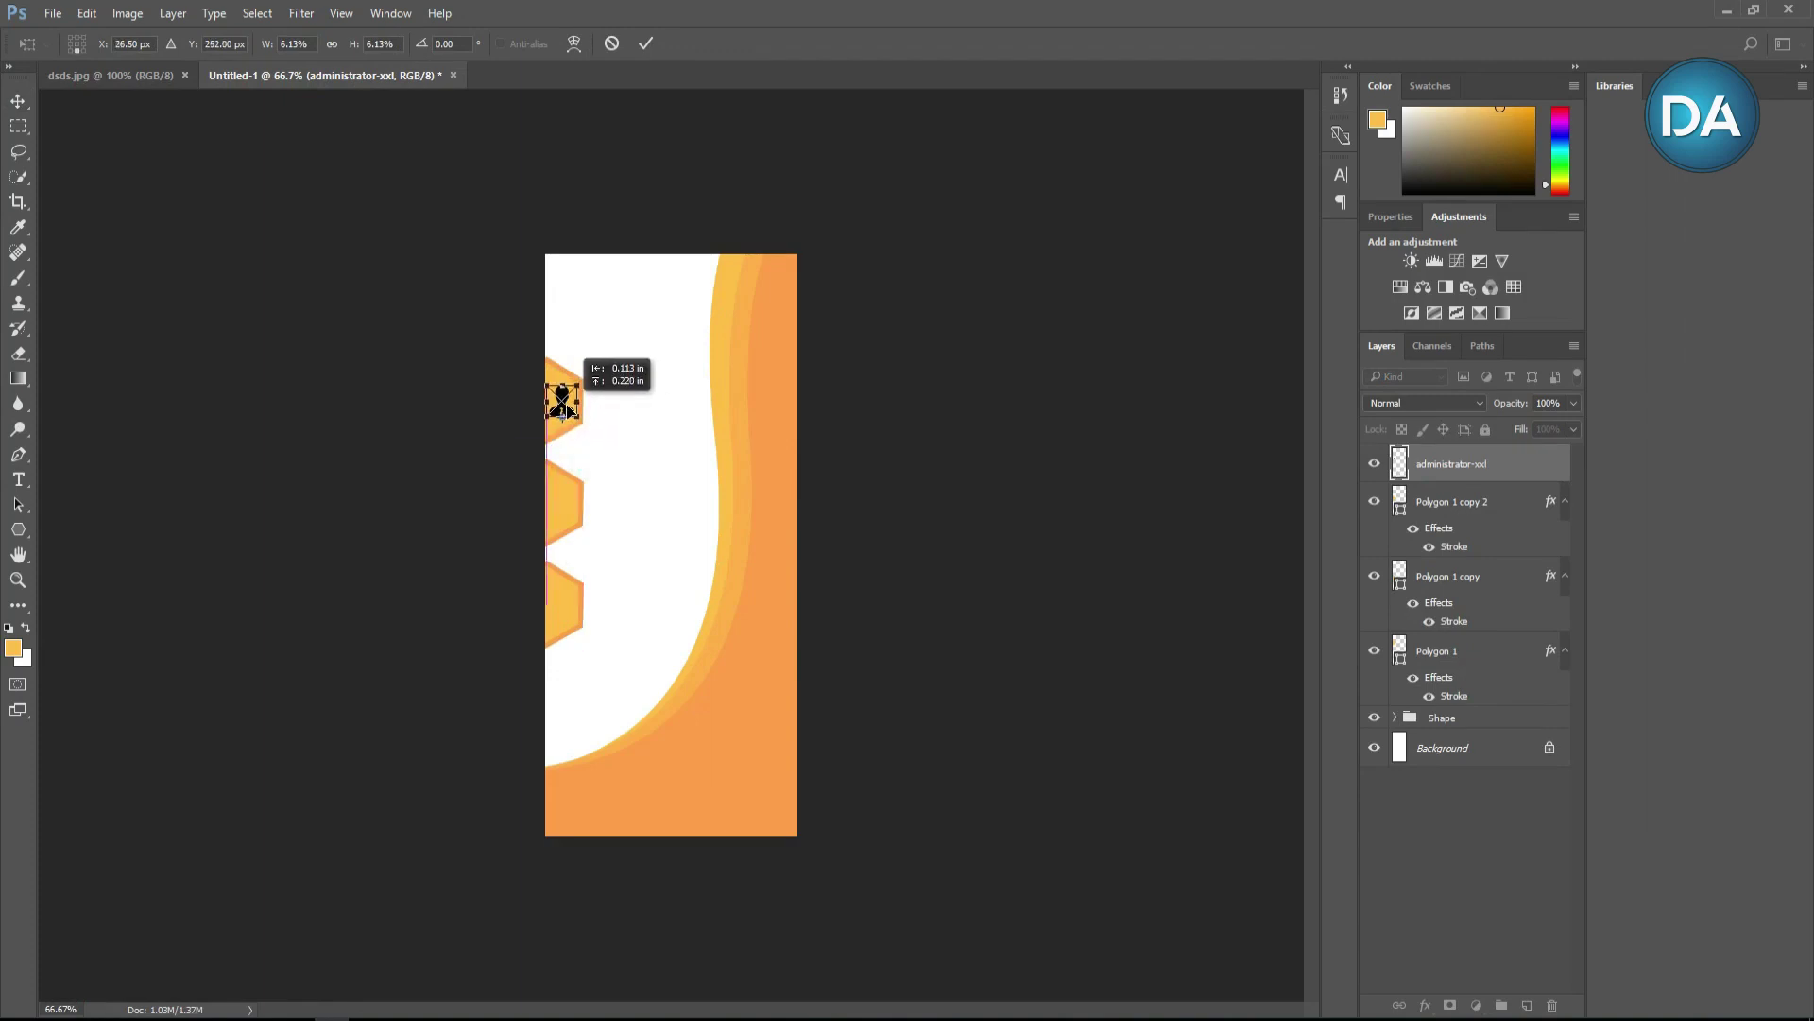
left_click(654, 42)
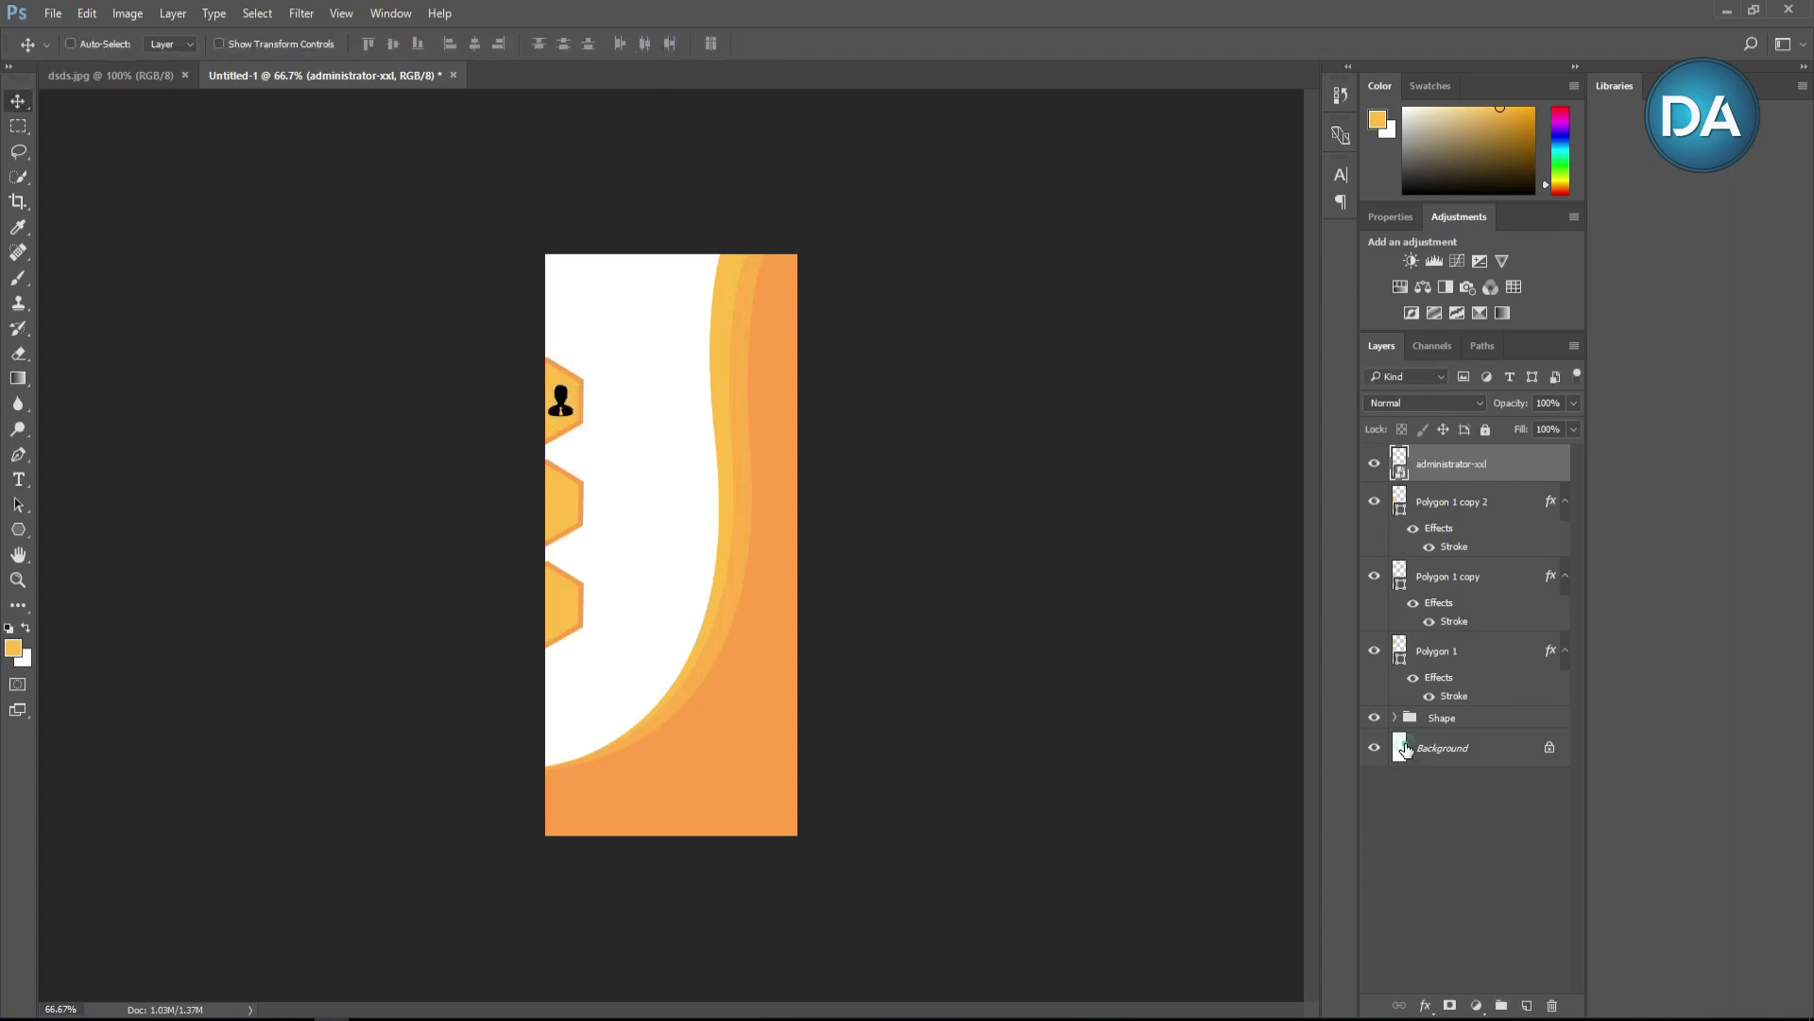
Step: Convert the background to a layer and give it a #3c3b3b grey colour overlay
double_click(1432, 747)
left_click(1079, 330)
left_click(1400, 754)
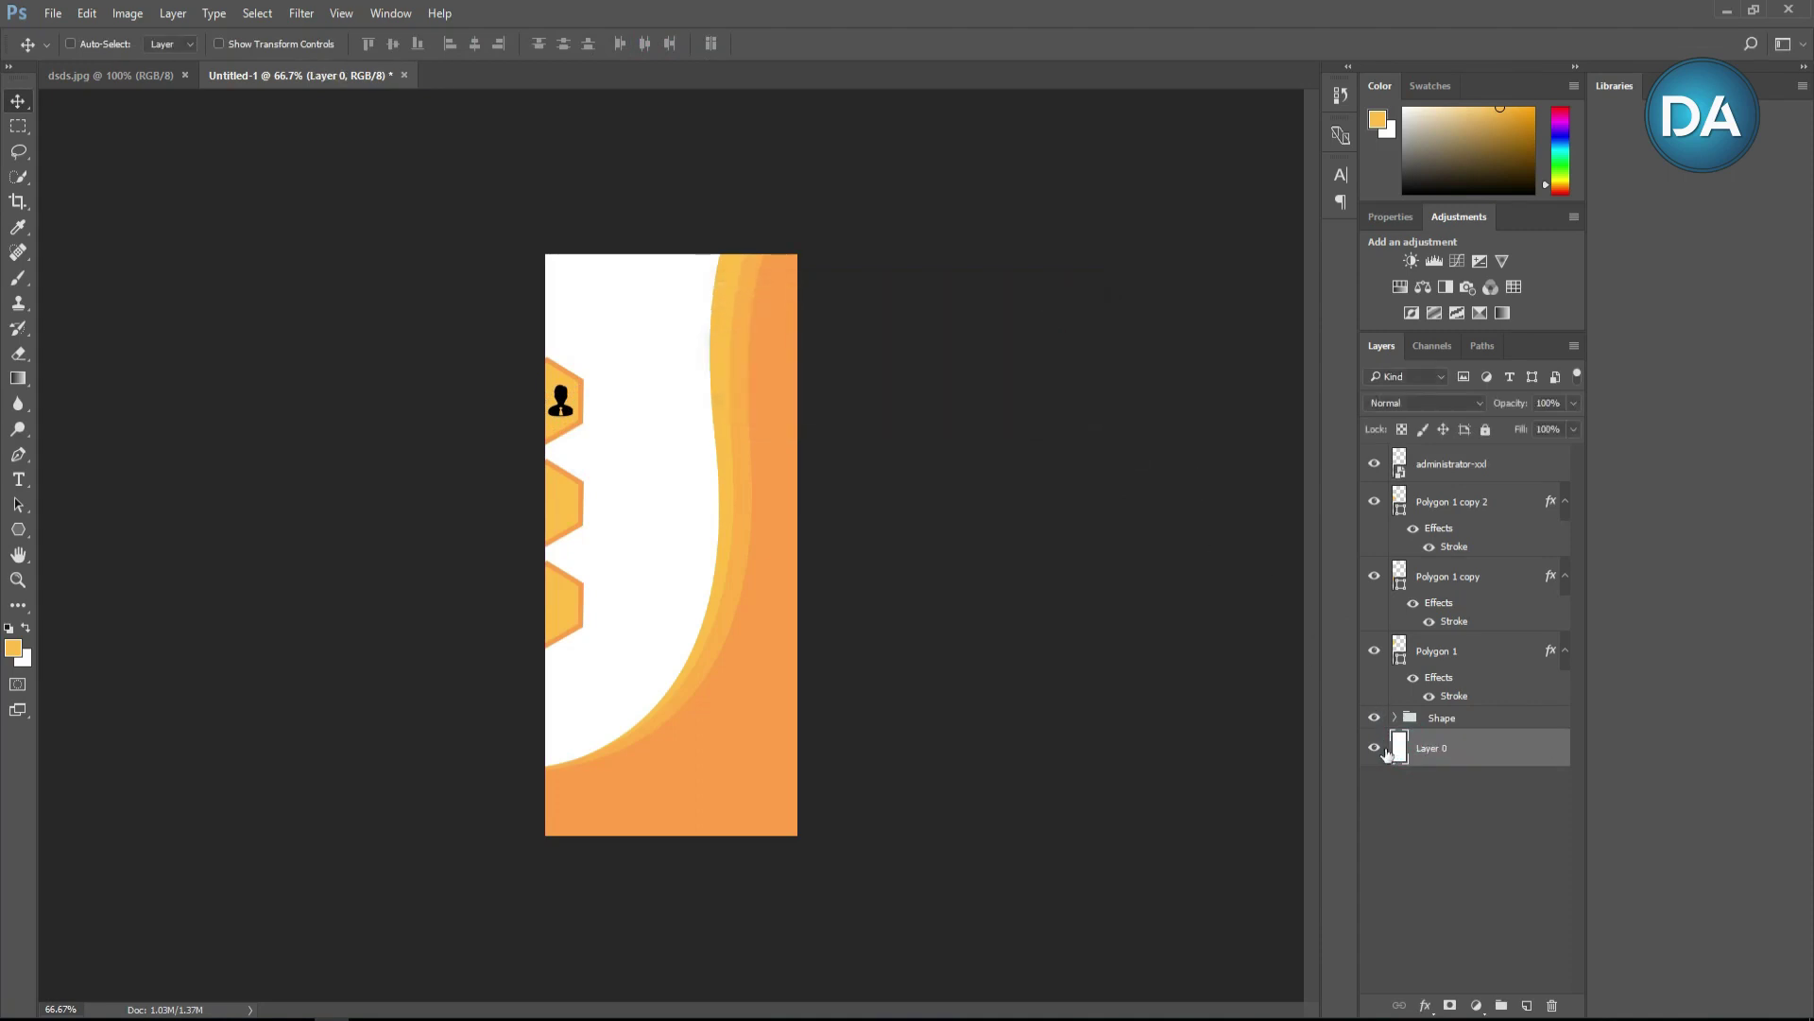
left_click(1427, 1006)
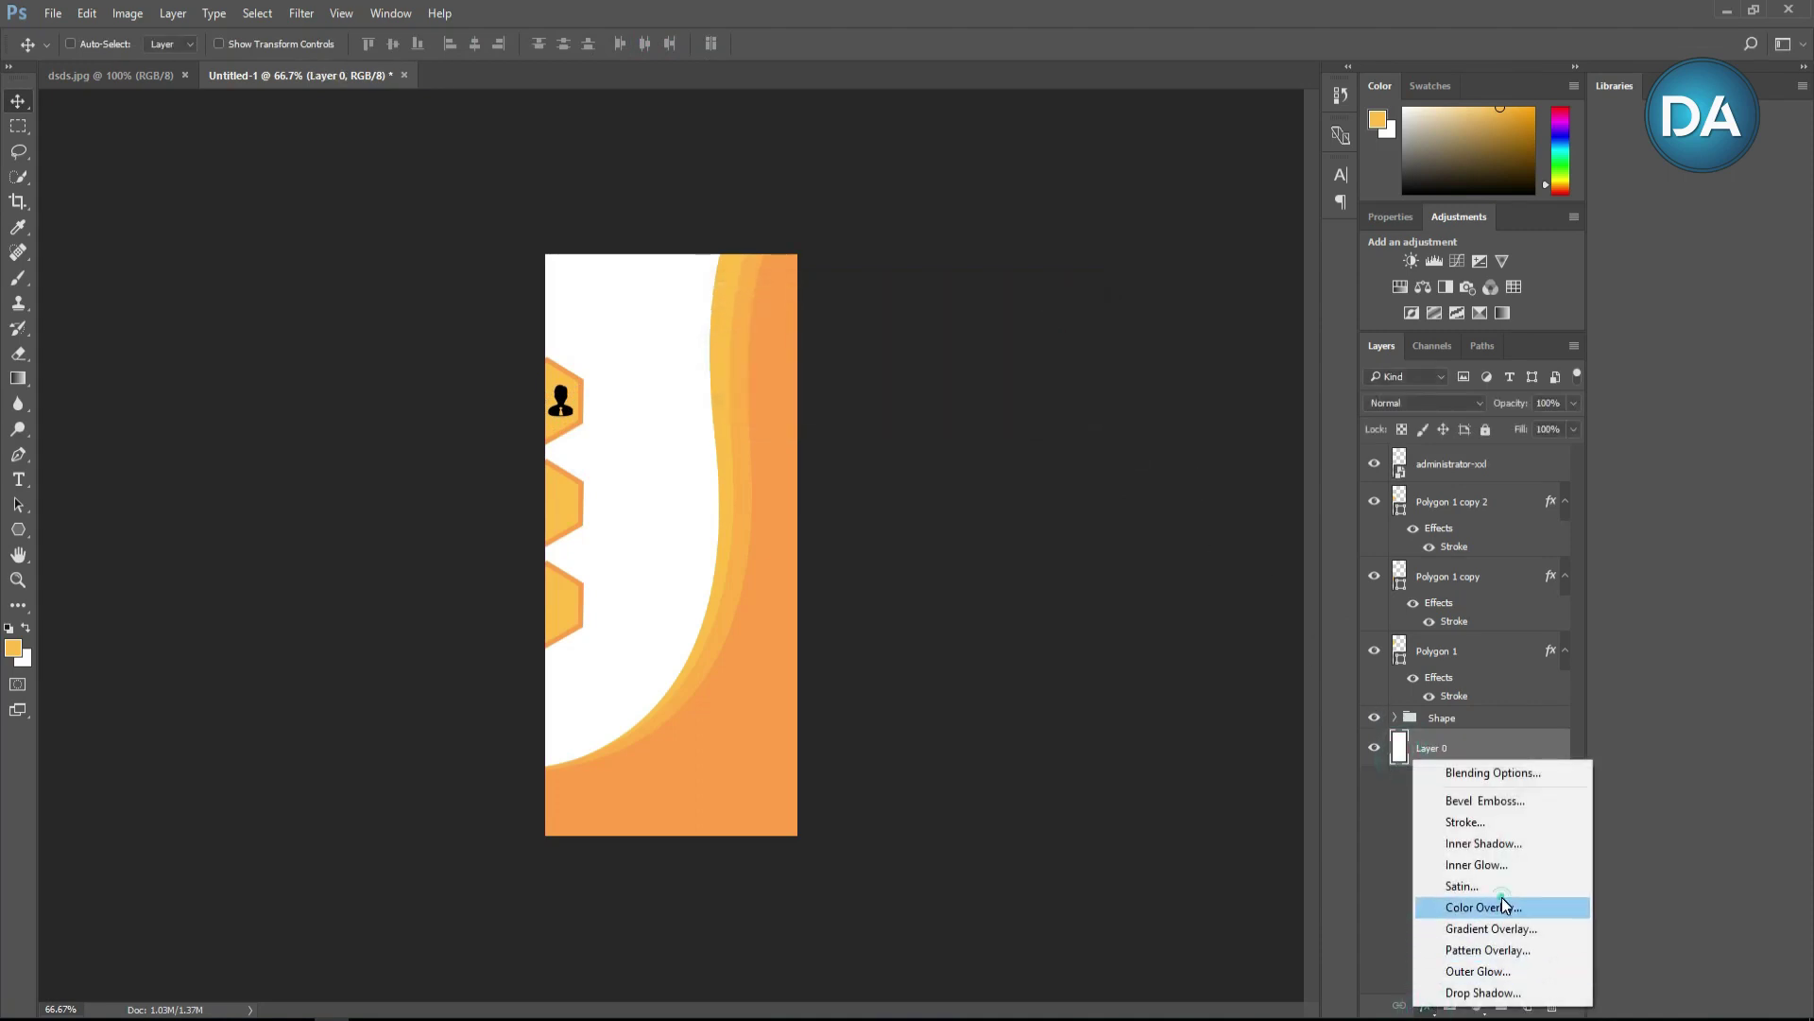
left_click(1508, 906)
left_click(1167, 502)
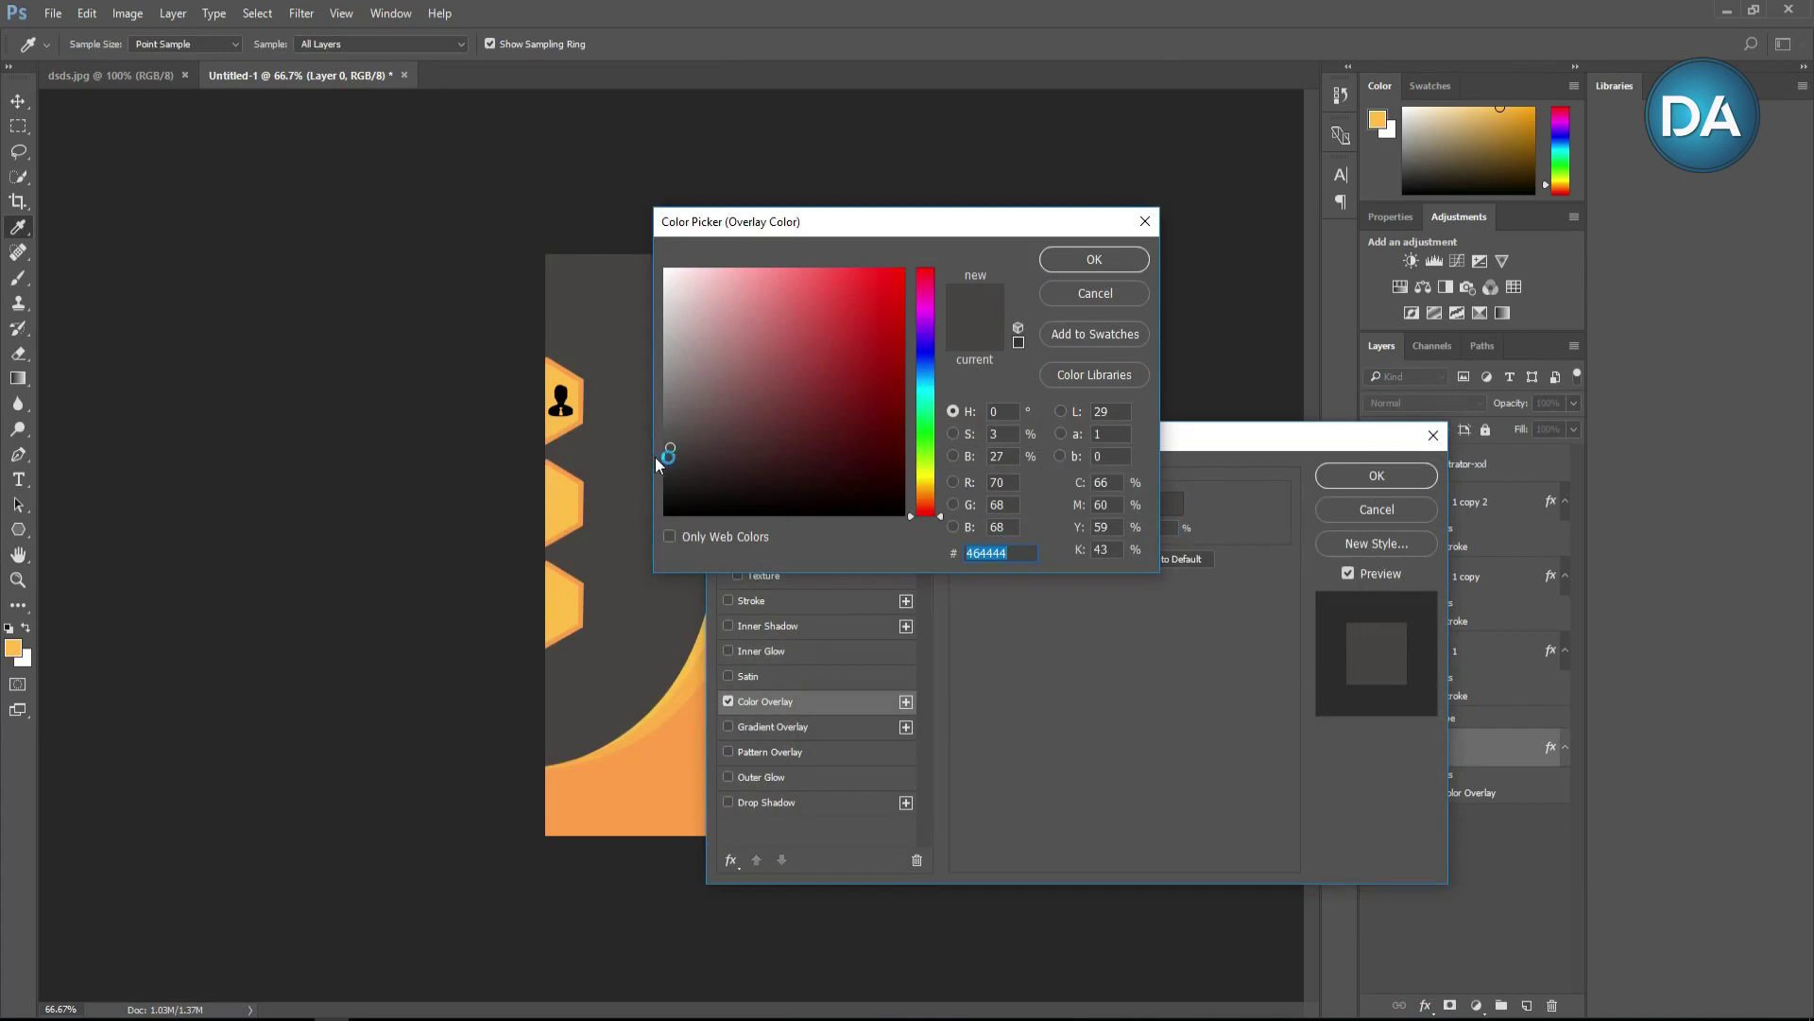
left_click(670, 447)
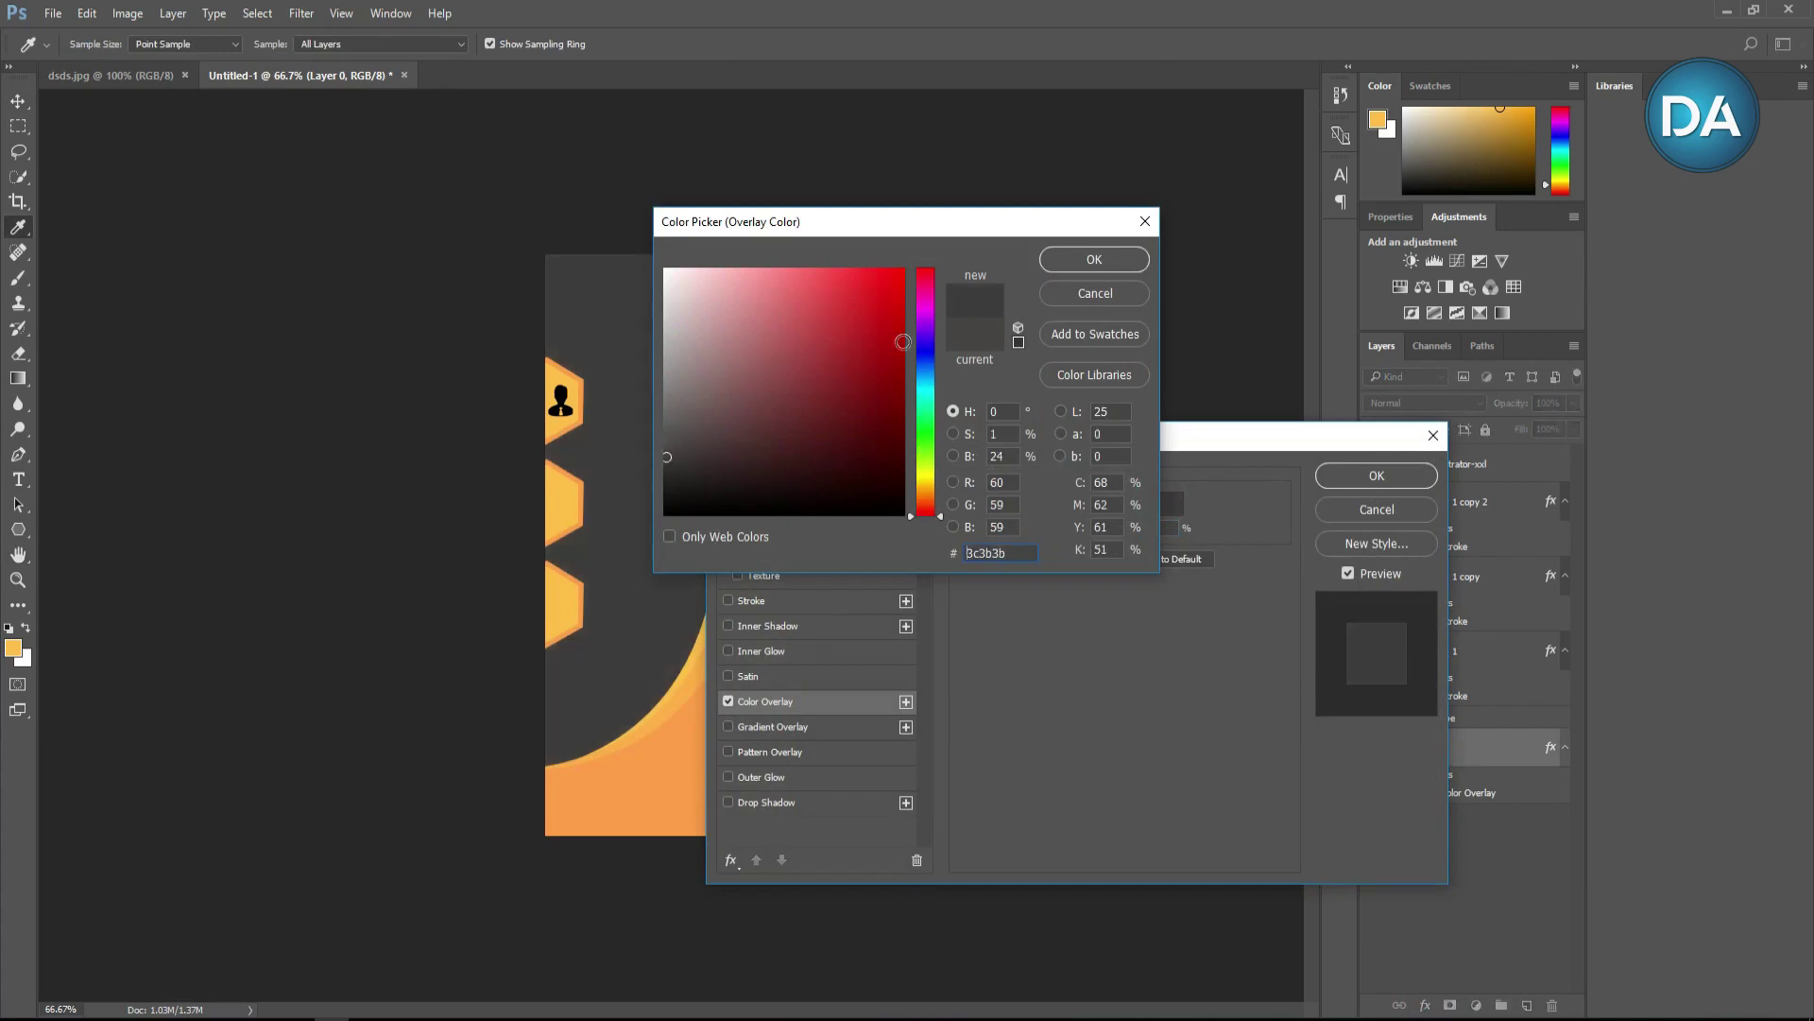
left_click(1094, 262)
left_click(1376, 475)
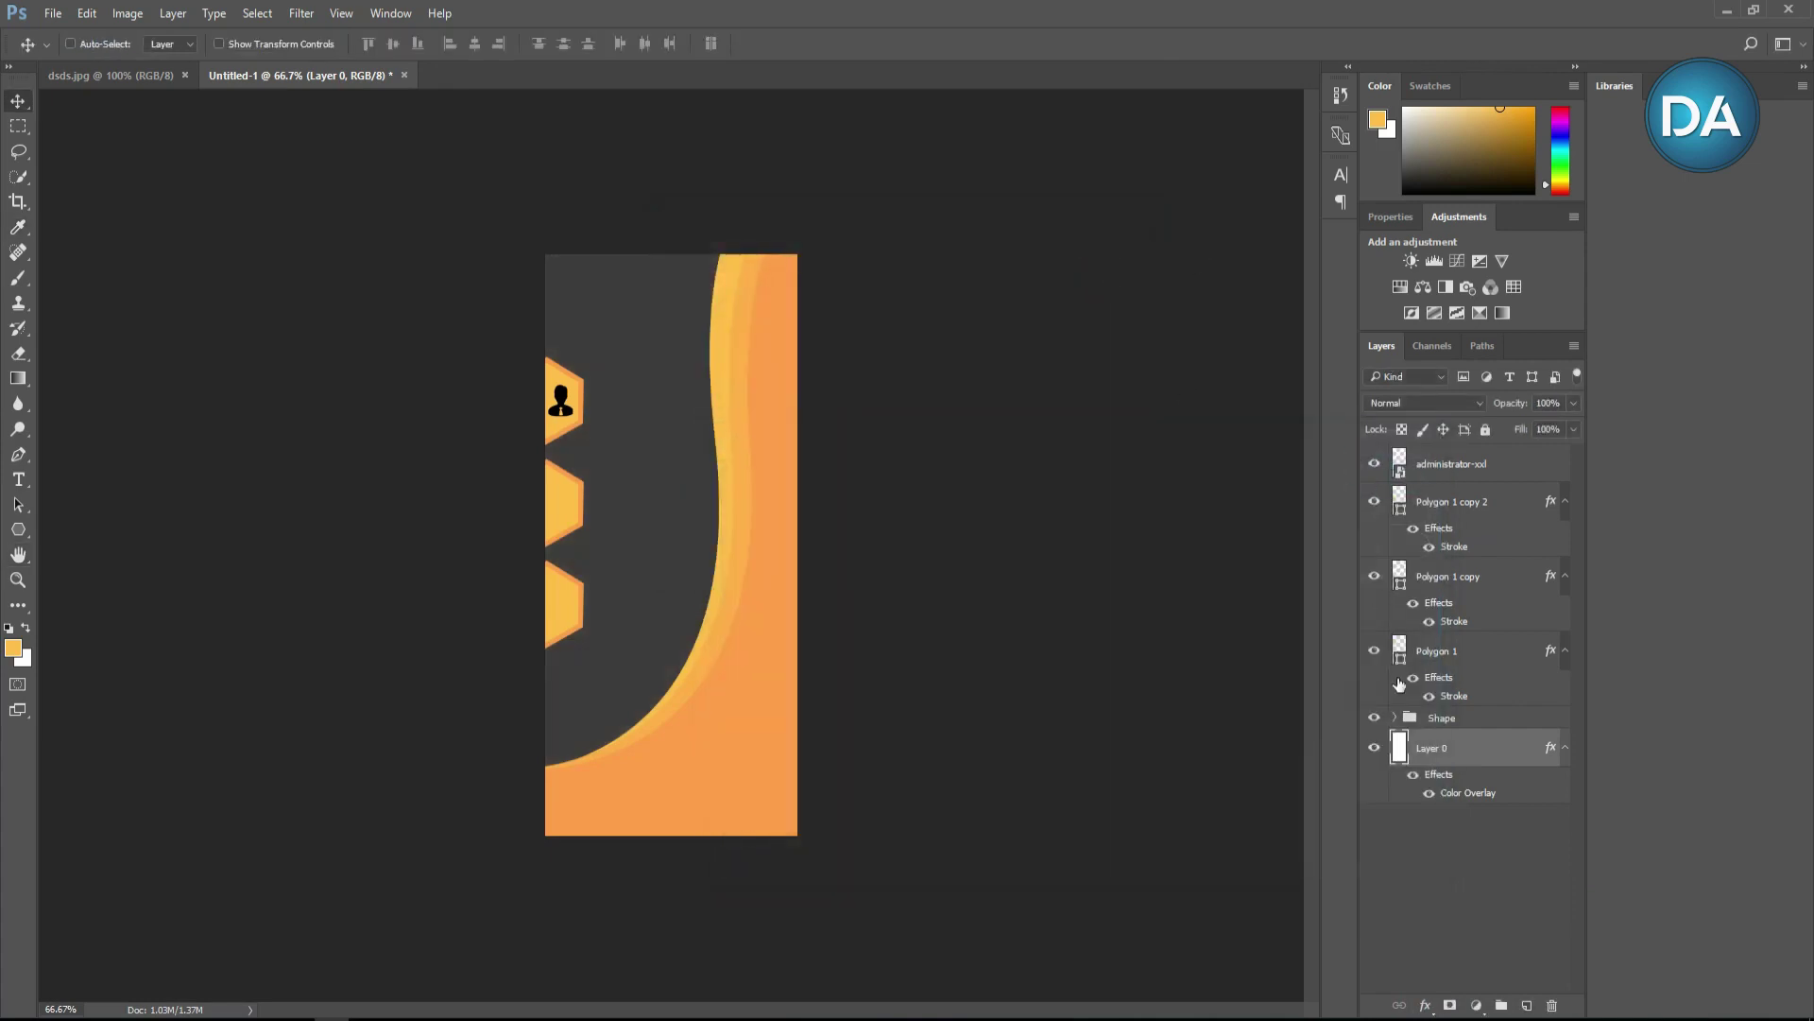
Step: Give the person icon a dark grey colour overlay and drag in the magnifying-glass image
left_click(1402, 470)
left_click(1427, 1004)
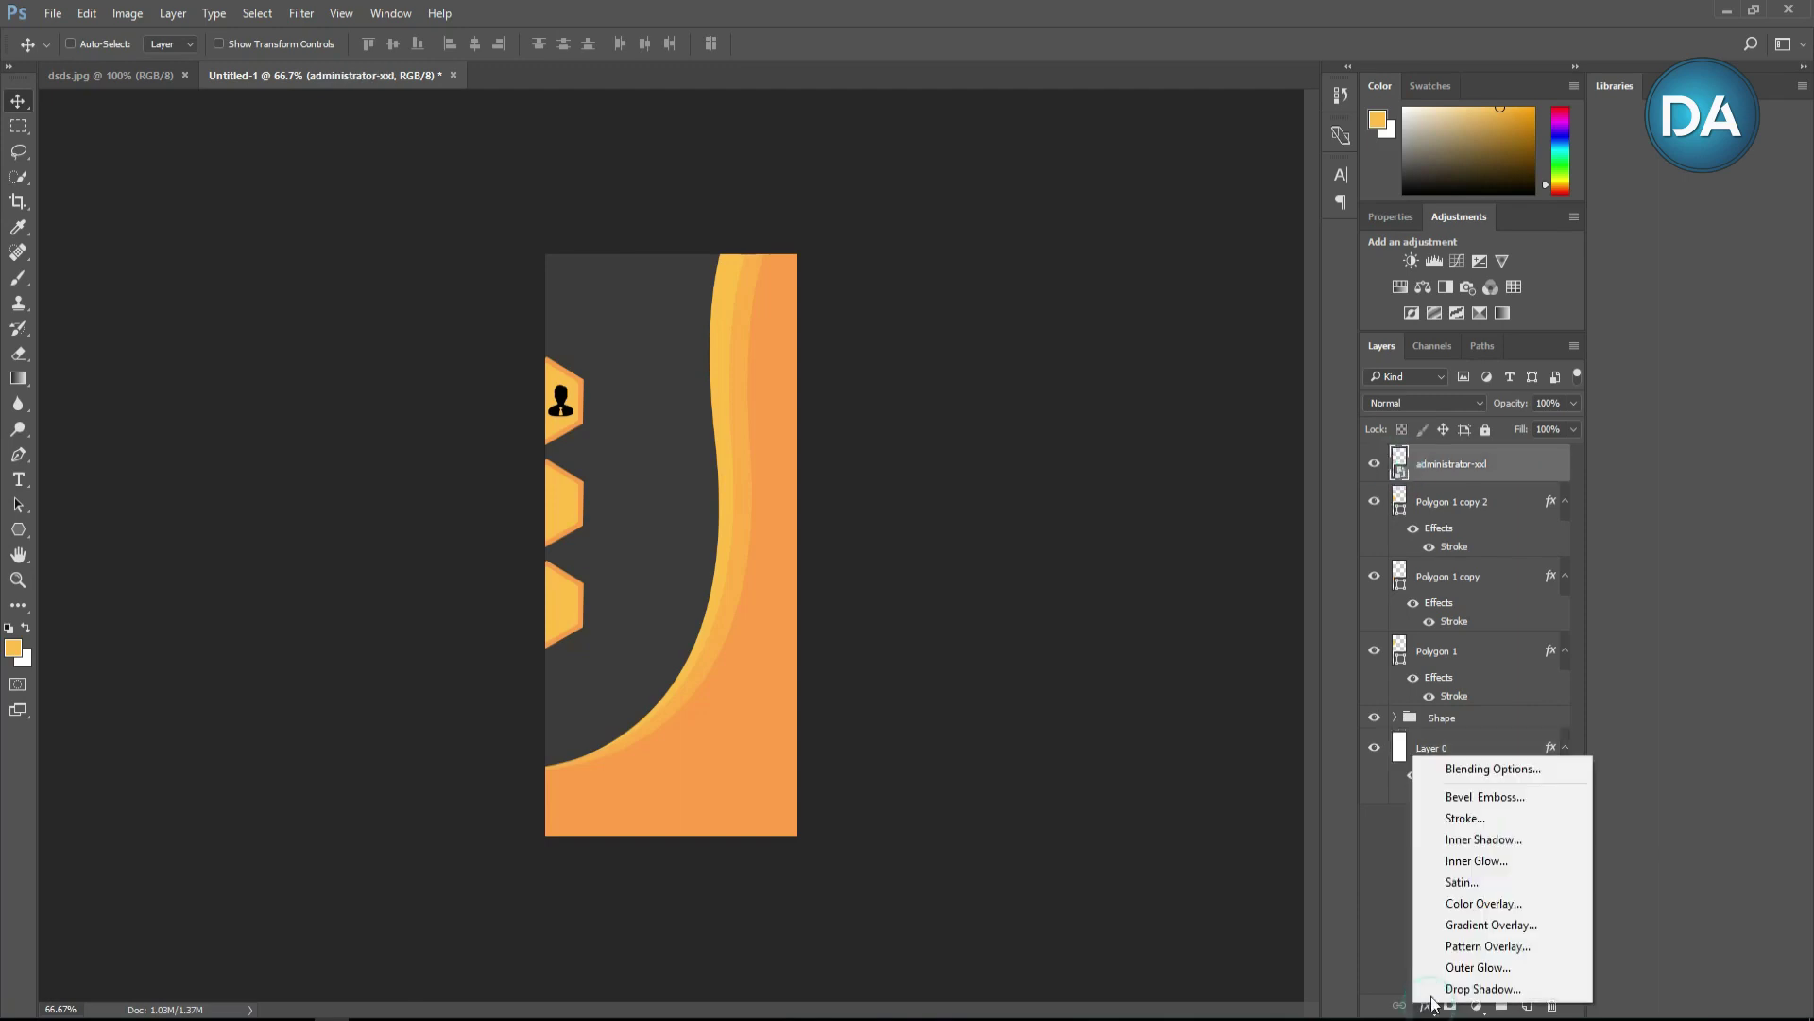
left_click(1484, 903)
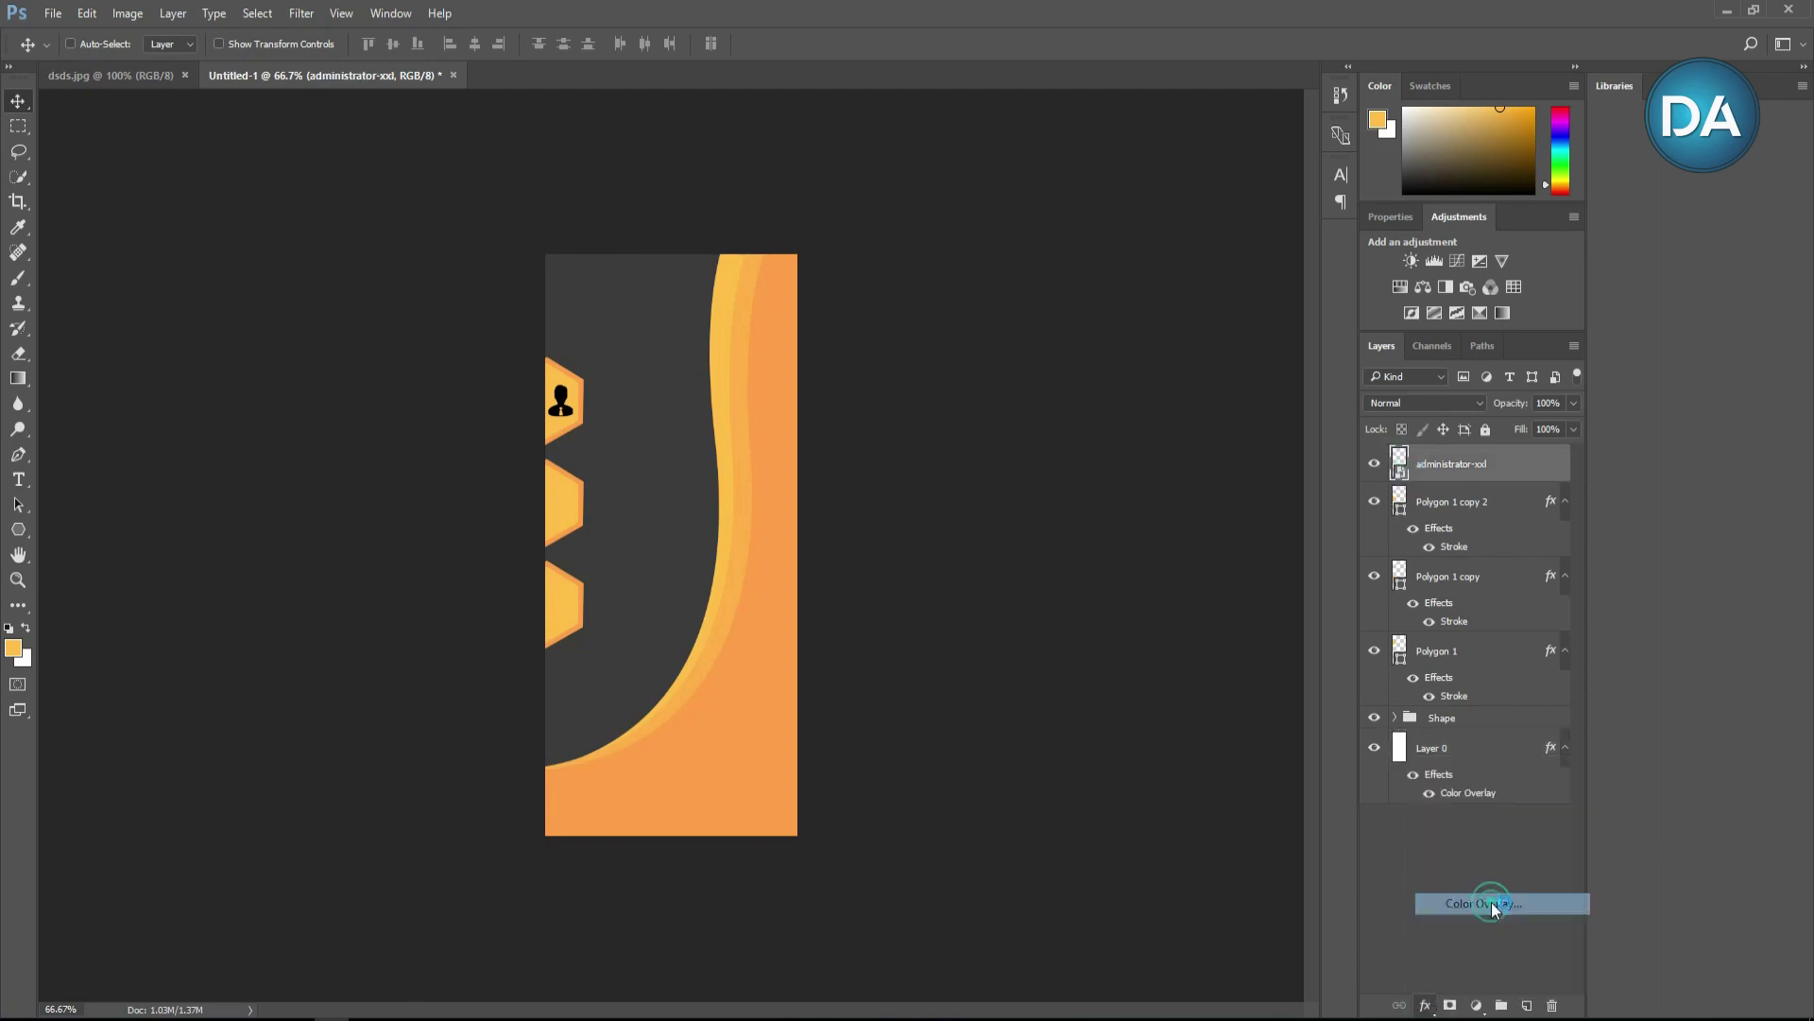
left_click(1360, 480)
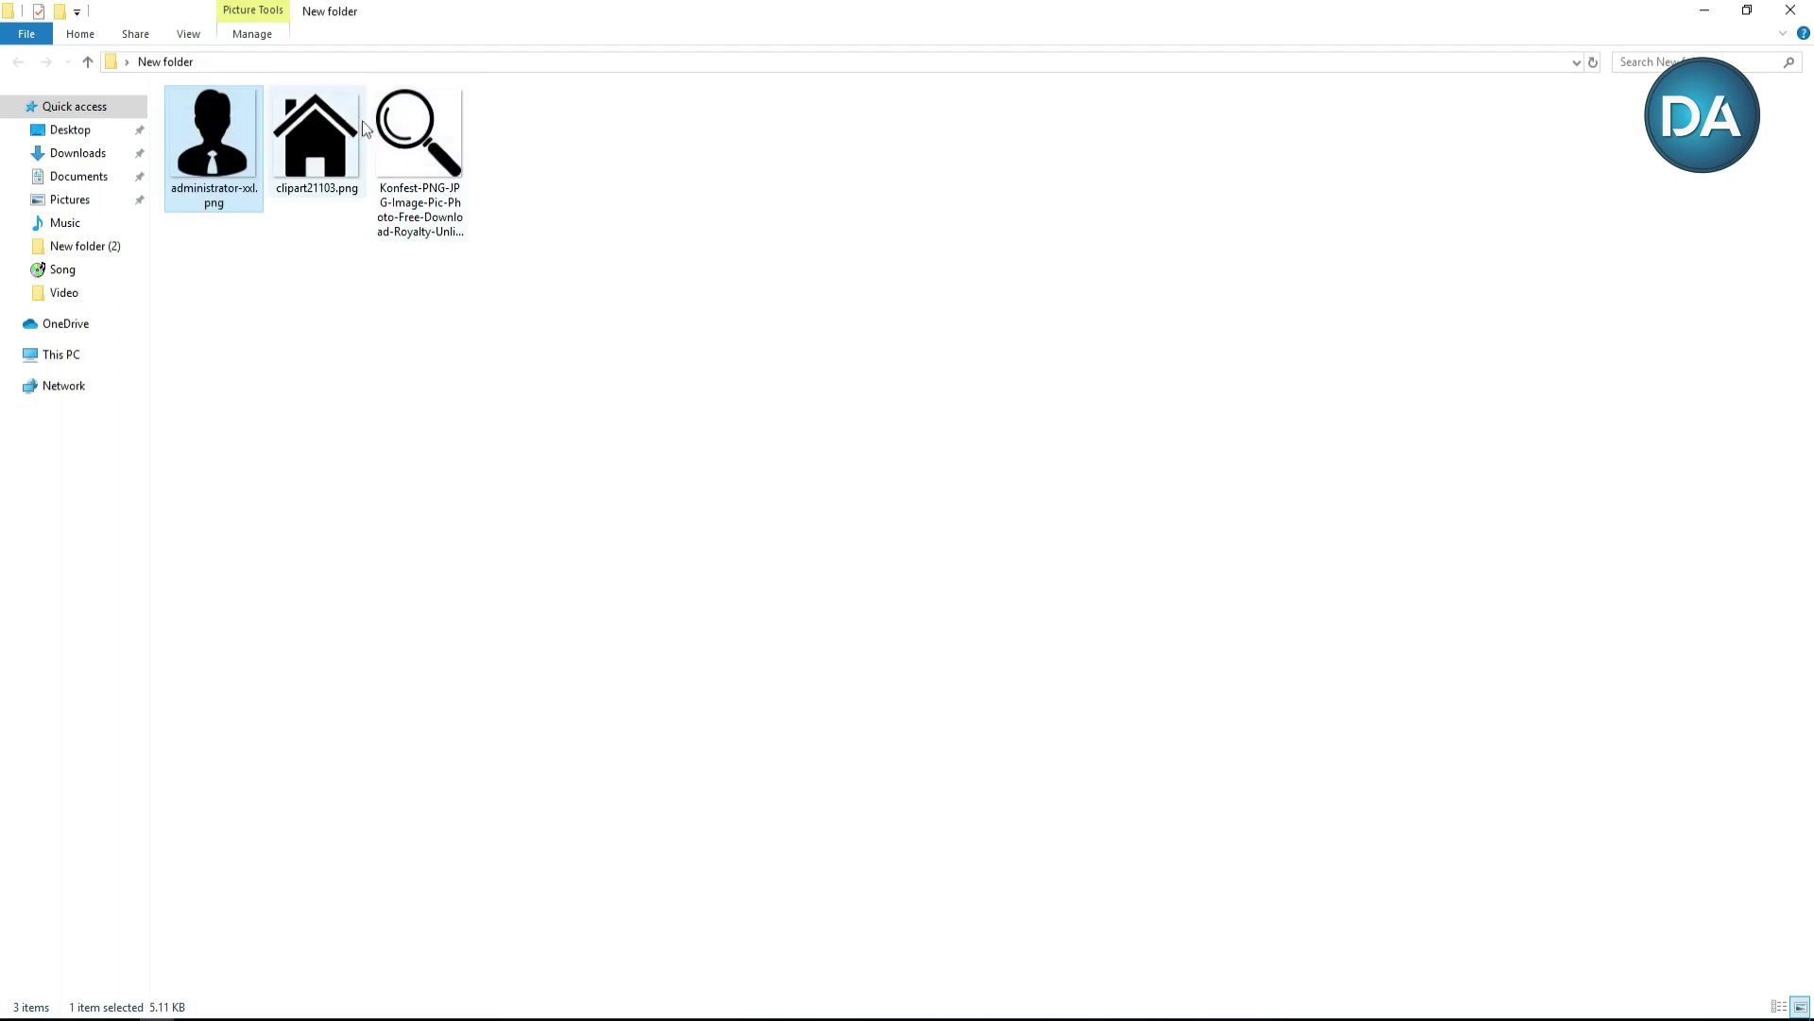
mouse_move(412, 142)
left_mouse_down()
mouse_move(582, 656)
mouse_move(619, 589)
left_mouse_up()
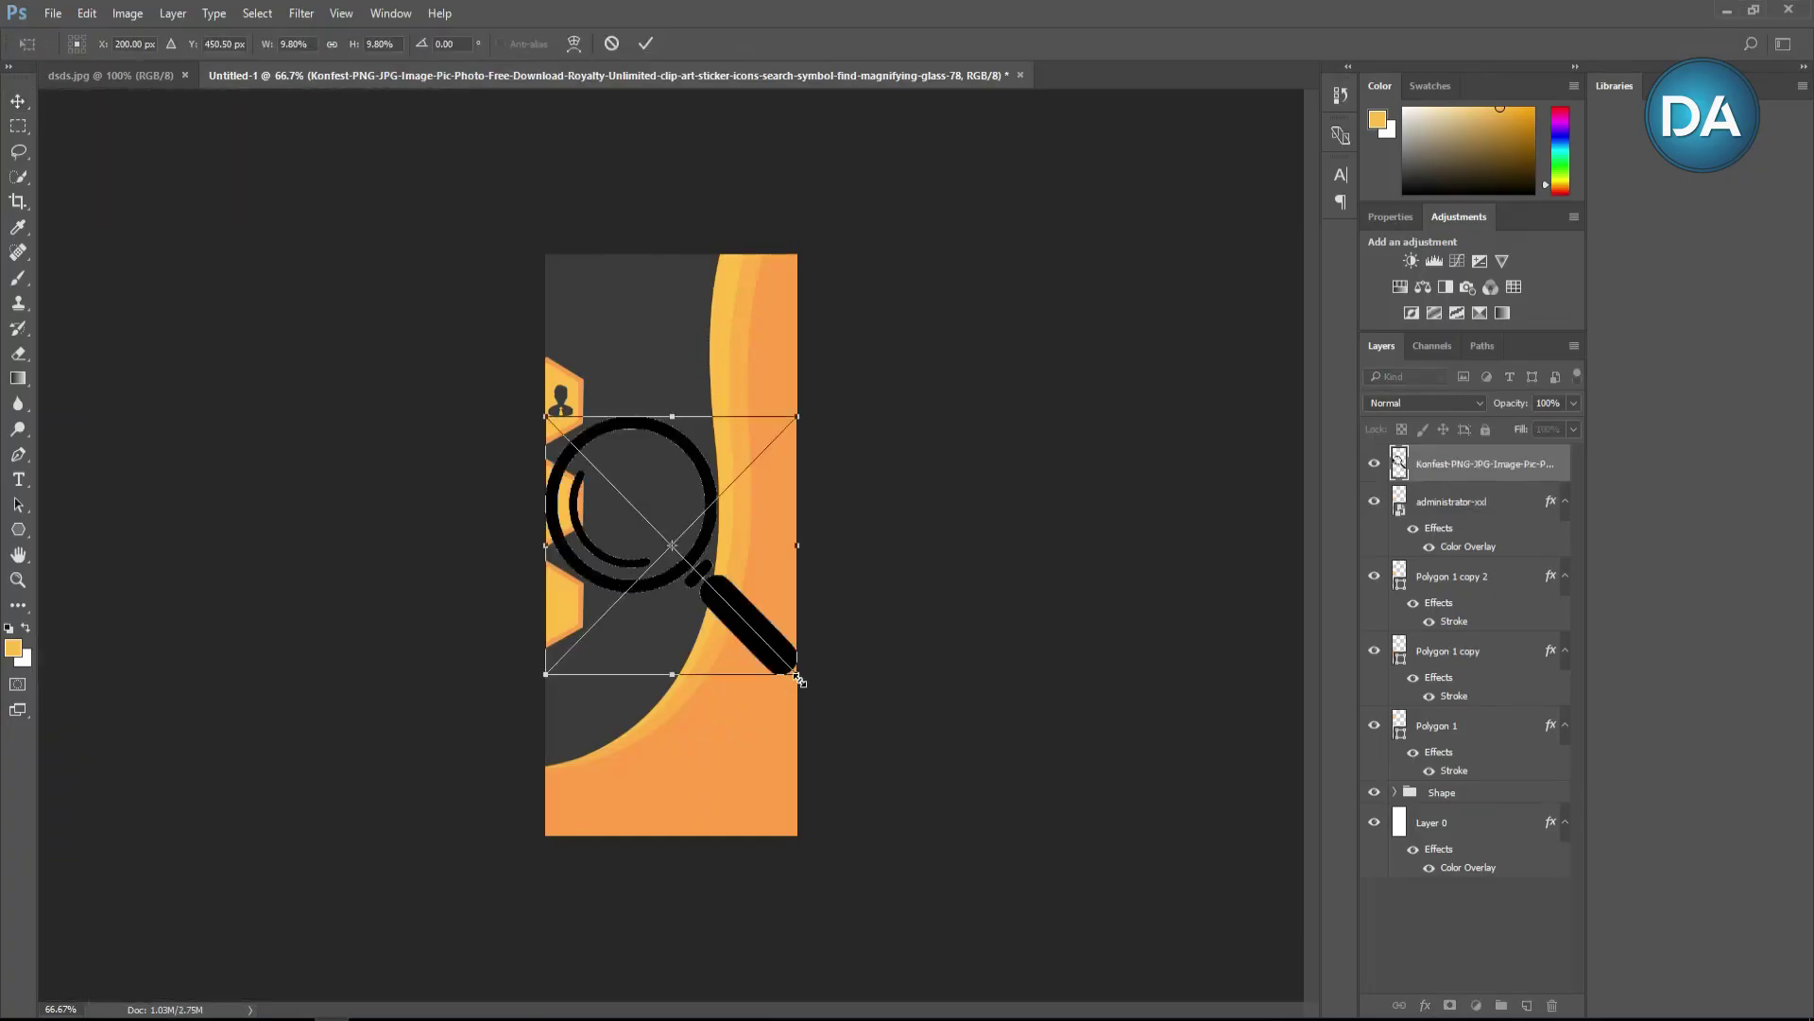
Step: Shrink the magnifying-glass image and position it over the middle hexagon
left_click_drag(796, 676, 701, 558)
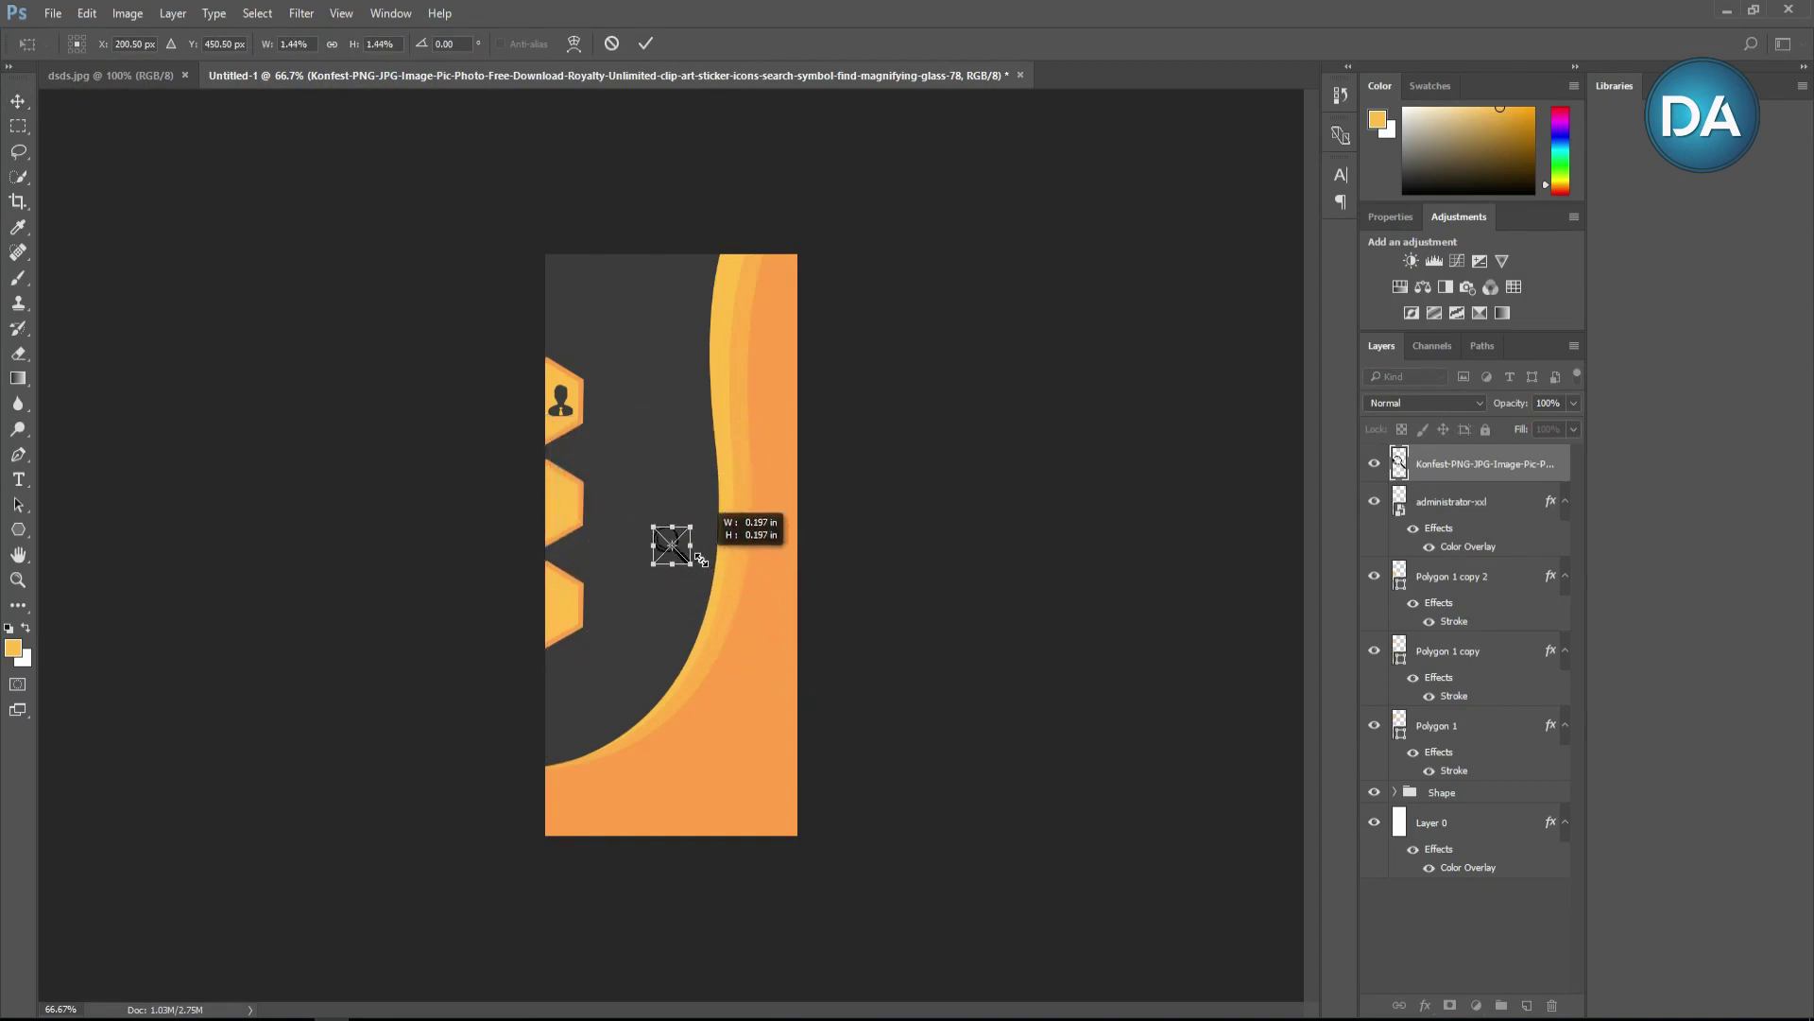
mouse_move(676, 544)
left_mouse_down()
mouse_move(566, 503)
mouse_move(577, 518)
left_mouse_up()
Step: Commit the magnifier's placement and give it a dark grey colour overlay
left_click(646, 44)
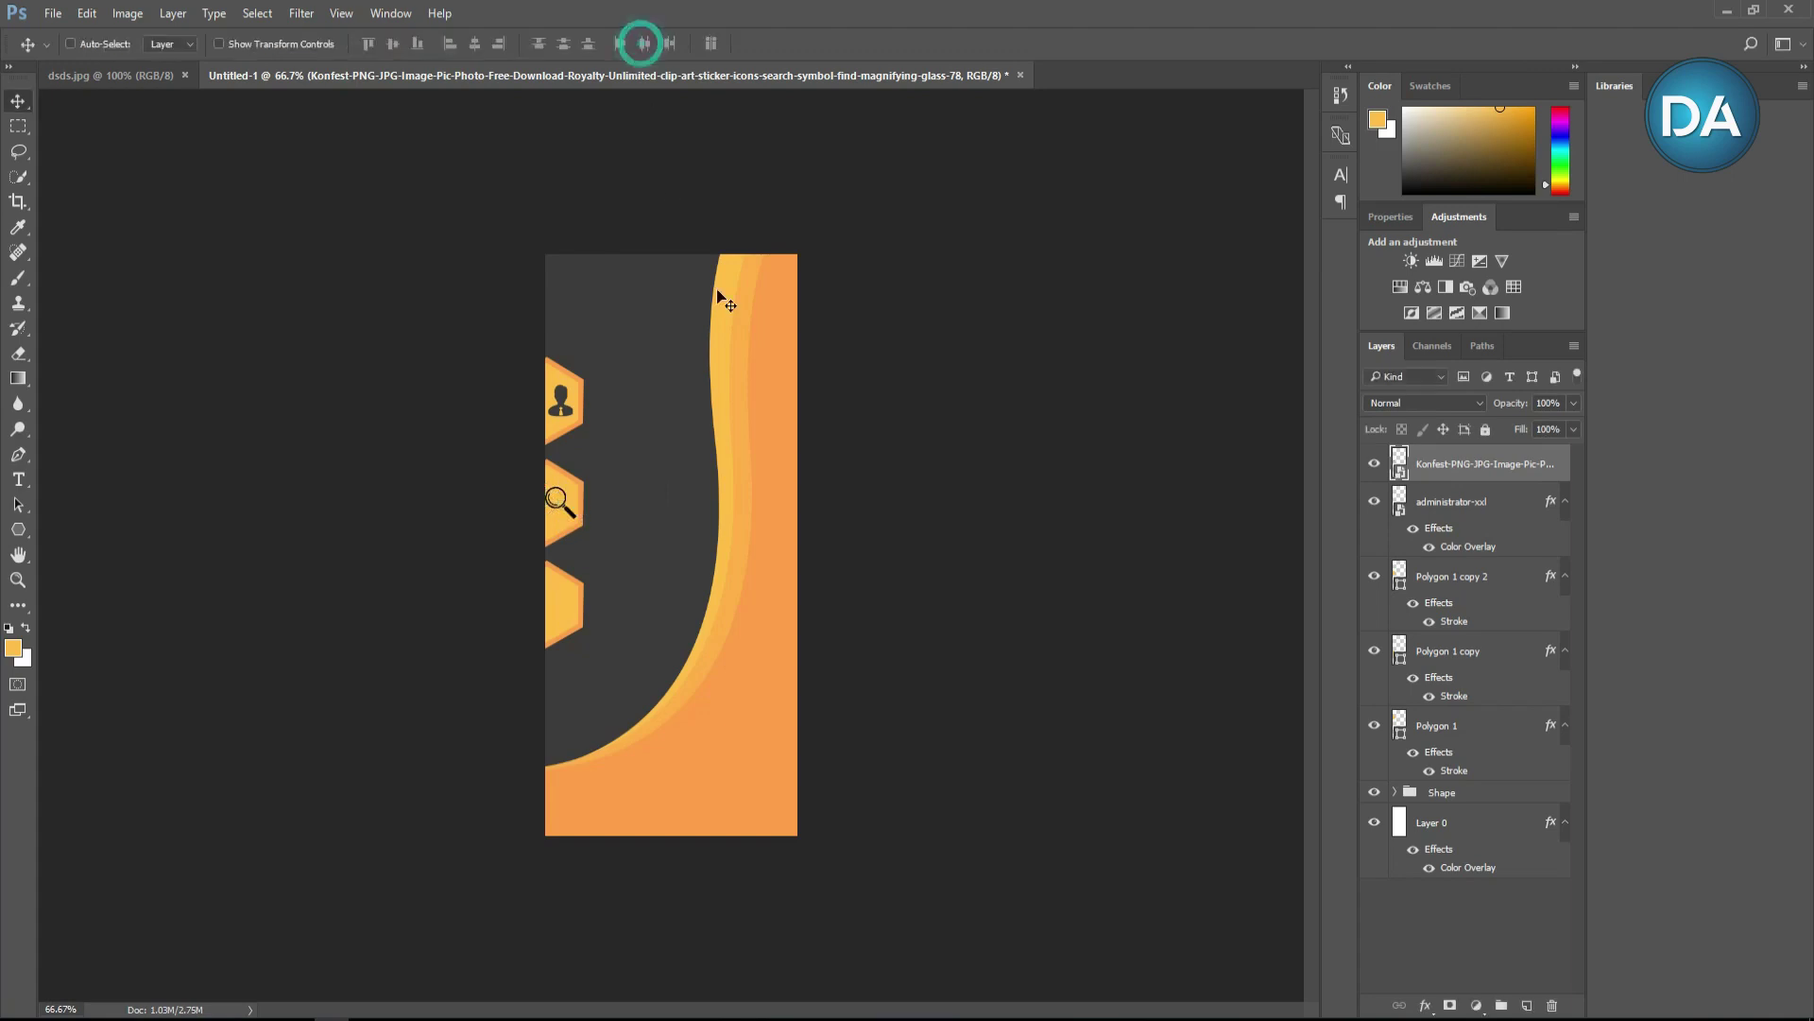
left_click(1423, 1006)
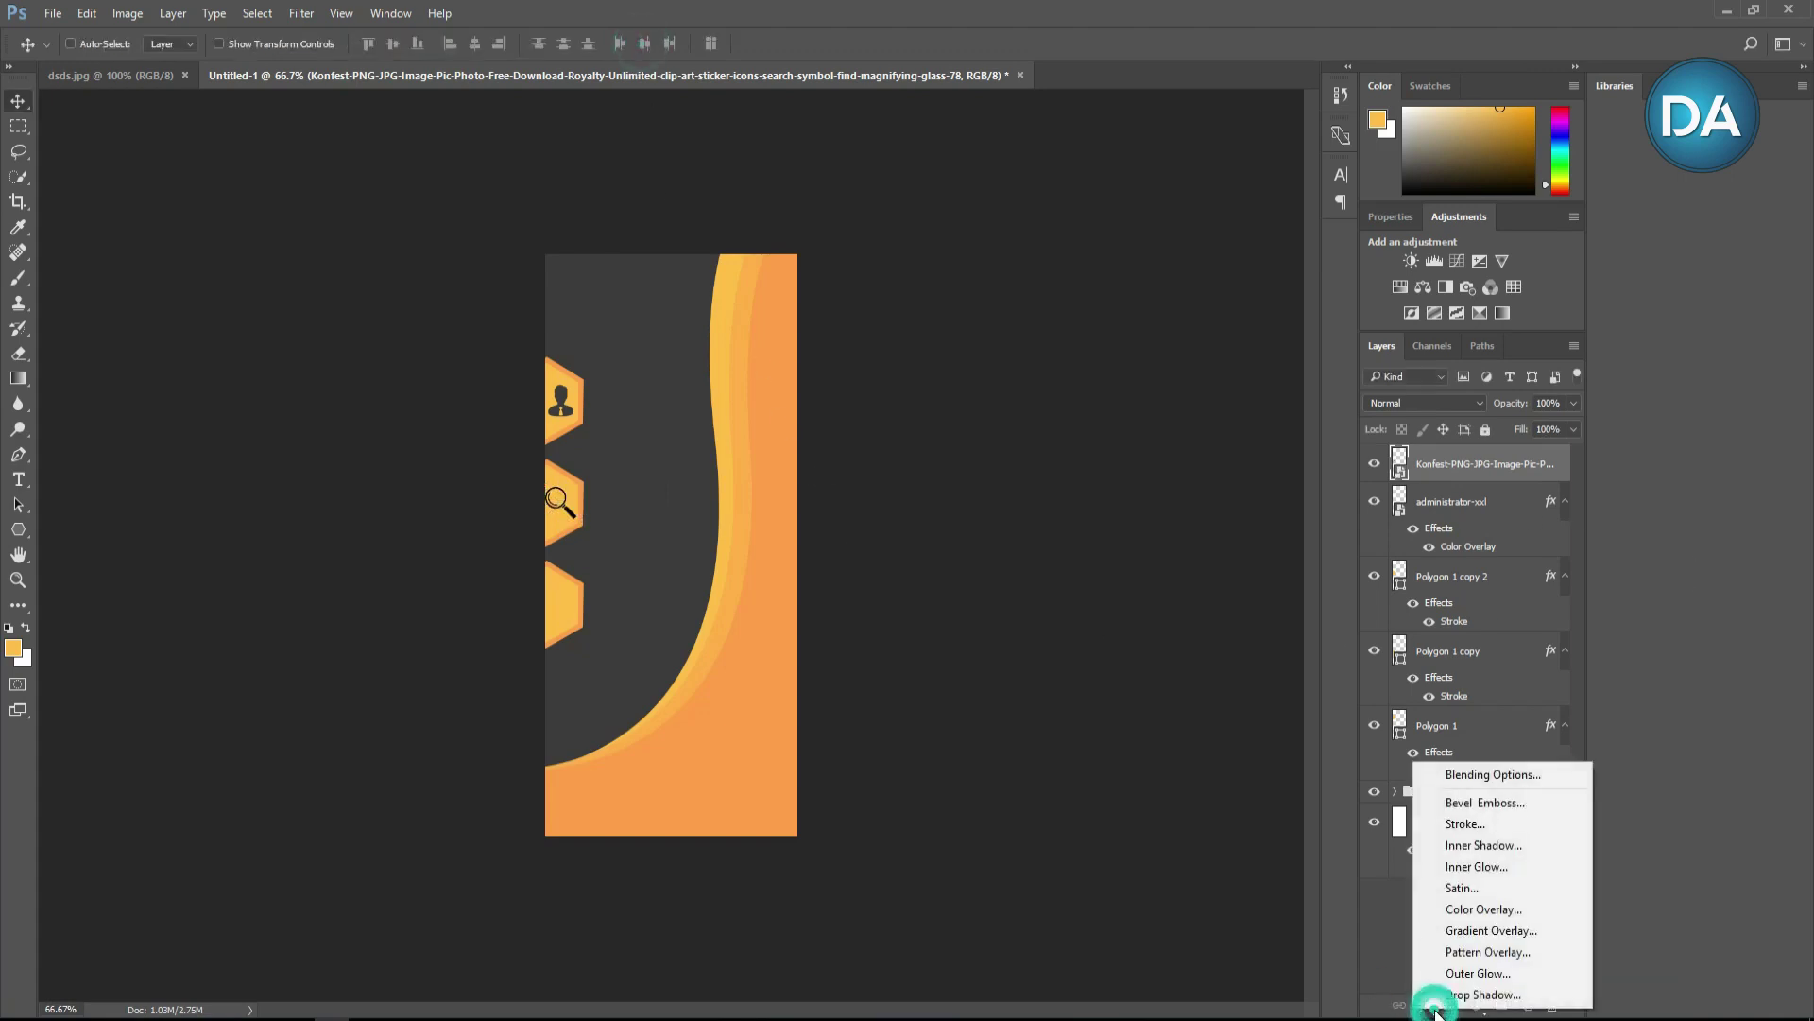
left_click(1513, 912)
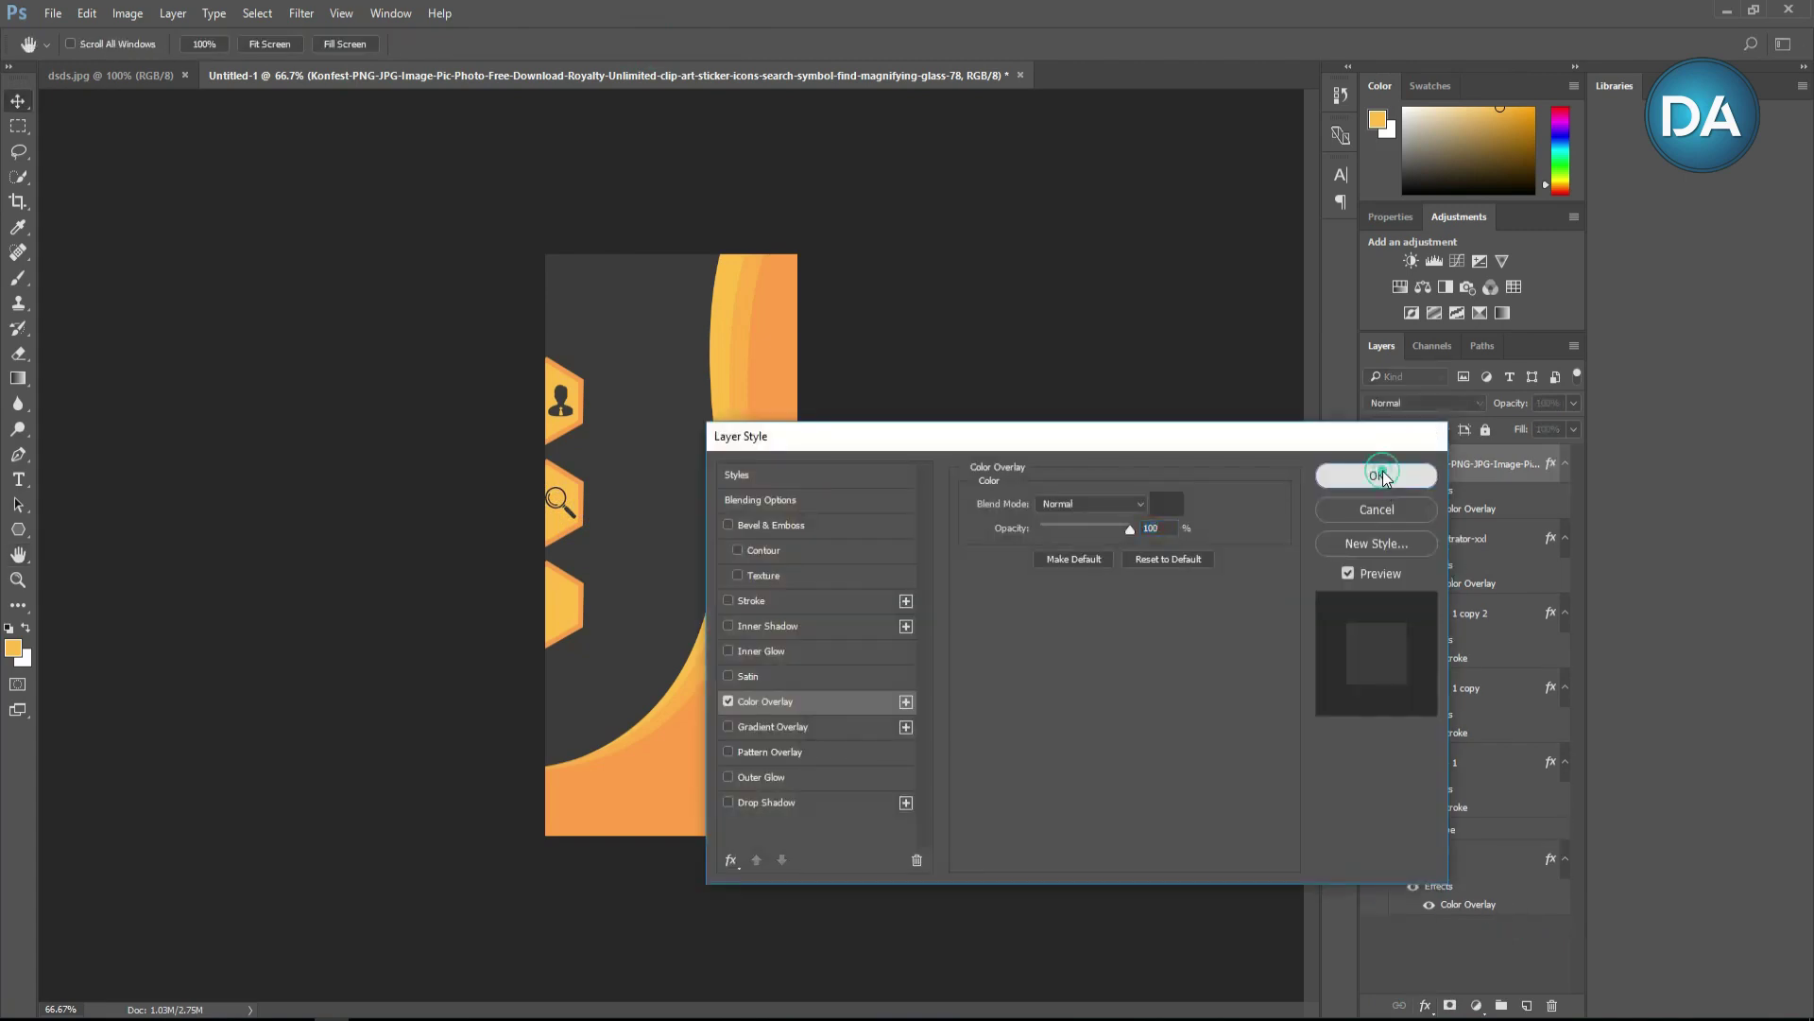
left_click(1381, 477)
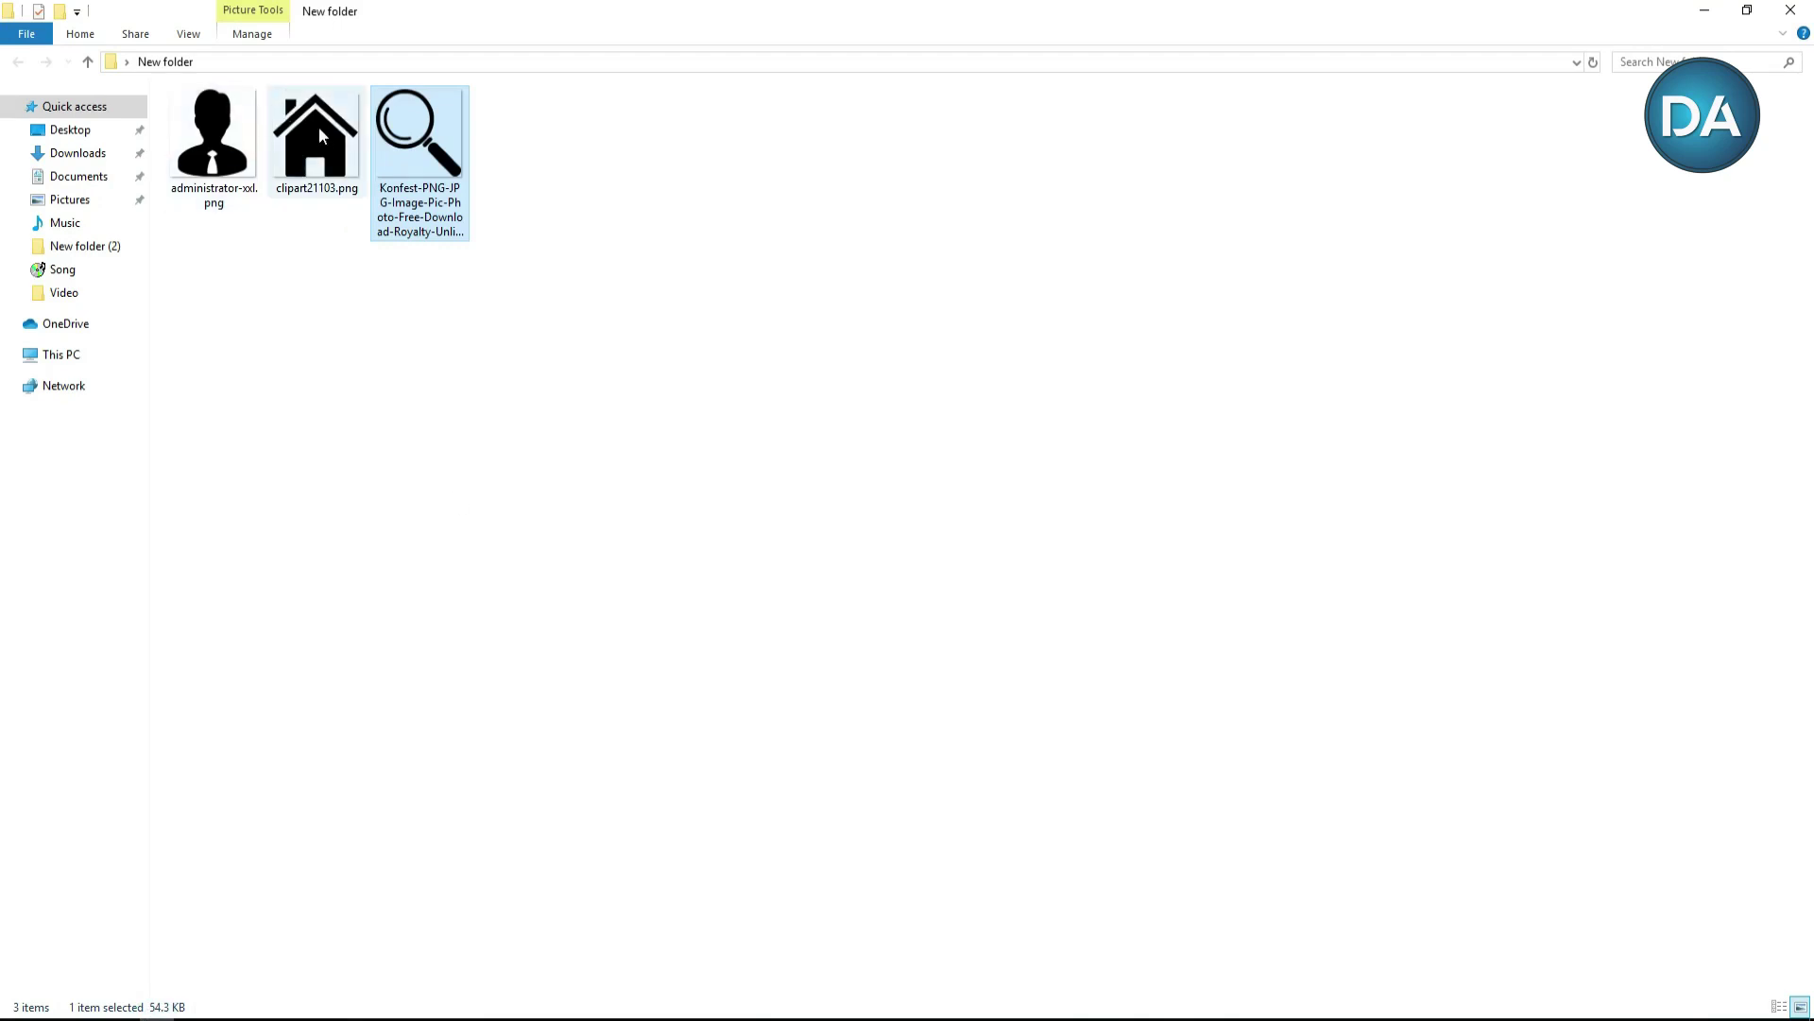
Step: Place clipart21103.png as a small house icon resized to fit inside the bottom hexagon
left_click_drag(320, 136, 734, 652)
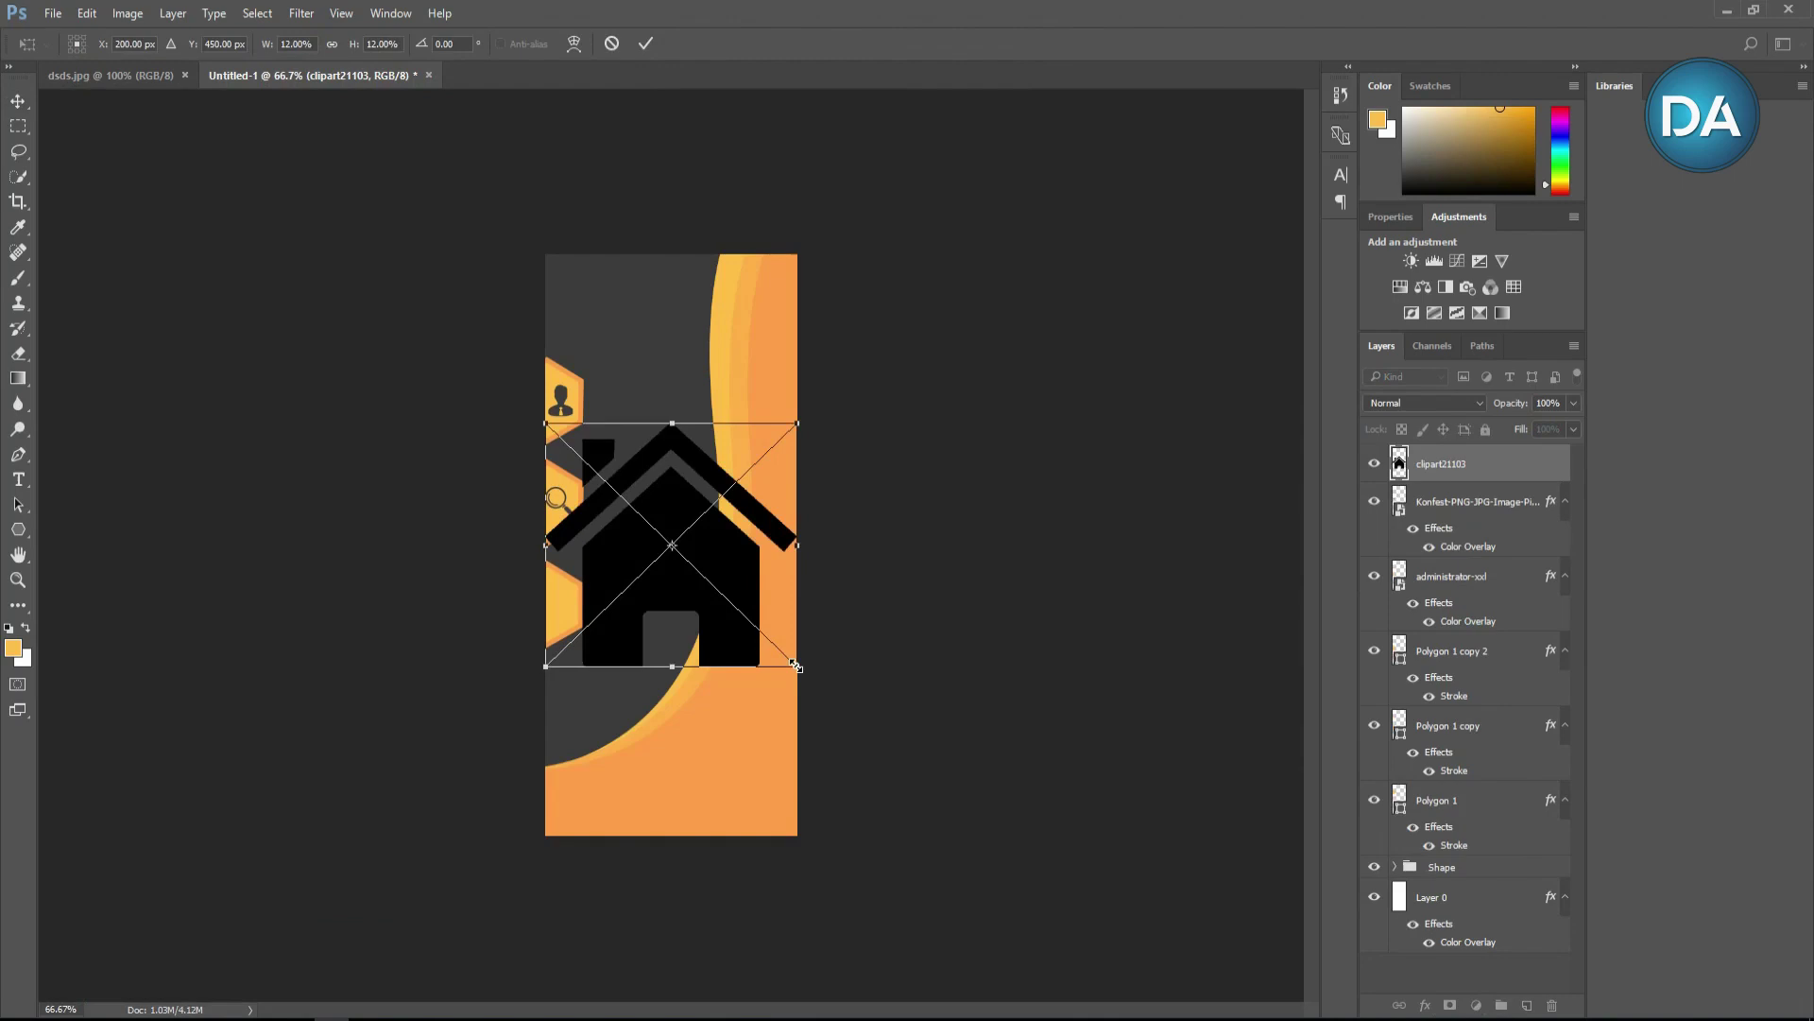
left_click_drag(795, 666, 712, 540)
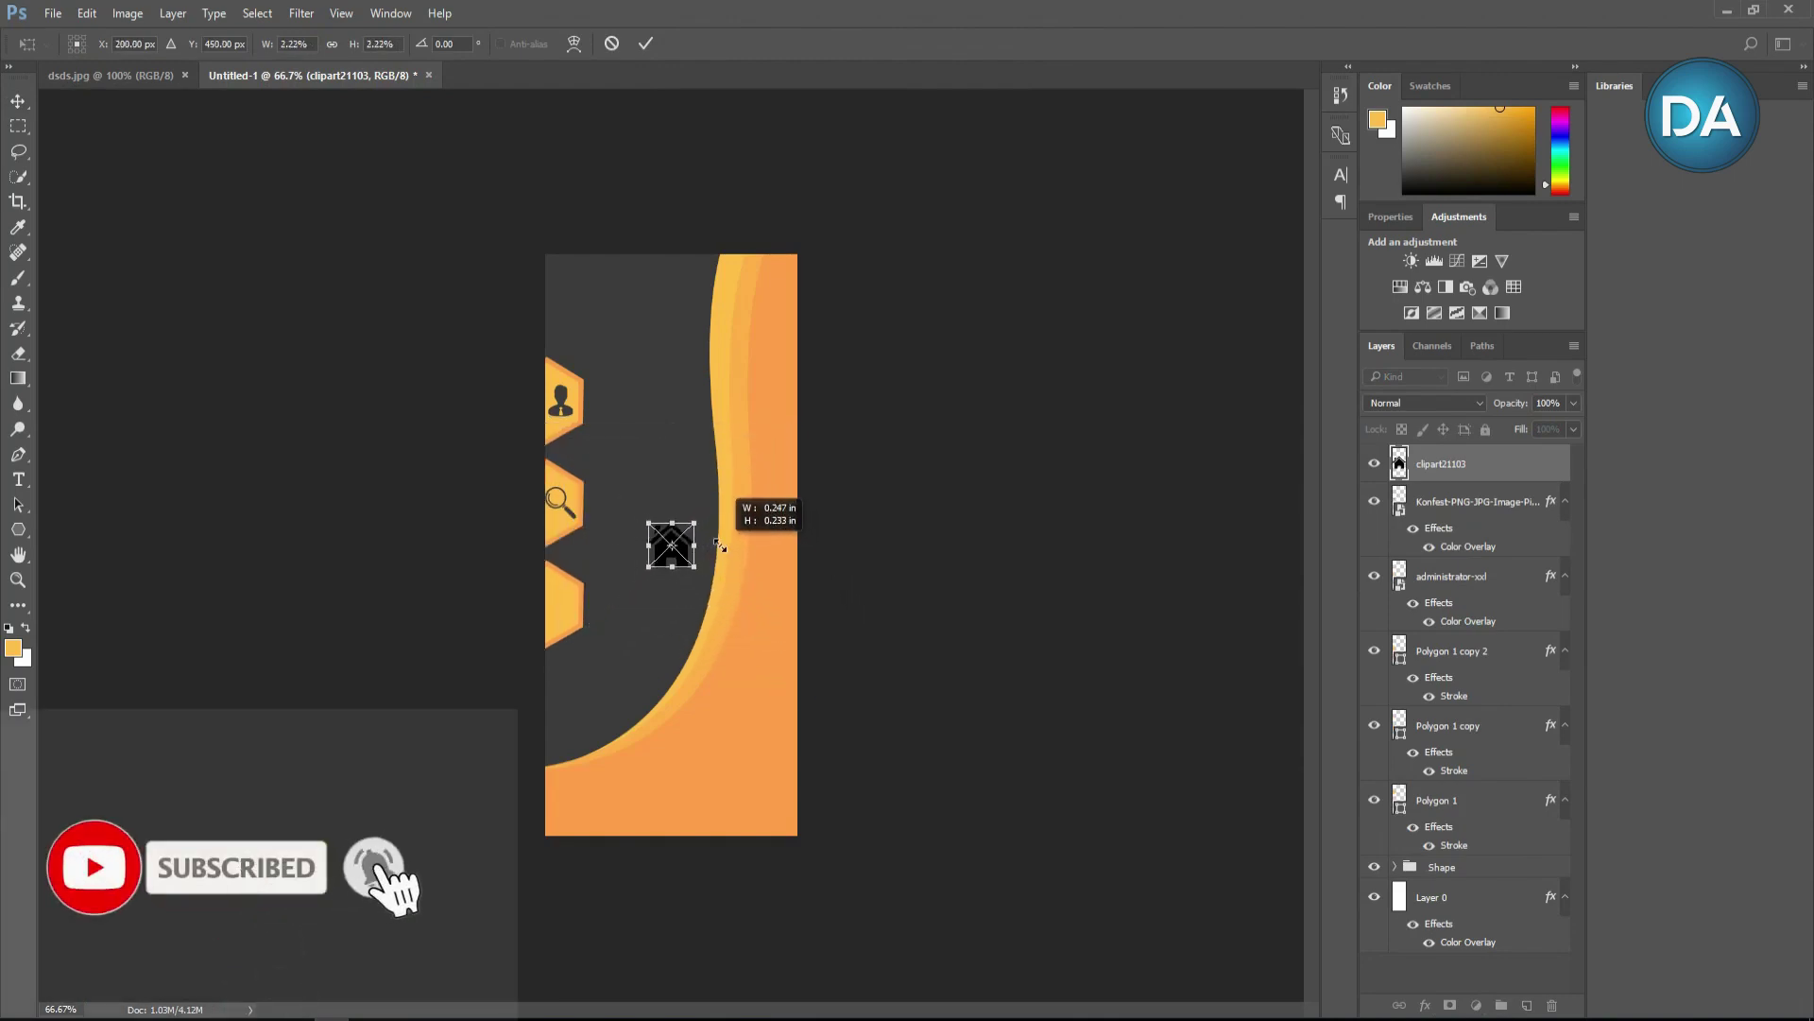
mouse_move(672, 545)
left_mouse_down()
mouse_move(662, 562)
mouse_move(672, 544)
left_mouse_up()
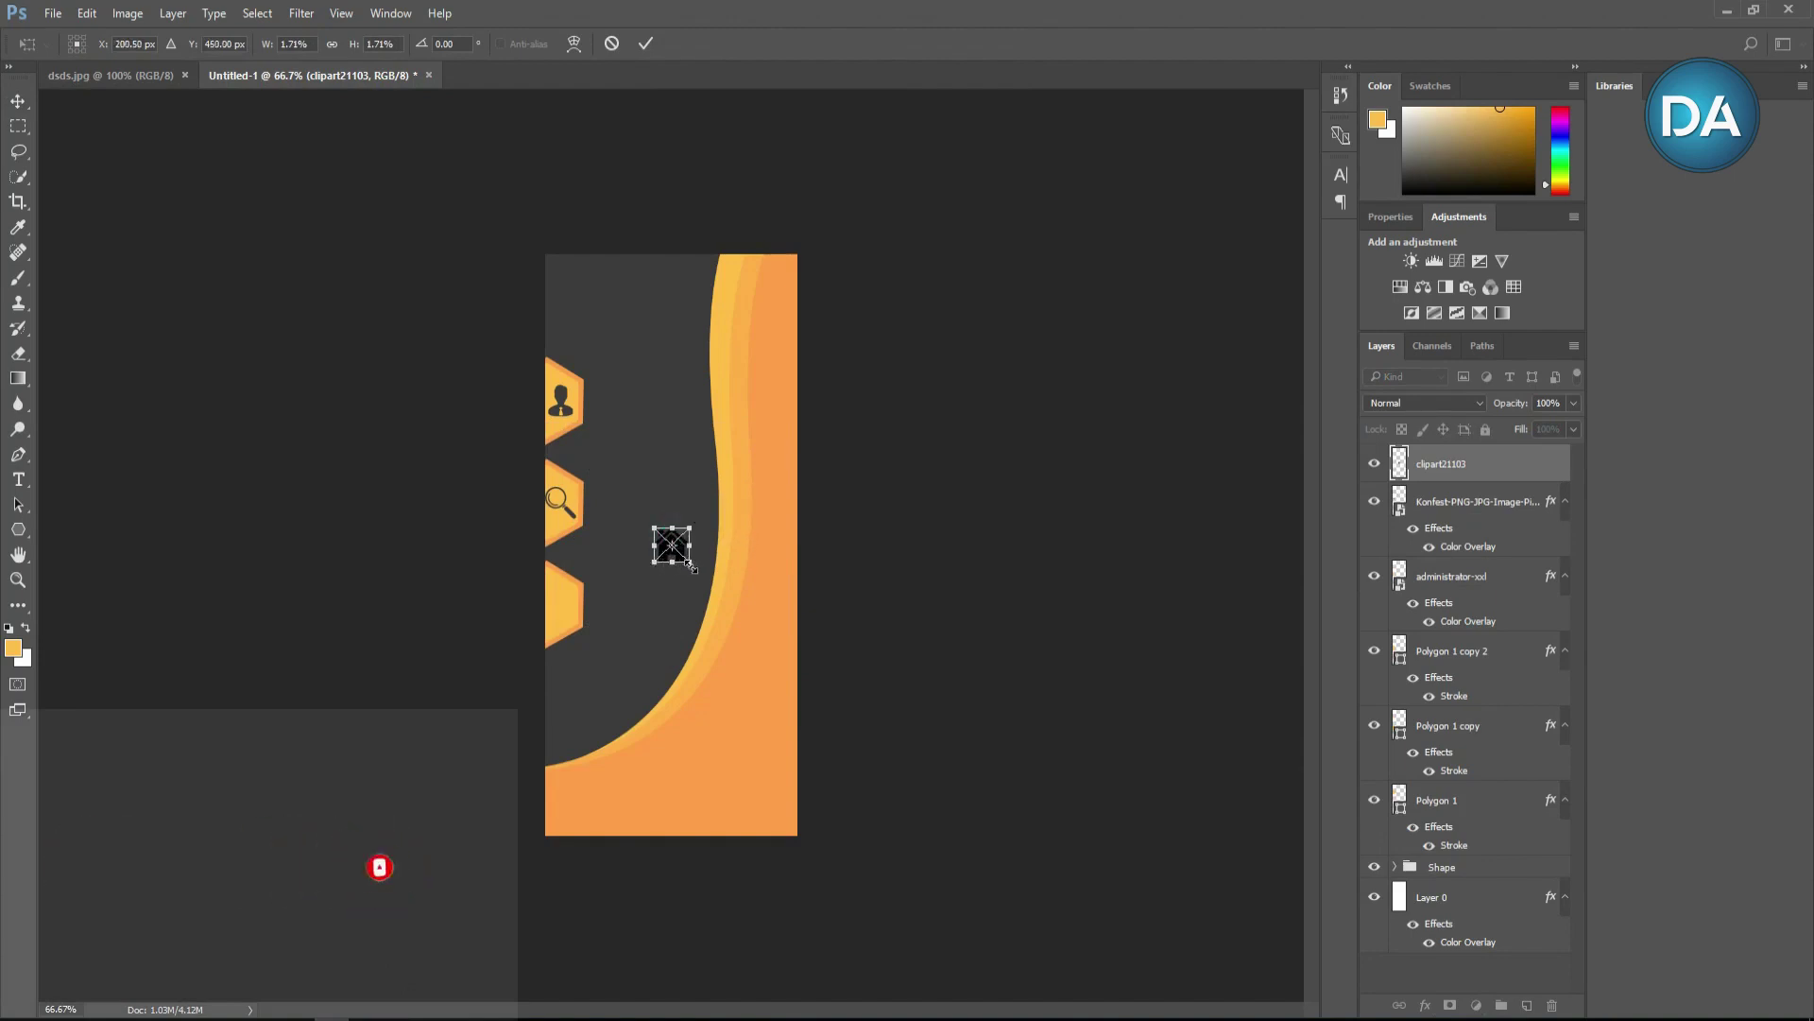
key("v")
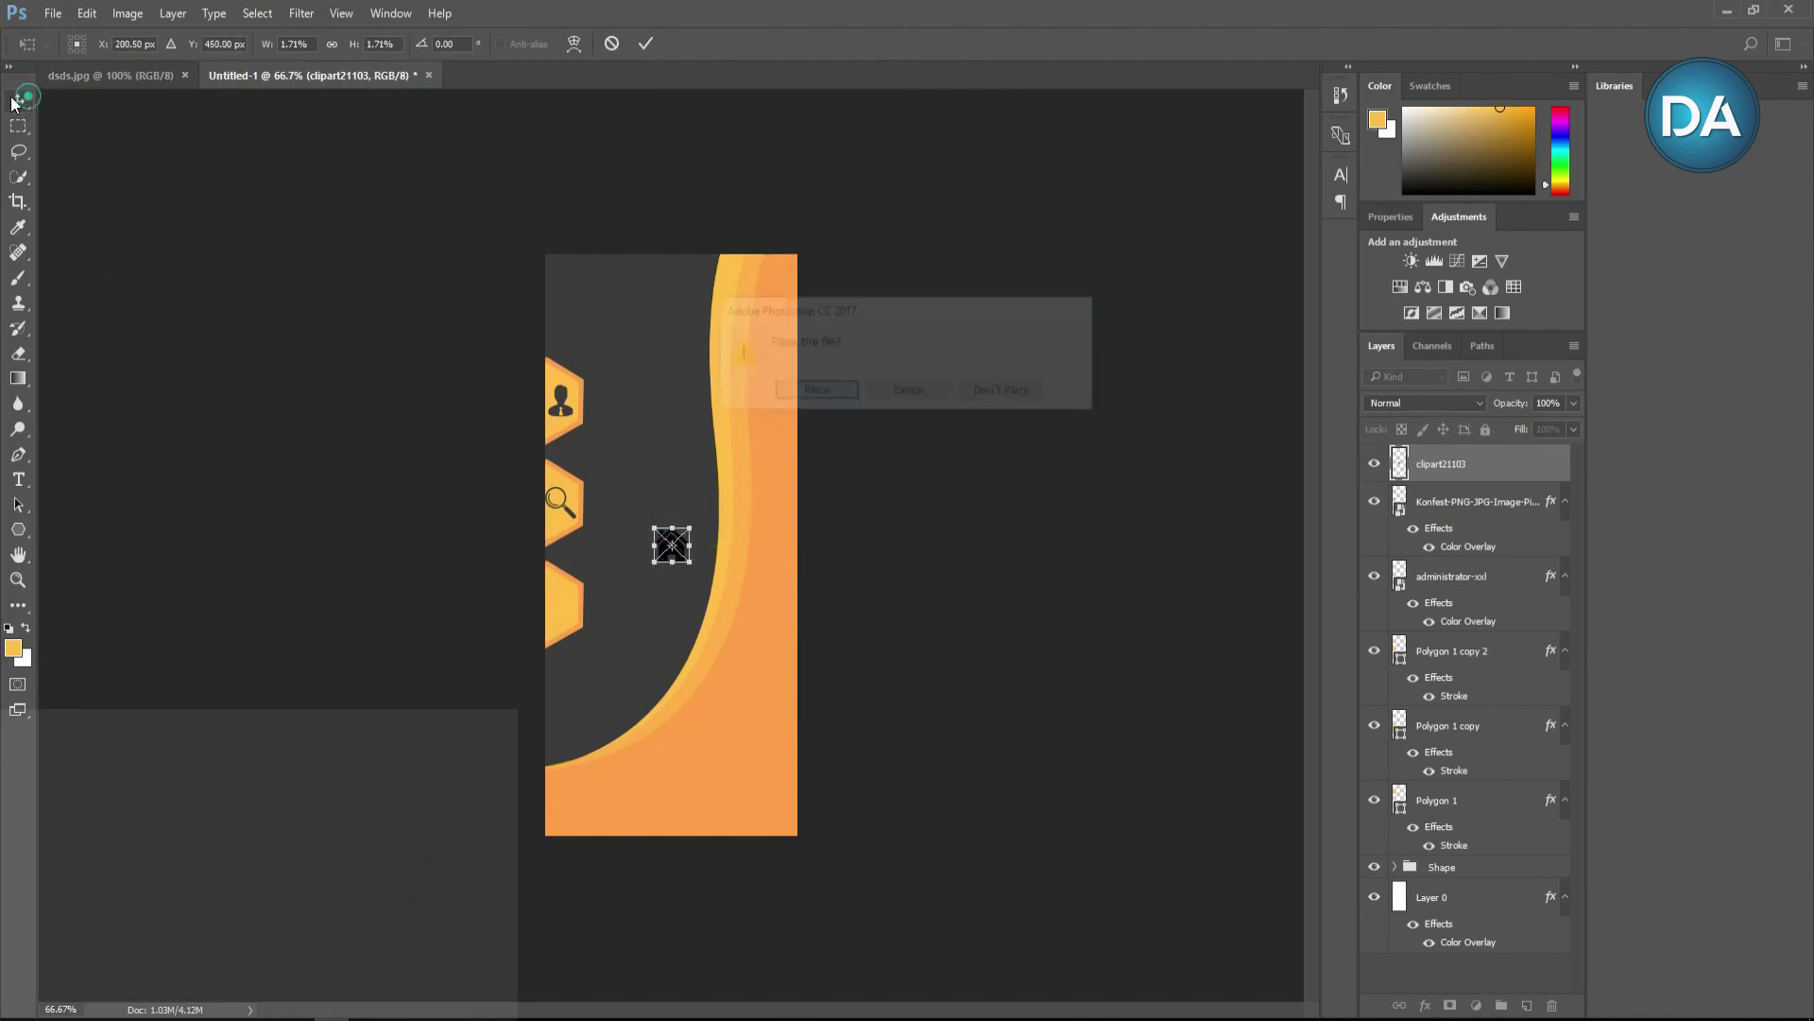
left_click(841, 395)
mouse_move(672, 547)
left_mouse_down()
mouse_move(605, 613)
mouse_move(558, 605)
mouse_move(562, 620)
left_mouse_up()
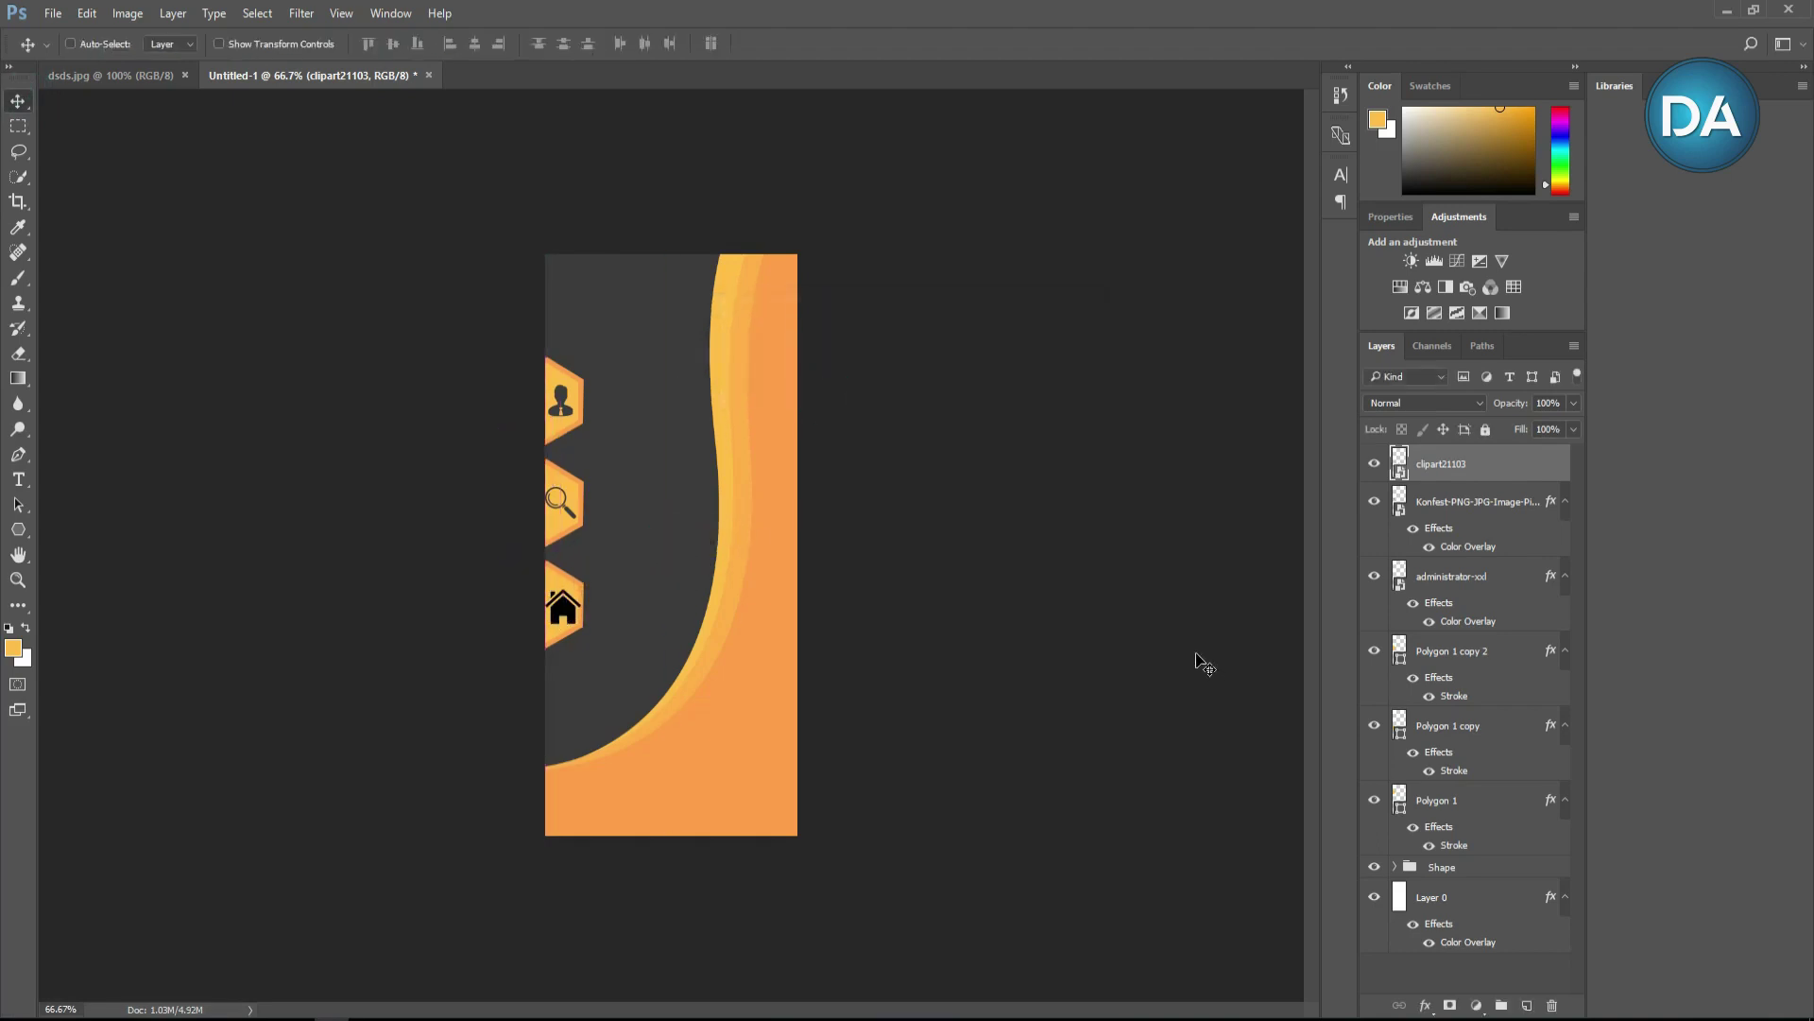
key("ctrl+t")
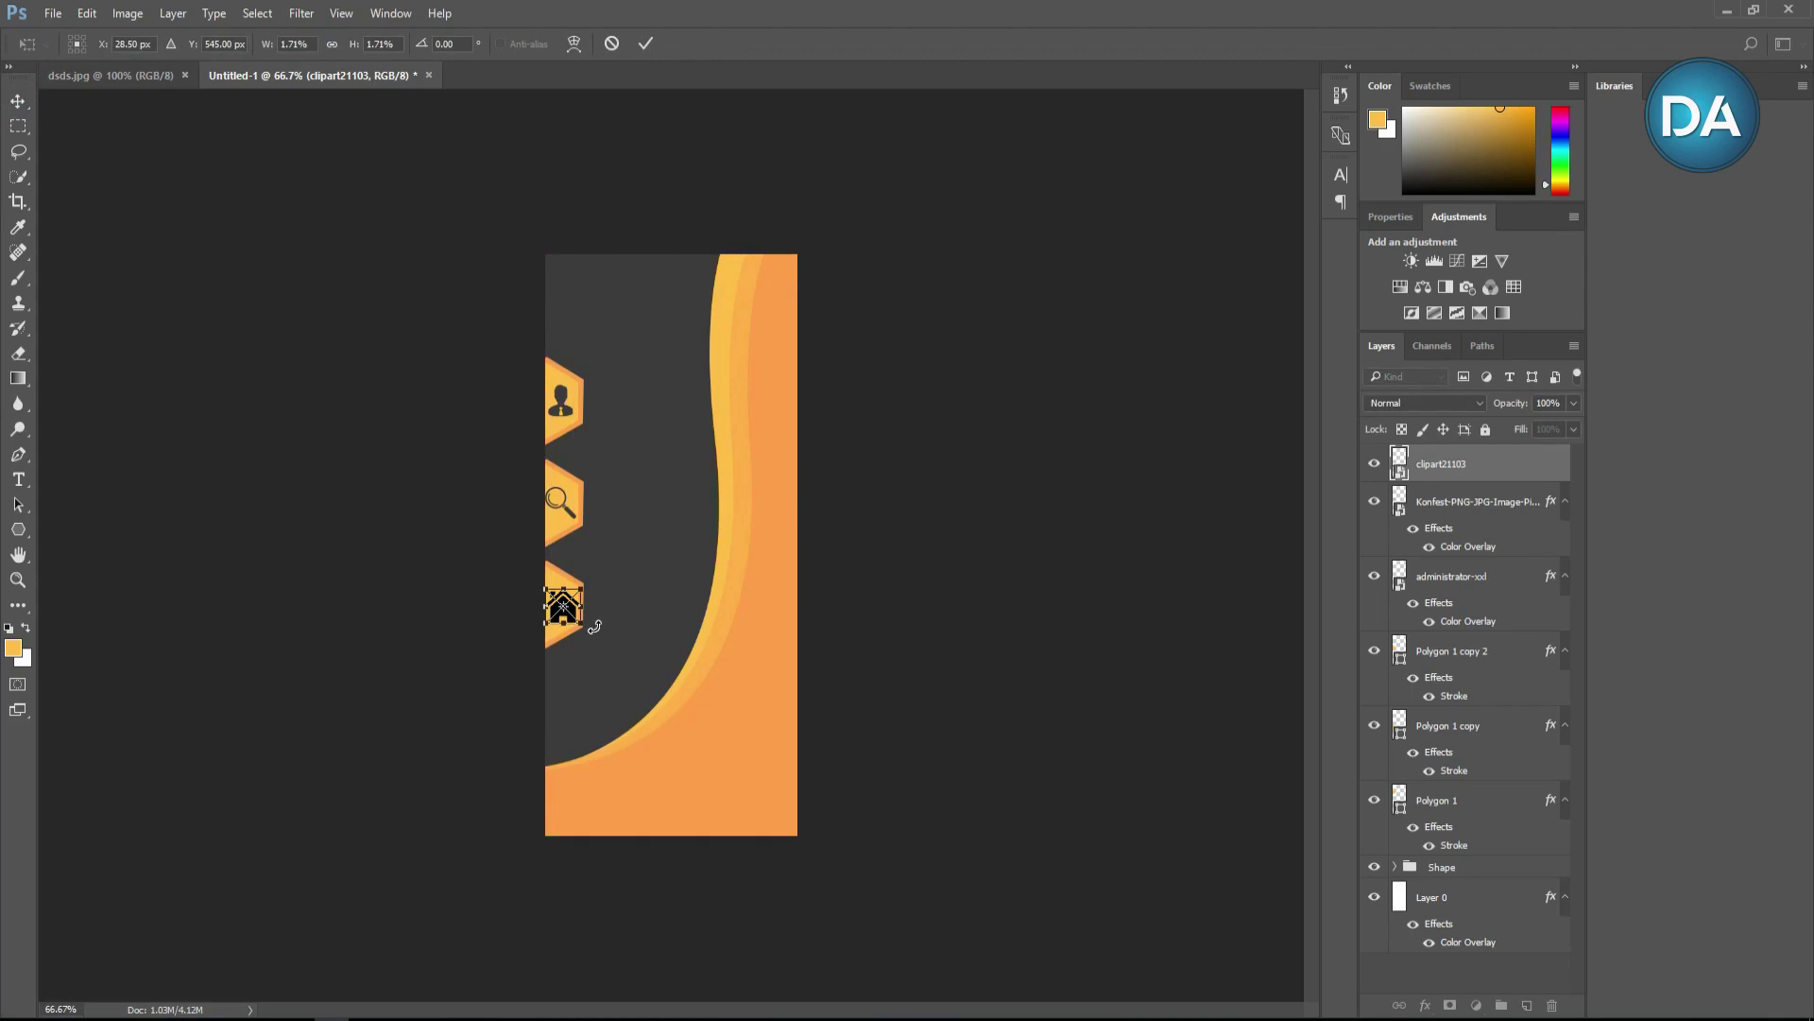
left_click_drag(584, 624, 587, 619)
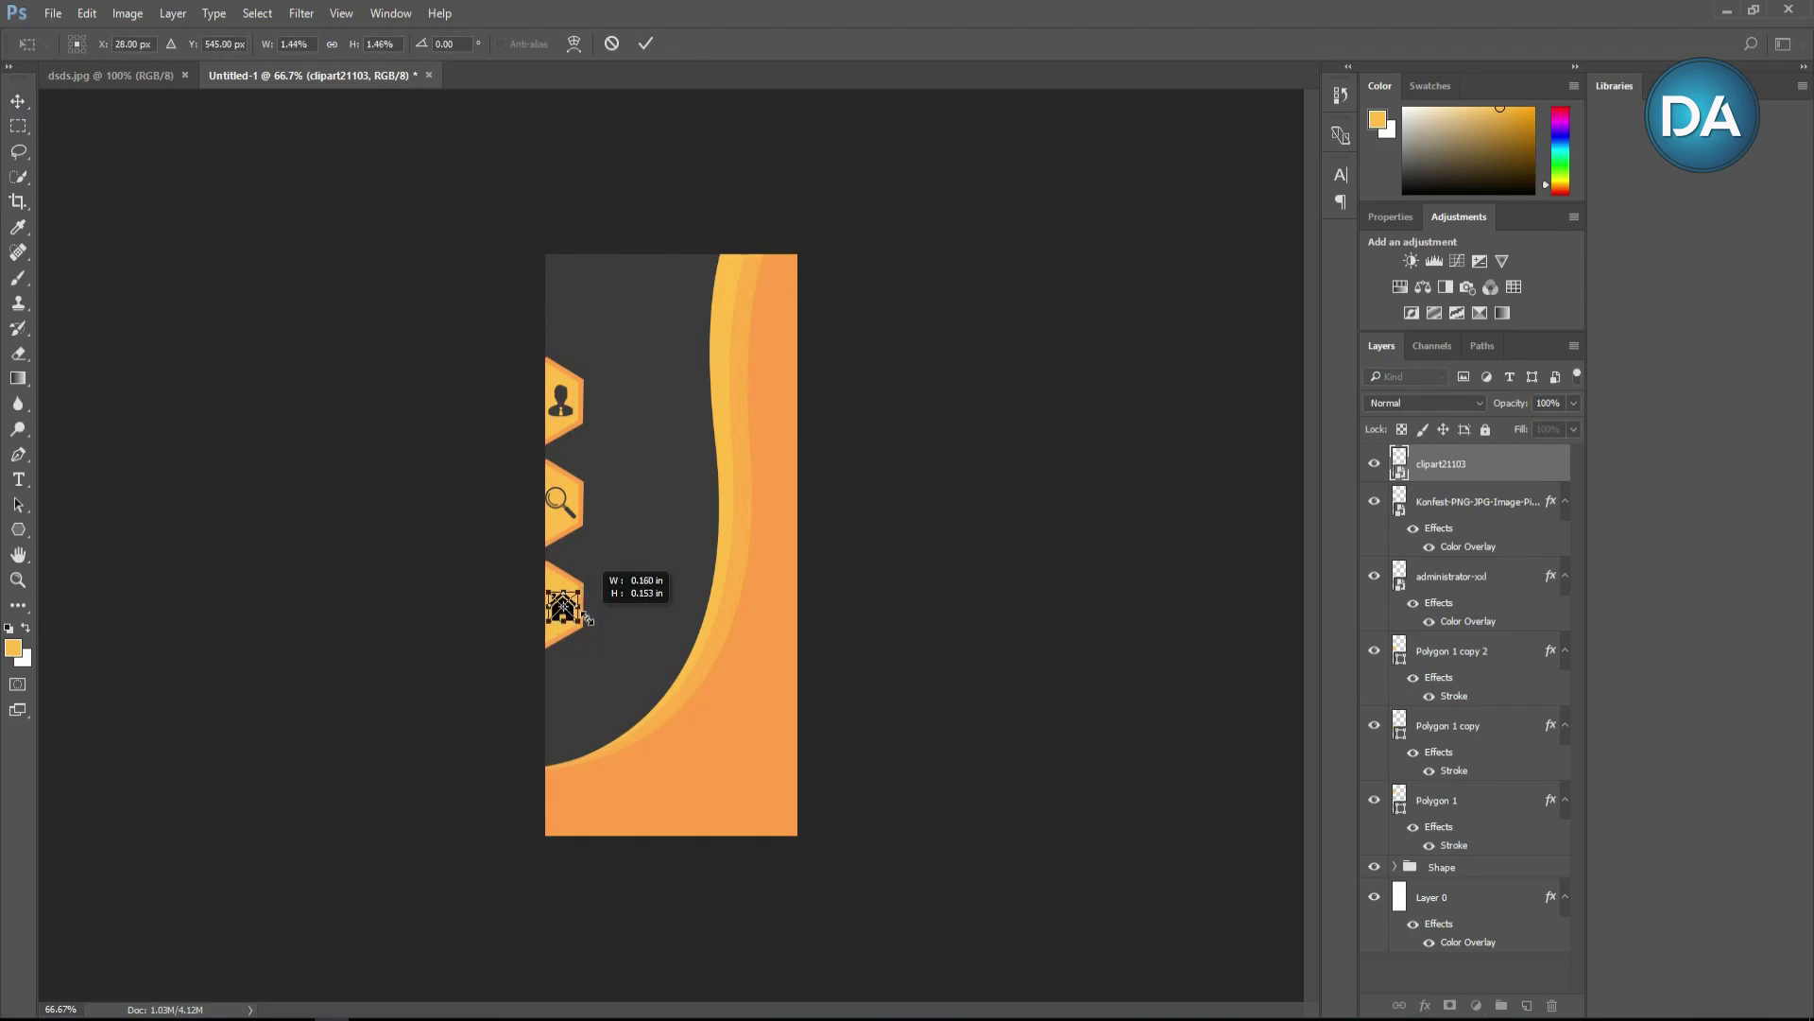
left_click(649, 44)
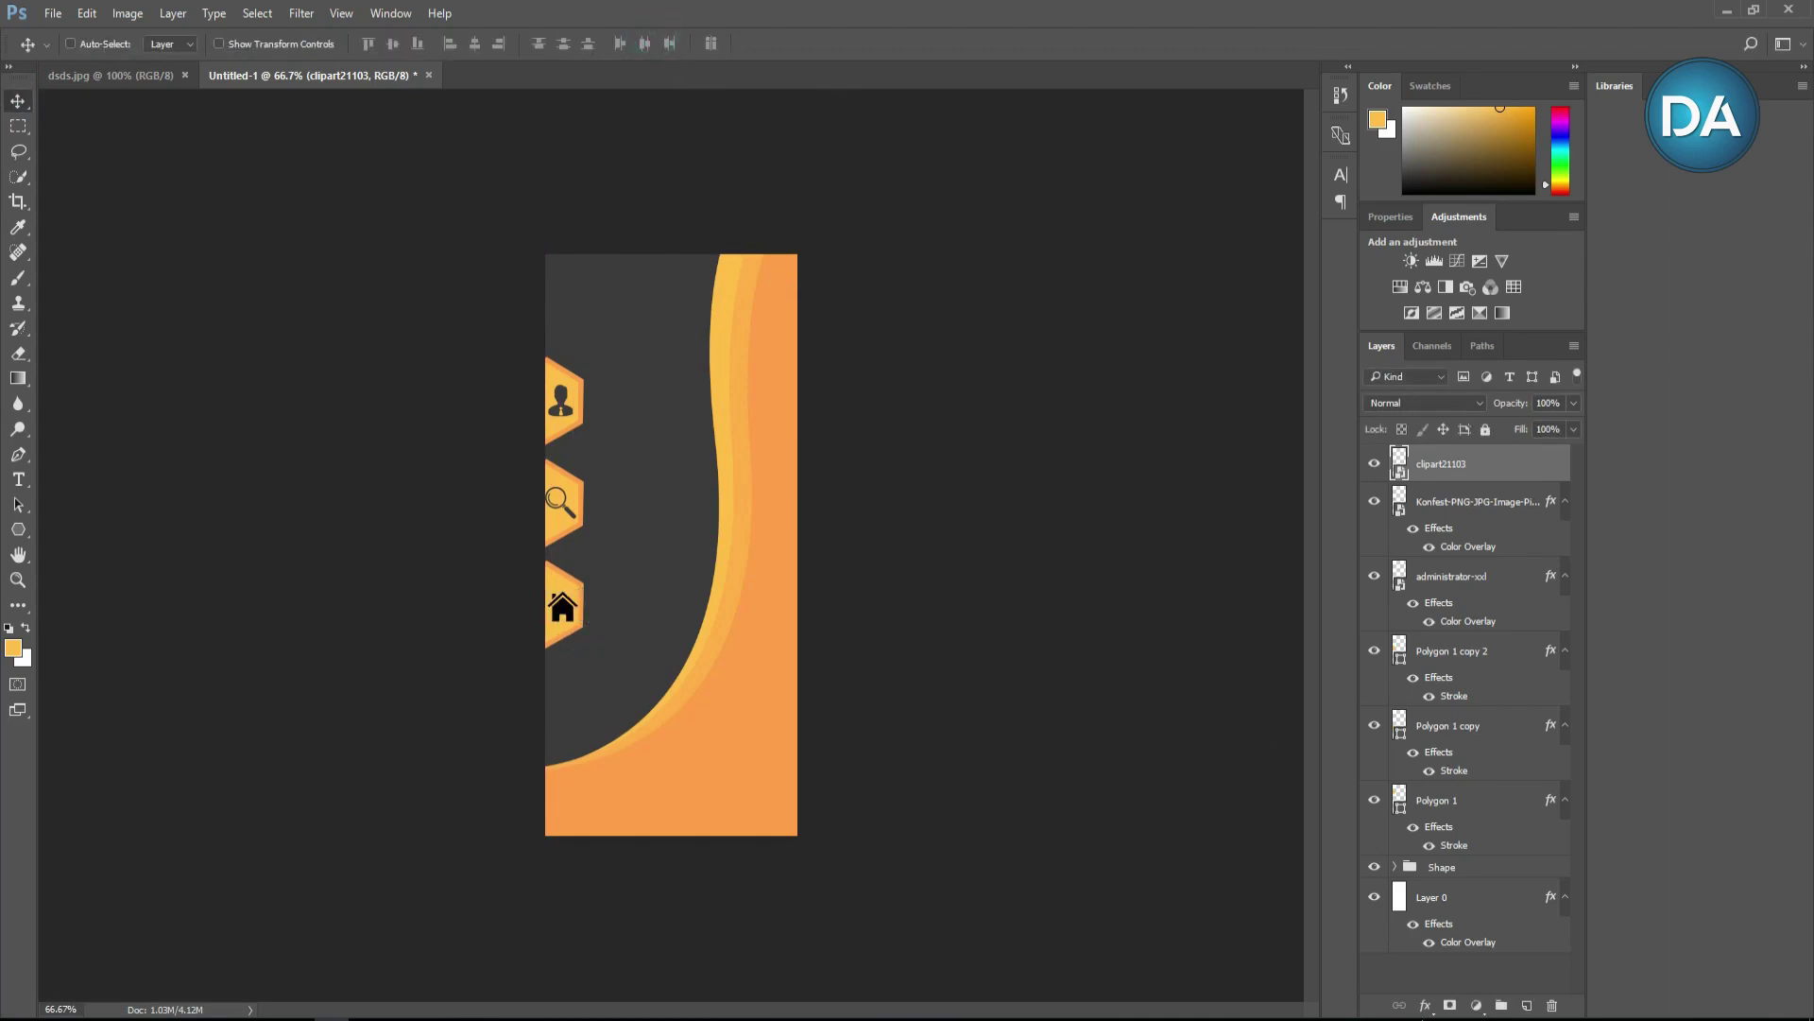
left_click(1425, 1005)
Step: Give the house icon a grey overlay and group all icon and hexagon layers as 'Ican'
left_click(1493, 910)
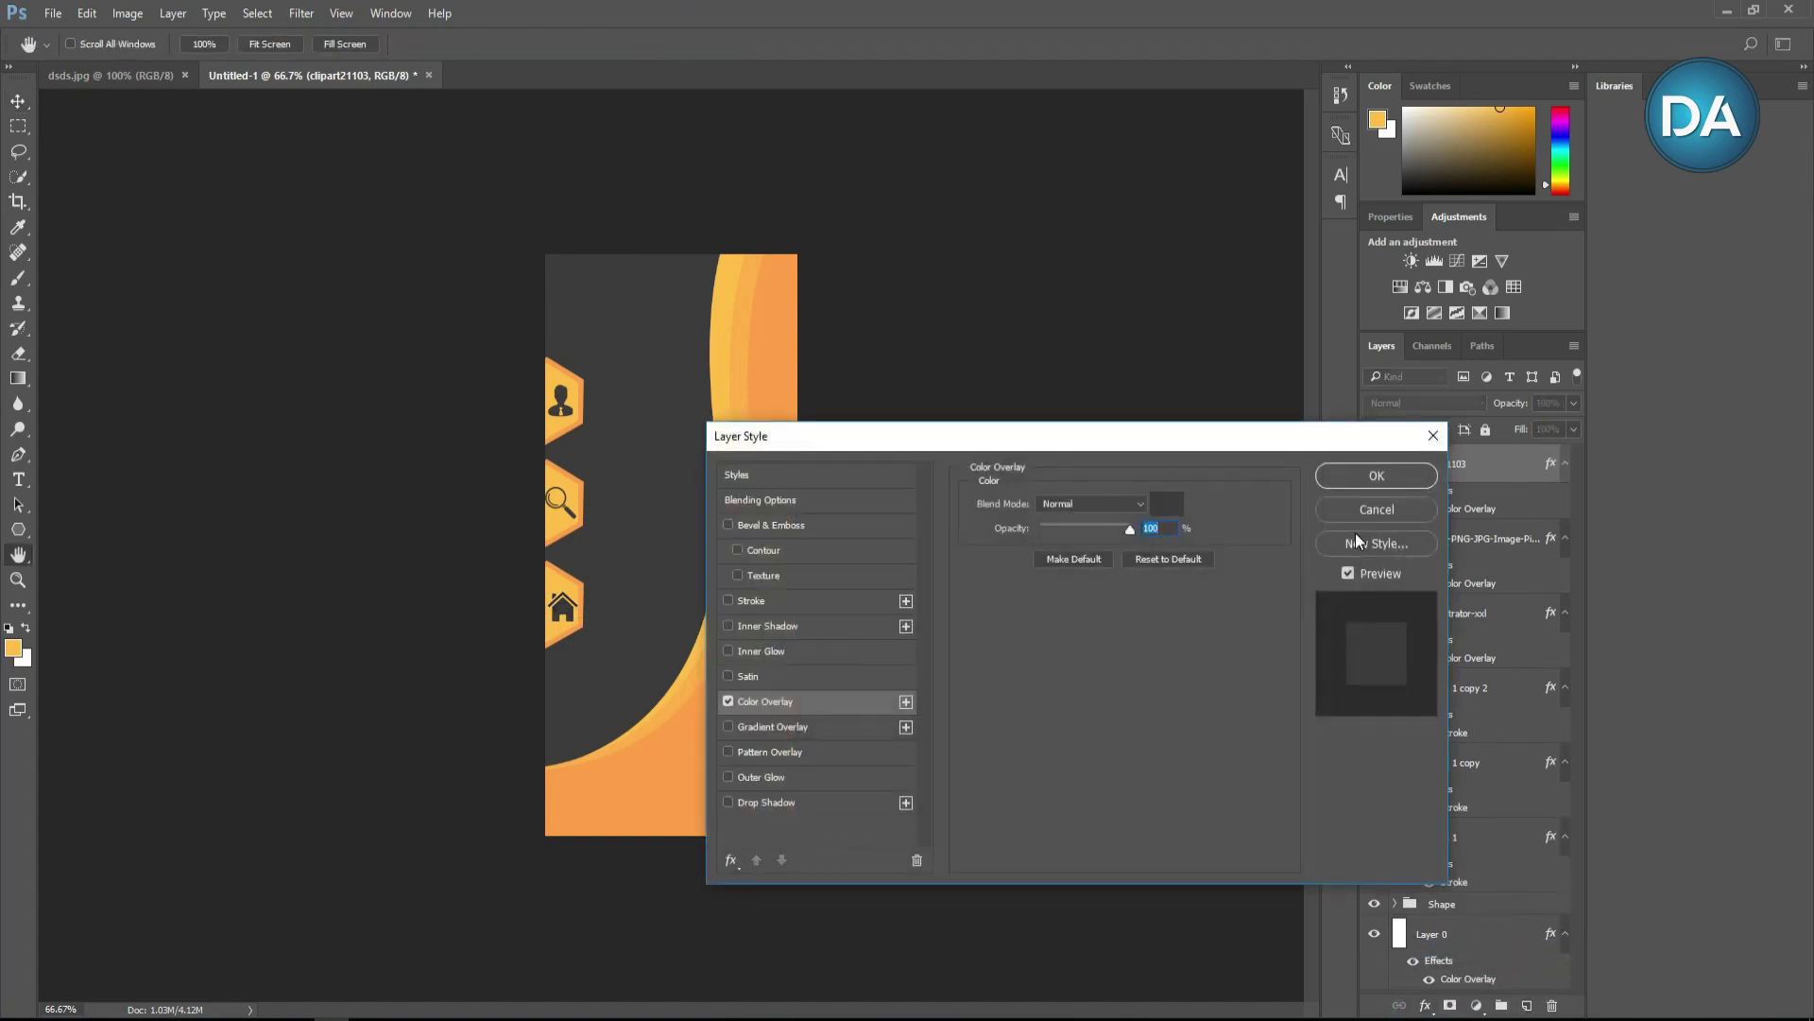
left_click(1375, 473)
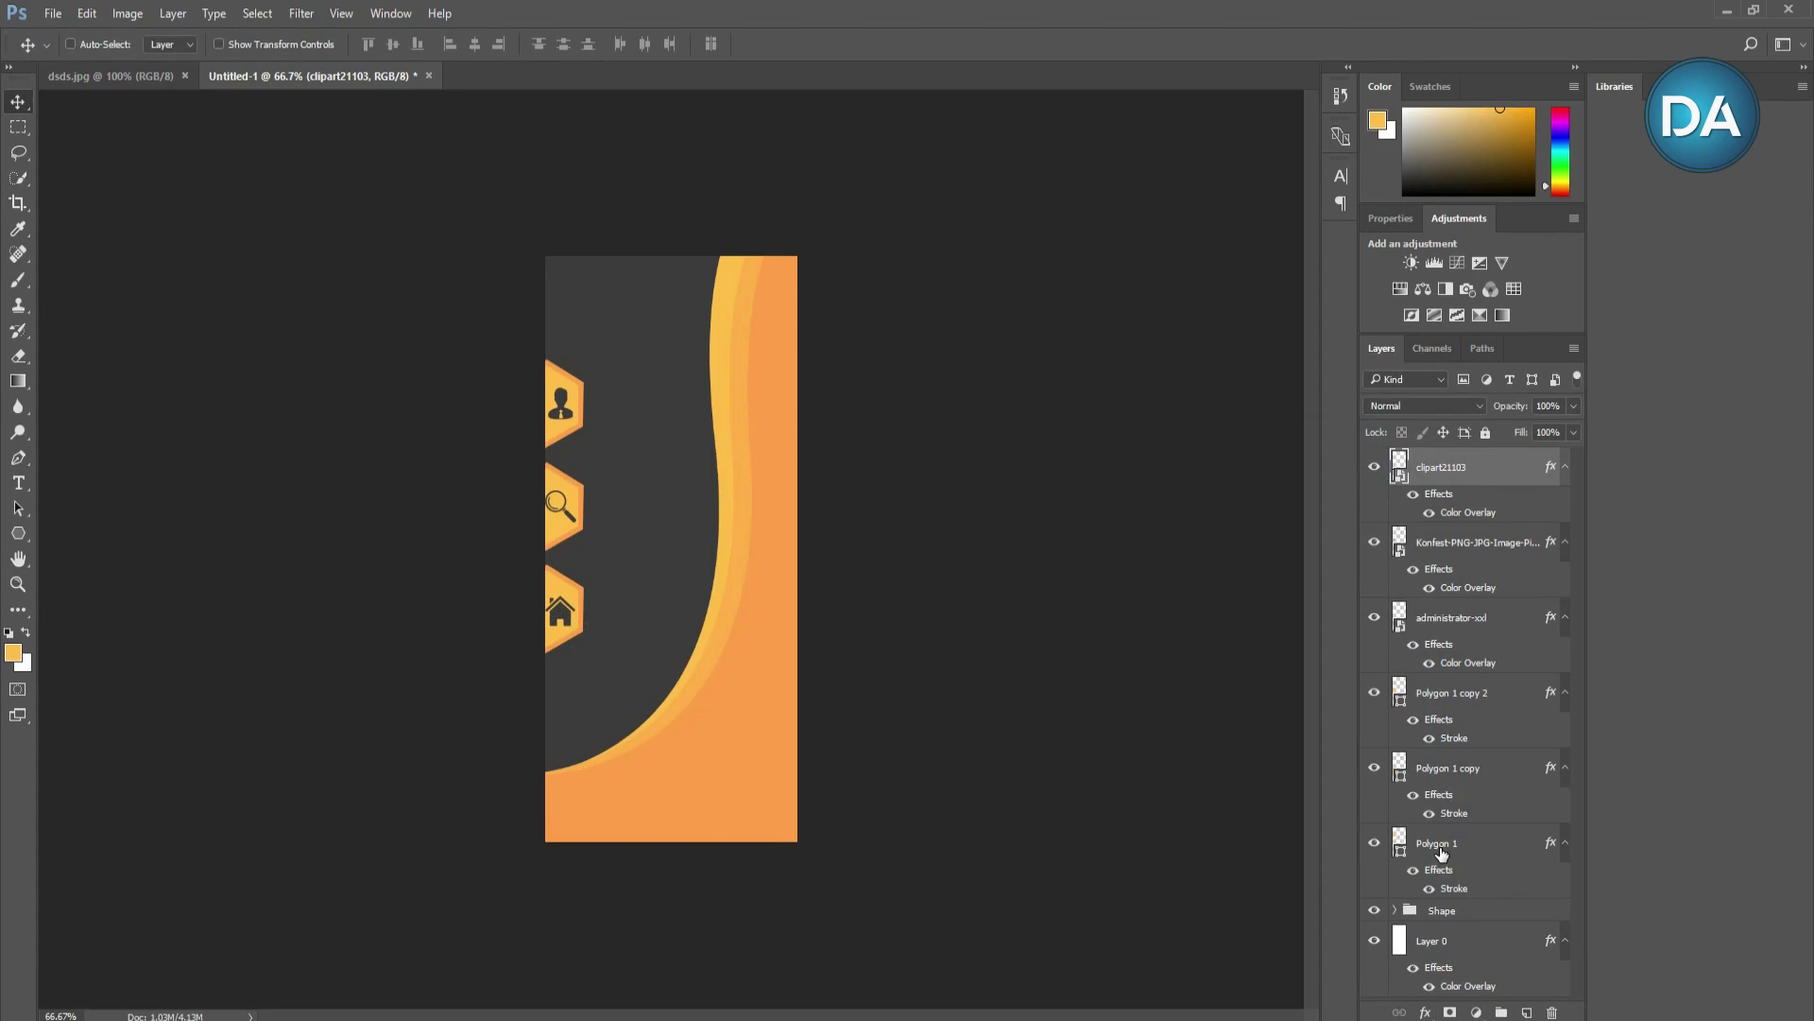
left_click(1441, 852, "shift")
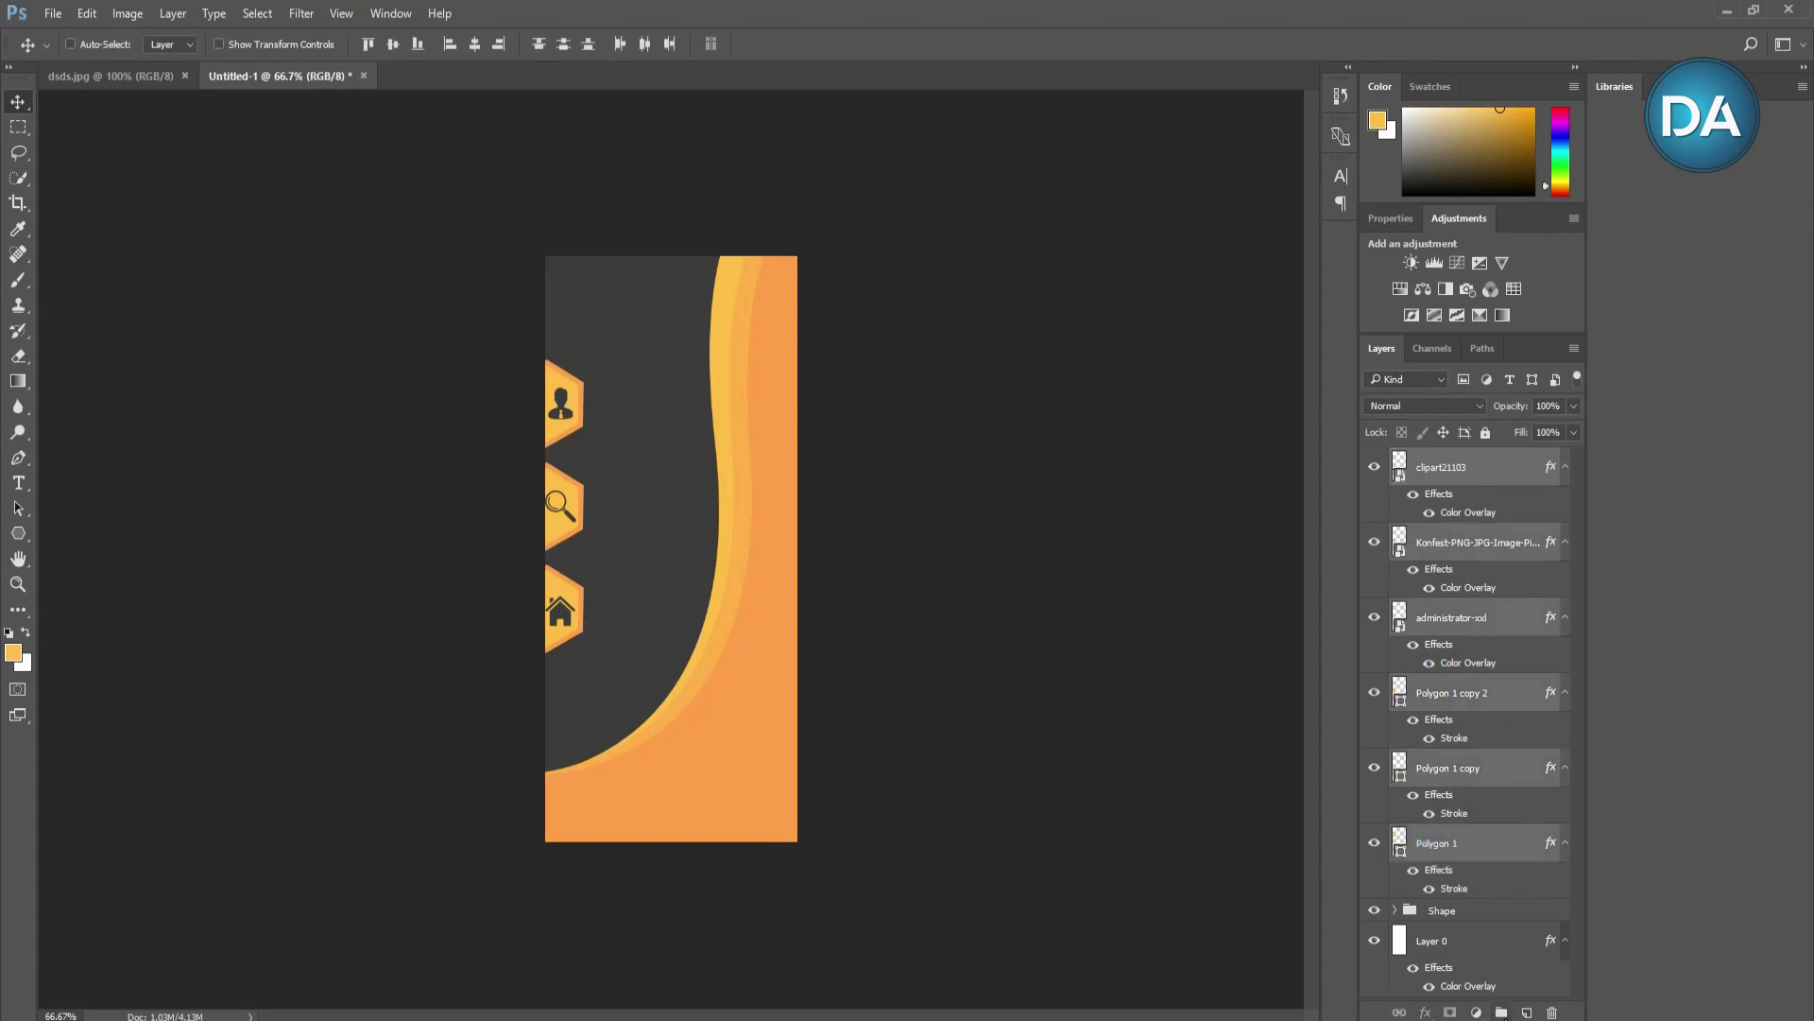
left_click(1502, 1012)
double_click(1456, 461)
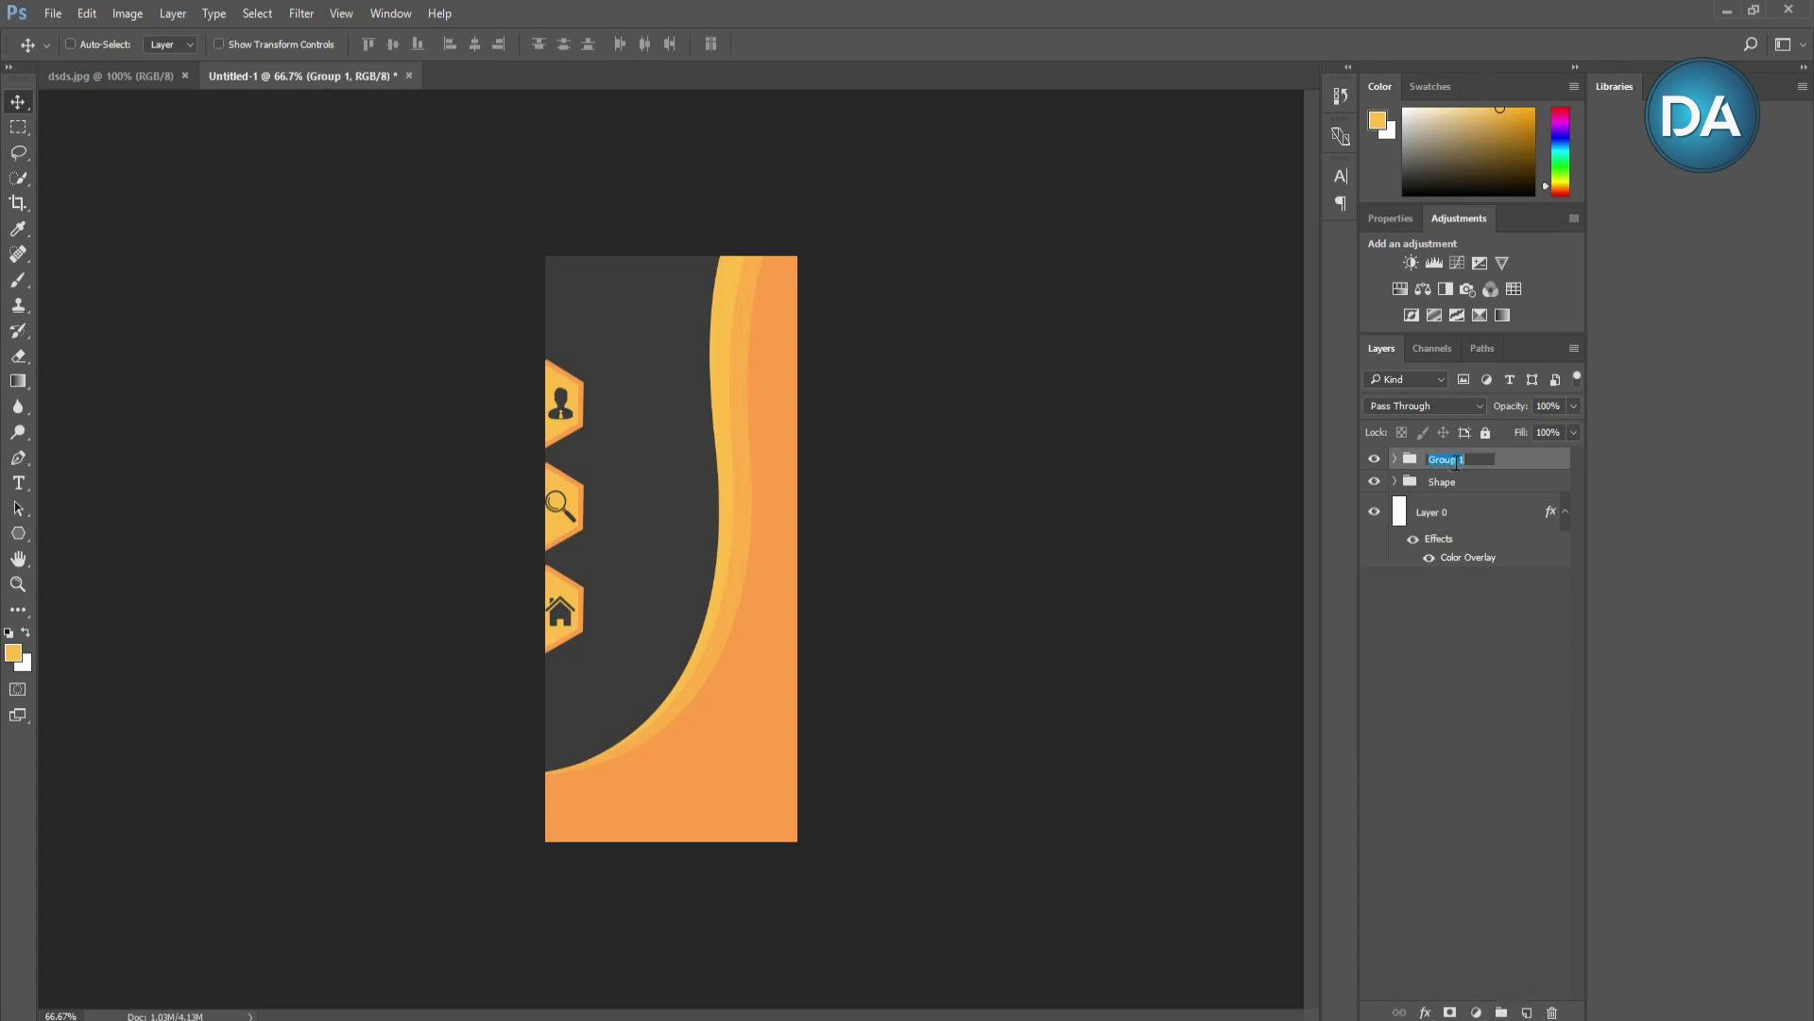
type("Ican")
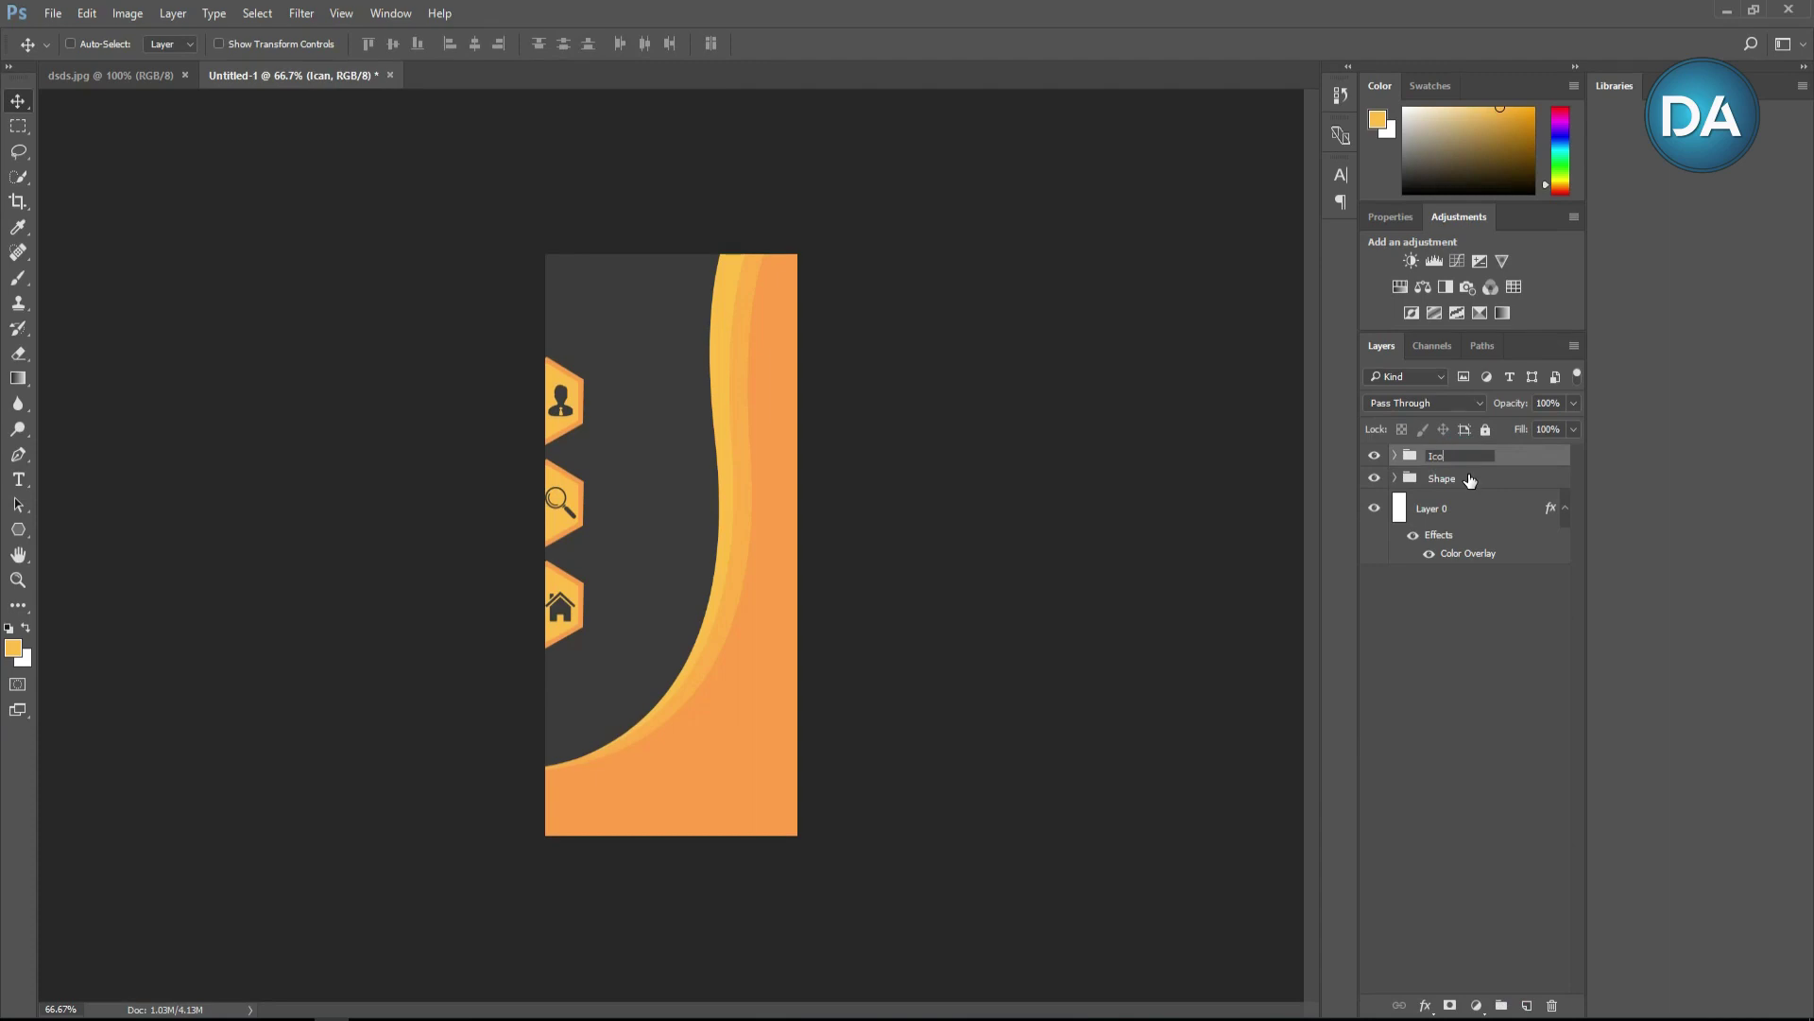
left_click(1442, 617)
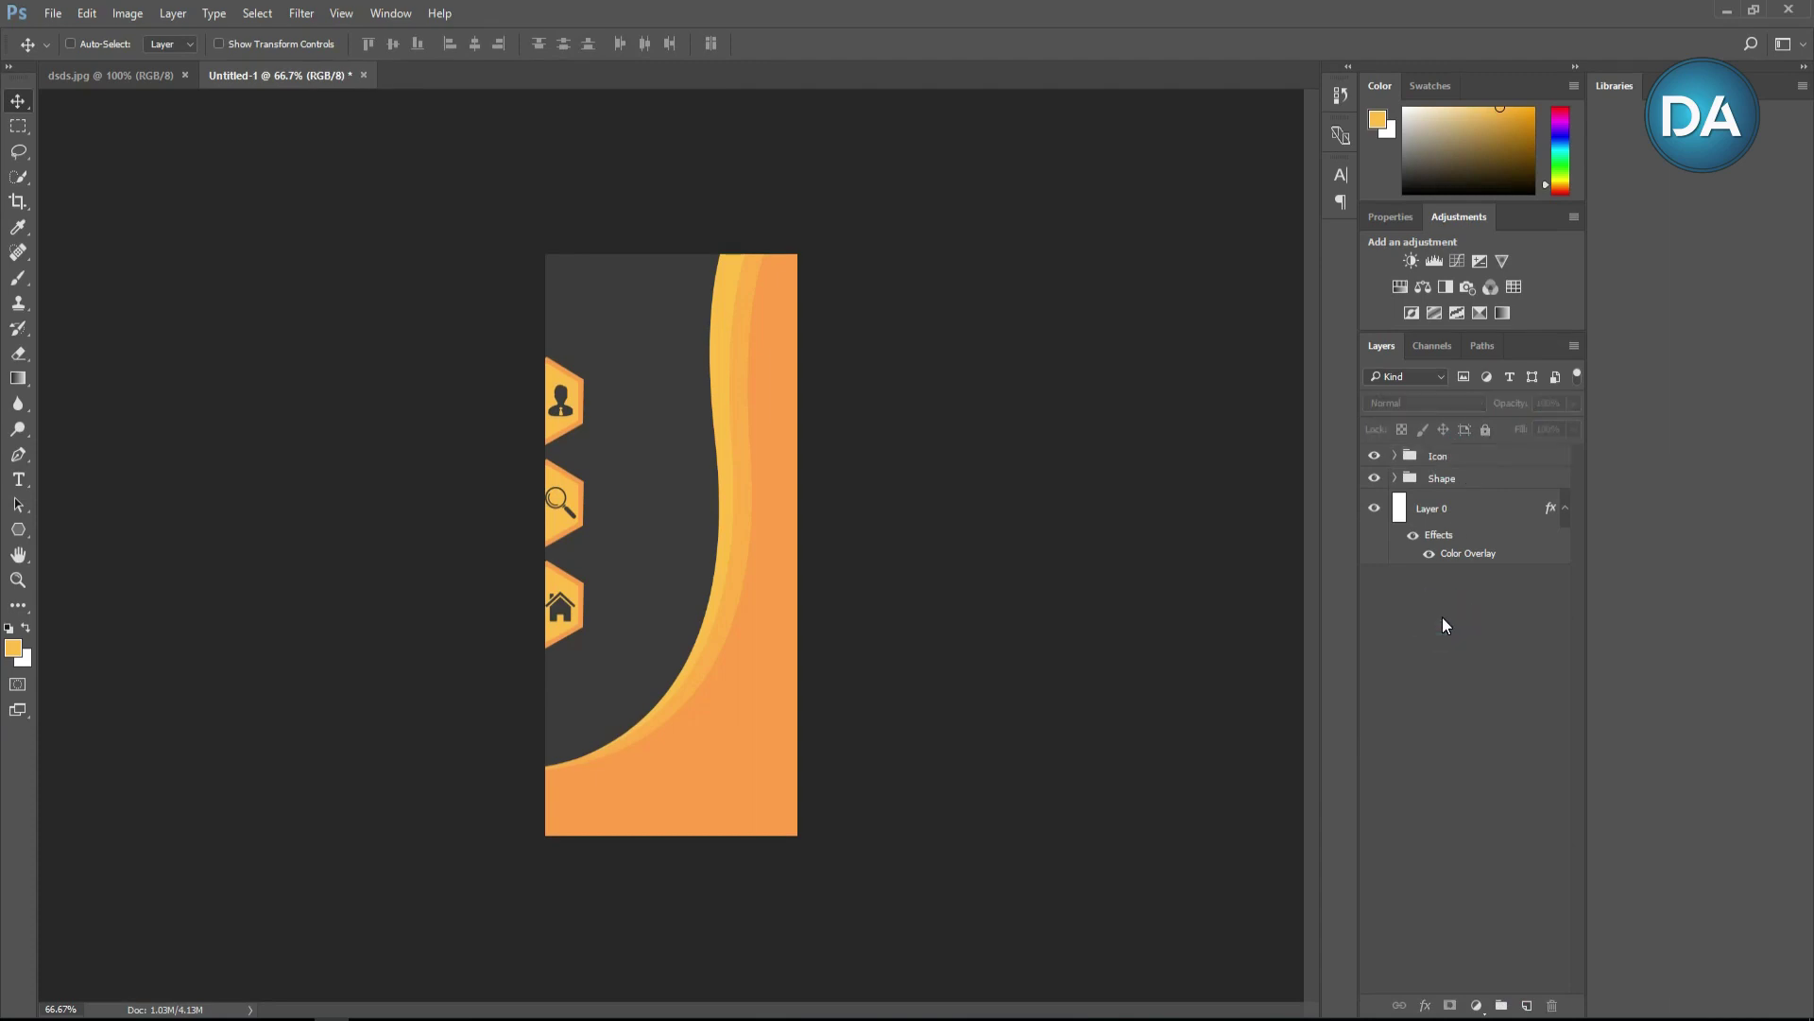
Step: Add white 'YOUR MAIN TITLE' text at the banner top and nudge it up-left
left_click(18, 481)
left_click(26, 629)
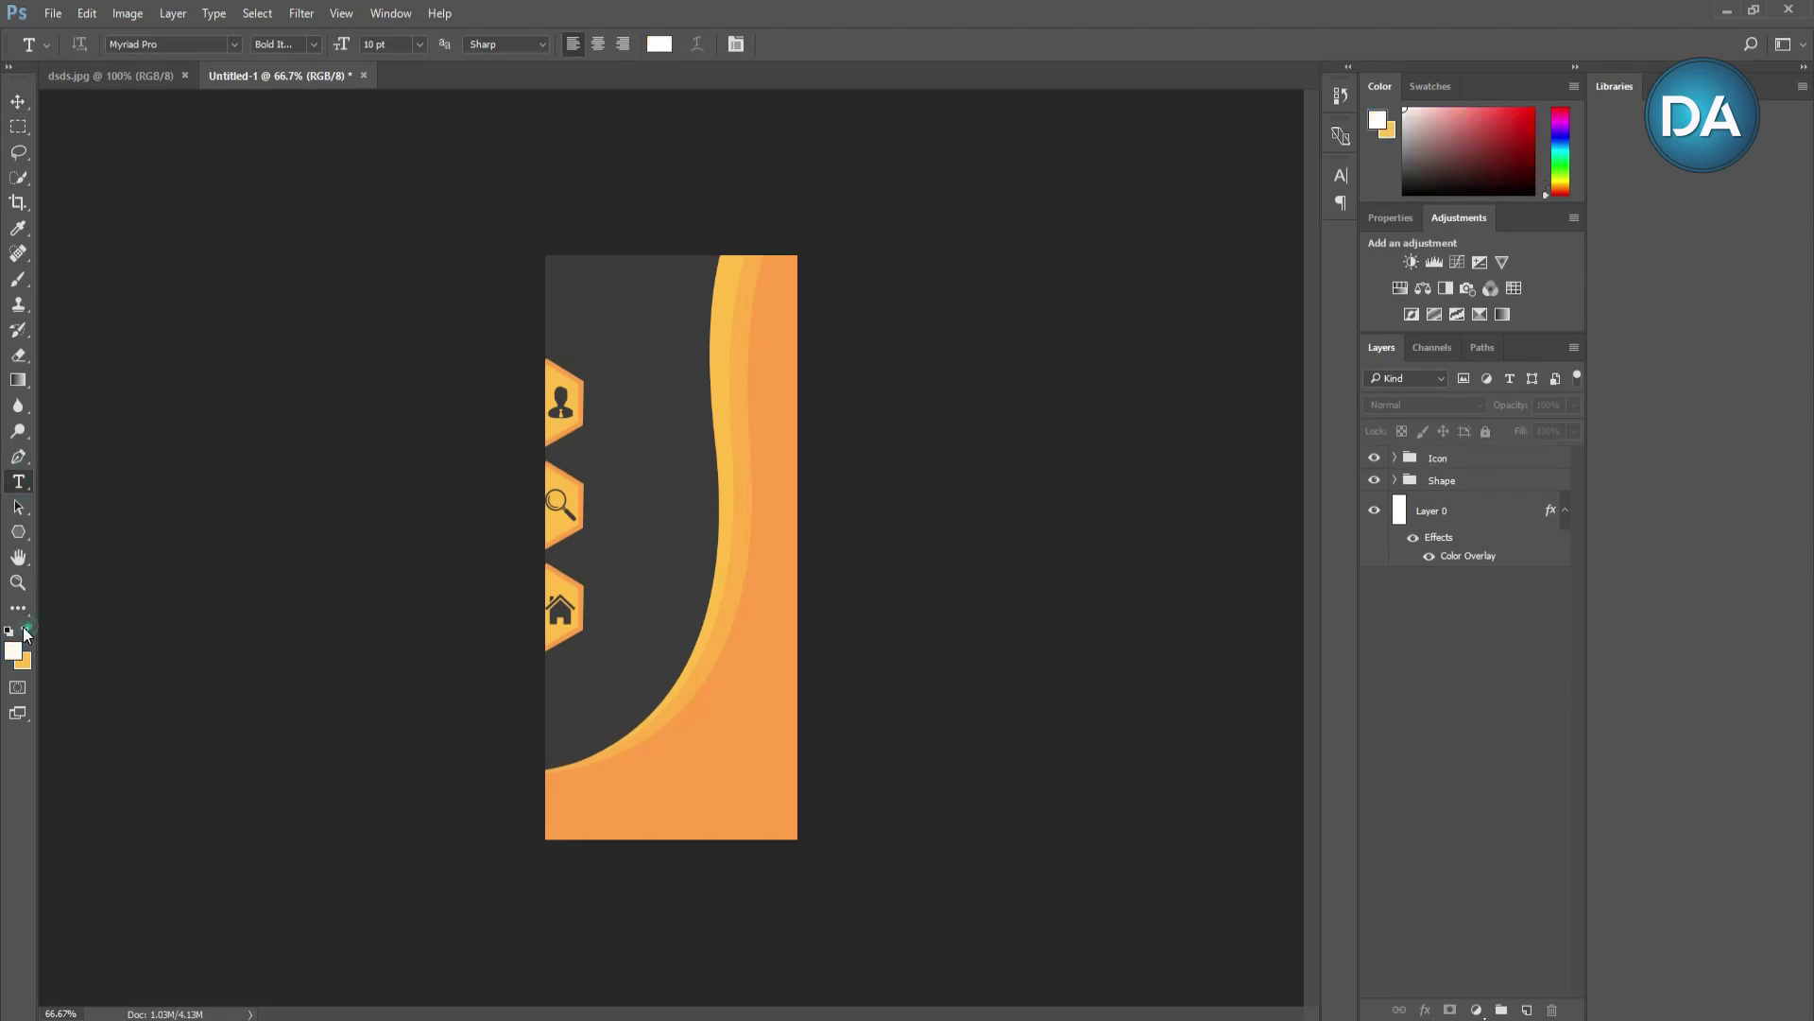
left_click(571, 313)
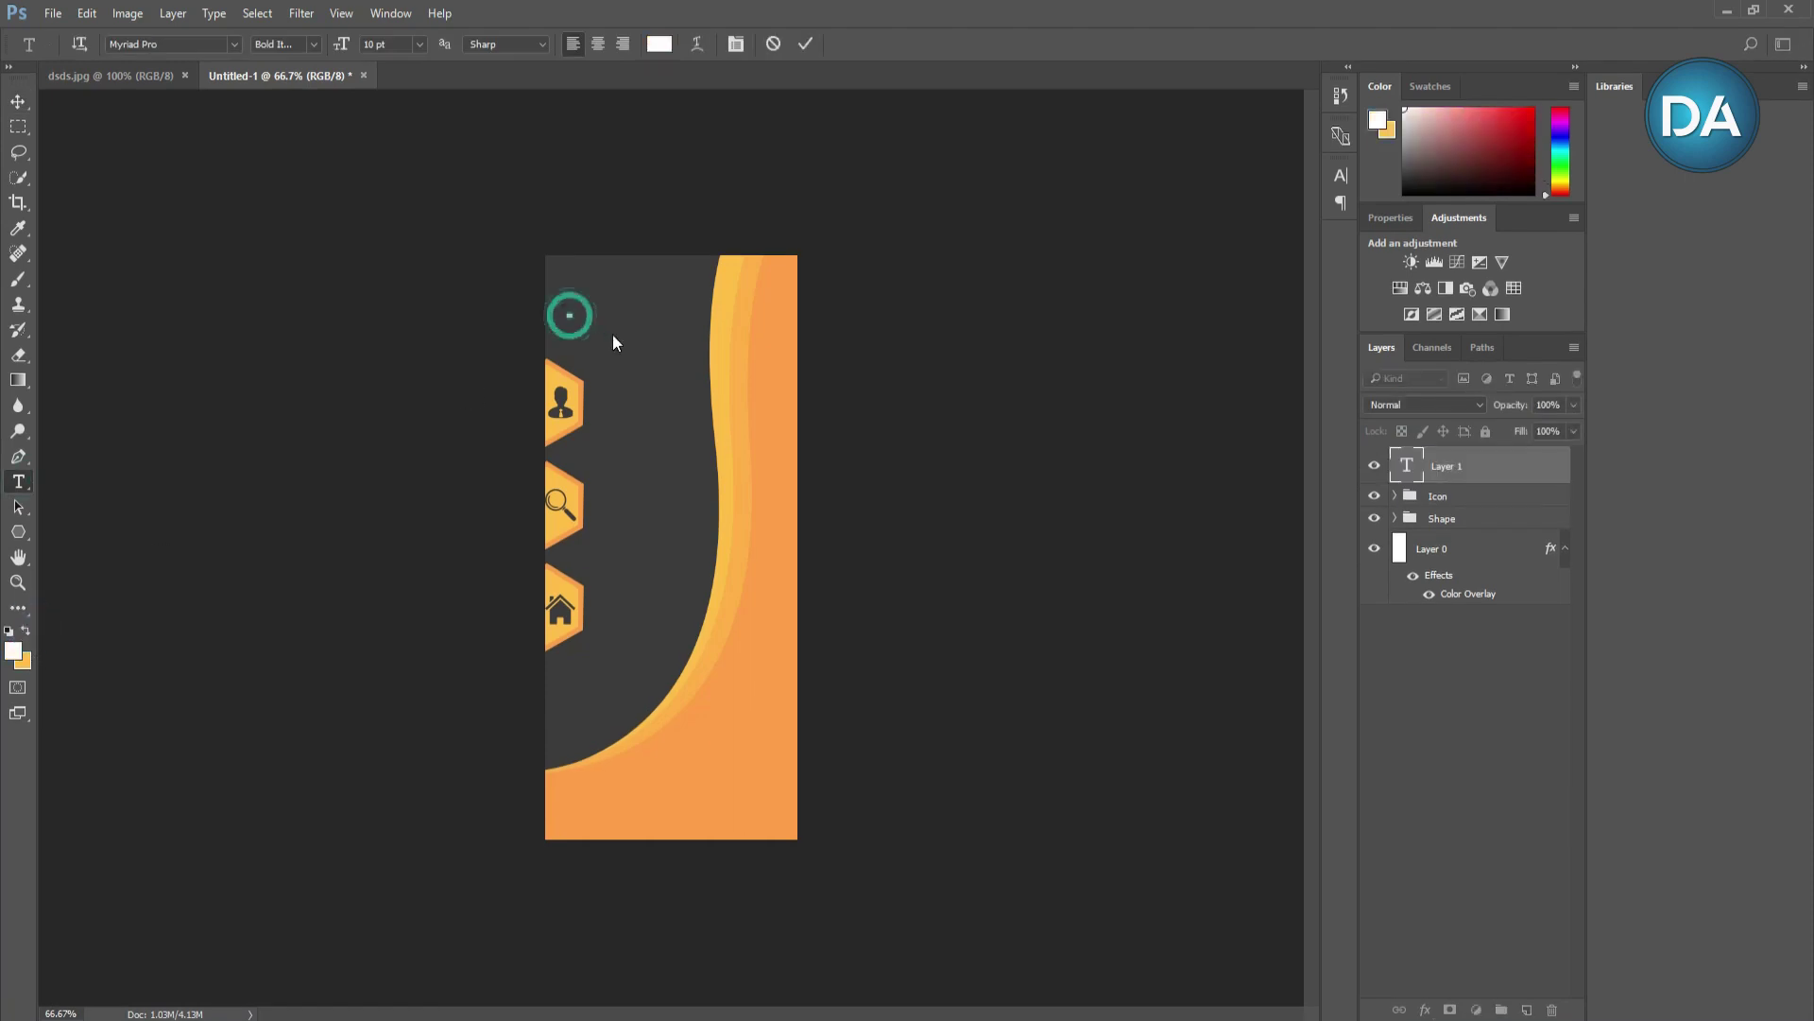
type("YOUR")
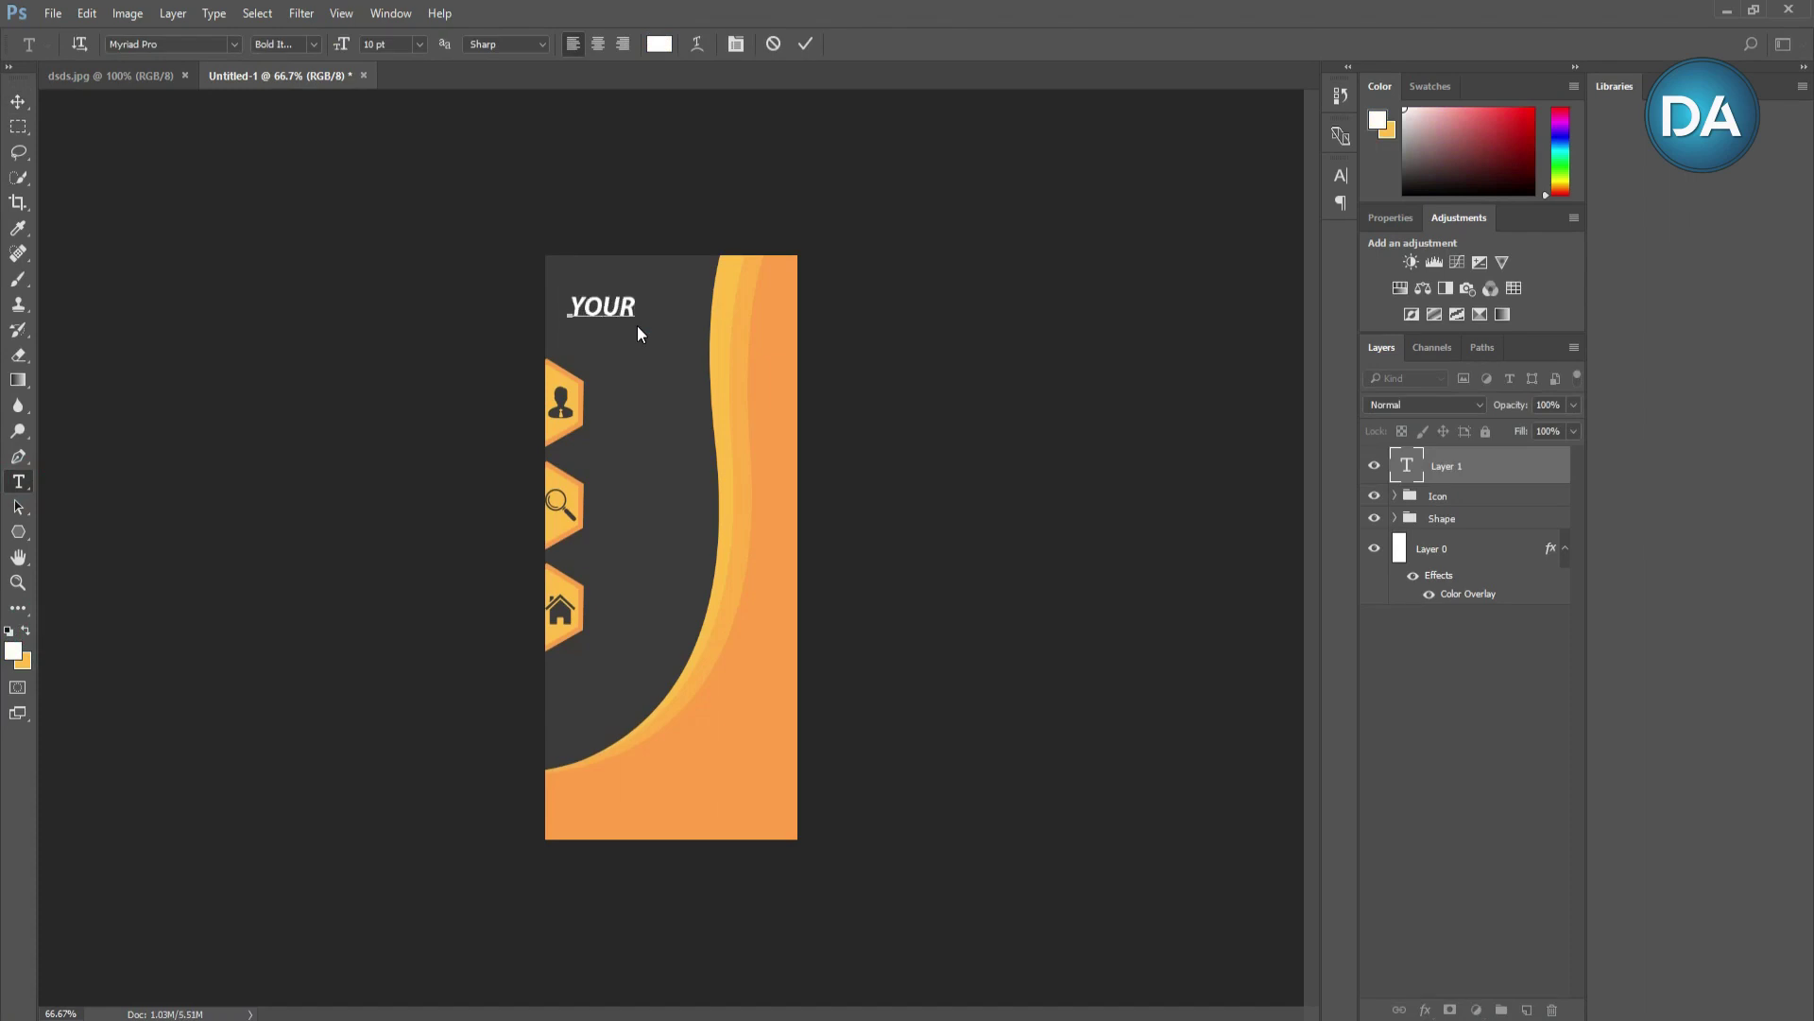
type(" MAIN TIT")
type("LE")
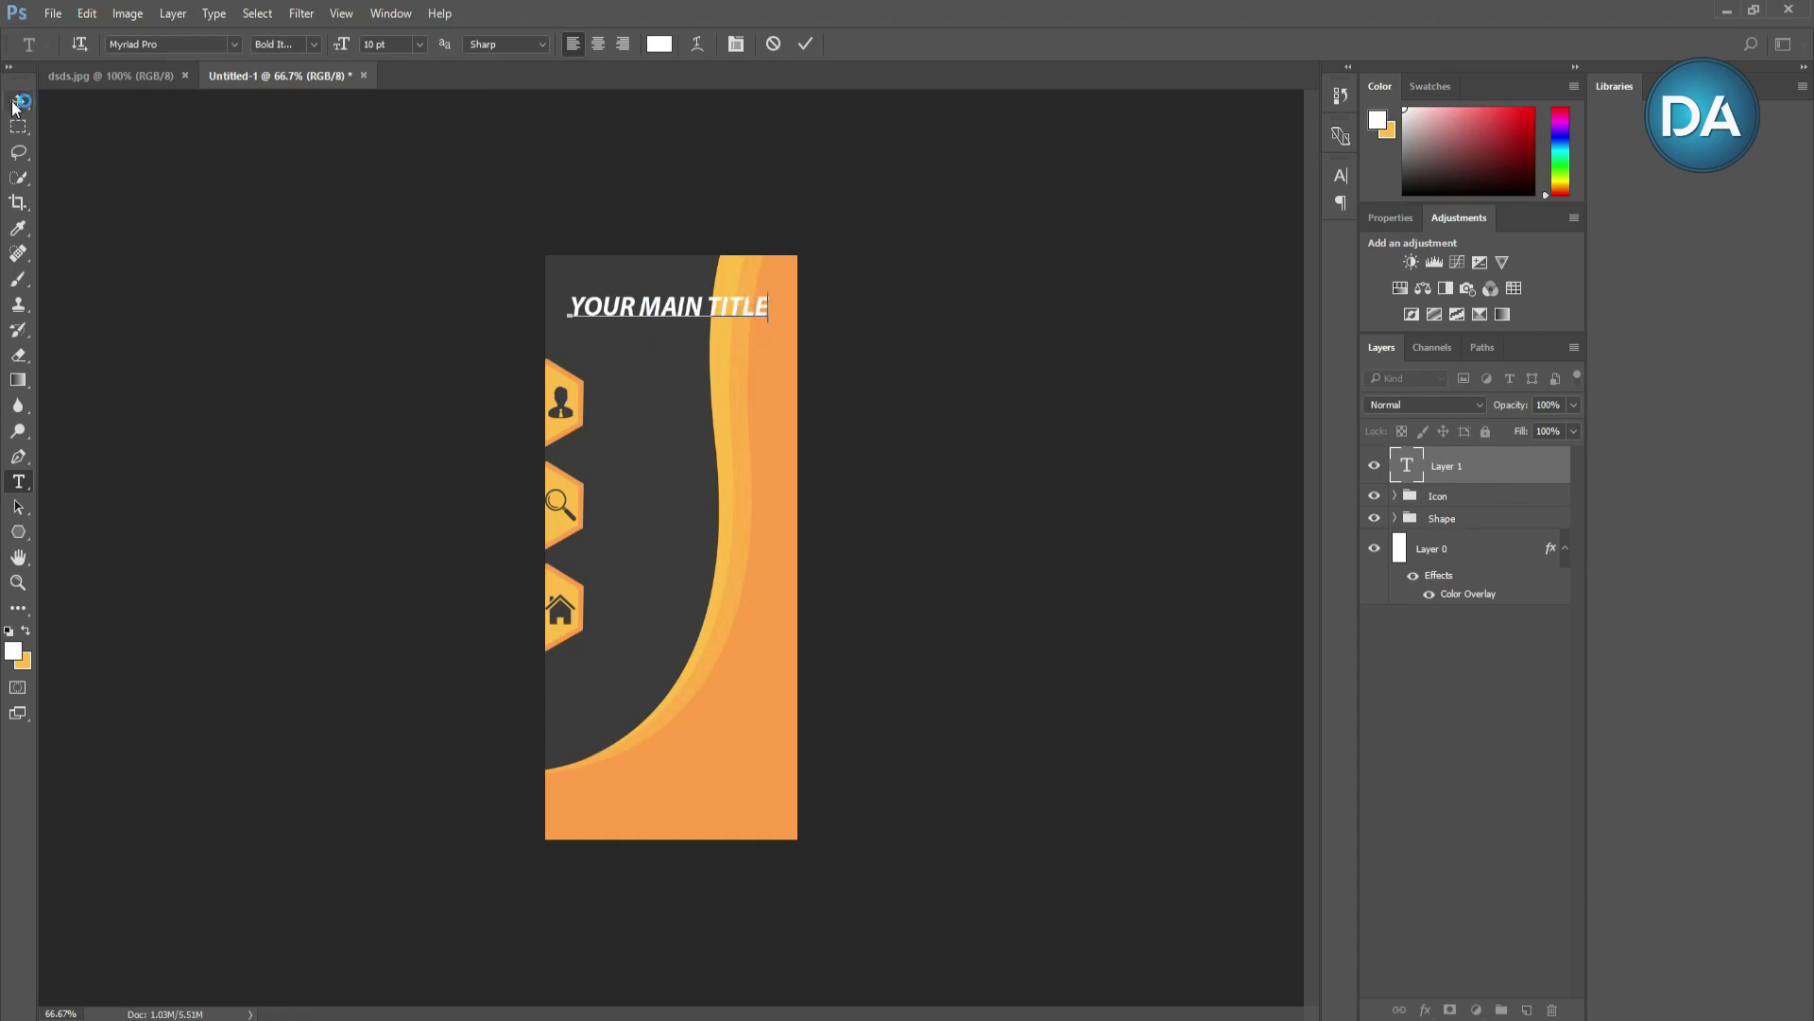
key("ctrl+Return")
left_click_drag(760, 332, 749, 323)
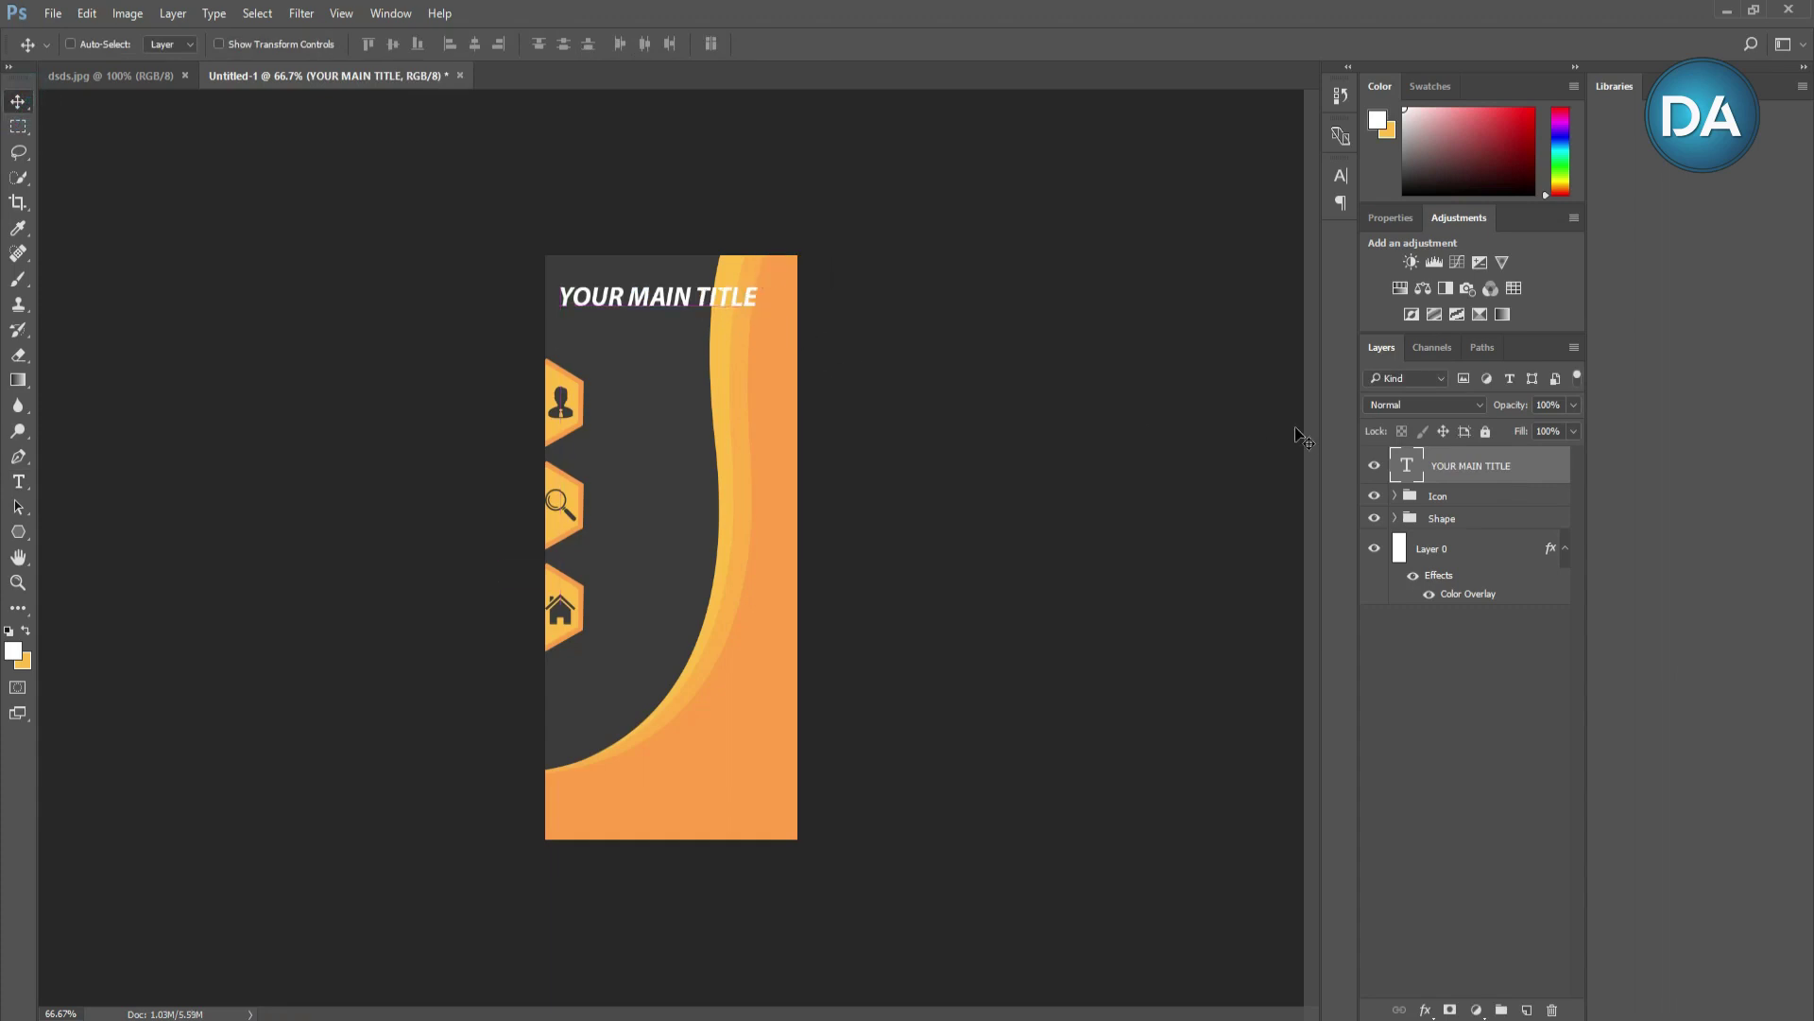
left_click(18, 482)
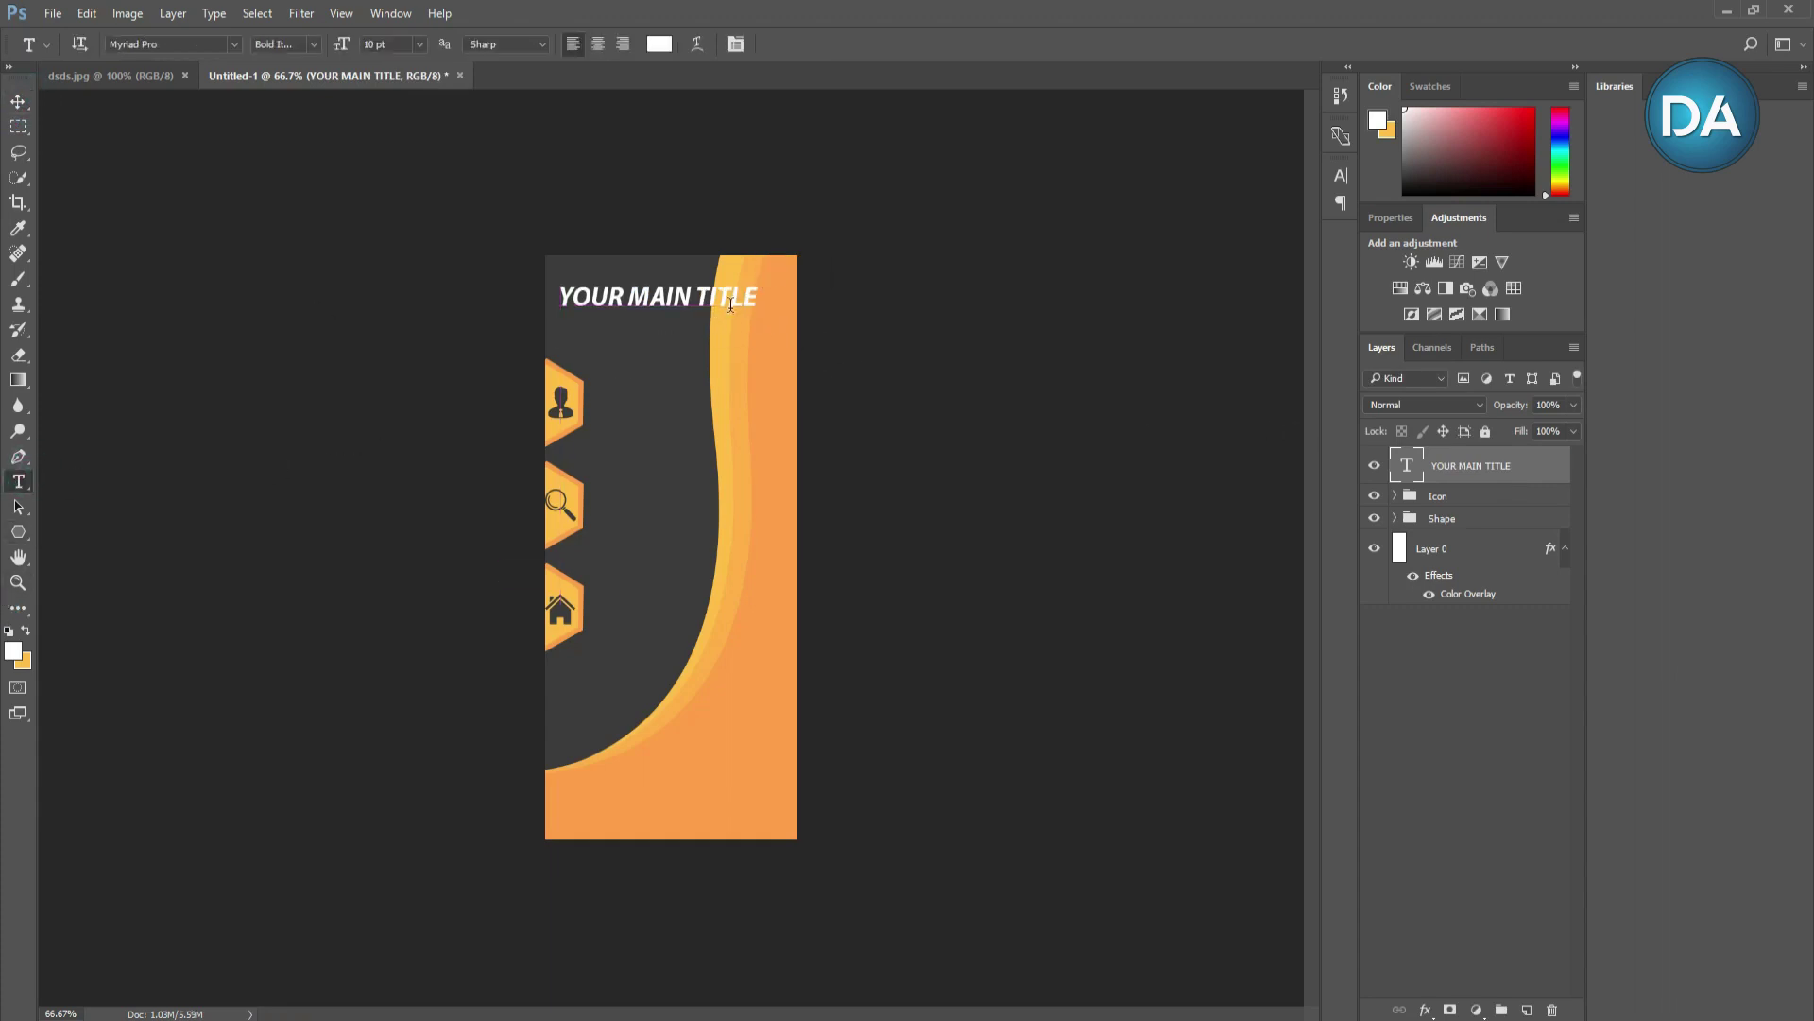
left_click(18, 102)
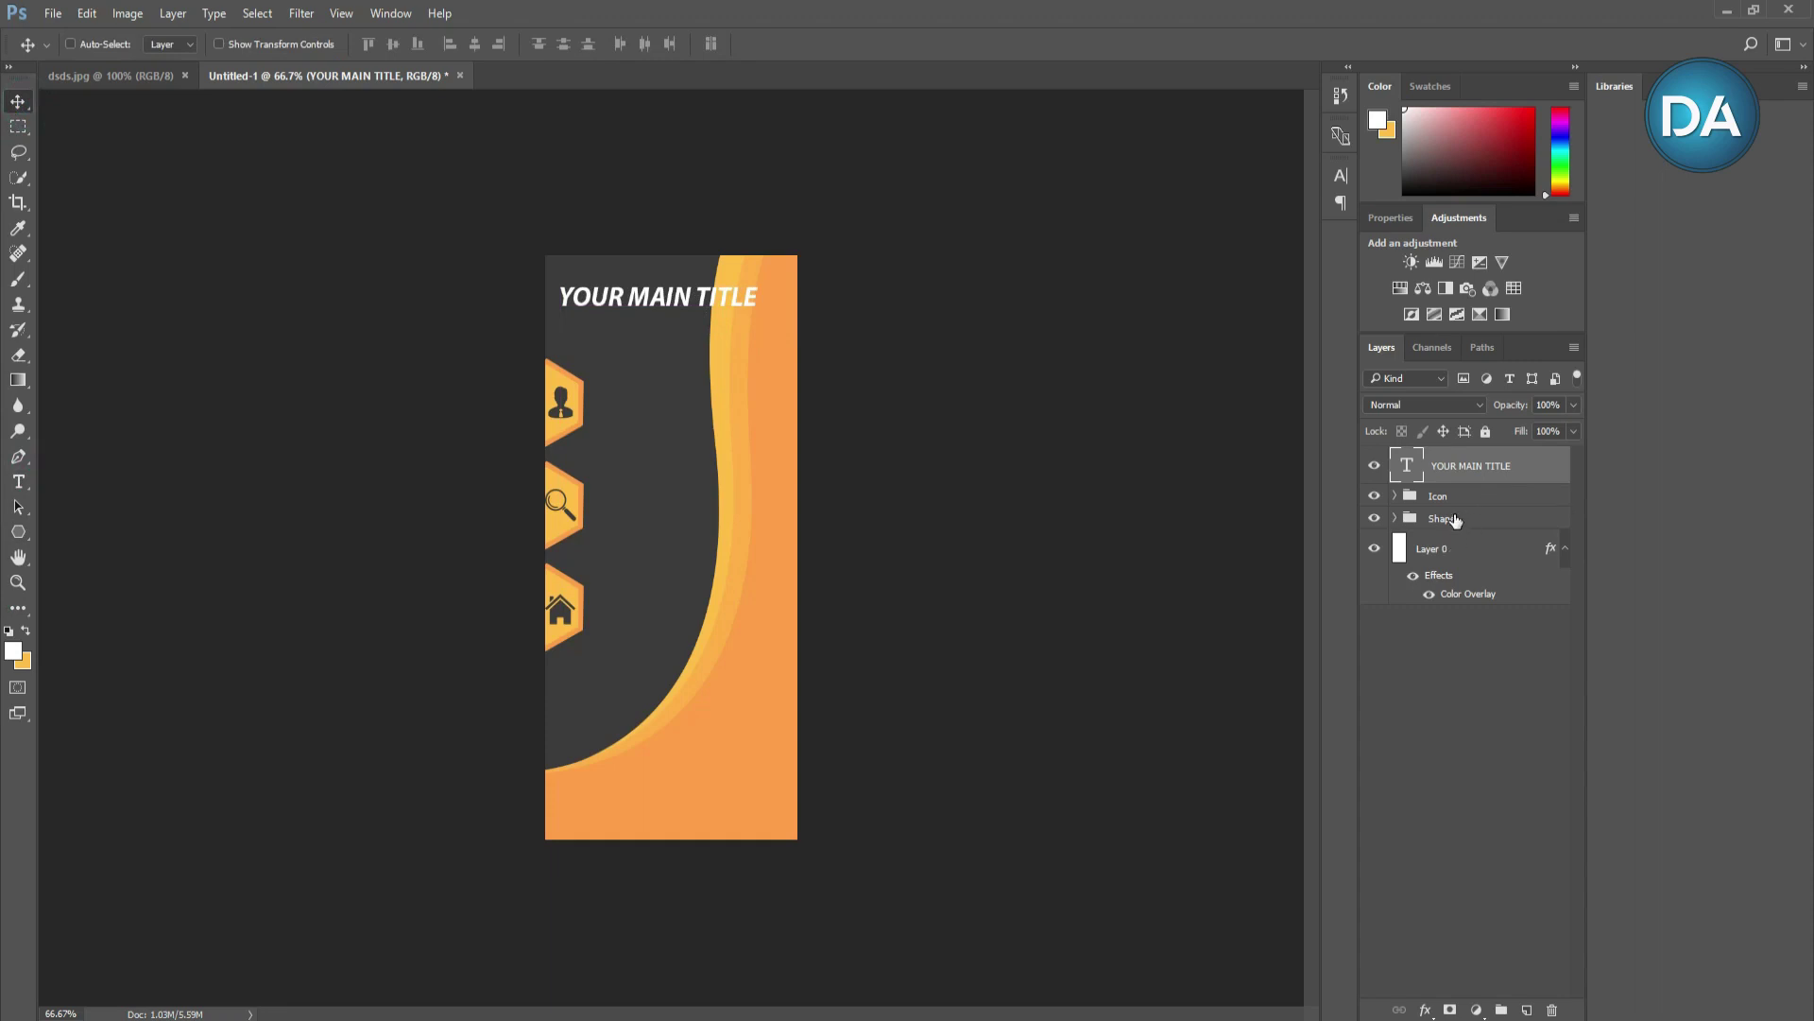
Step: Rotate the wave shape group about 2.8° and shift it slightly across the banner
left_click(1455, 520)
key("ctrl+t")
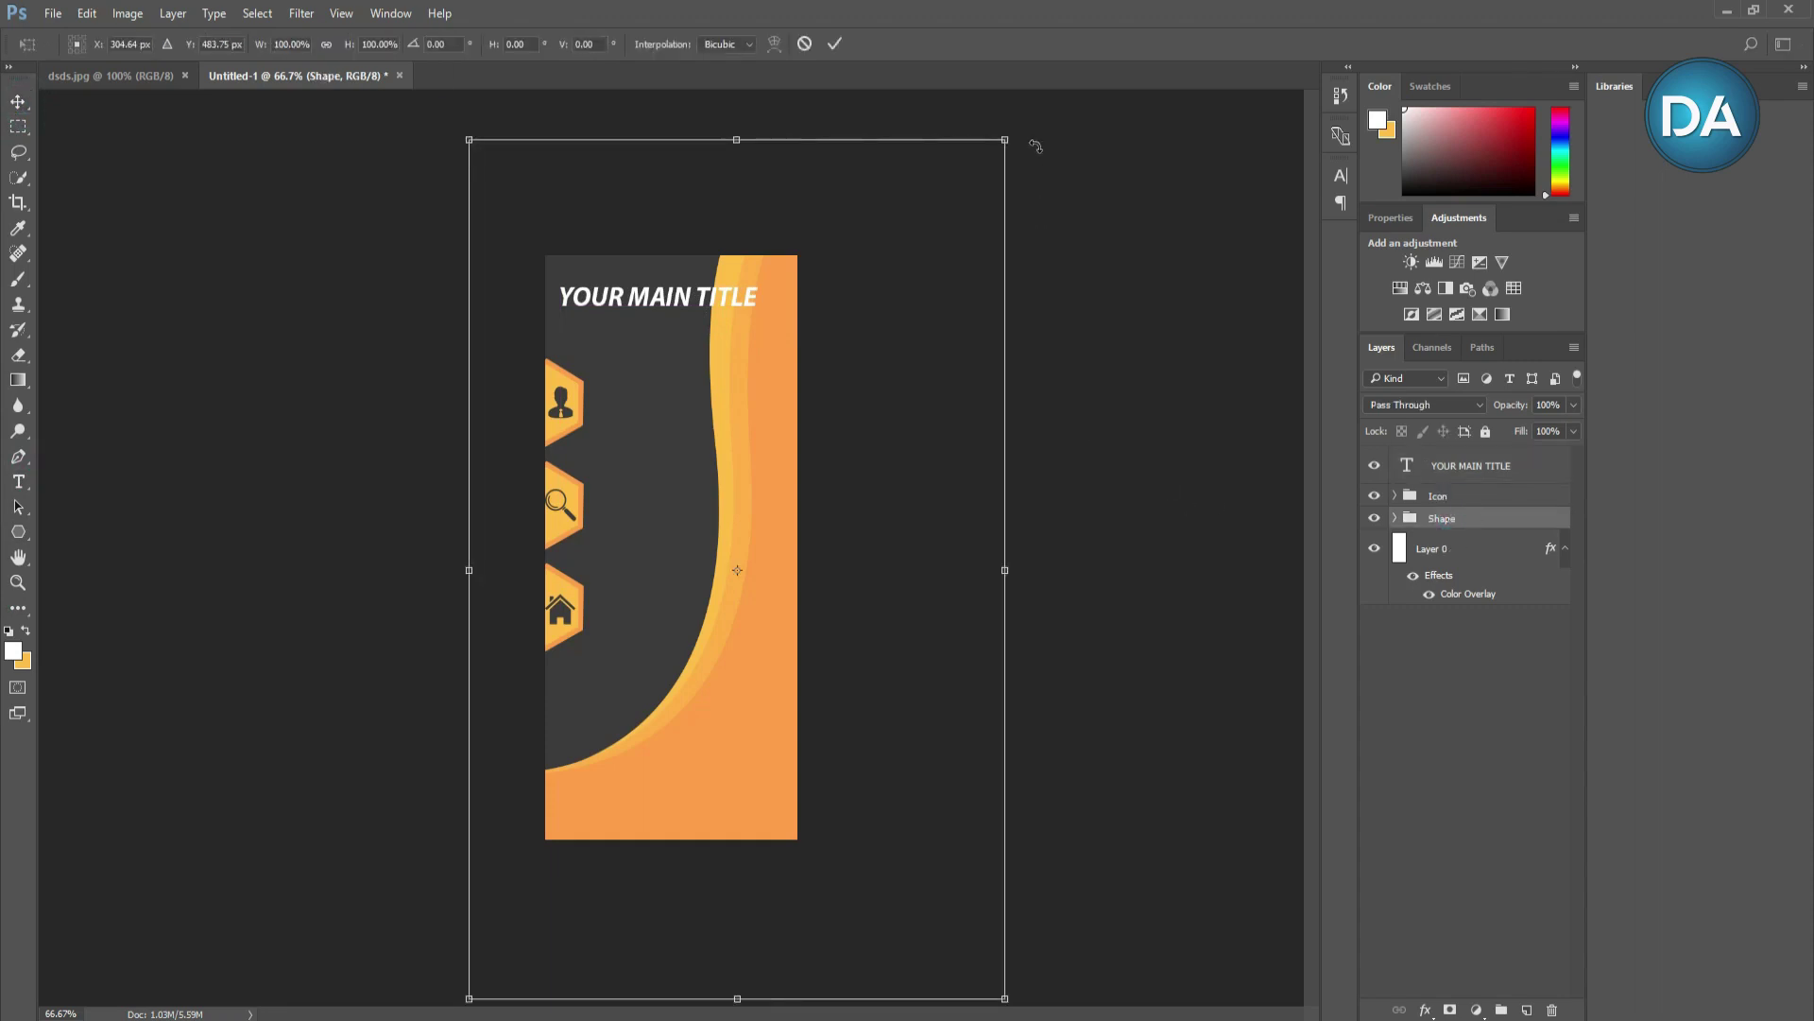
left_click_drag(1031, 135, 1045, 147)
left_click_drag(903, 288, 915, 308)
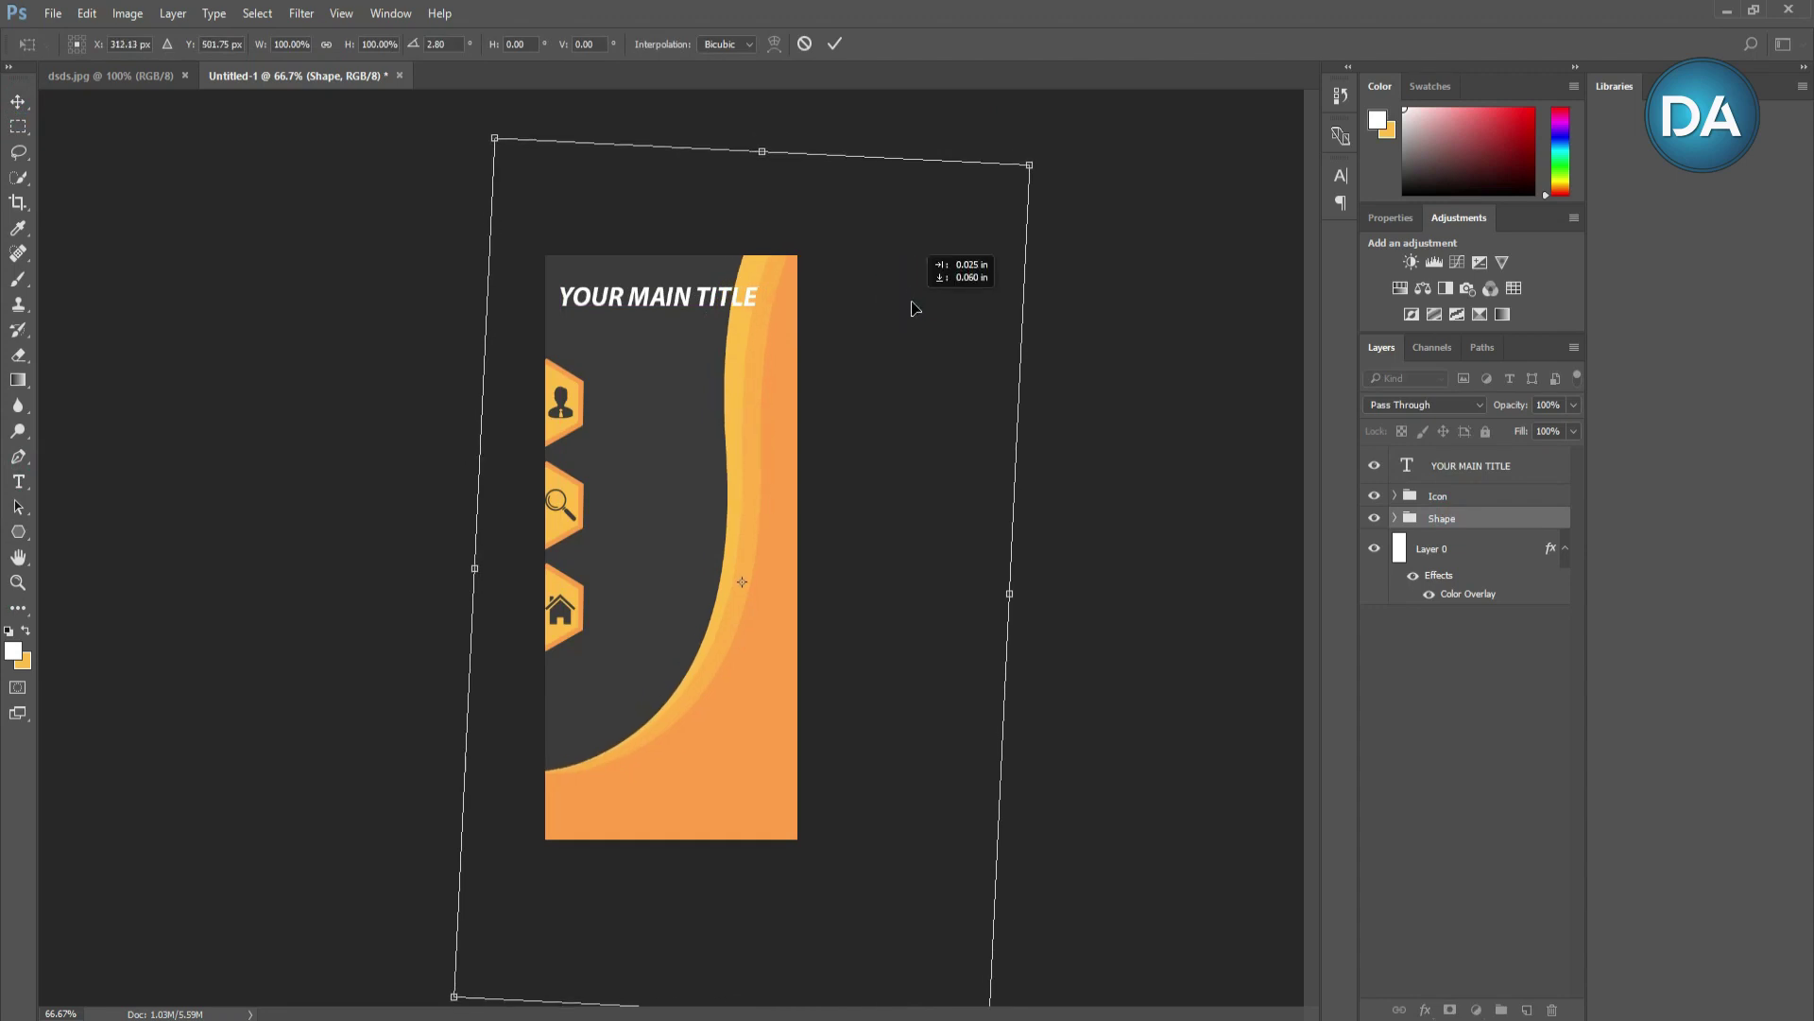
left_click(836, 44)
left_click_drag(688, 299, 693, 301)
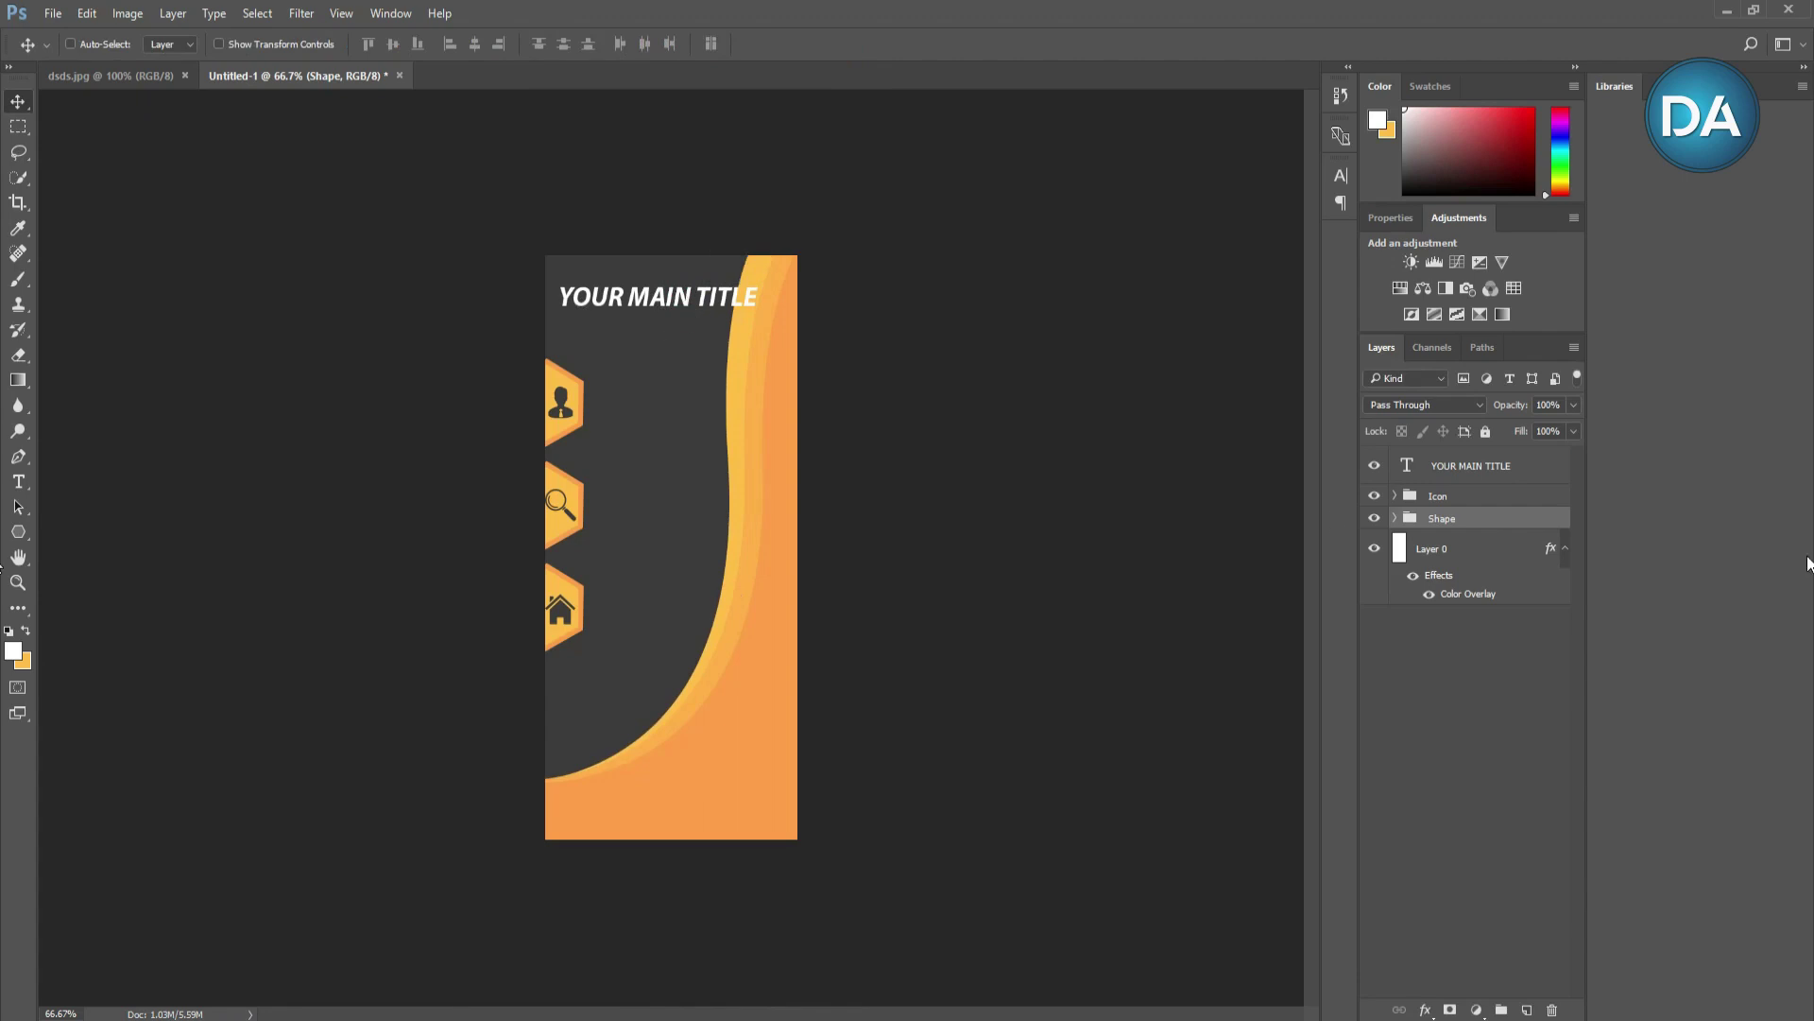
left_click(1431, 464)
Step: Scale the main title to about 91% and move it into the top-left corner
left_click_drag(641, 303, 631, 284)
key("ctrl+t")
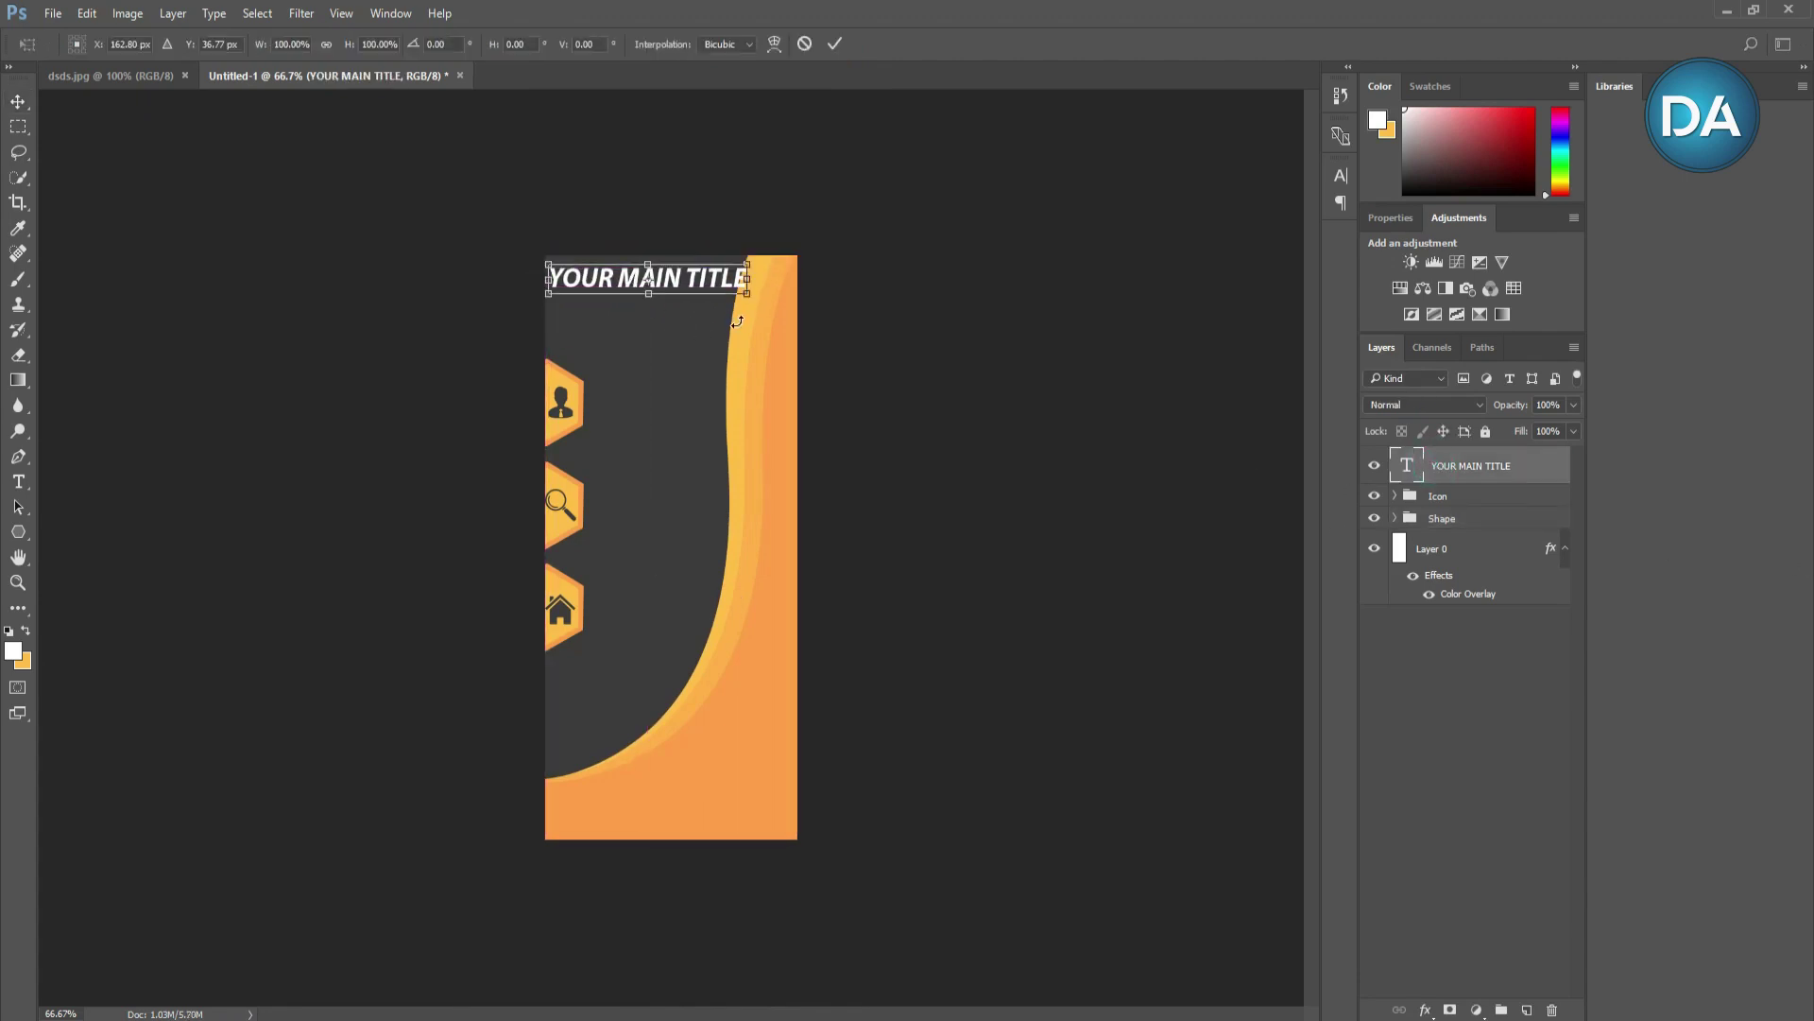
left_click_drag(748, 296, 740, 296)
key("Left")
key("Left")
key("Left")
key("Left")
key("Left")
key("Left")
key("Left")
key("Left")
key("Left")
key("Left")
key("Left")
key("Left")
key("Up")
key("Up")
key("Up")
key("Up")
key("Up")
key("Up")
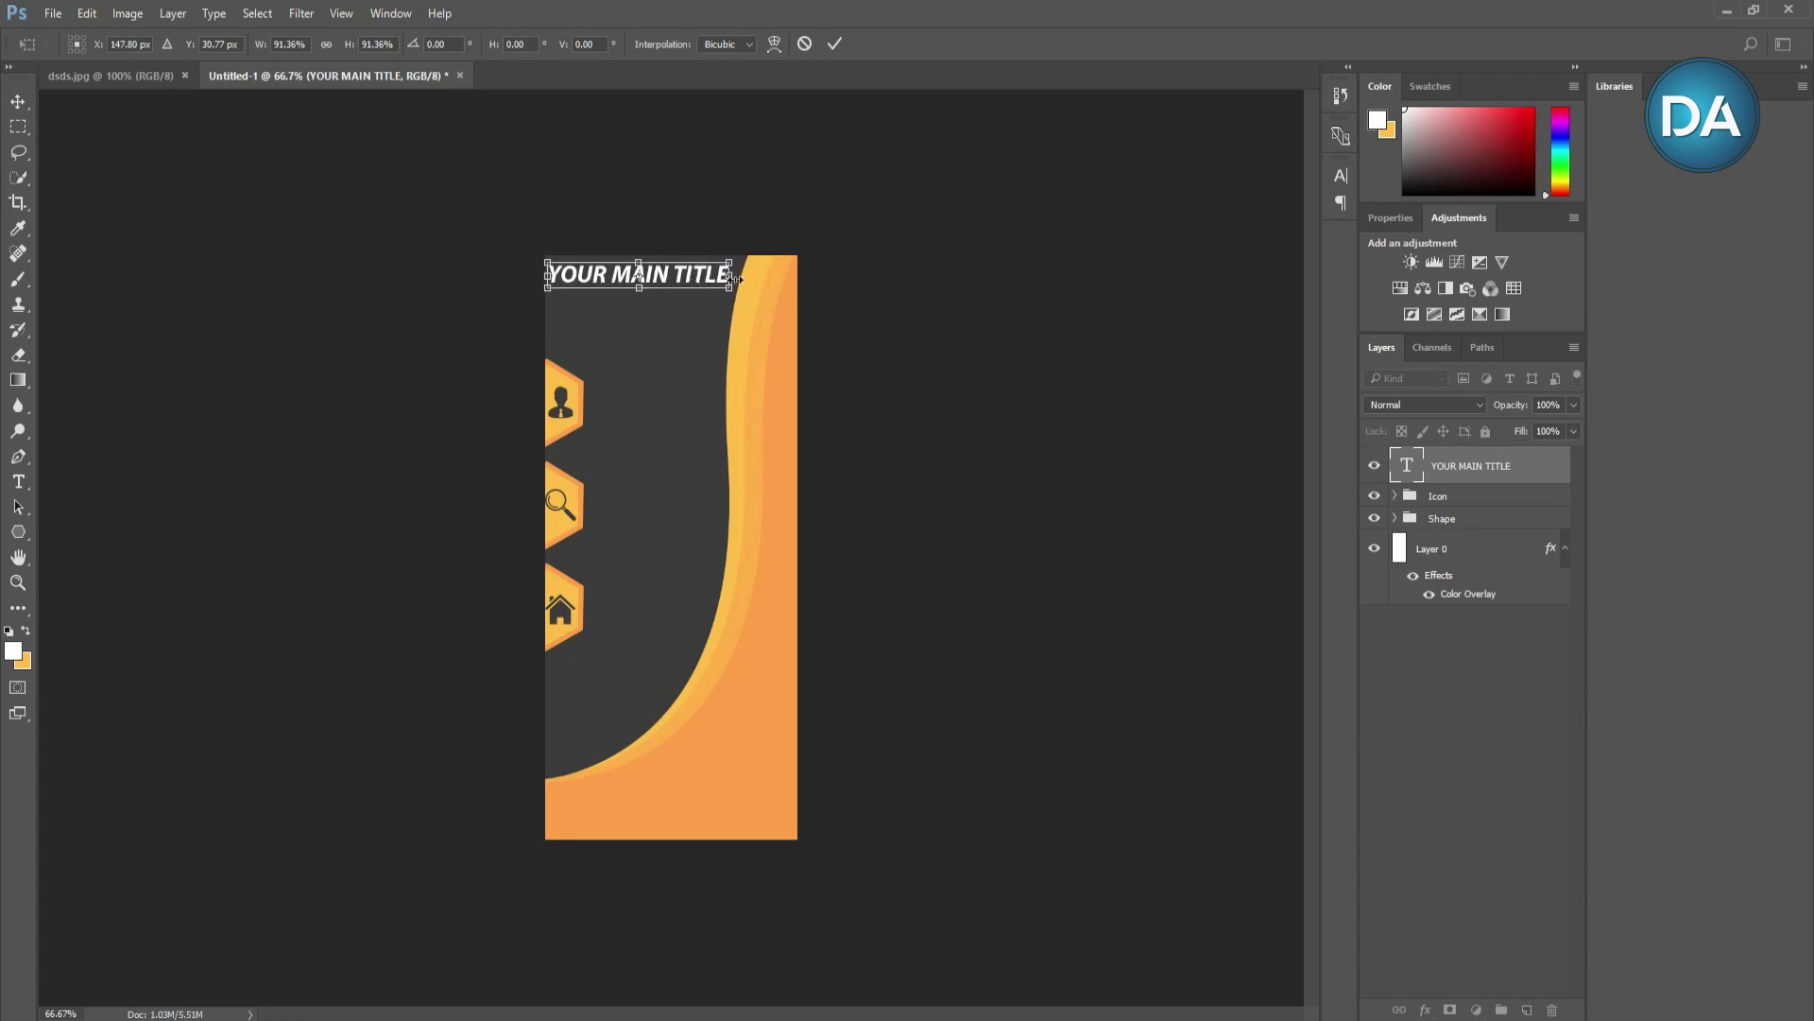
left_click(835, 43)
Step: Recolour the word TITLE in the main title orange
left_click(19, 482)
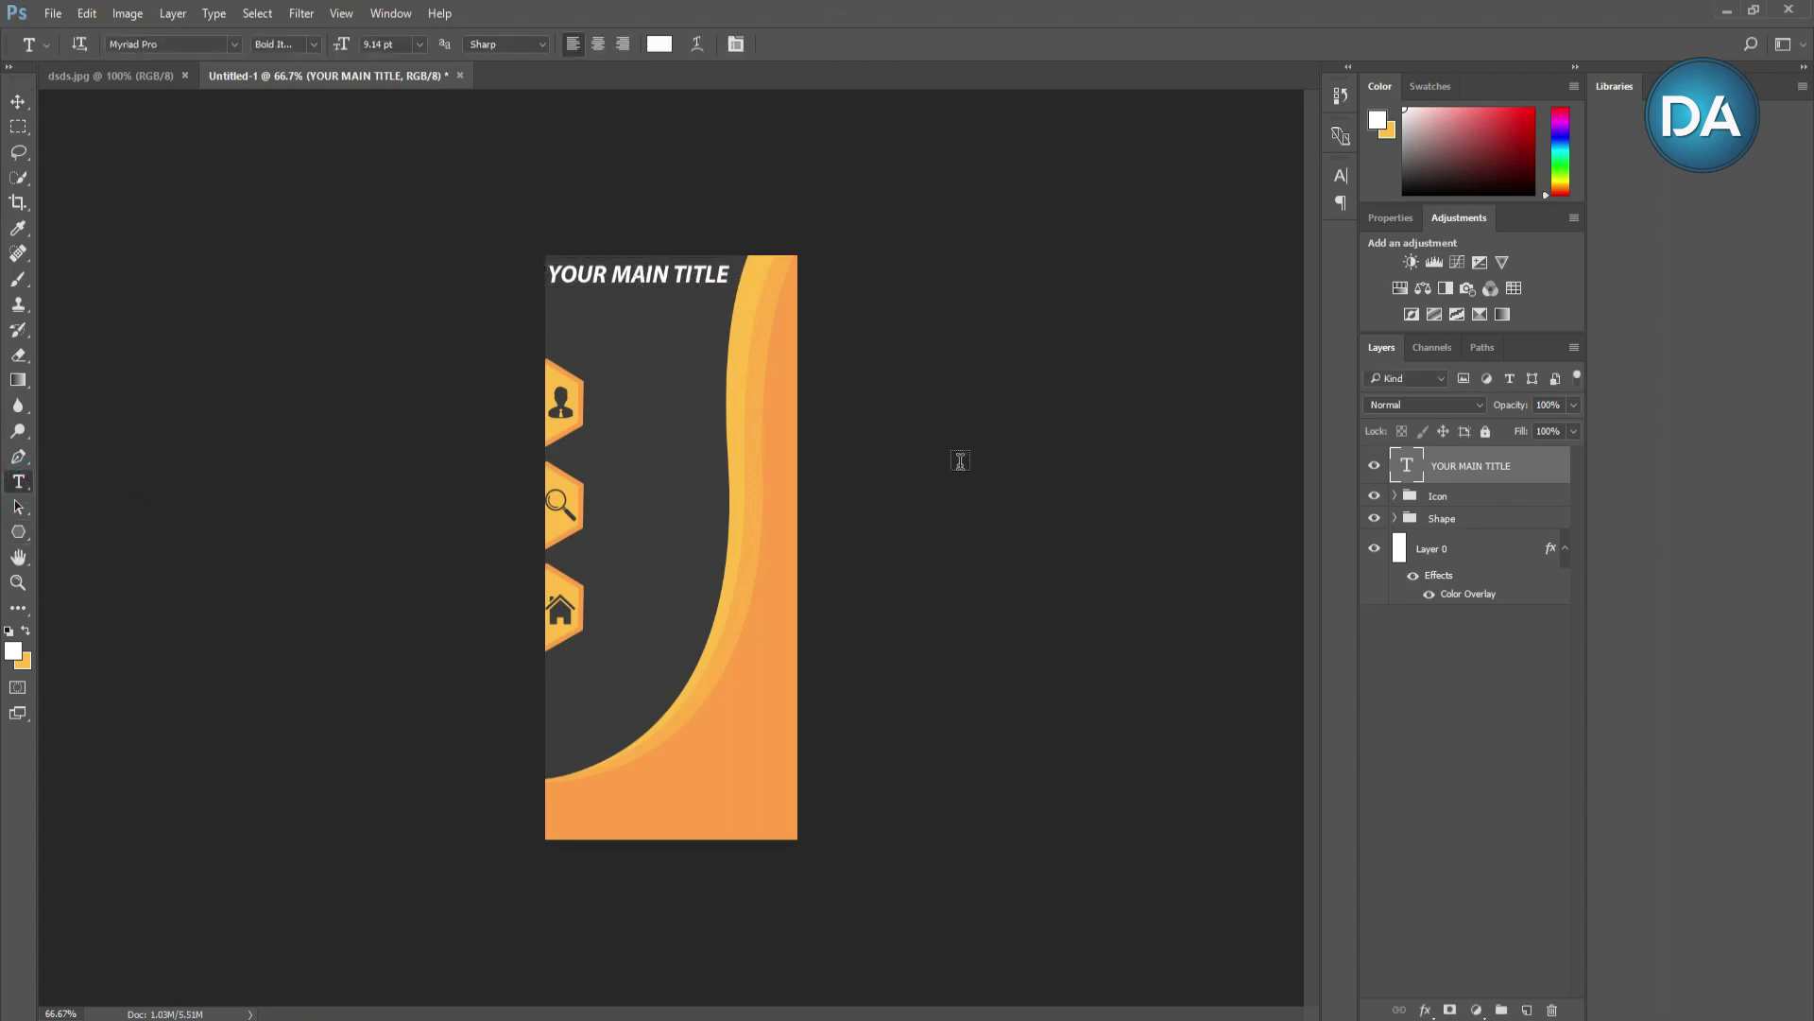
left_click(731, 281)
double_click(695, 274)
left_click(26, 629)
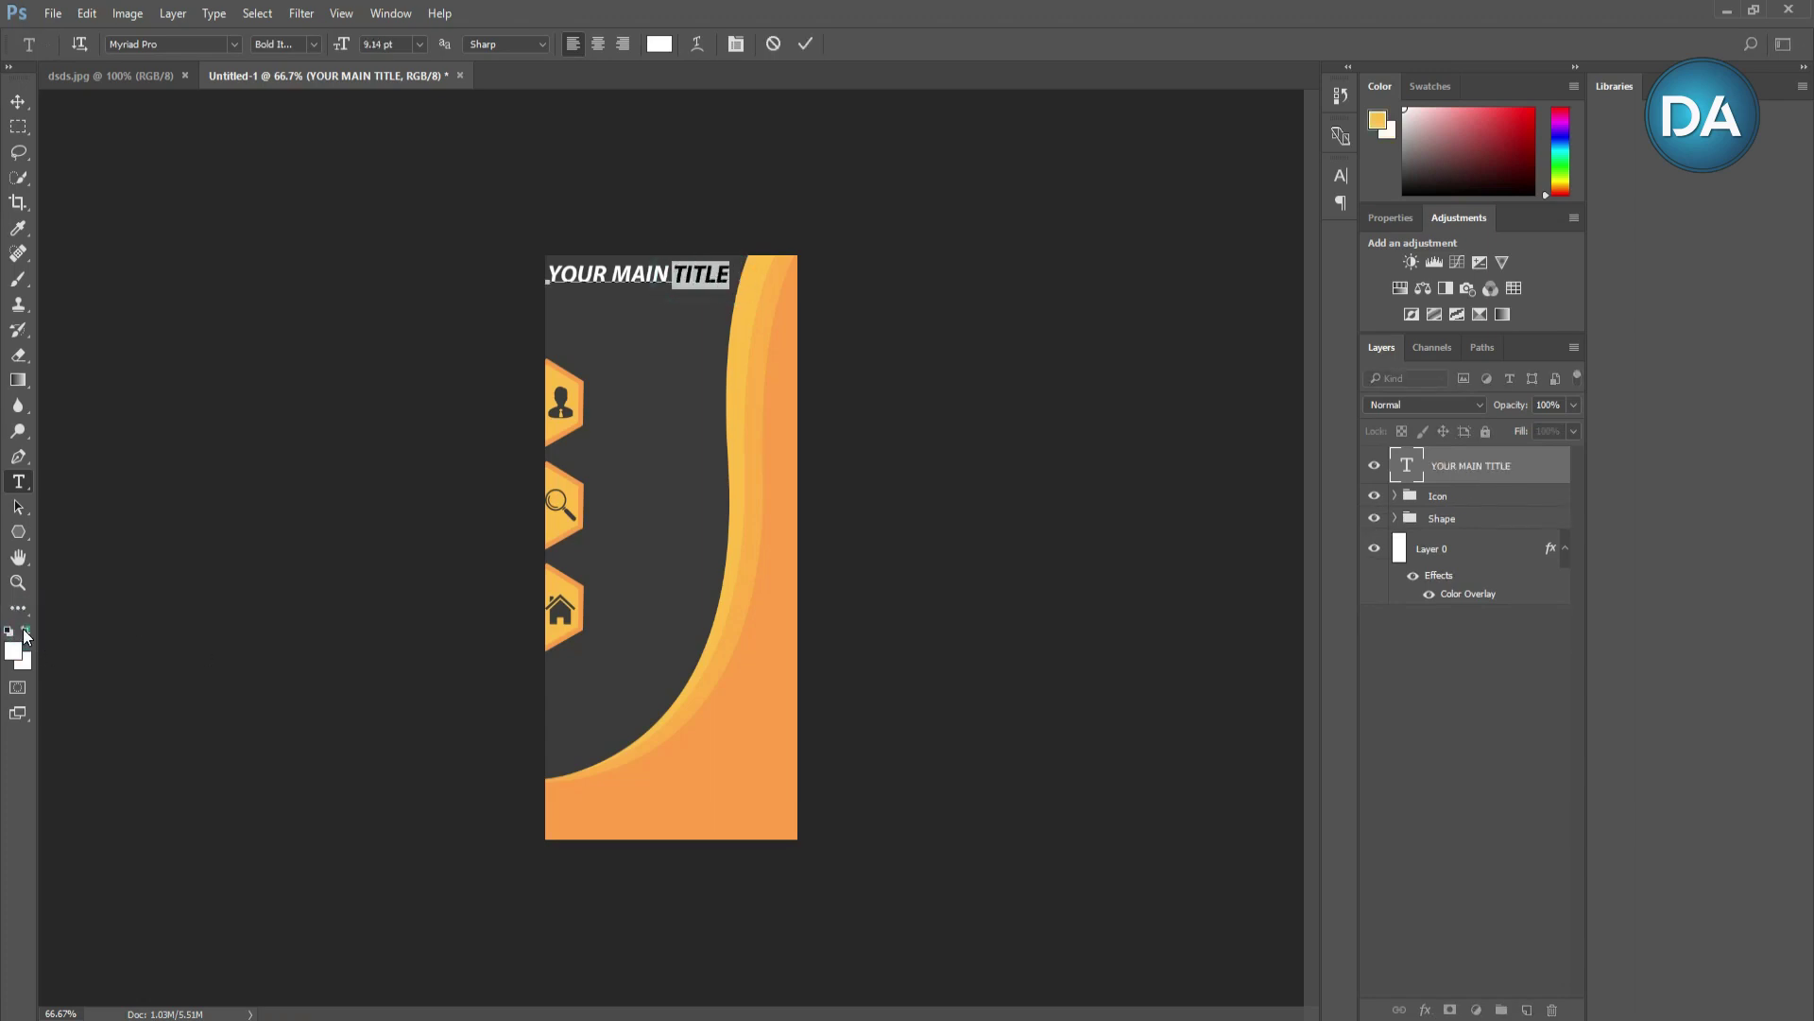
left_click(21, 101)
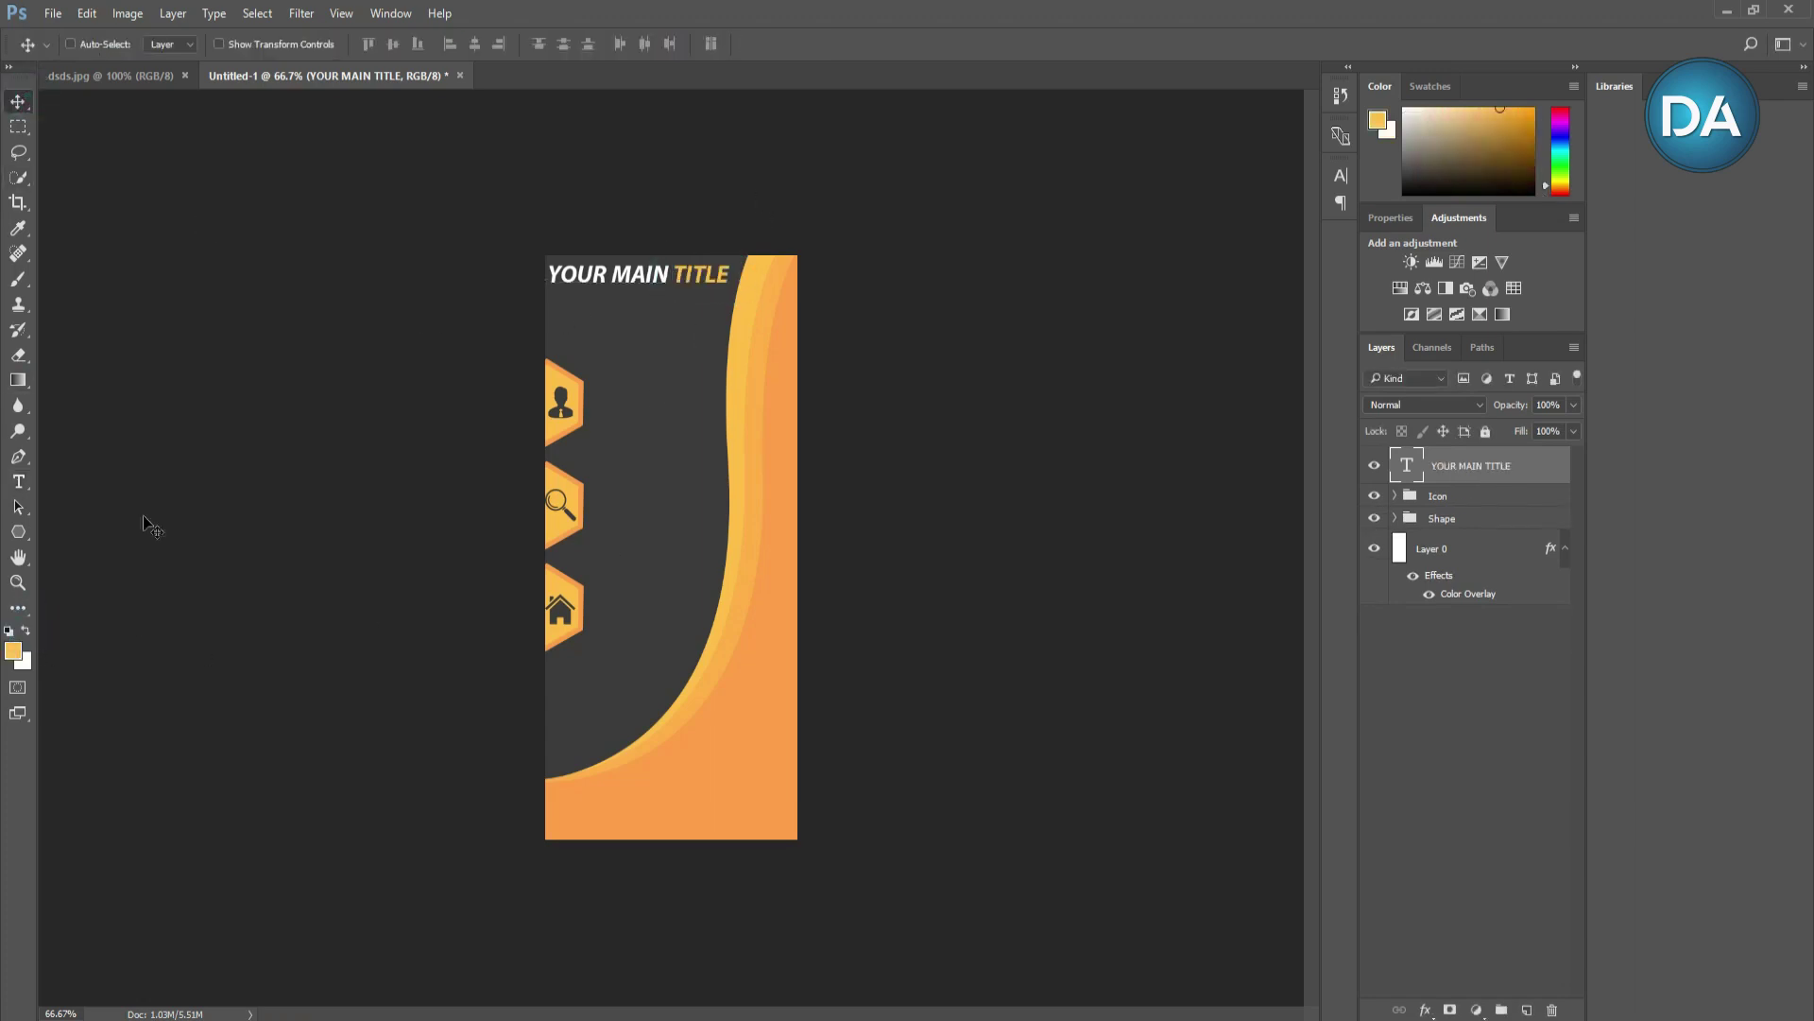
Step: Type a tagline line below the title and move it left
left_click(19, 482)
left_click(610, 317)
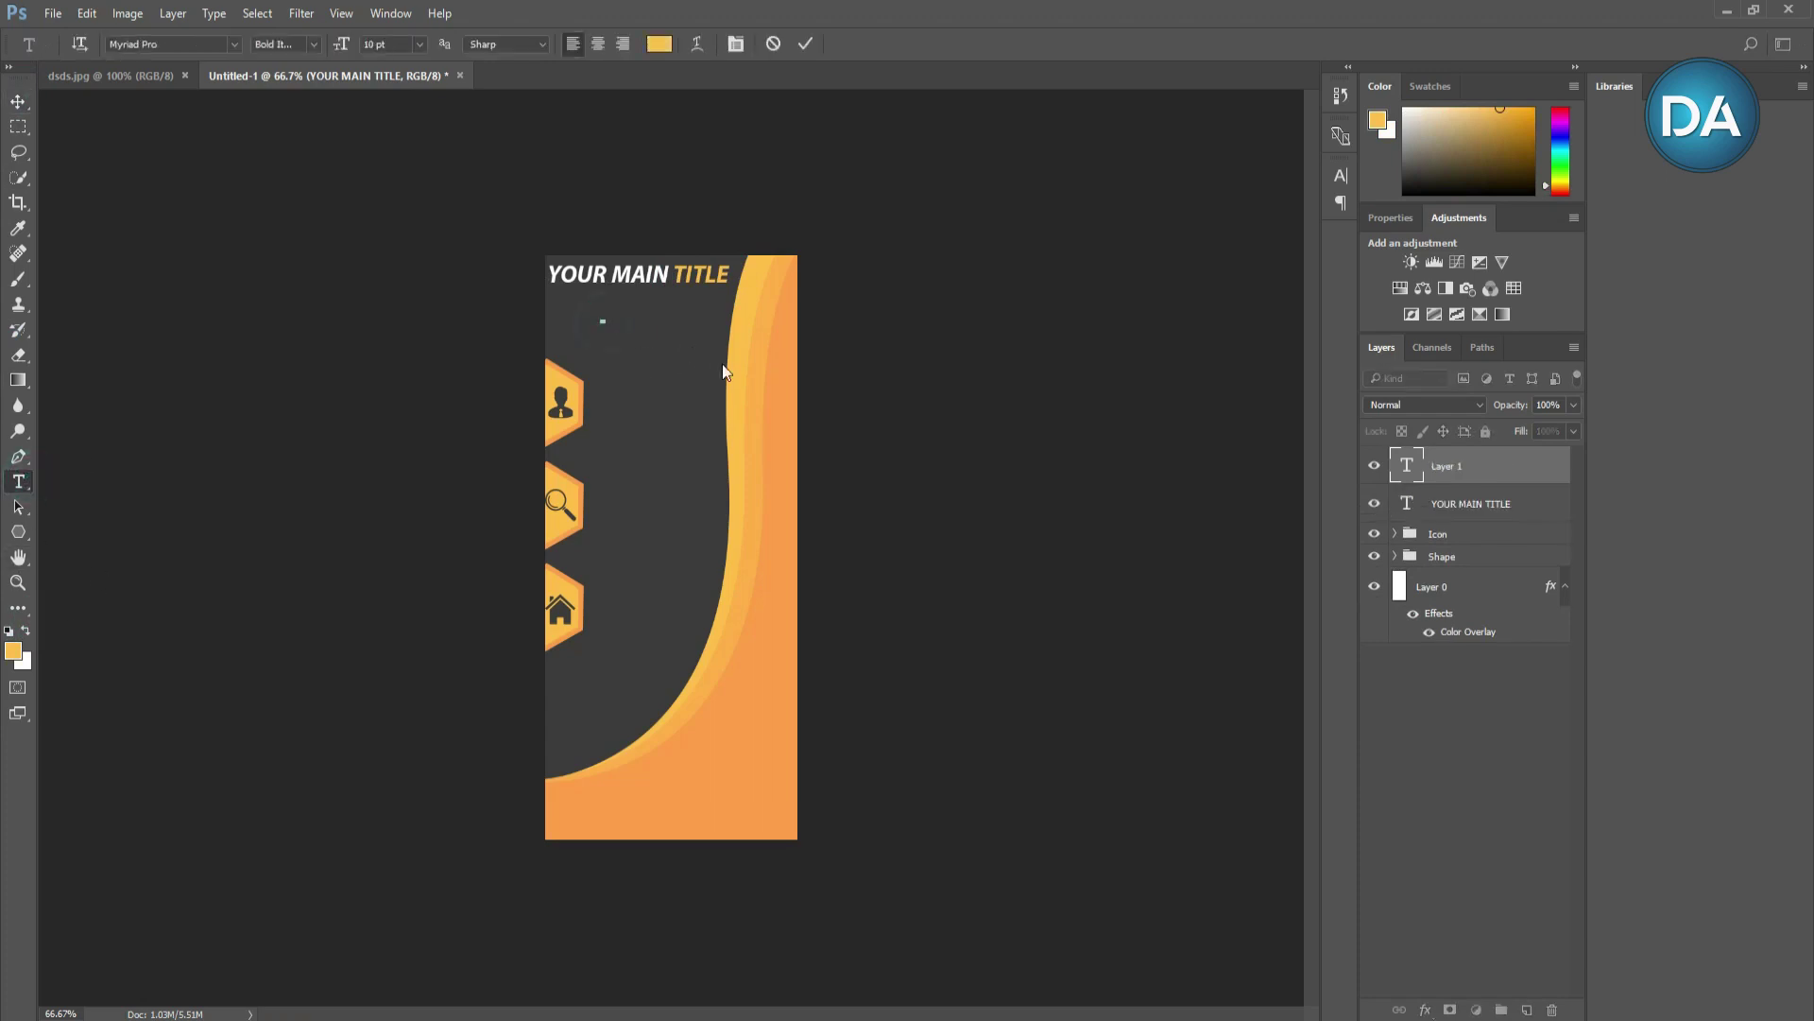
type("yOUR")
key("BackSpace")
key("BackSpace")
key("BackSpace")
key("BackSpace")
type("YOUR TAG")
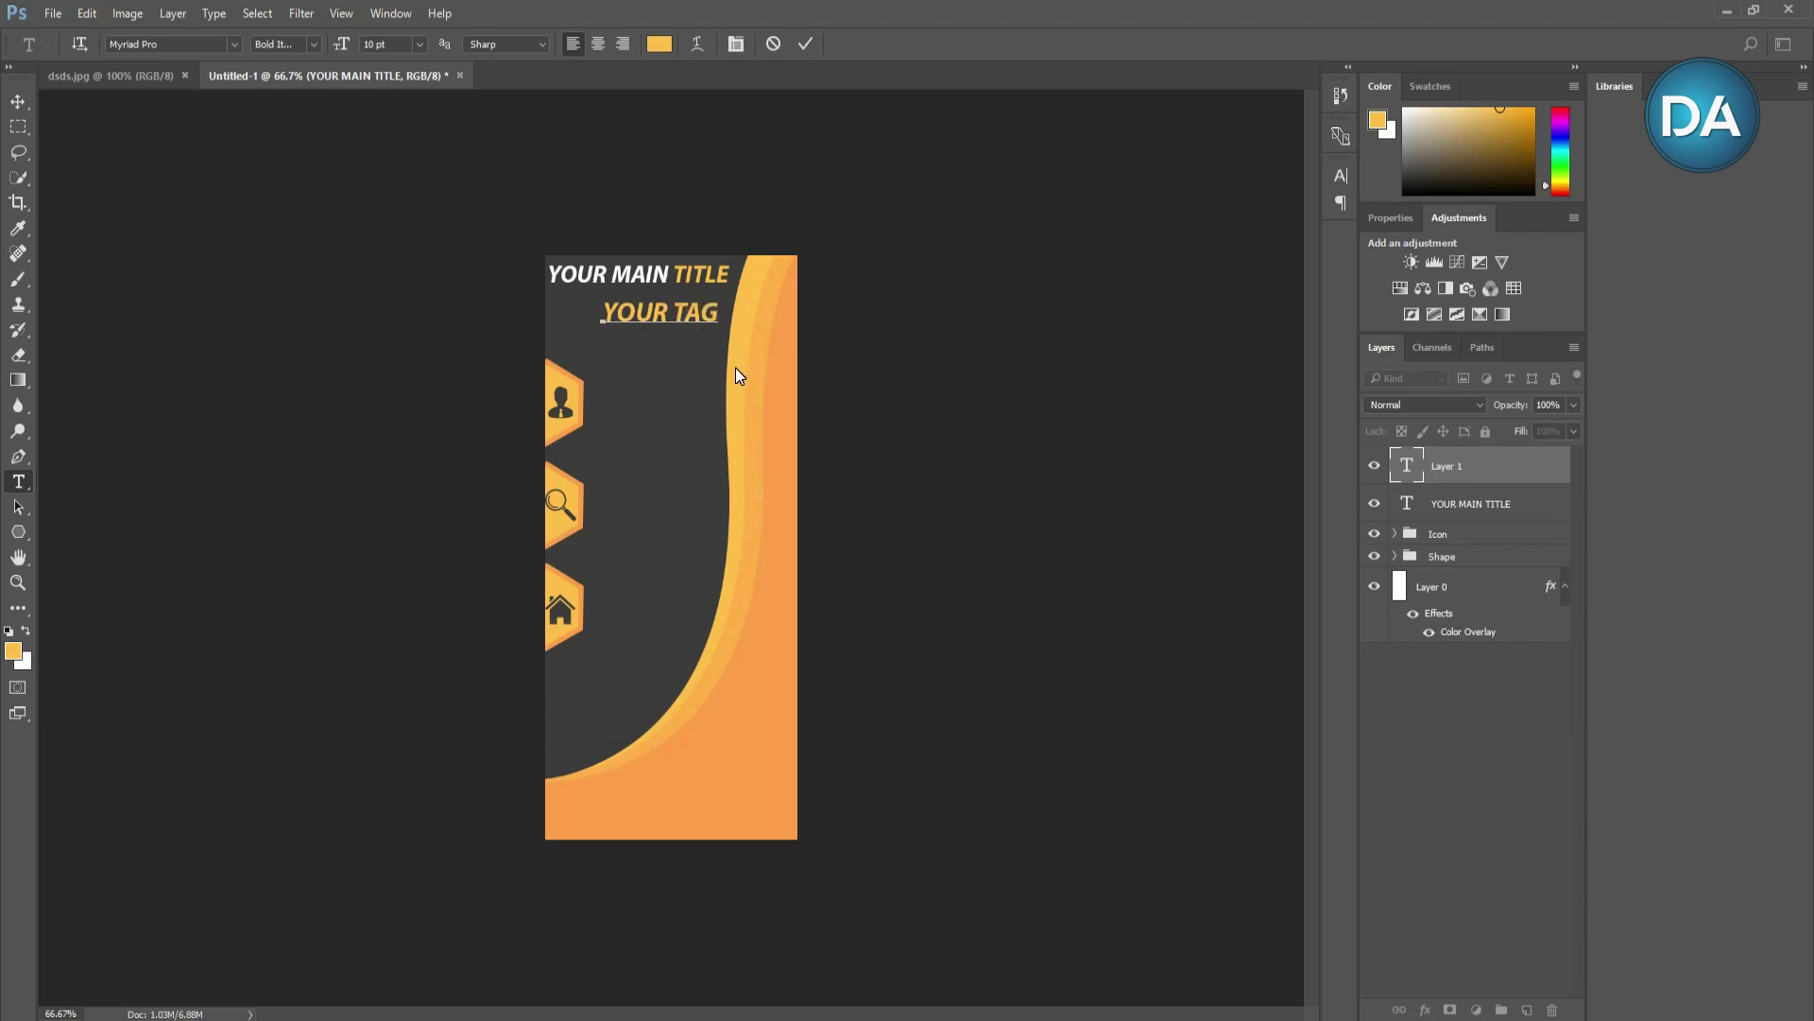
type(" HE")
type("RE")
left_click(19, 102)
left_click_drag(712, 317, 641, 327)
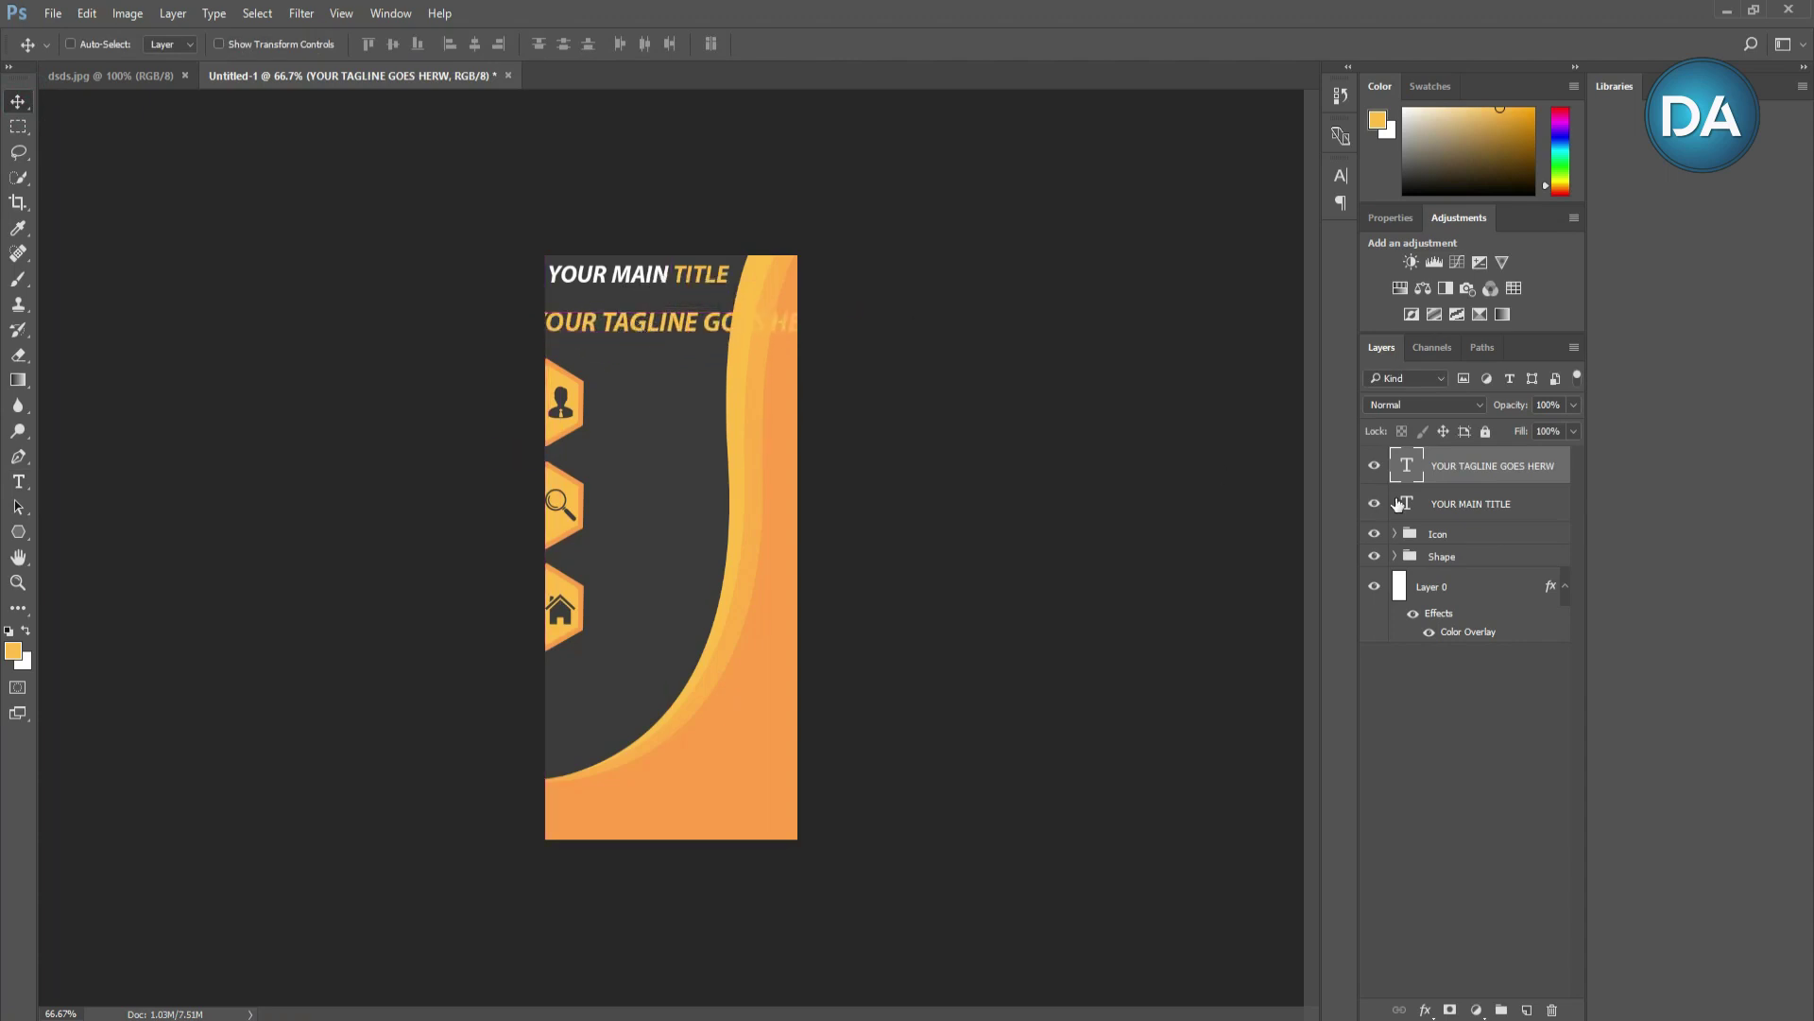
Step: Make the tagline text white and shift it right and down
double_click(1407, 465)
left_click(25, 630)
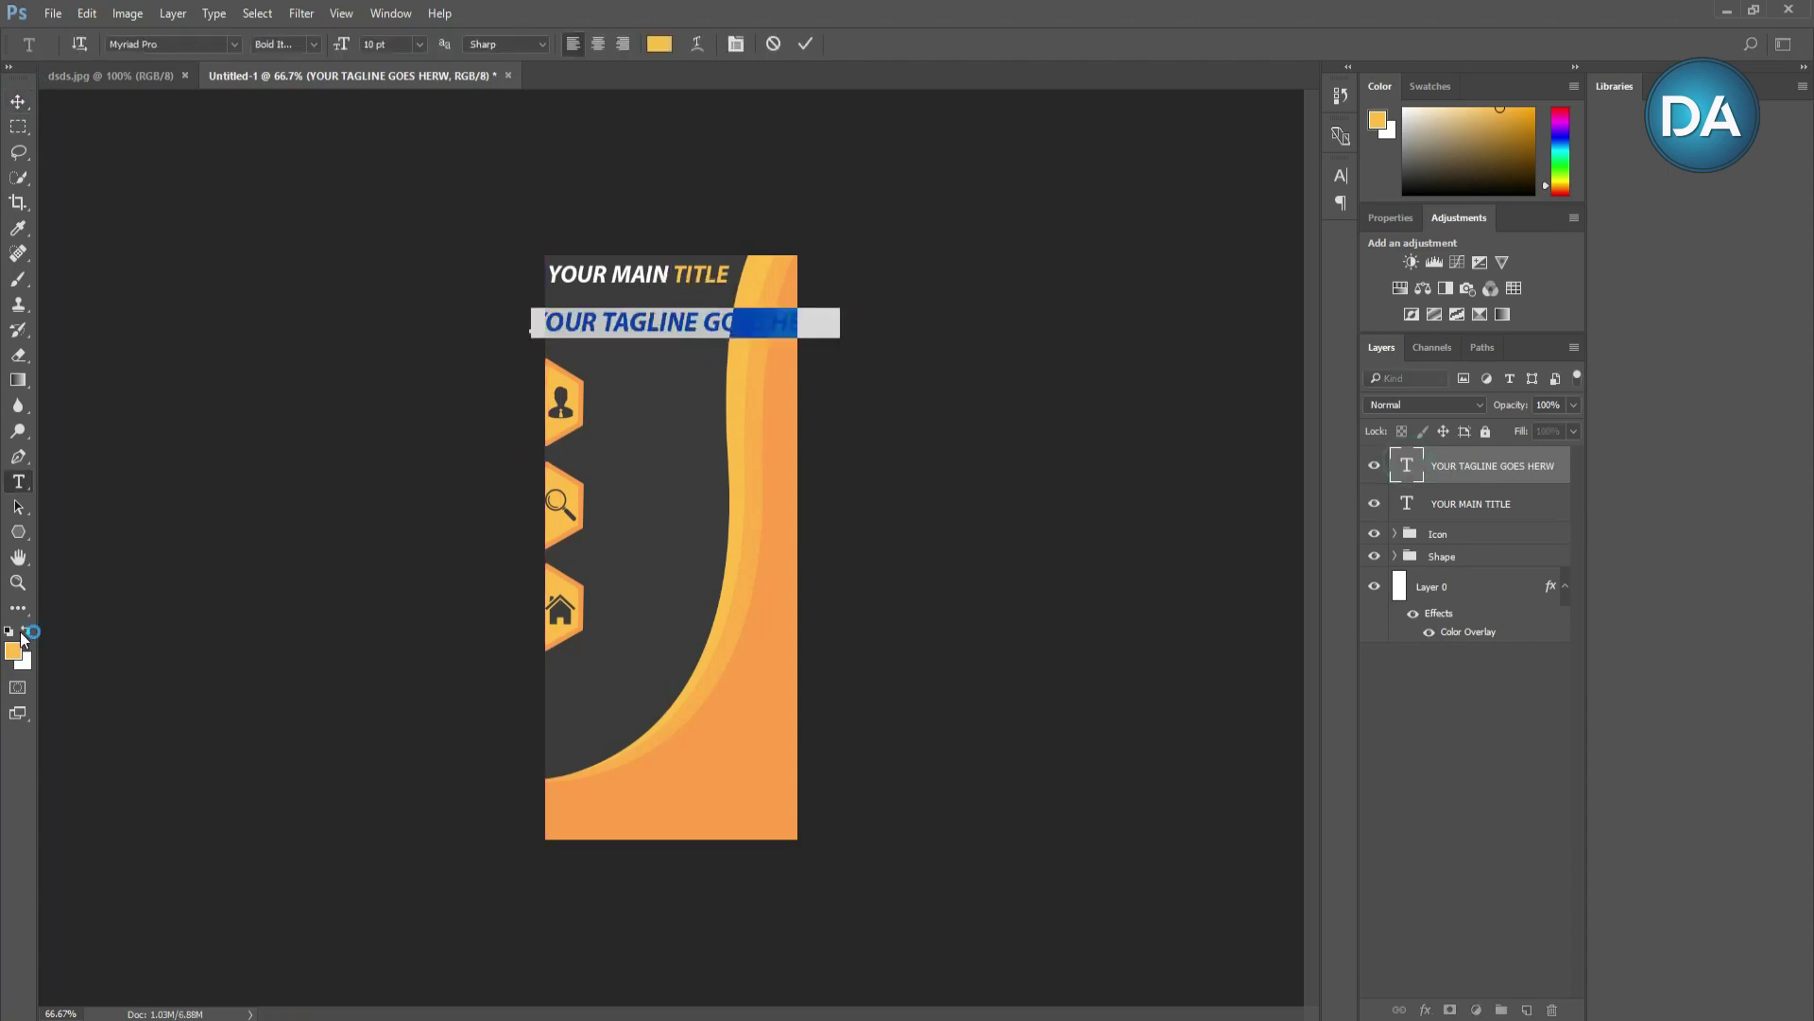
left_click(17, 102)
left_click_drag(723, 326, 739, 333)
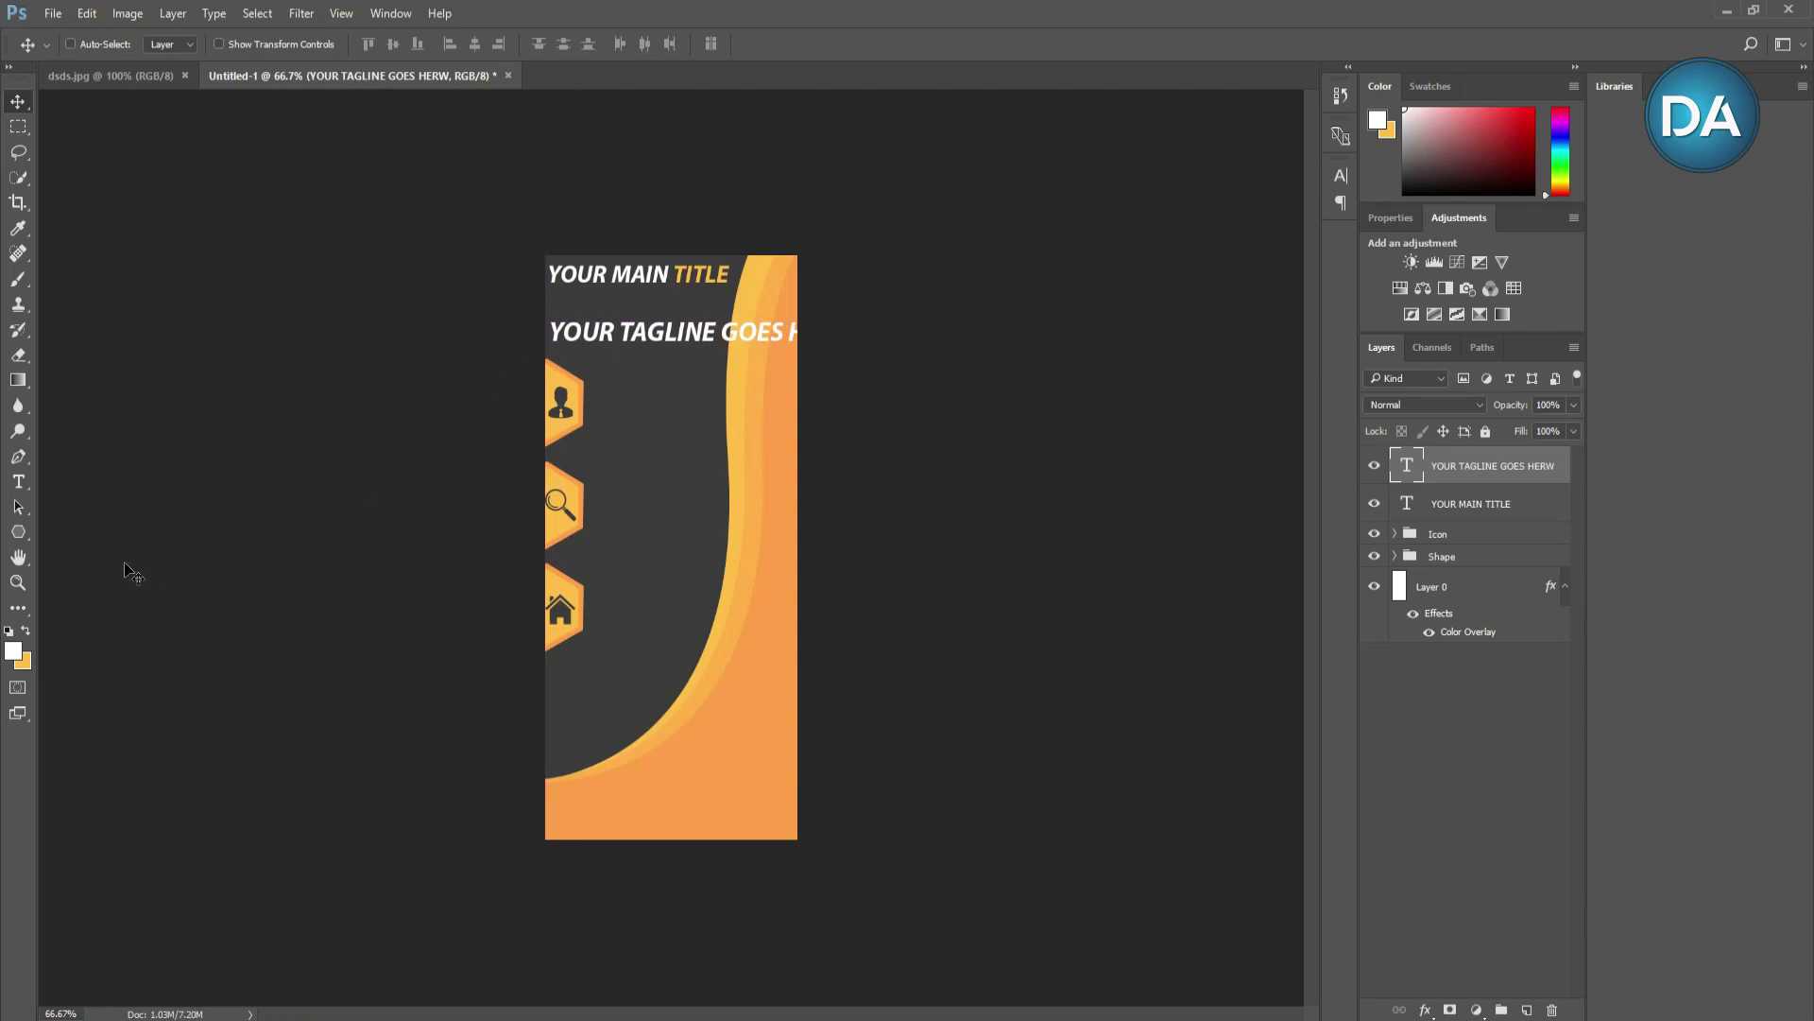
Step: Set the tagline to 5 pt, tuck it under the title, and start a label beside the top hexagon
left_click(18, 482)
left_click(556, 331)
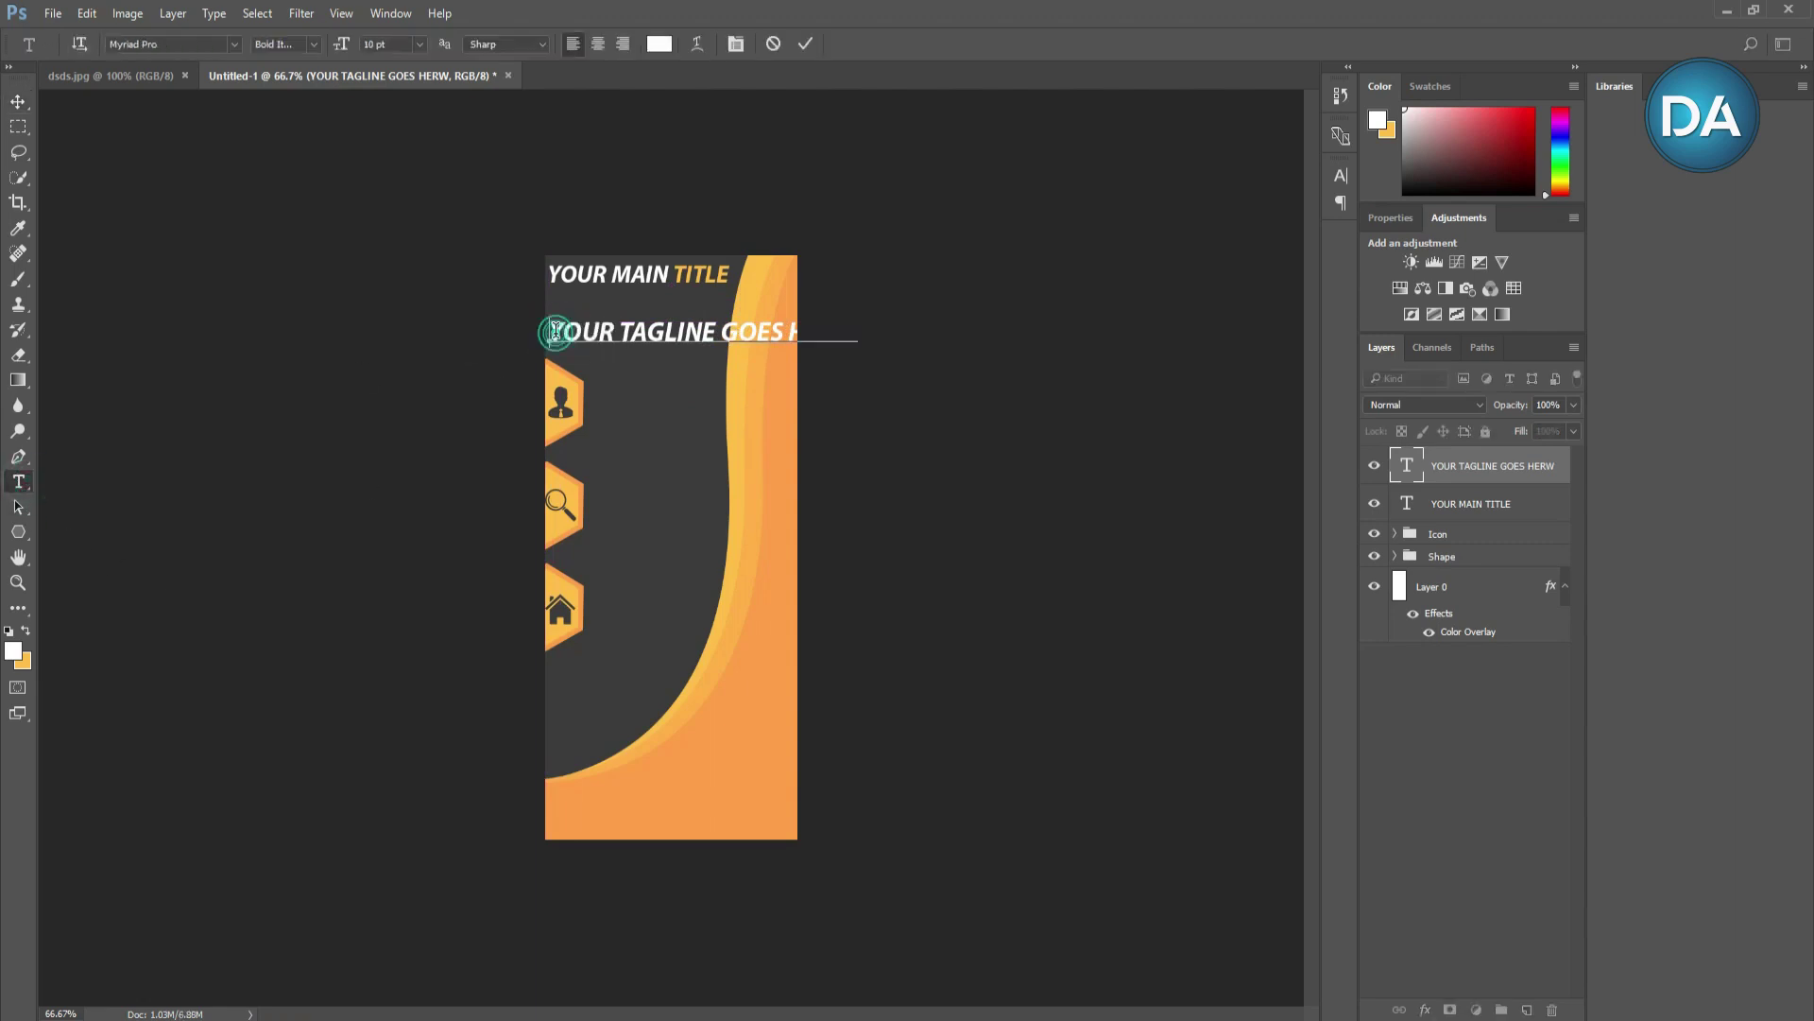
left_click_drag(556, 331, 923, 344)
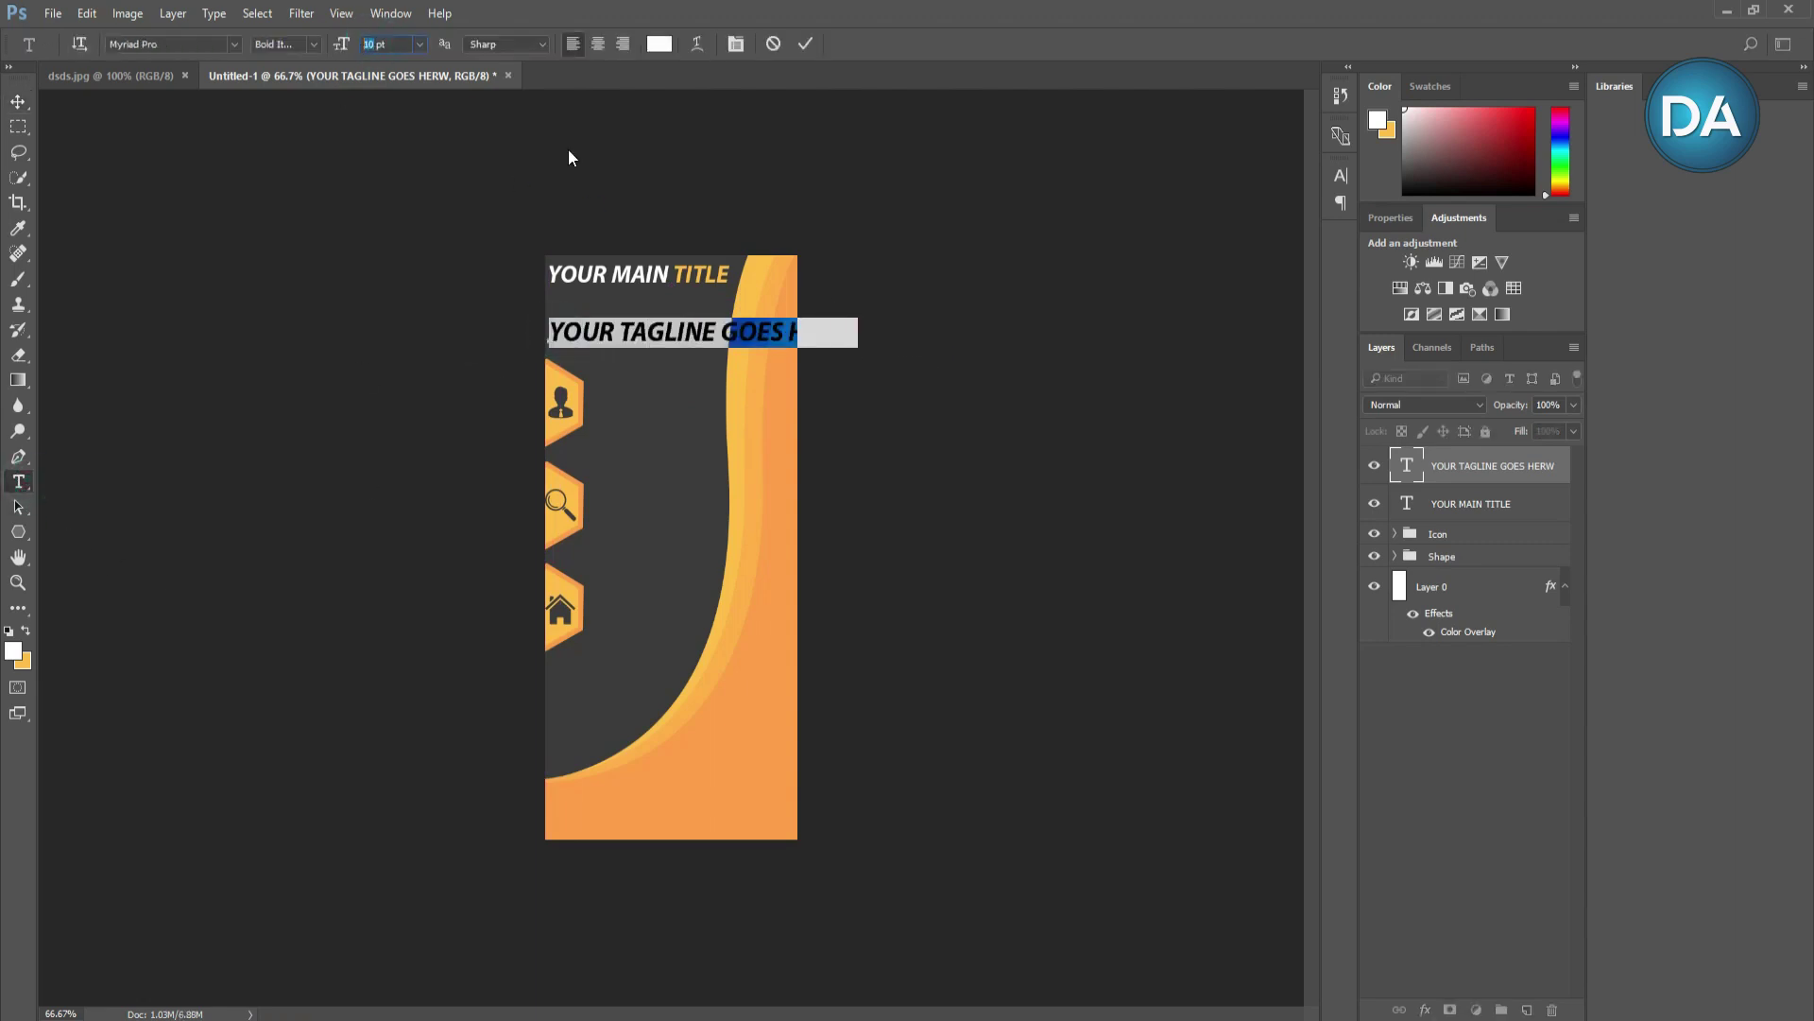
type("5")
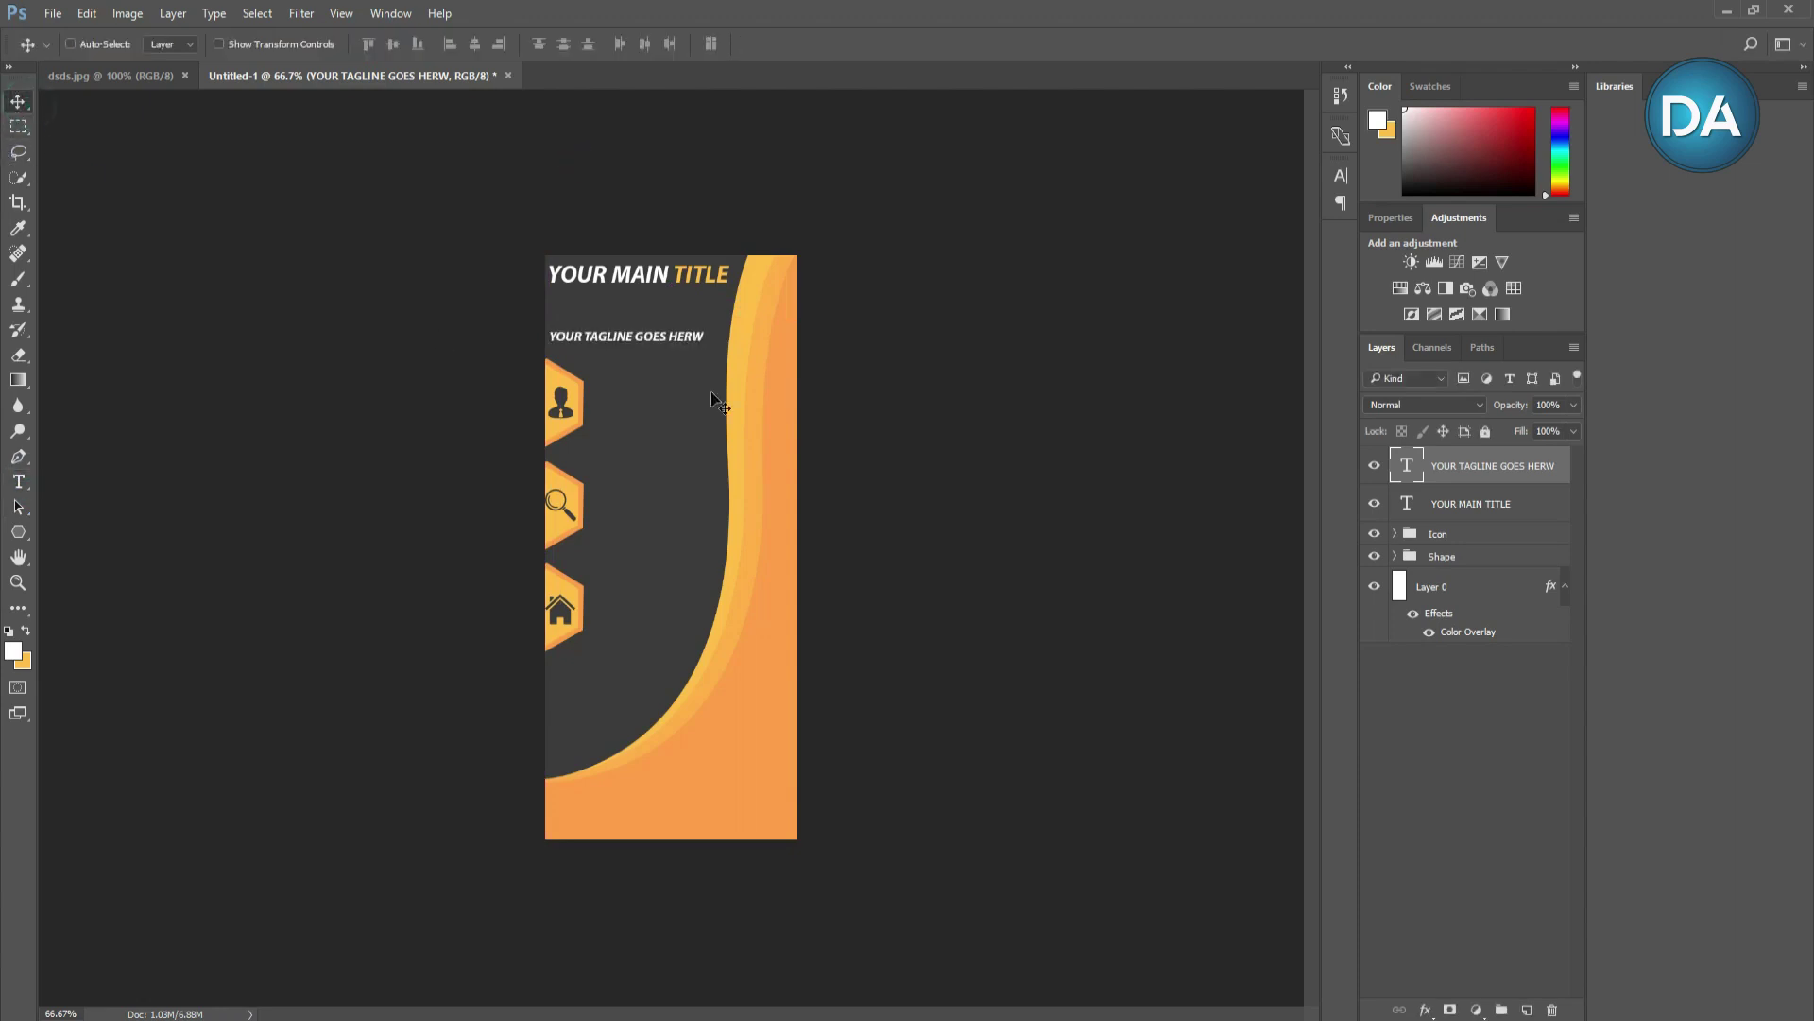
left_click_drag(652, 337, 662, 300)
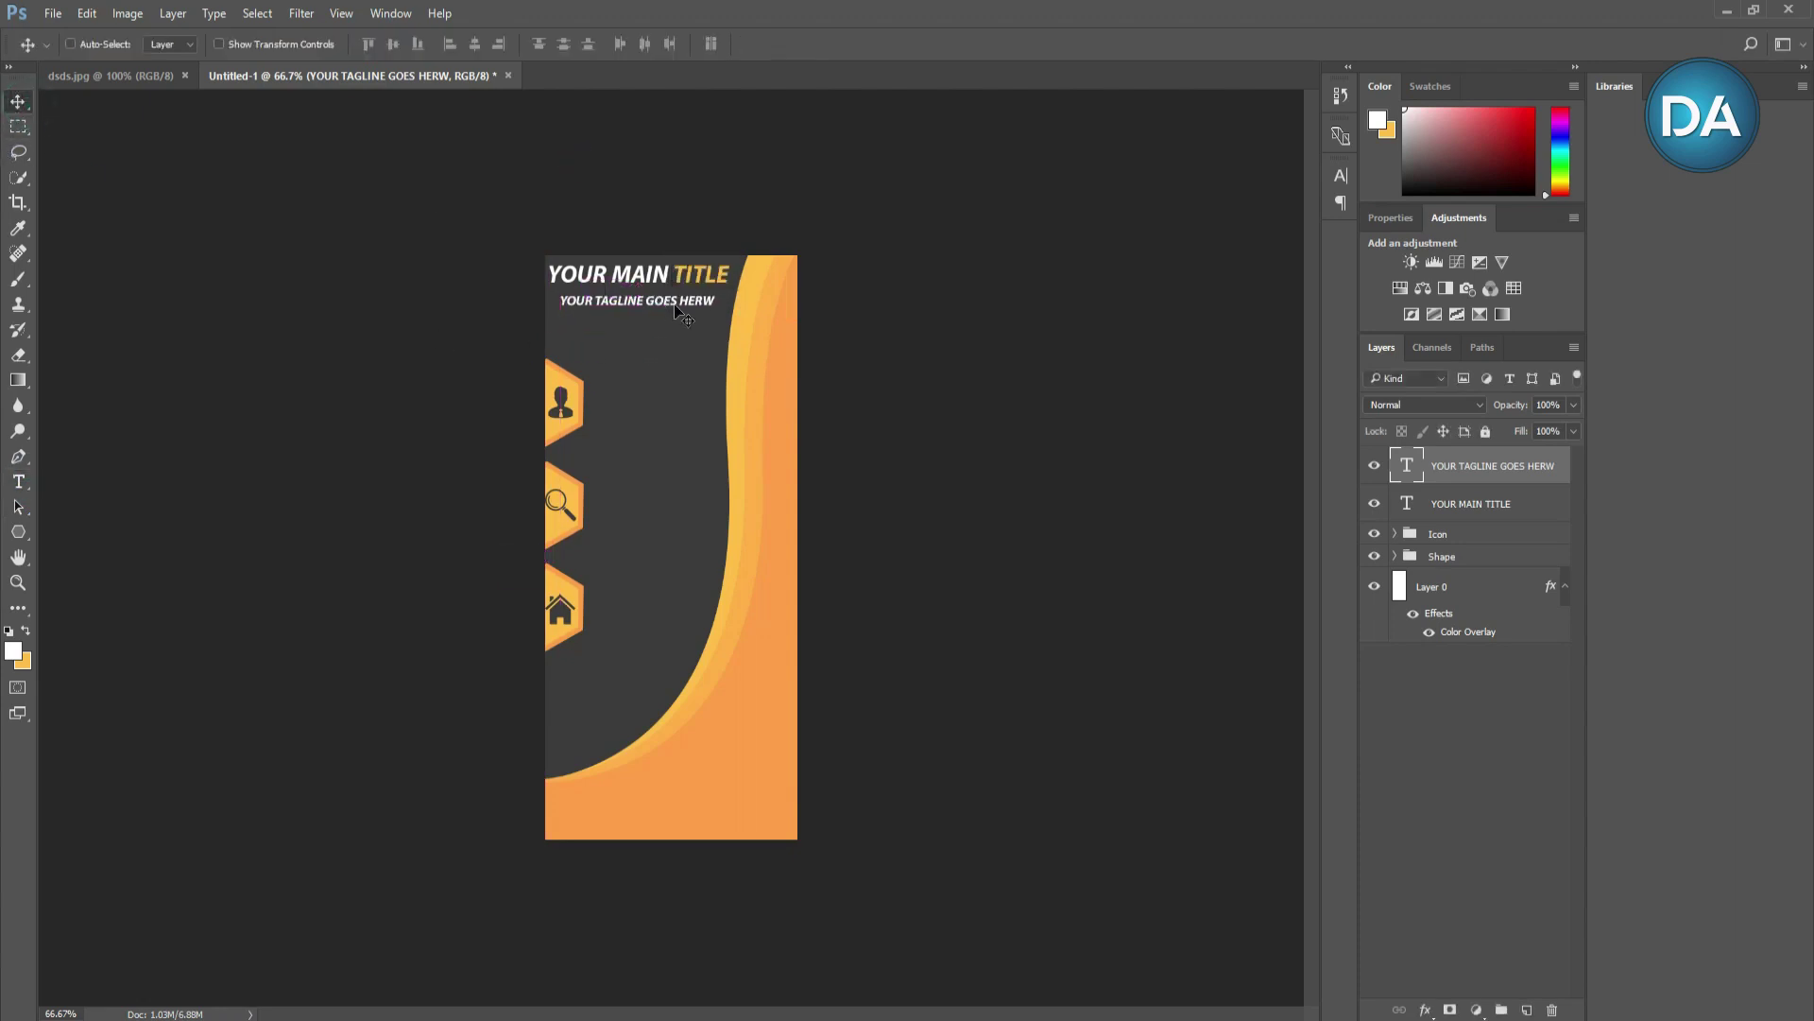
key("Up")
key("Up")
key("Up")
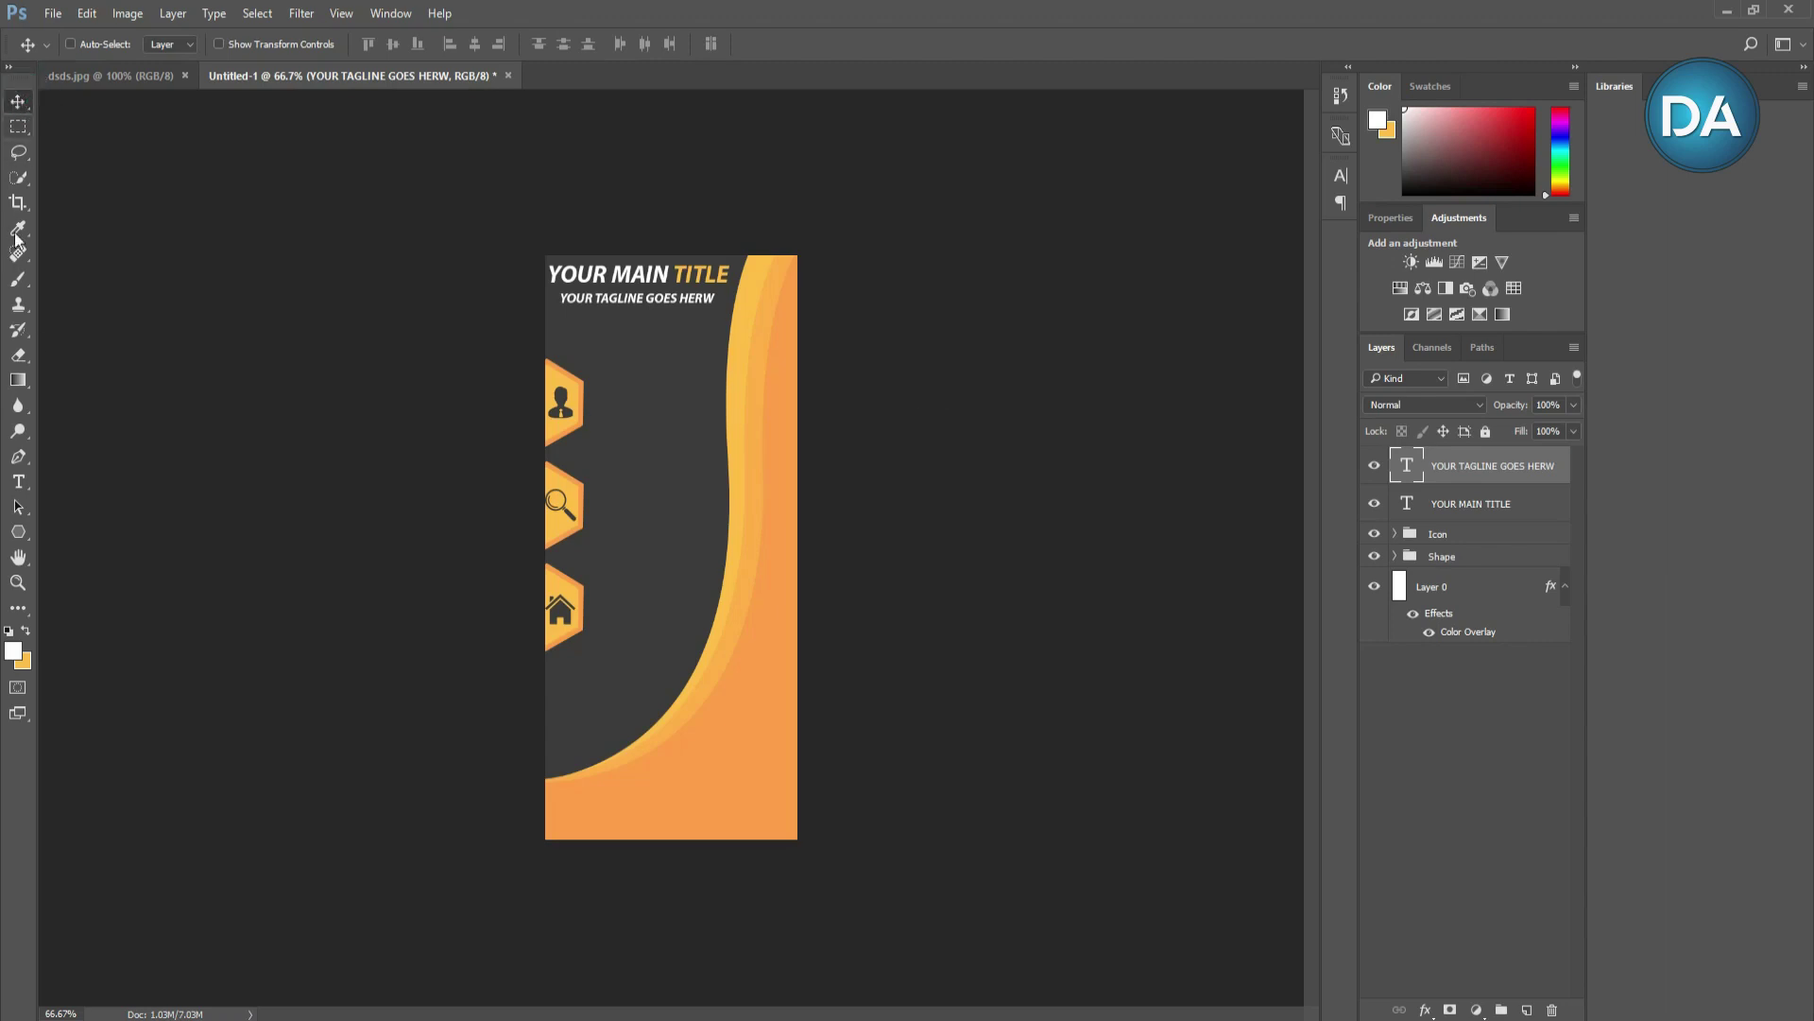
left_click(21, 482)
left_click(602, 411)
type("YOUR TEXT HERE")
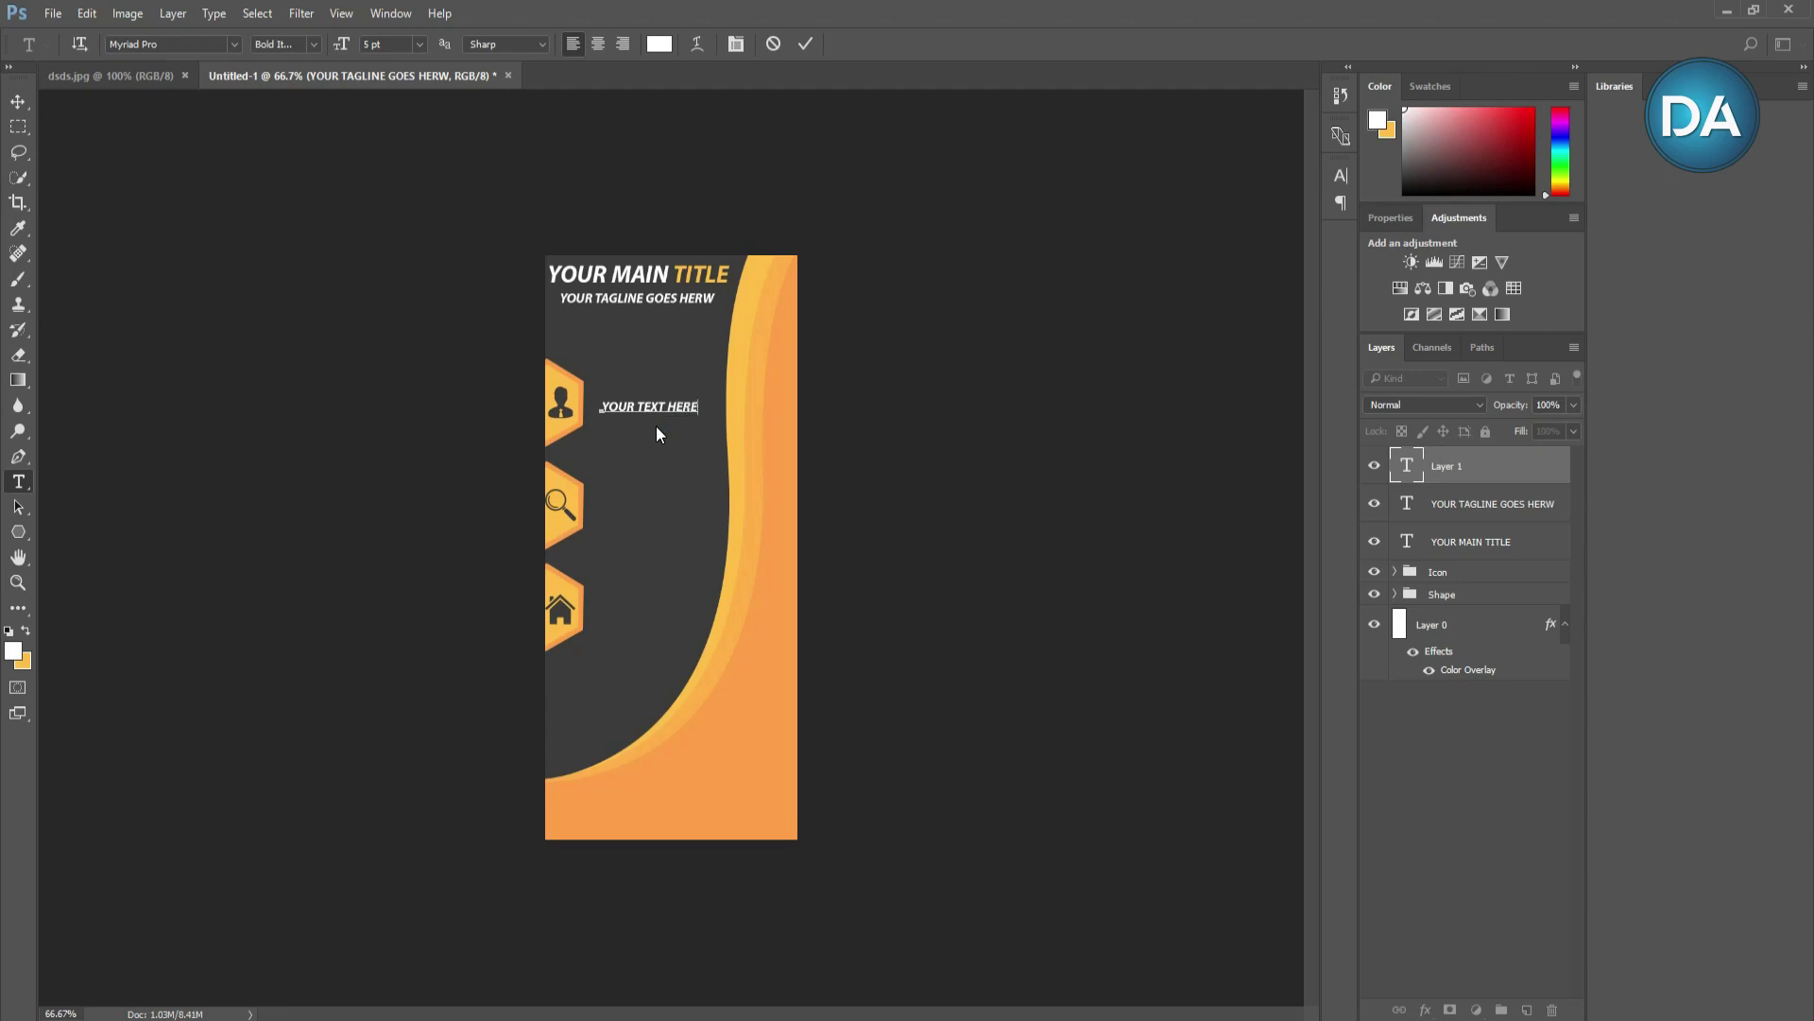
Step: Set the first hexagon label to 7 pt and place it beside the person icon
left_click(18, 101)
left_click_drag(652, 409, 642, 408)
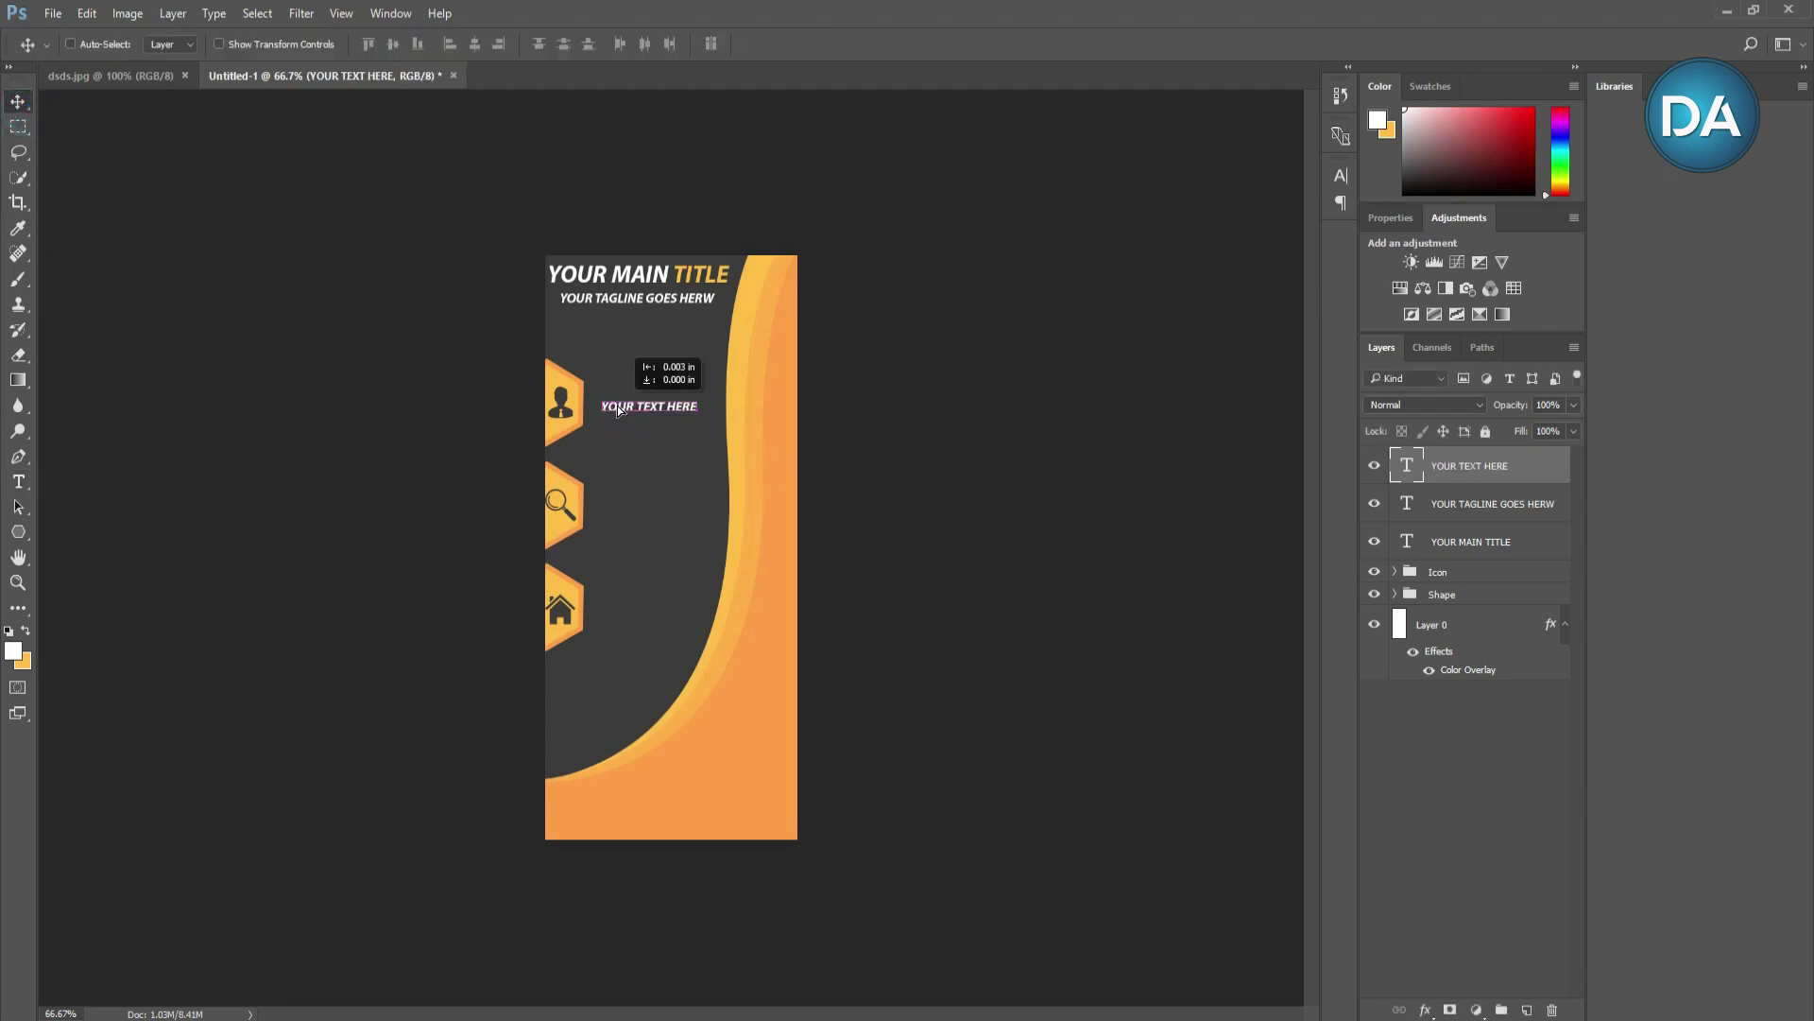
type("7")
key("Return")
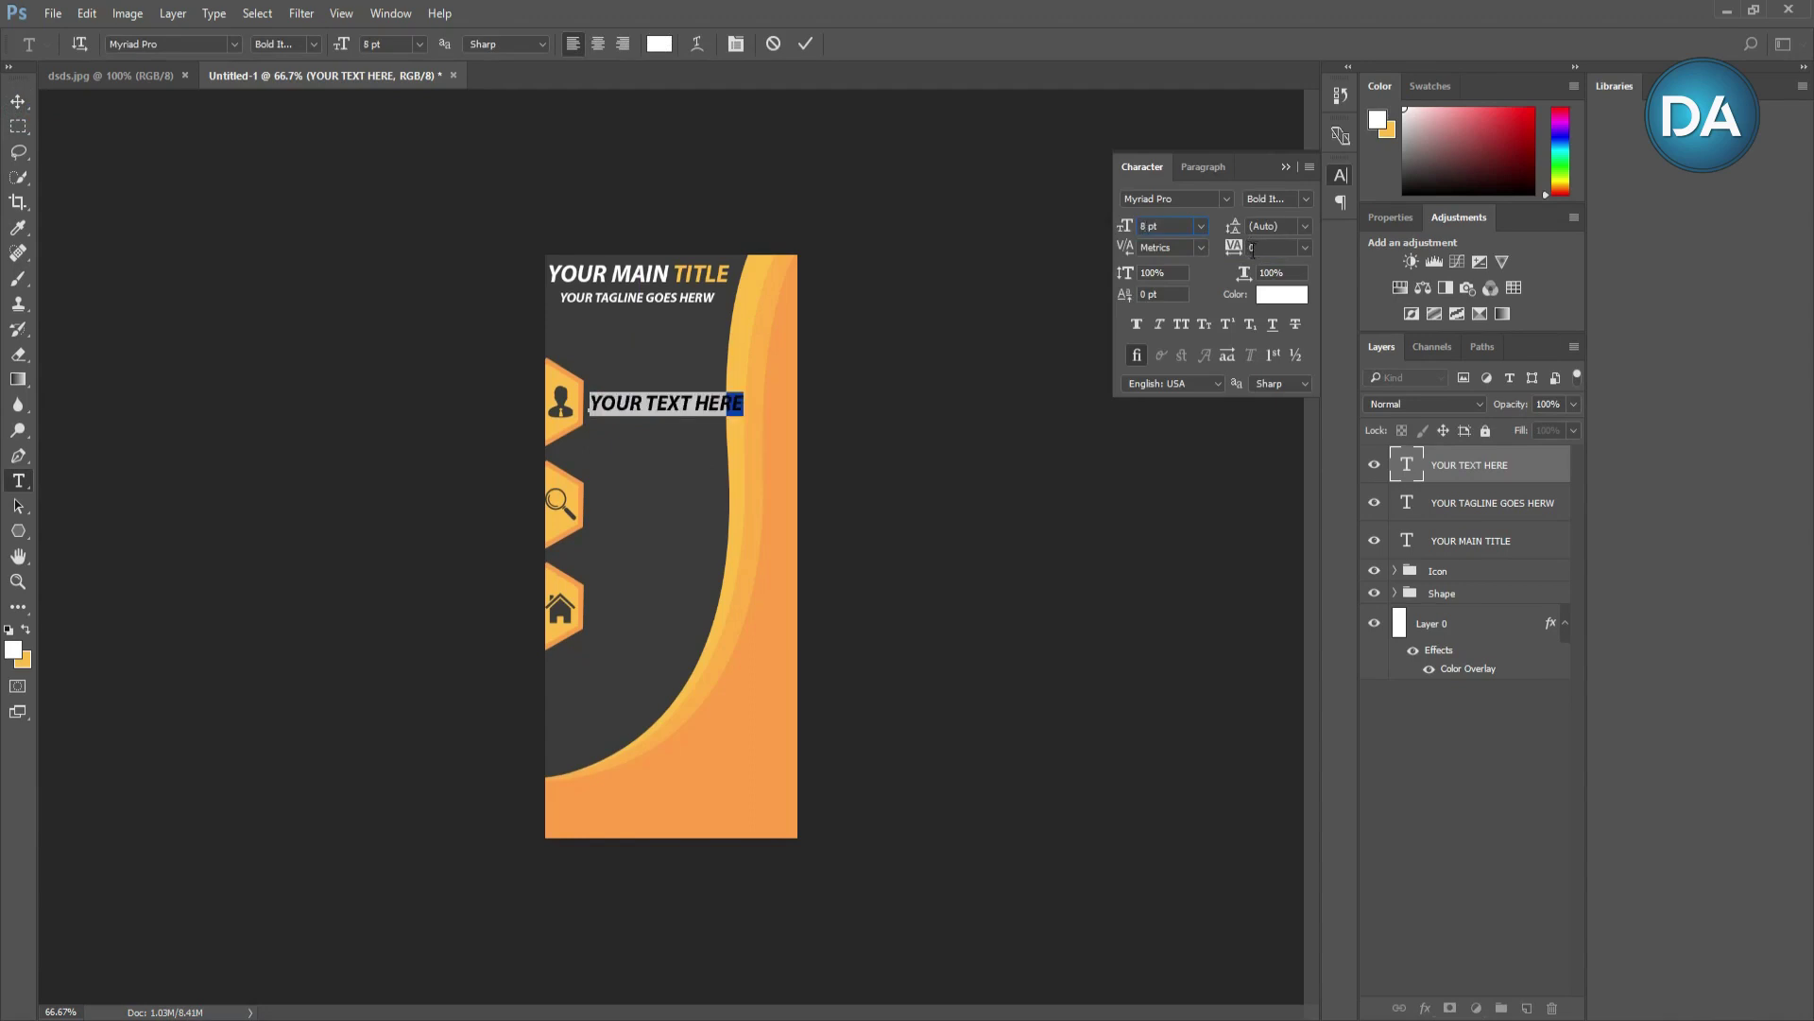
left_click(1285, 168)
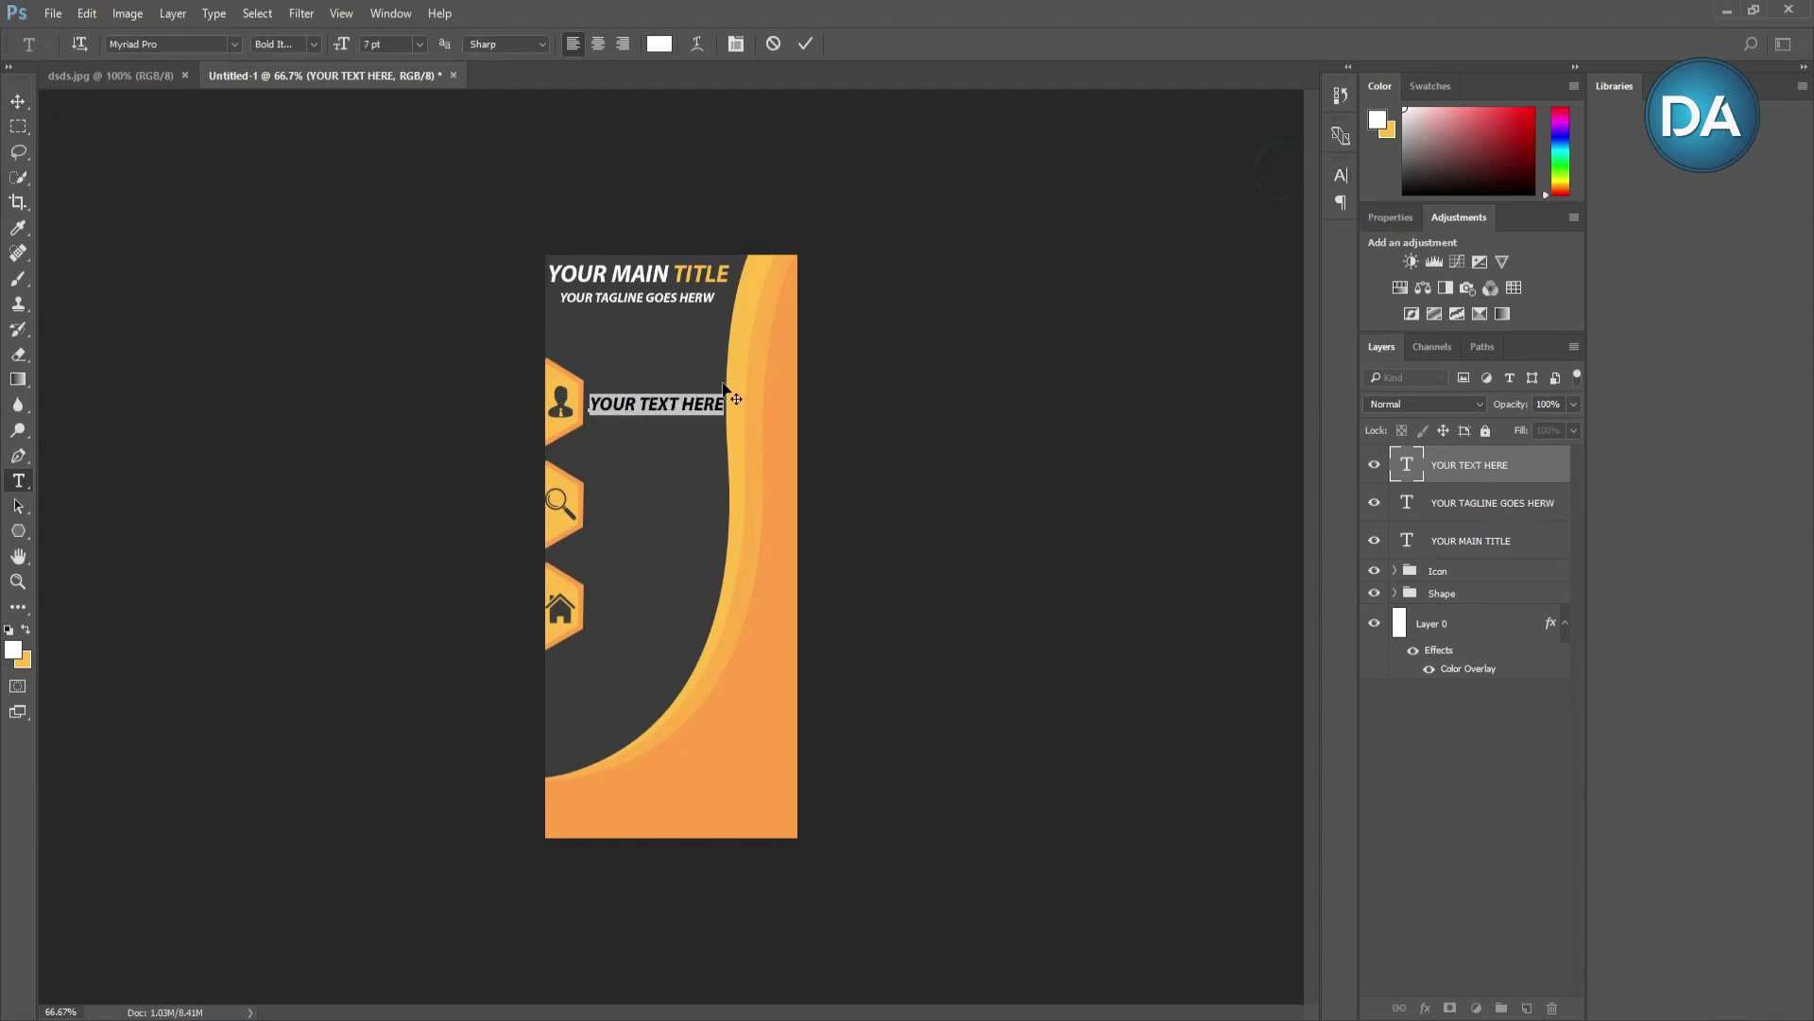
left_click(18, 101)
key("Left")
key("Left")
key("Left")
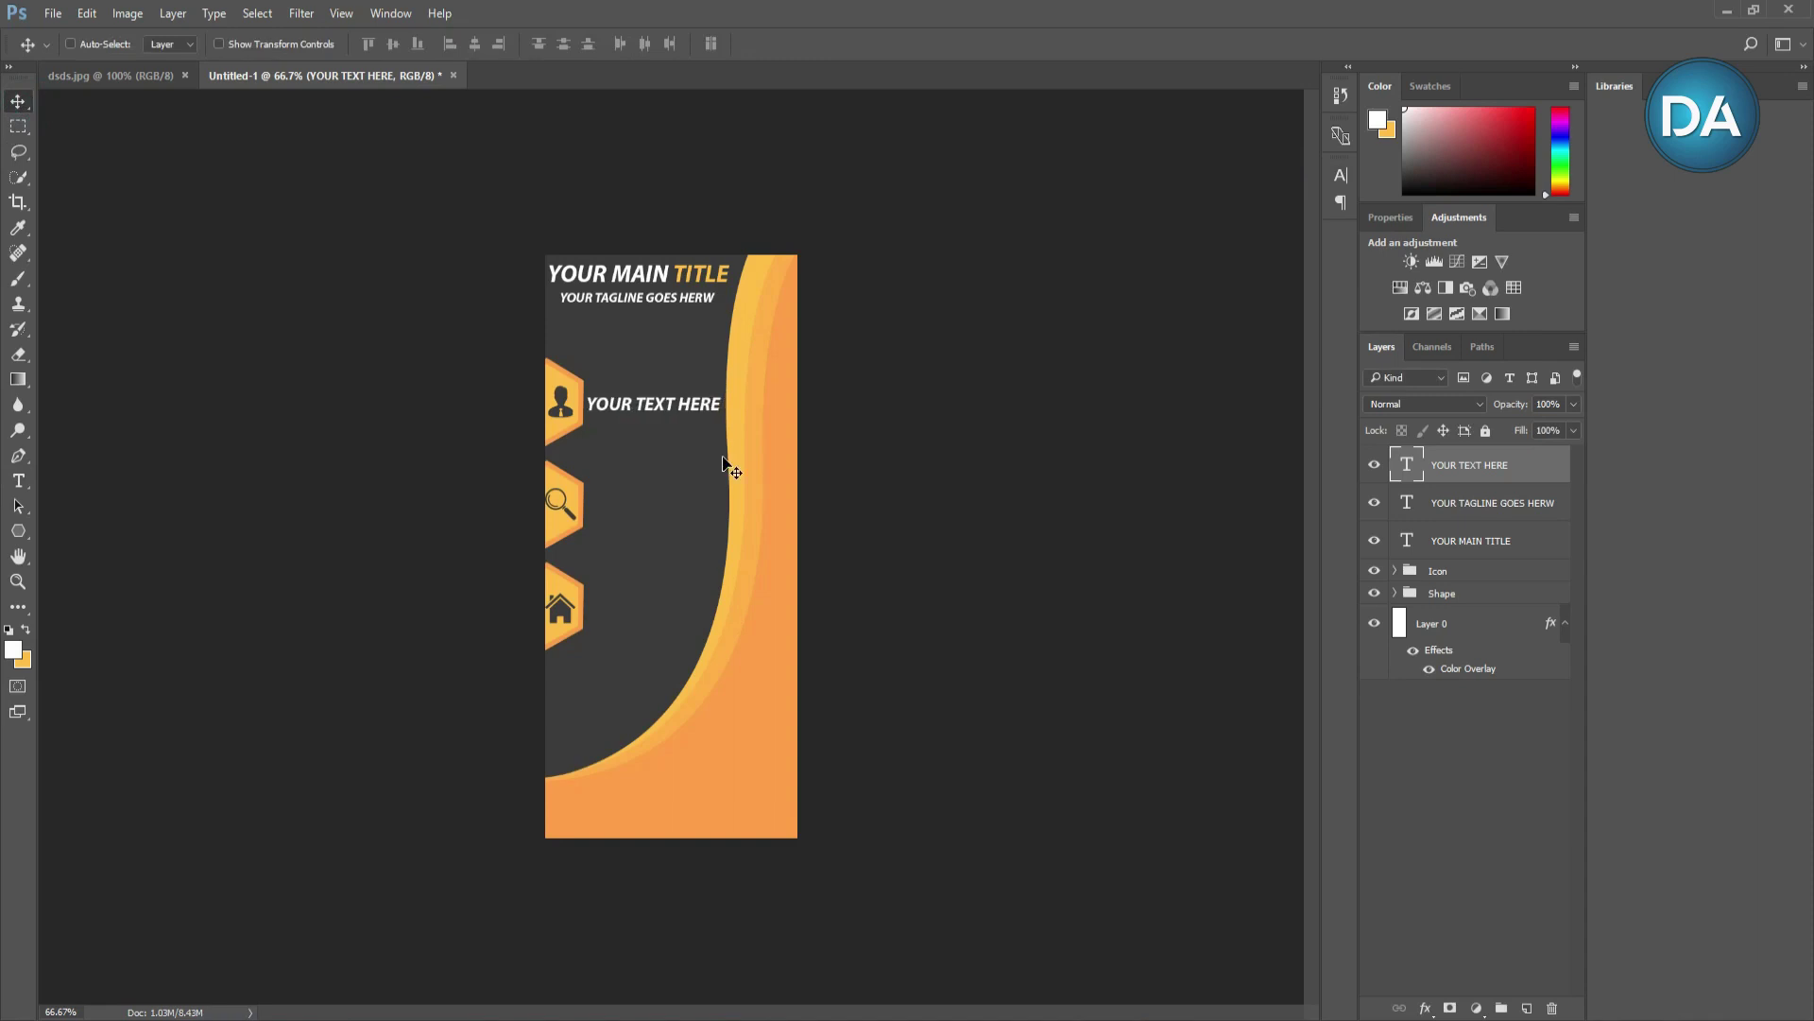
Step: Duplicate the label twice and place copies beside the house and magnifier hexagons
key("alt+Down")
key("alt+Down")
key("shift+Down")
key("shift+Down")
key("shift+Down")
key("shift+Down")
key("shift+Down")
key("shift+Down")
key("shift+Down")
key("shift+Down")
key("shift+Down")
key("shift+Down")
key("shift+Down")
key("shift+Down")
key("shift+Down")
key("shift+Down")
key("shift+Down")
key("shift+Down")
key("shift+Down")
key("shift+Down")
key("shift+Down")
key("shift+Down")
key("shift+Down")
key("shift+Down")
key("shift+Down")
key("shift+Down")
key("shift+Down")
key("shift+Down")
key("shift+Down")
key("shift+Down")
key("shift+Down")
key("shift+Down")
key("shift+Down")
key("shift+Down")
key("shift+Down")
left_click(1474, 502)
left_click_drag(667, 405, 661, 501)
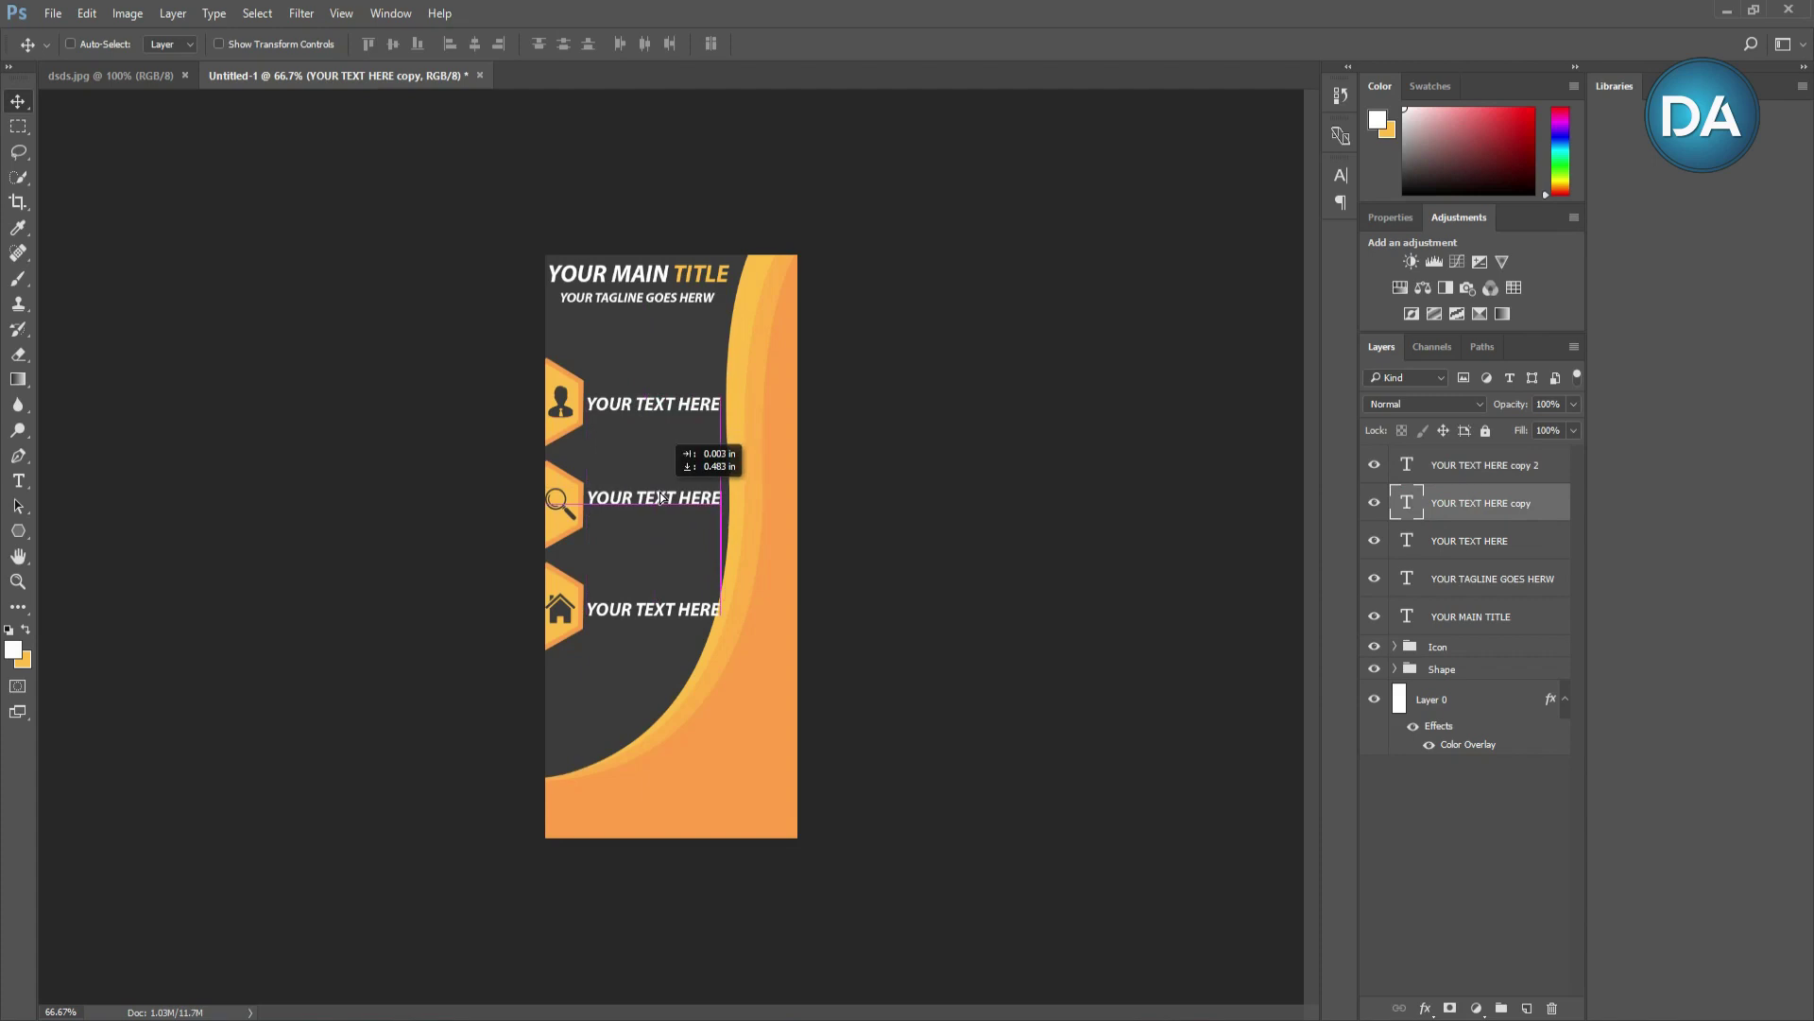
key("Left")
key("Left")
key("Left")
key("Down")
key("Down")
key("Down")
key("Down")
key("Down")
key("Down")
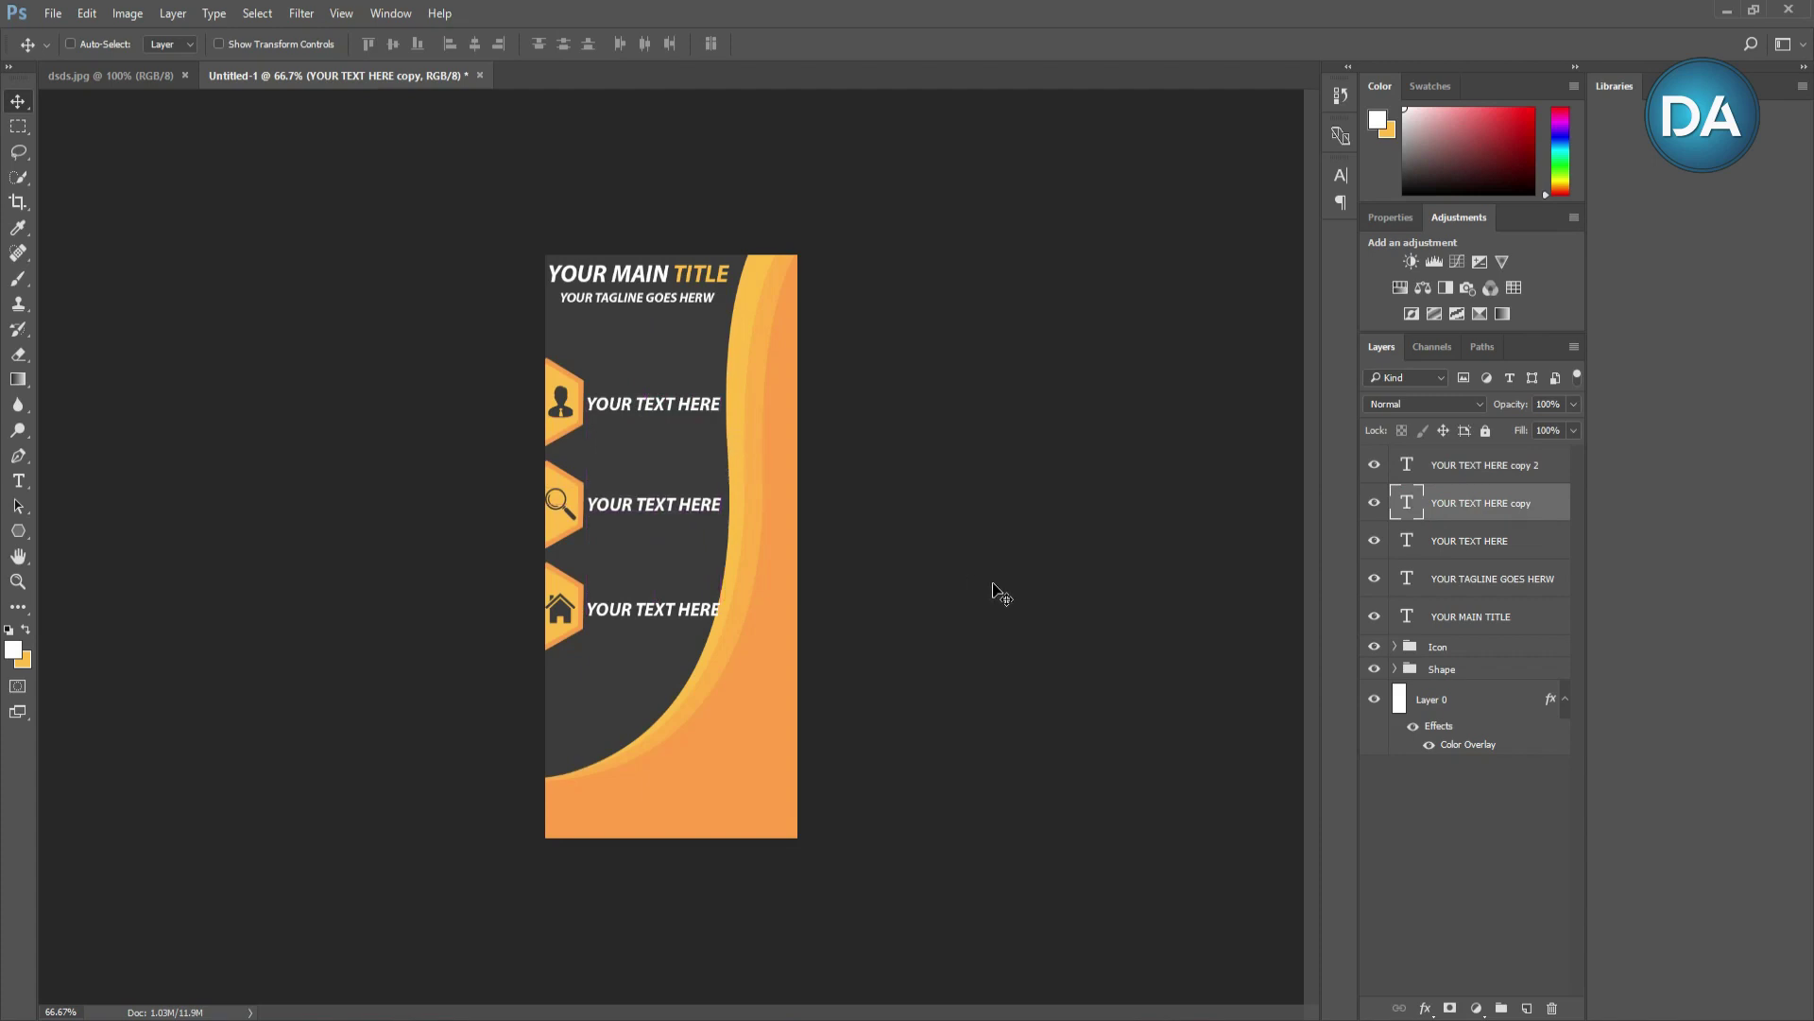
Step: Group the five text layers into a folder named TEXT
left_click(1435, 469)
left_click(1436, 616, "shift")
left_click(1502, 1007)
double_click(1444, 457)
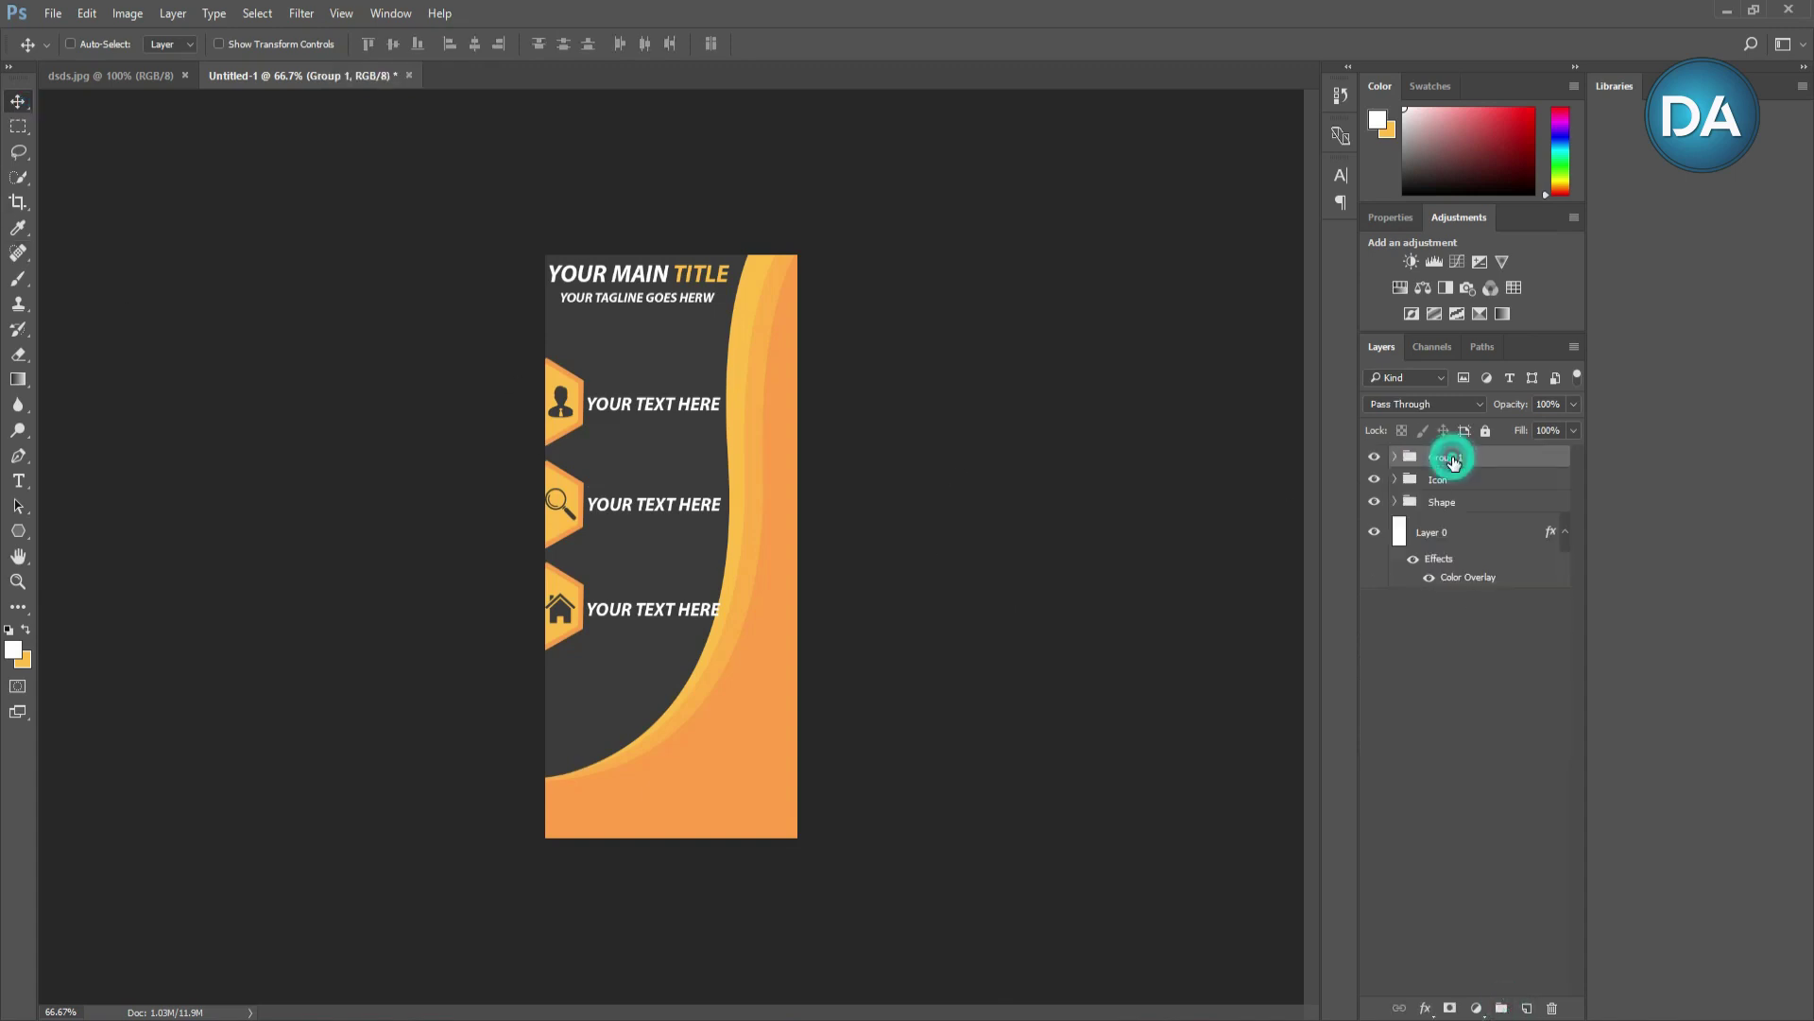
type("TEXT")
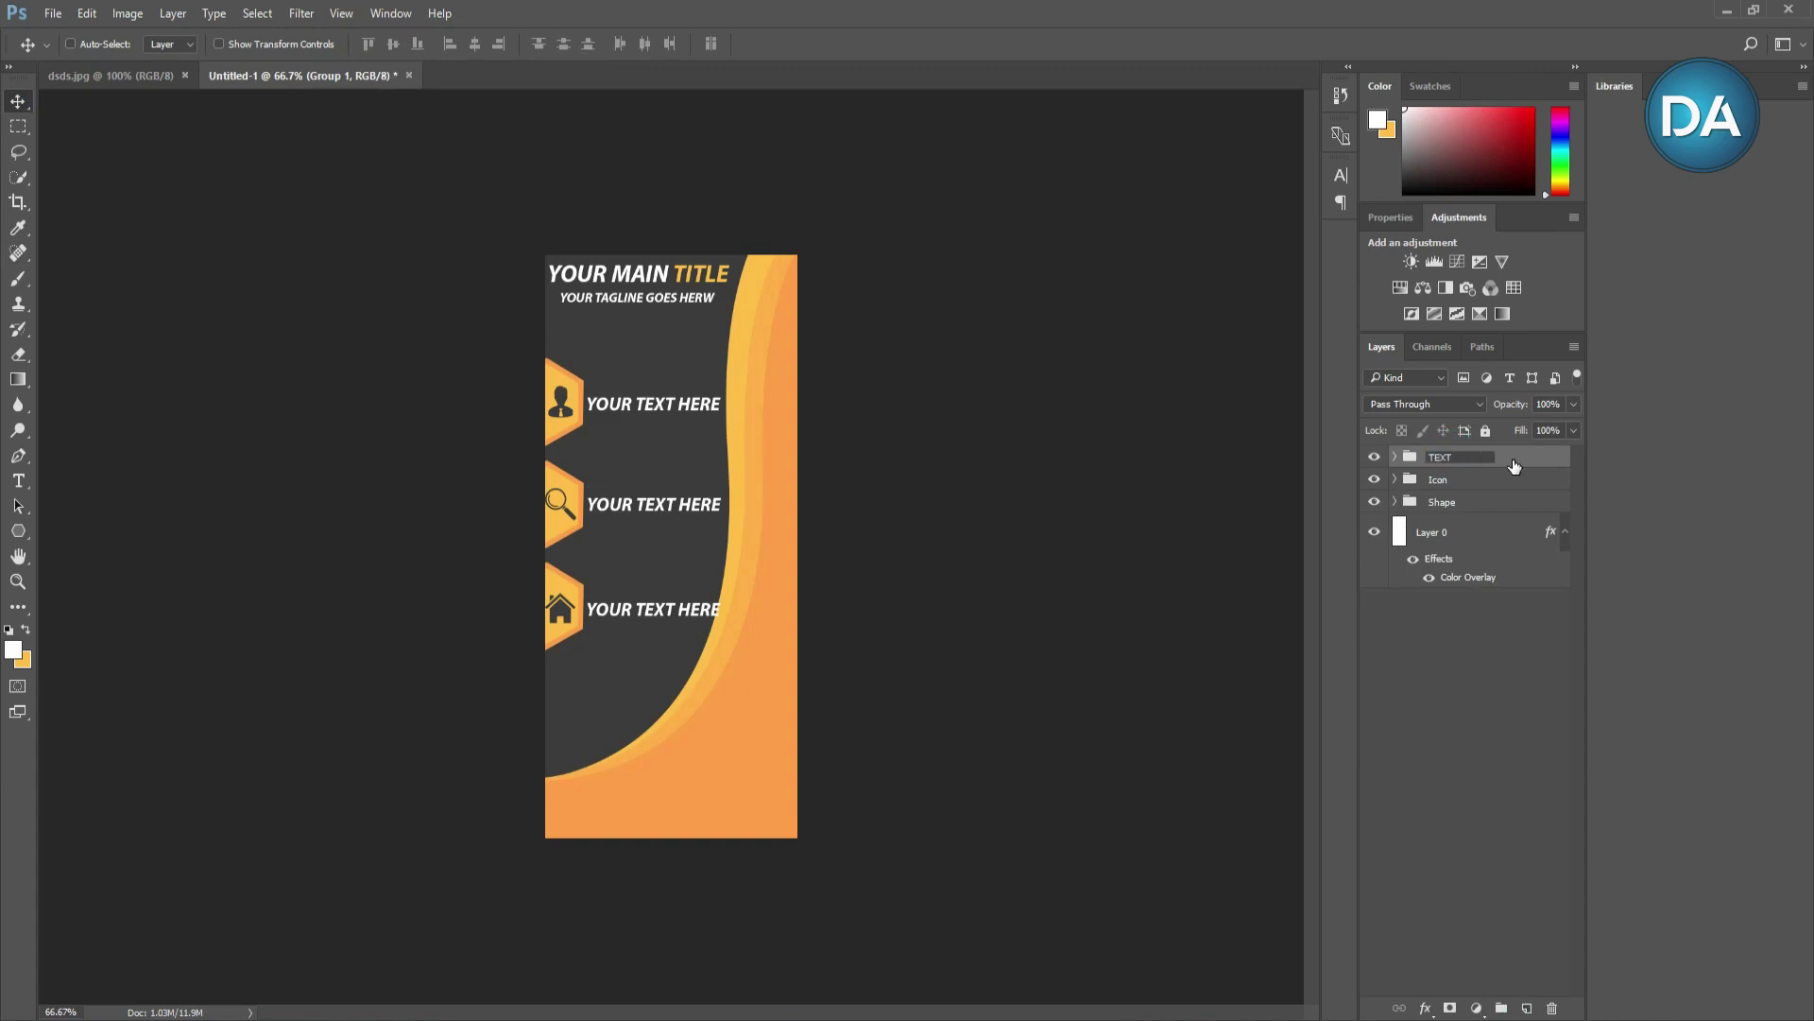
left_click(1487, 718)
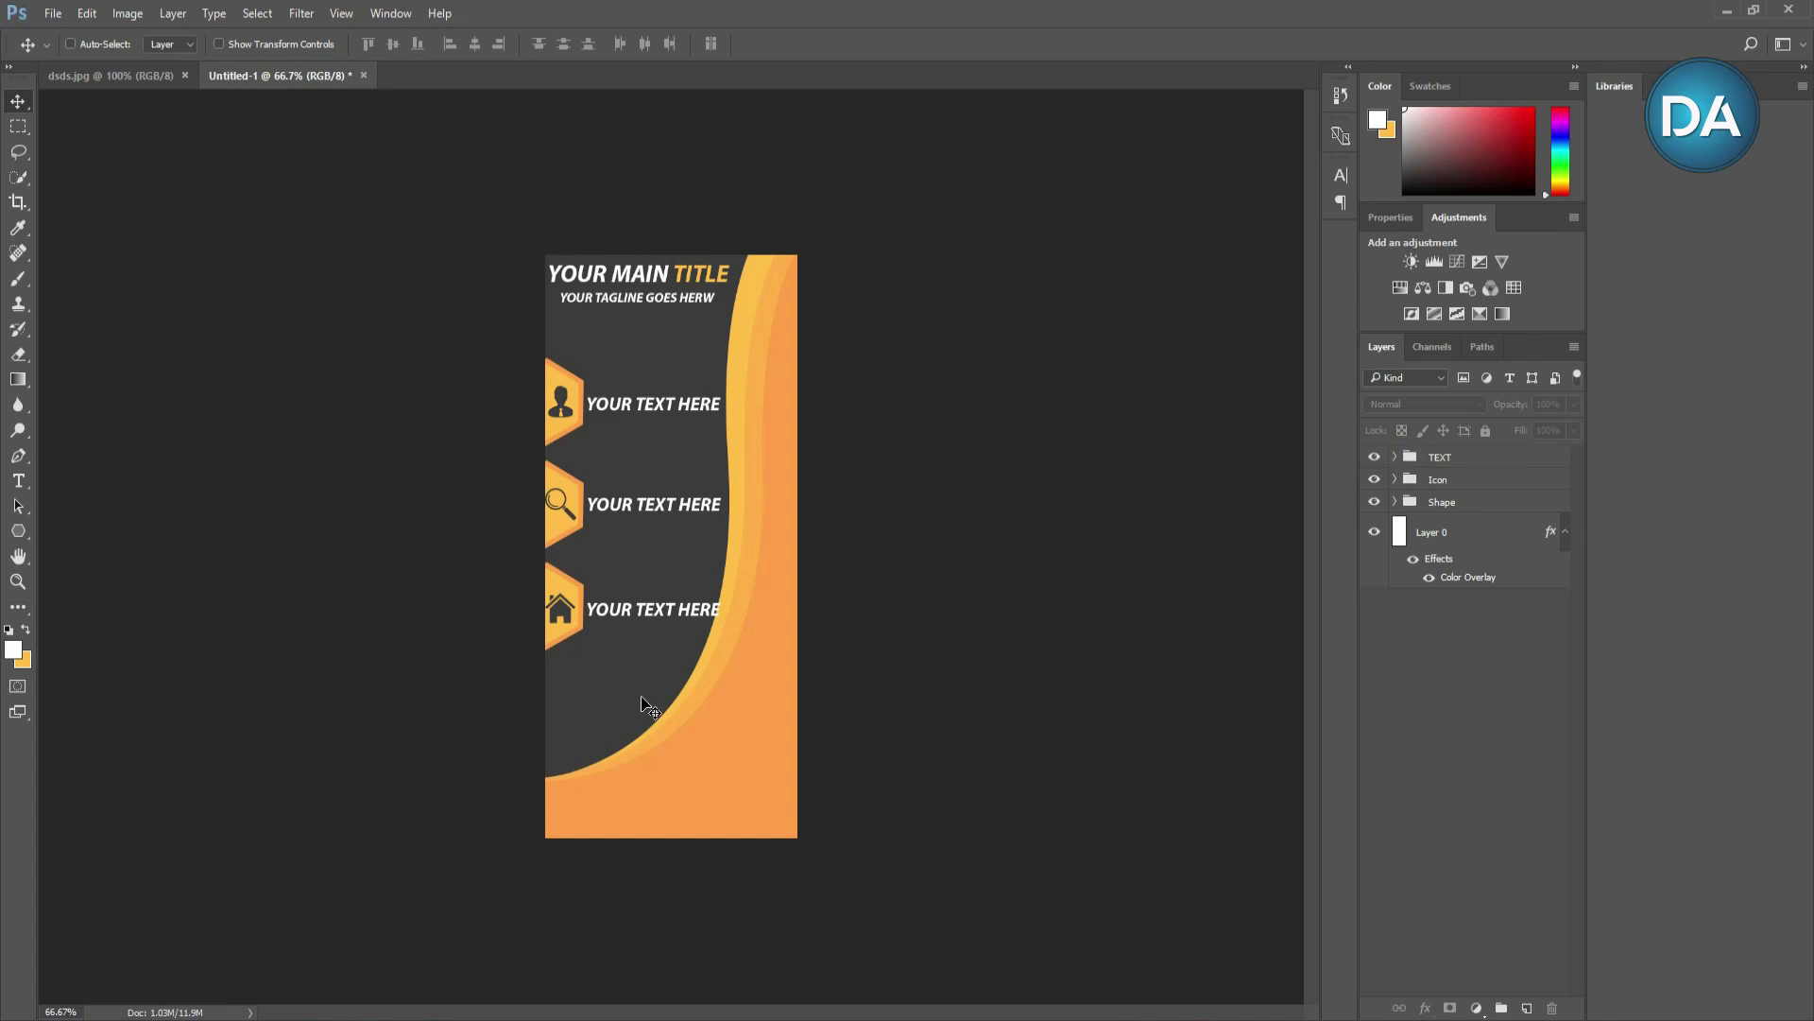
Step: Draw the preset recycle custom shape in the bottom orange area
left_click(25, 531)
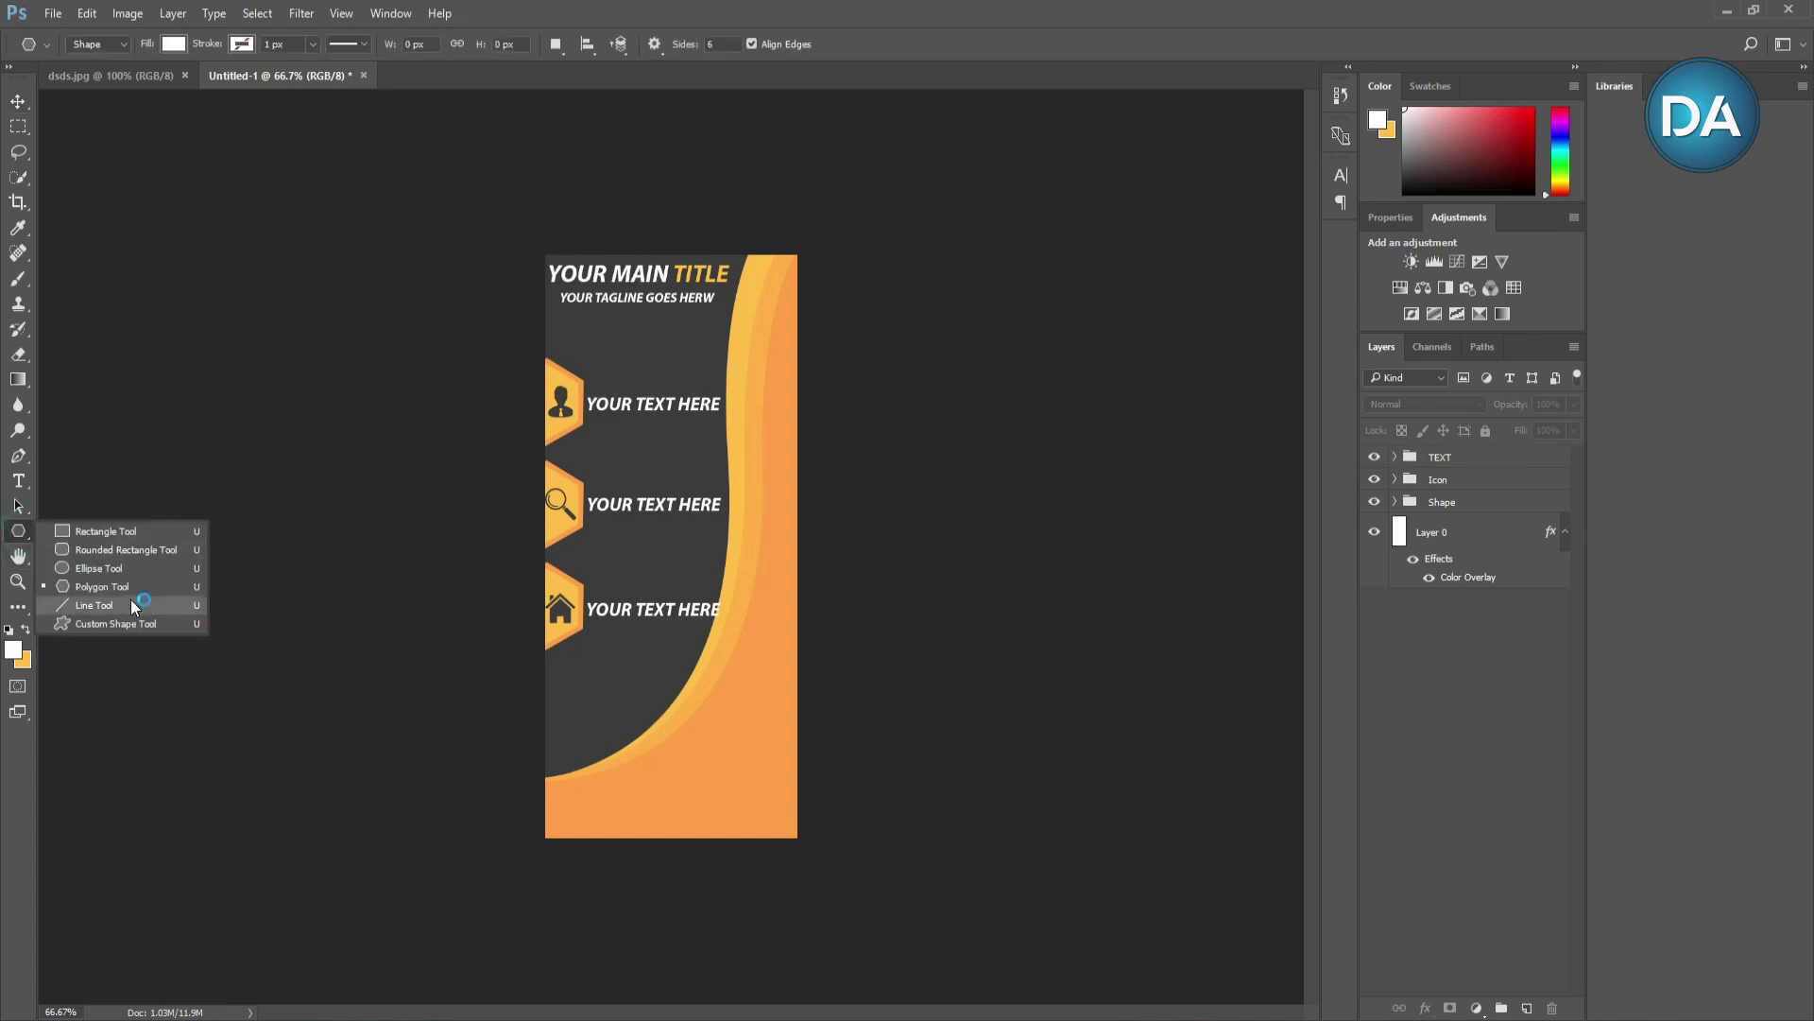
left_click(134, 624)
left_click(734, 47)
scroll(739, 109, "down", 2)
scroll(739, 110, "down", 2)
double_click(740, 117)
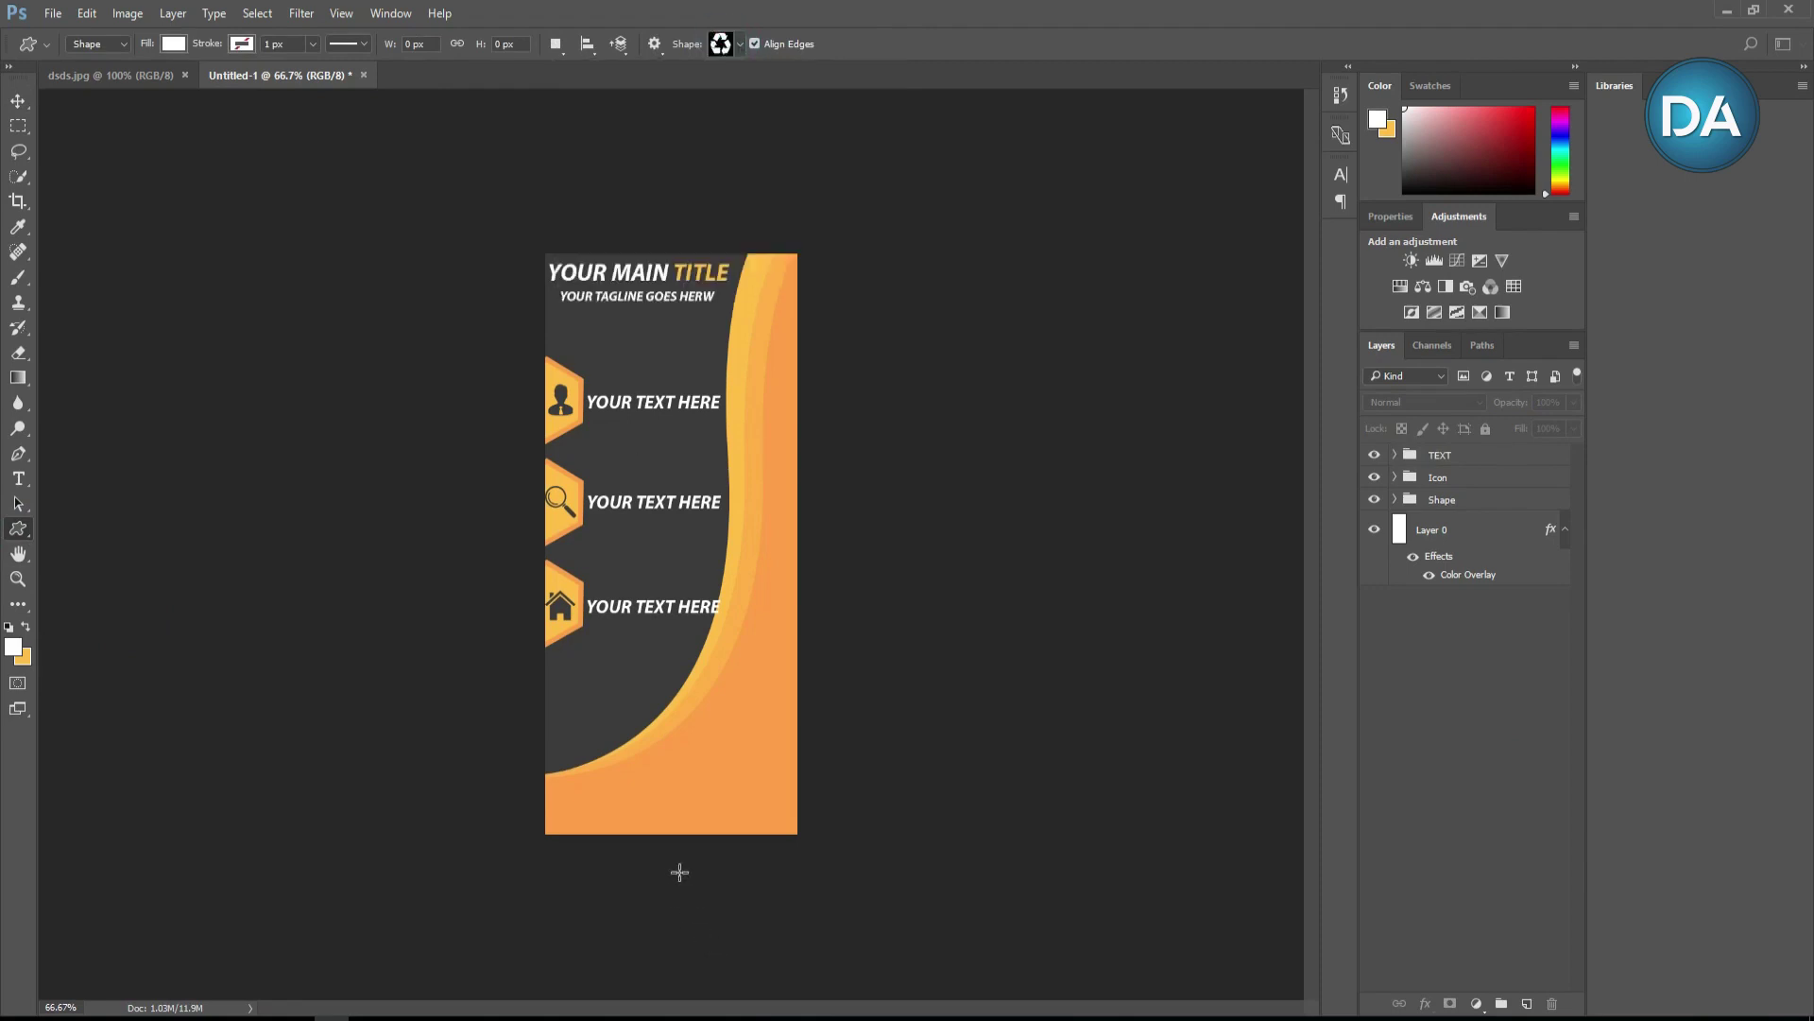
left_click(621, 775)
left_click_drag(621, 774, 657, 801)
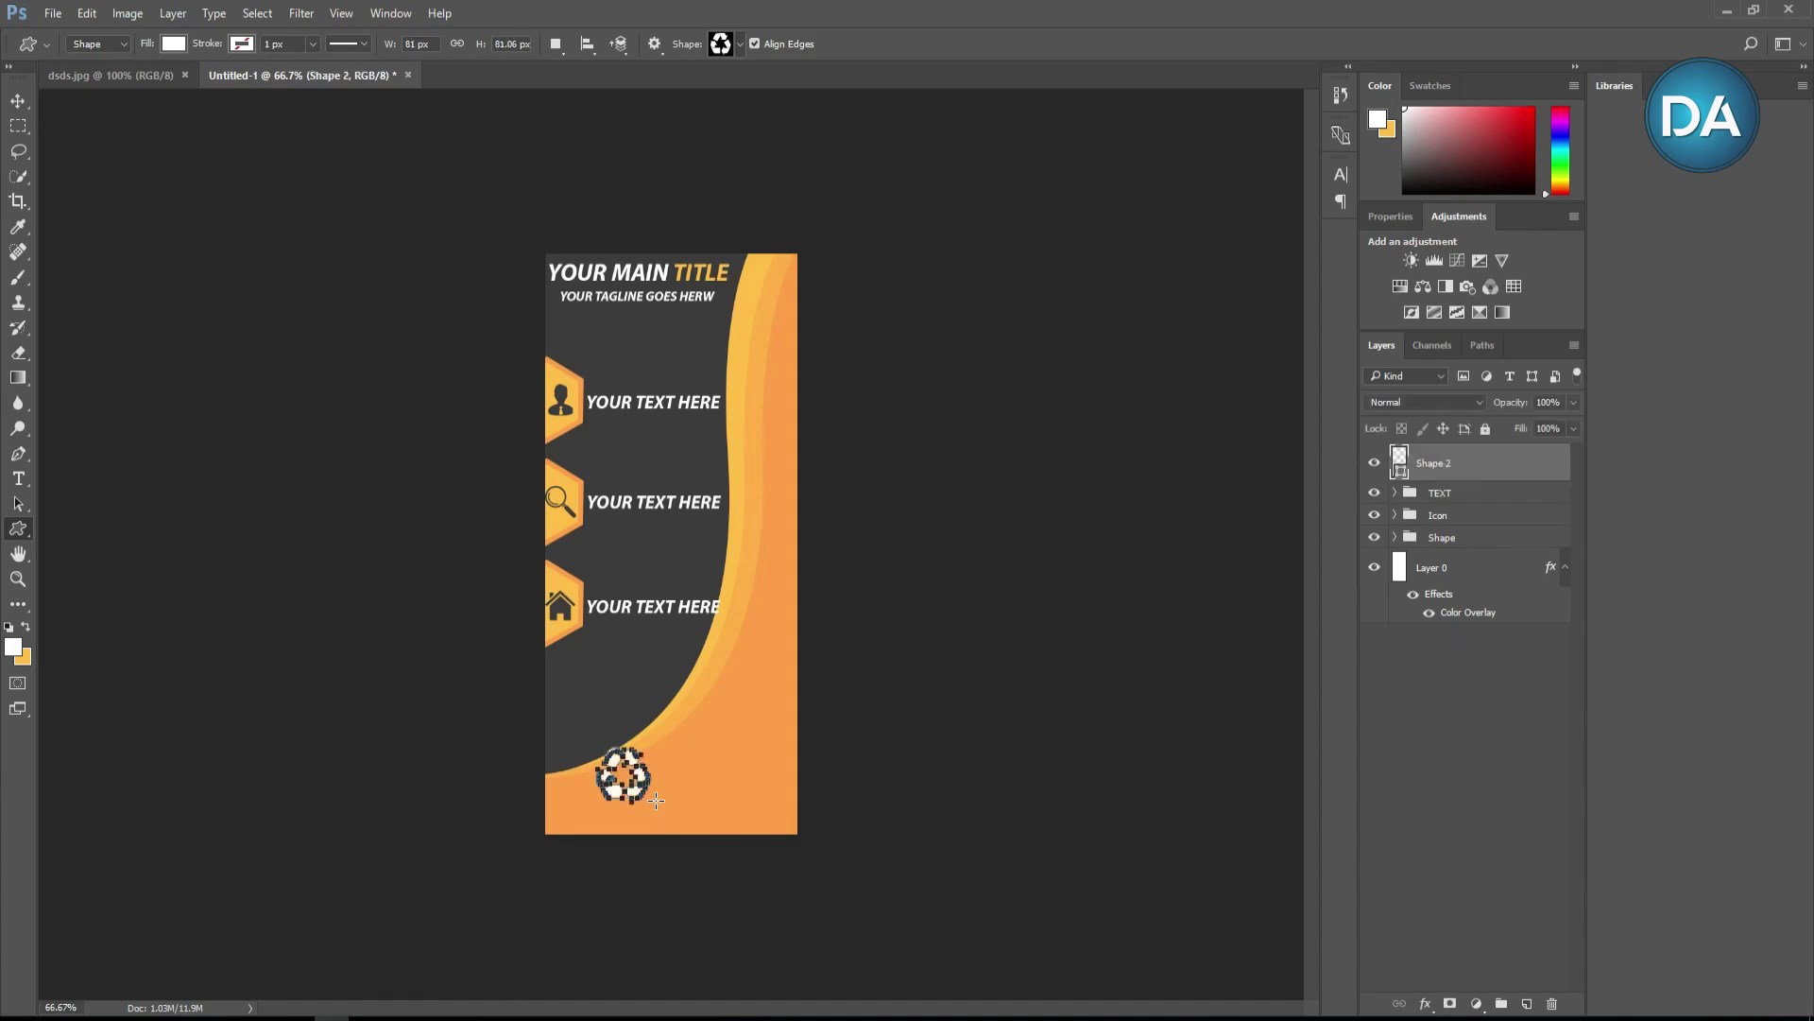
Step: Nudge the recycle symbol down and left into the bottom-left corner
left_click(18, 100)
key("shift+Down")
key("shift+Down")
key("shift+Down")
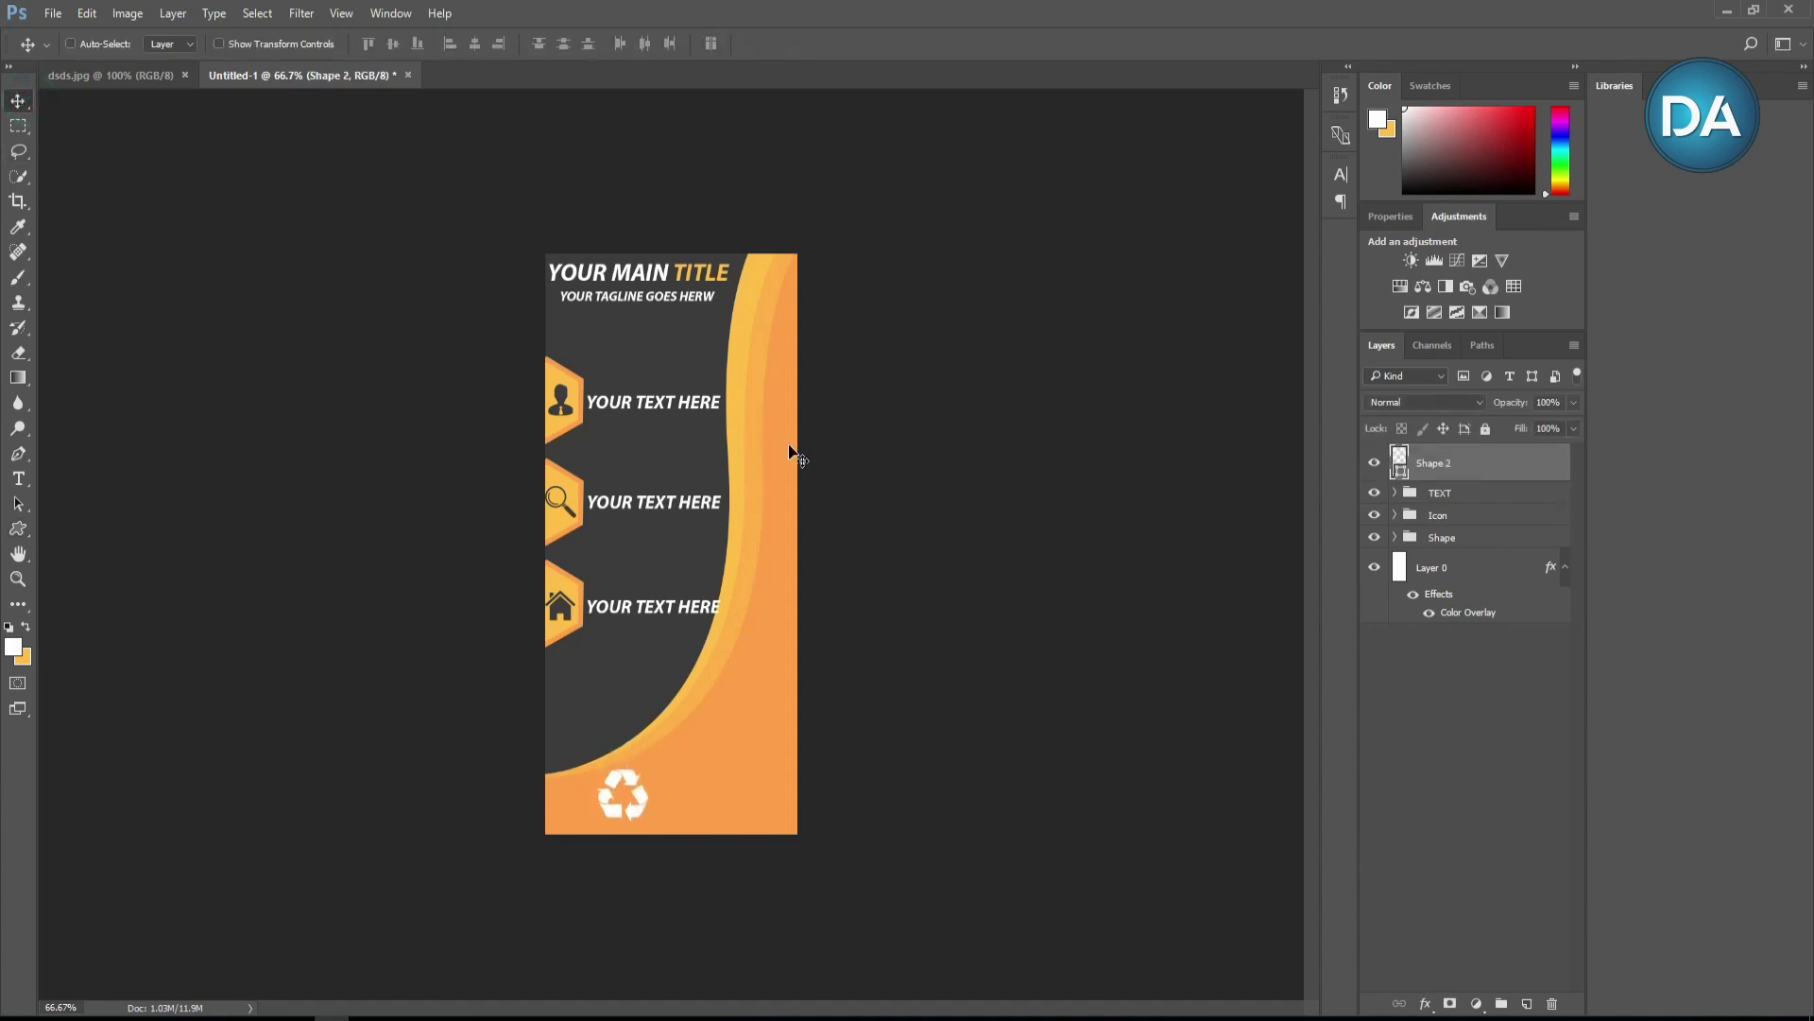
key("Left")
key("Left")
key("Left")
key("Left")
key("Left")
key("Left")
key("Down")
key("Left")
key("Left")
key("Down")
key("shift+Left")
key("shift+Left")
key("shift+Left")
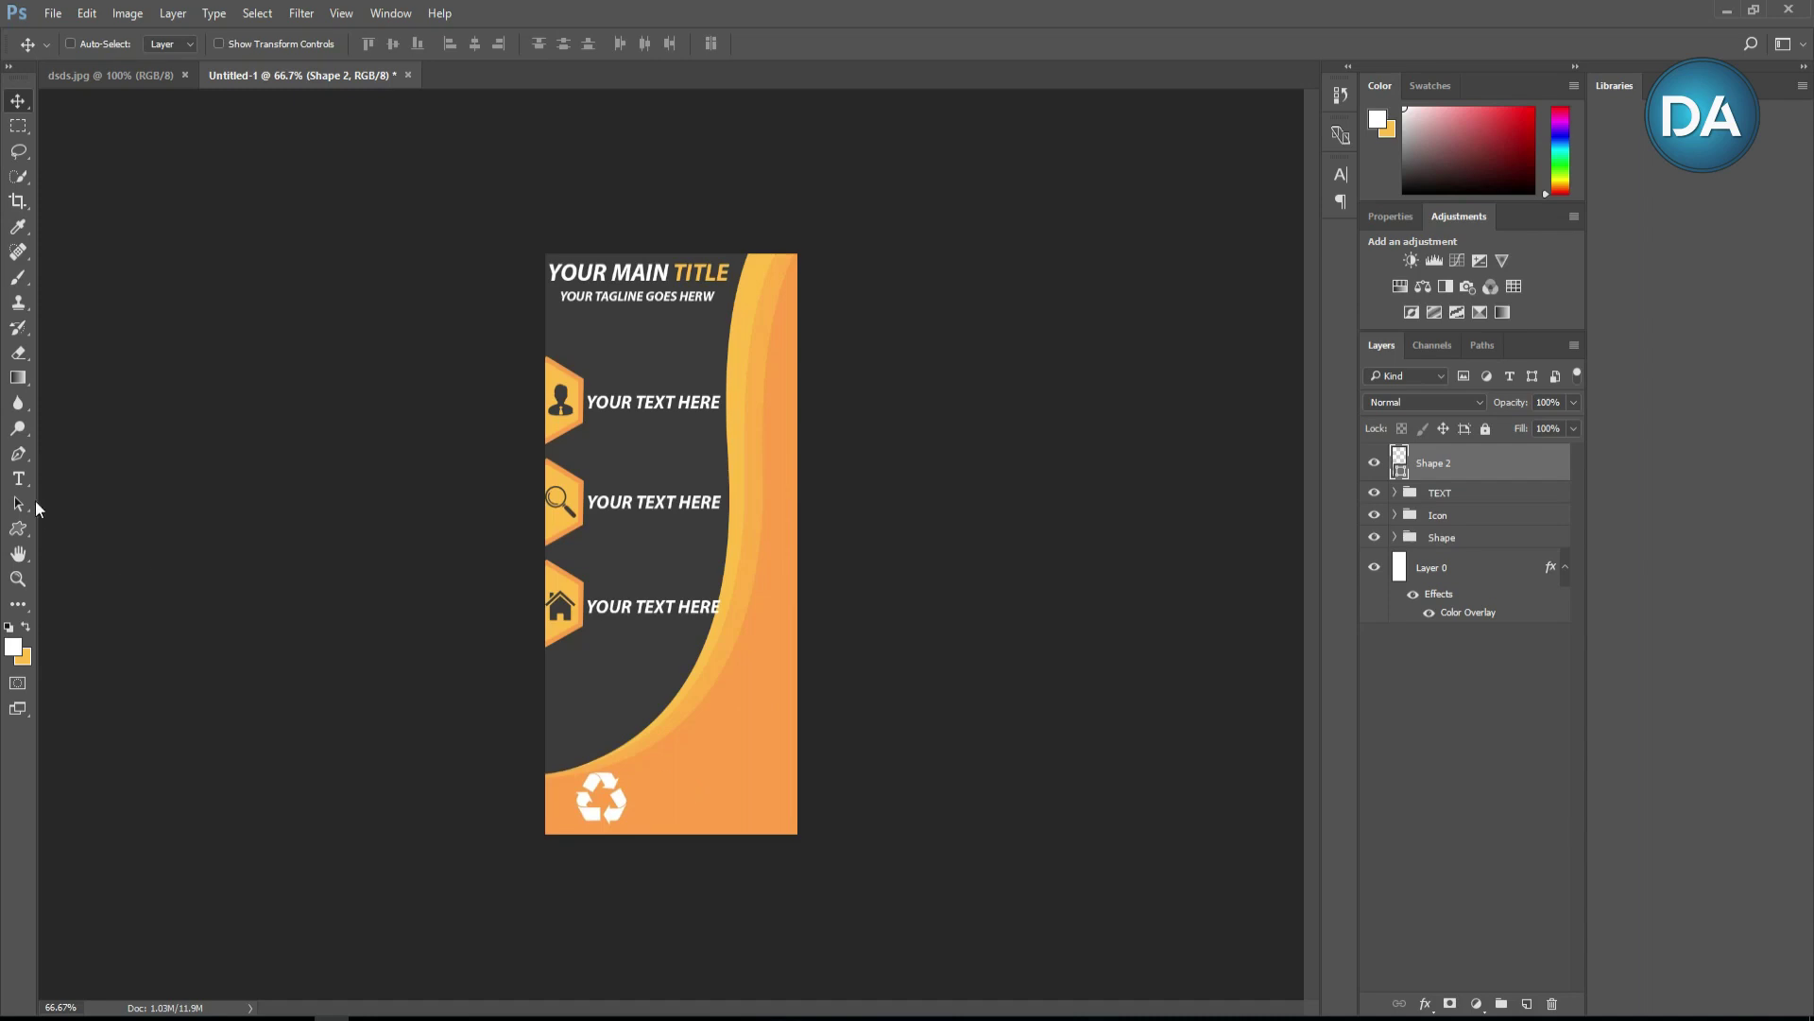
left_click(18, 478)
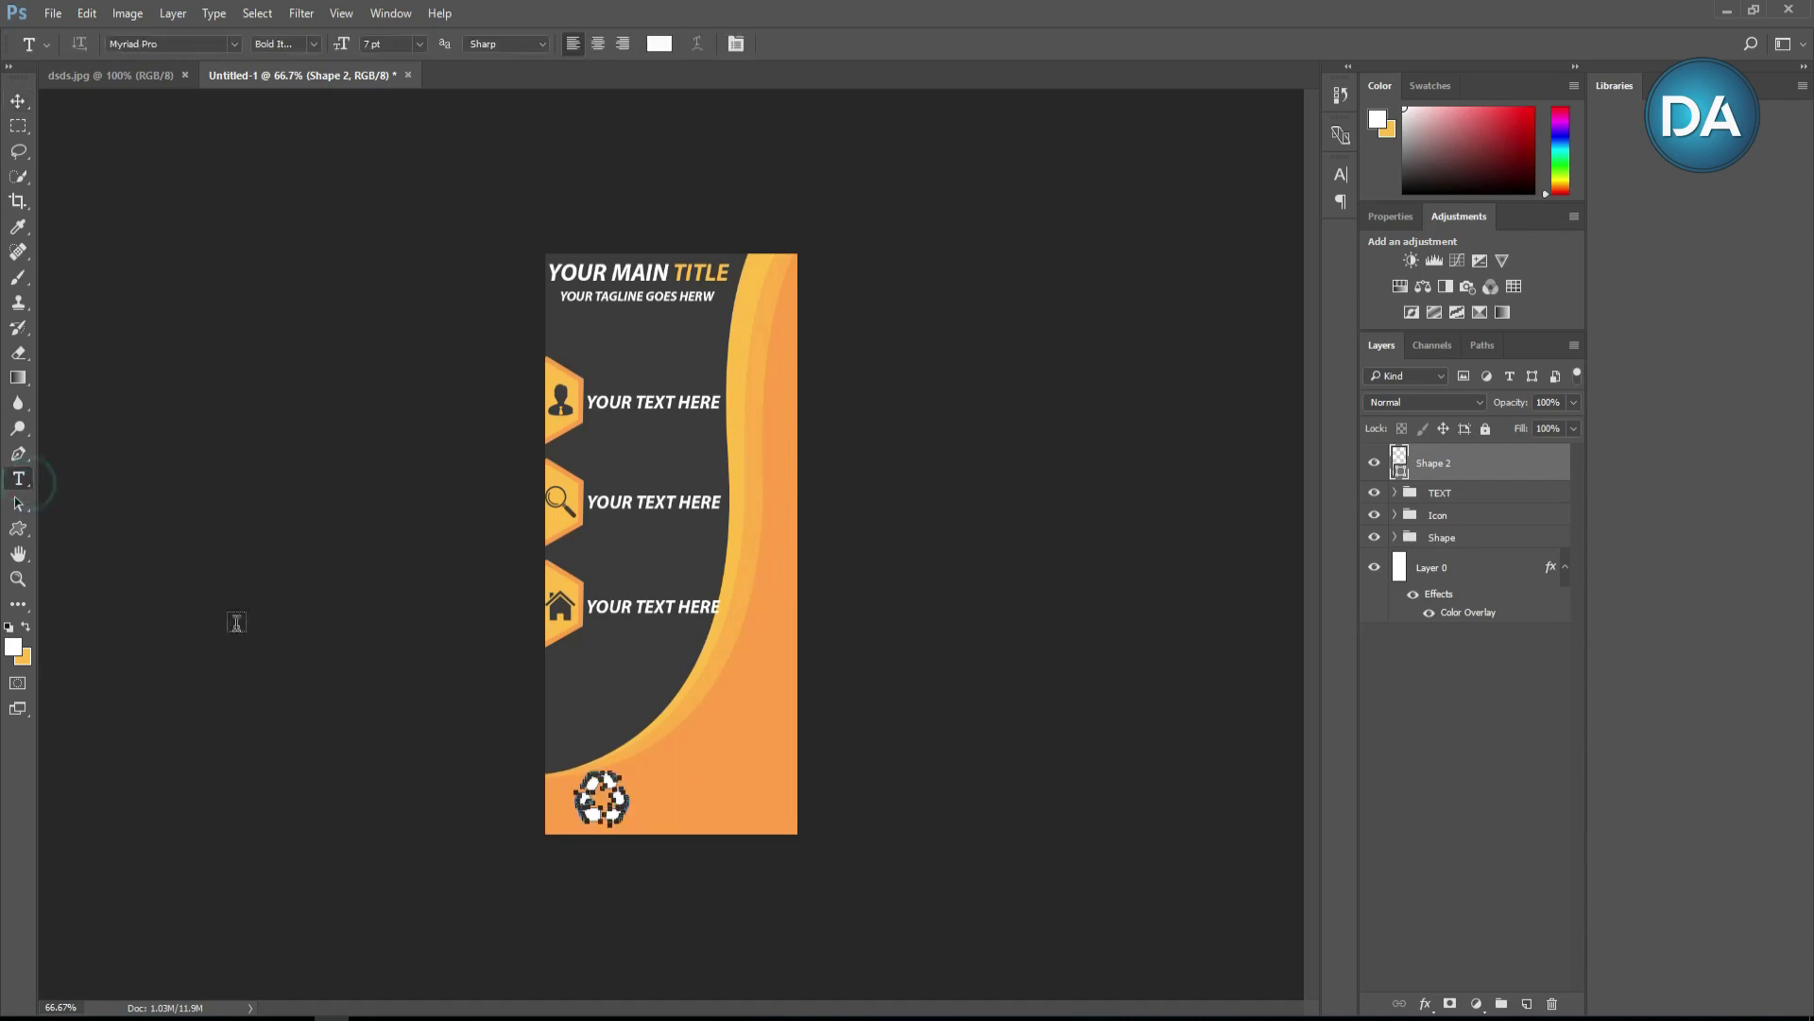
Step: Add 'LOGO NAME' text beside the recycle symbol at 12 pt
left_click(643, 801)
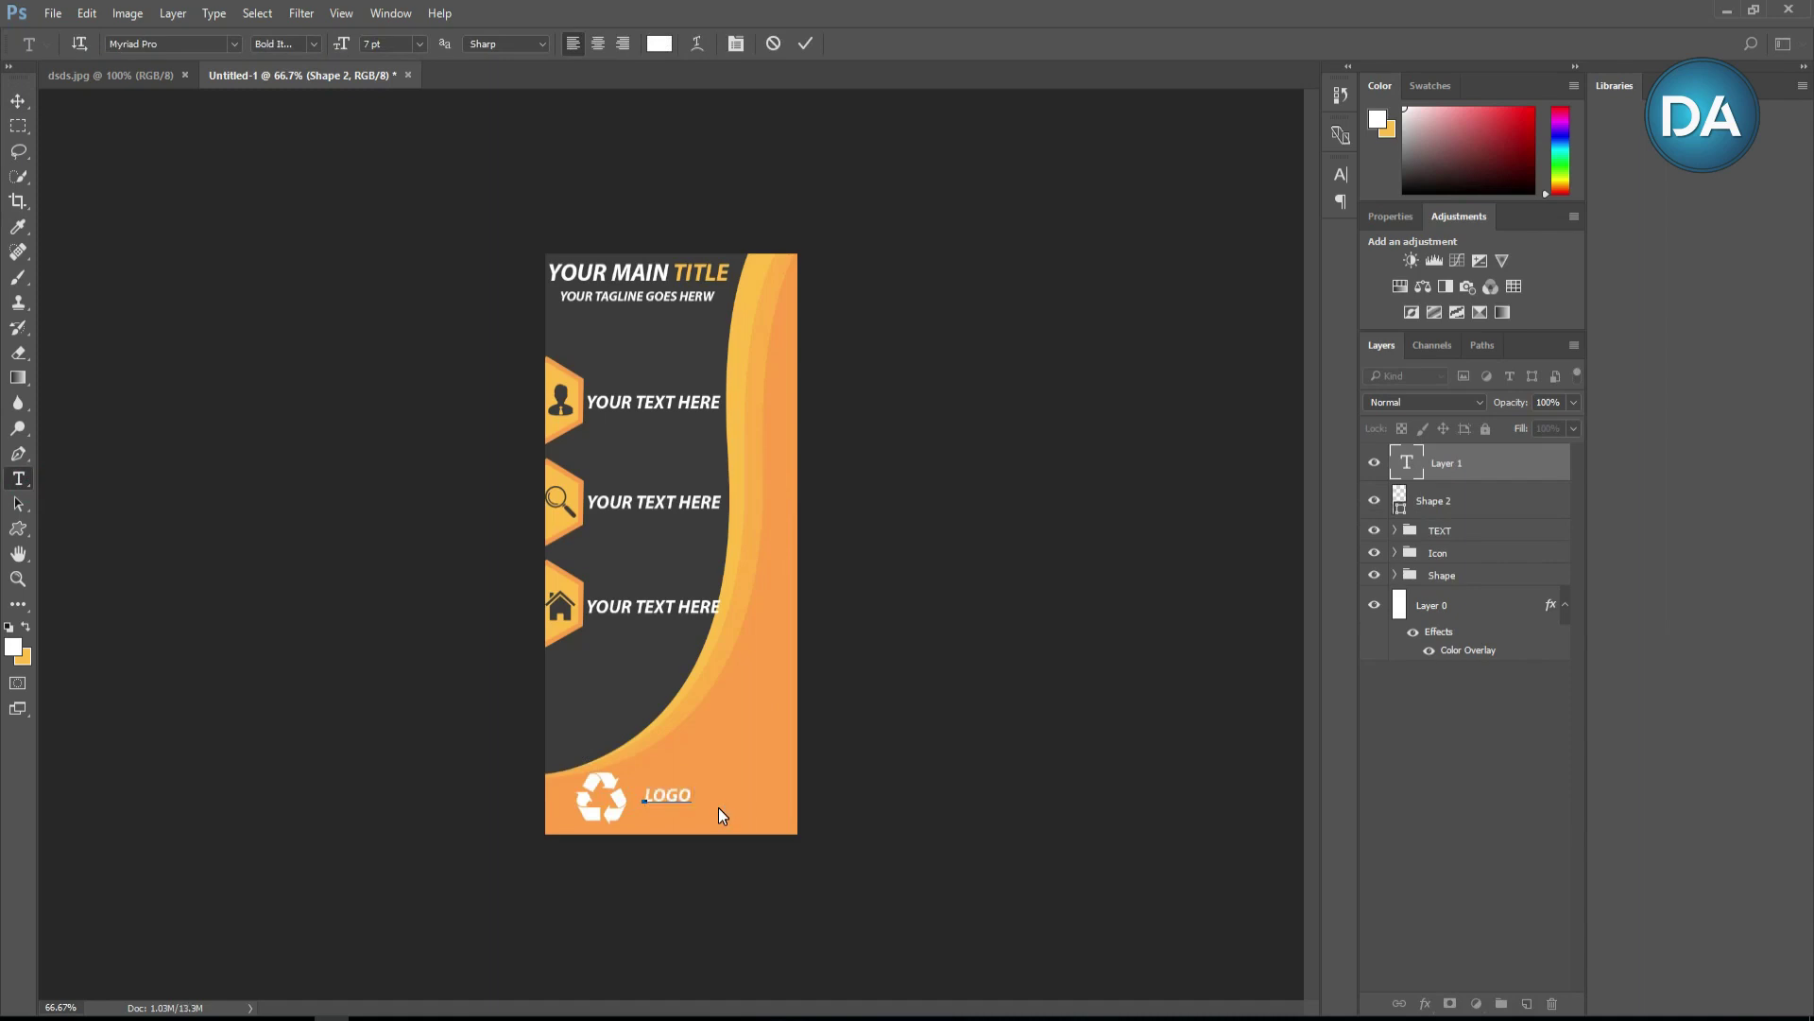
type("LOGO NAME")
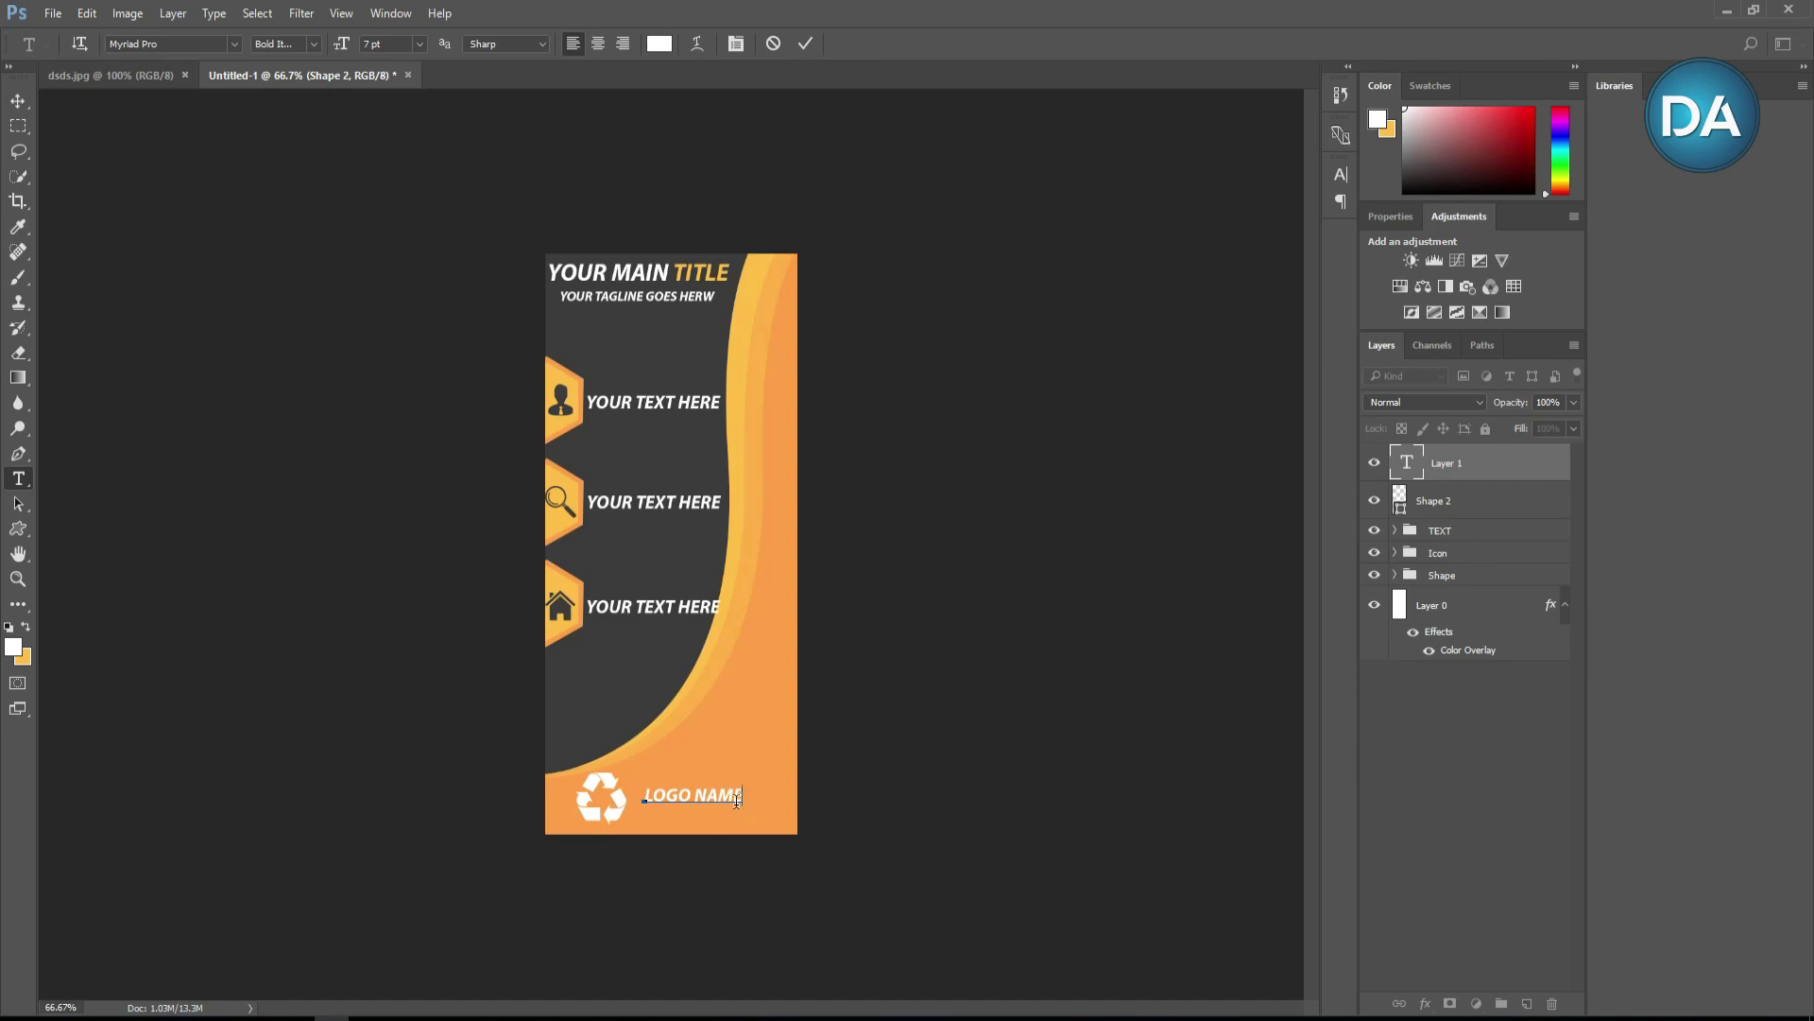
left_click_drag(744, 801, 638, 803)
left_click(419, 43)
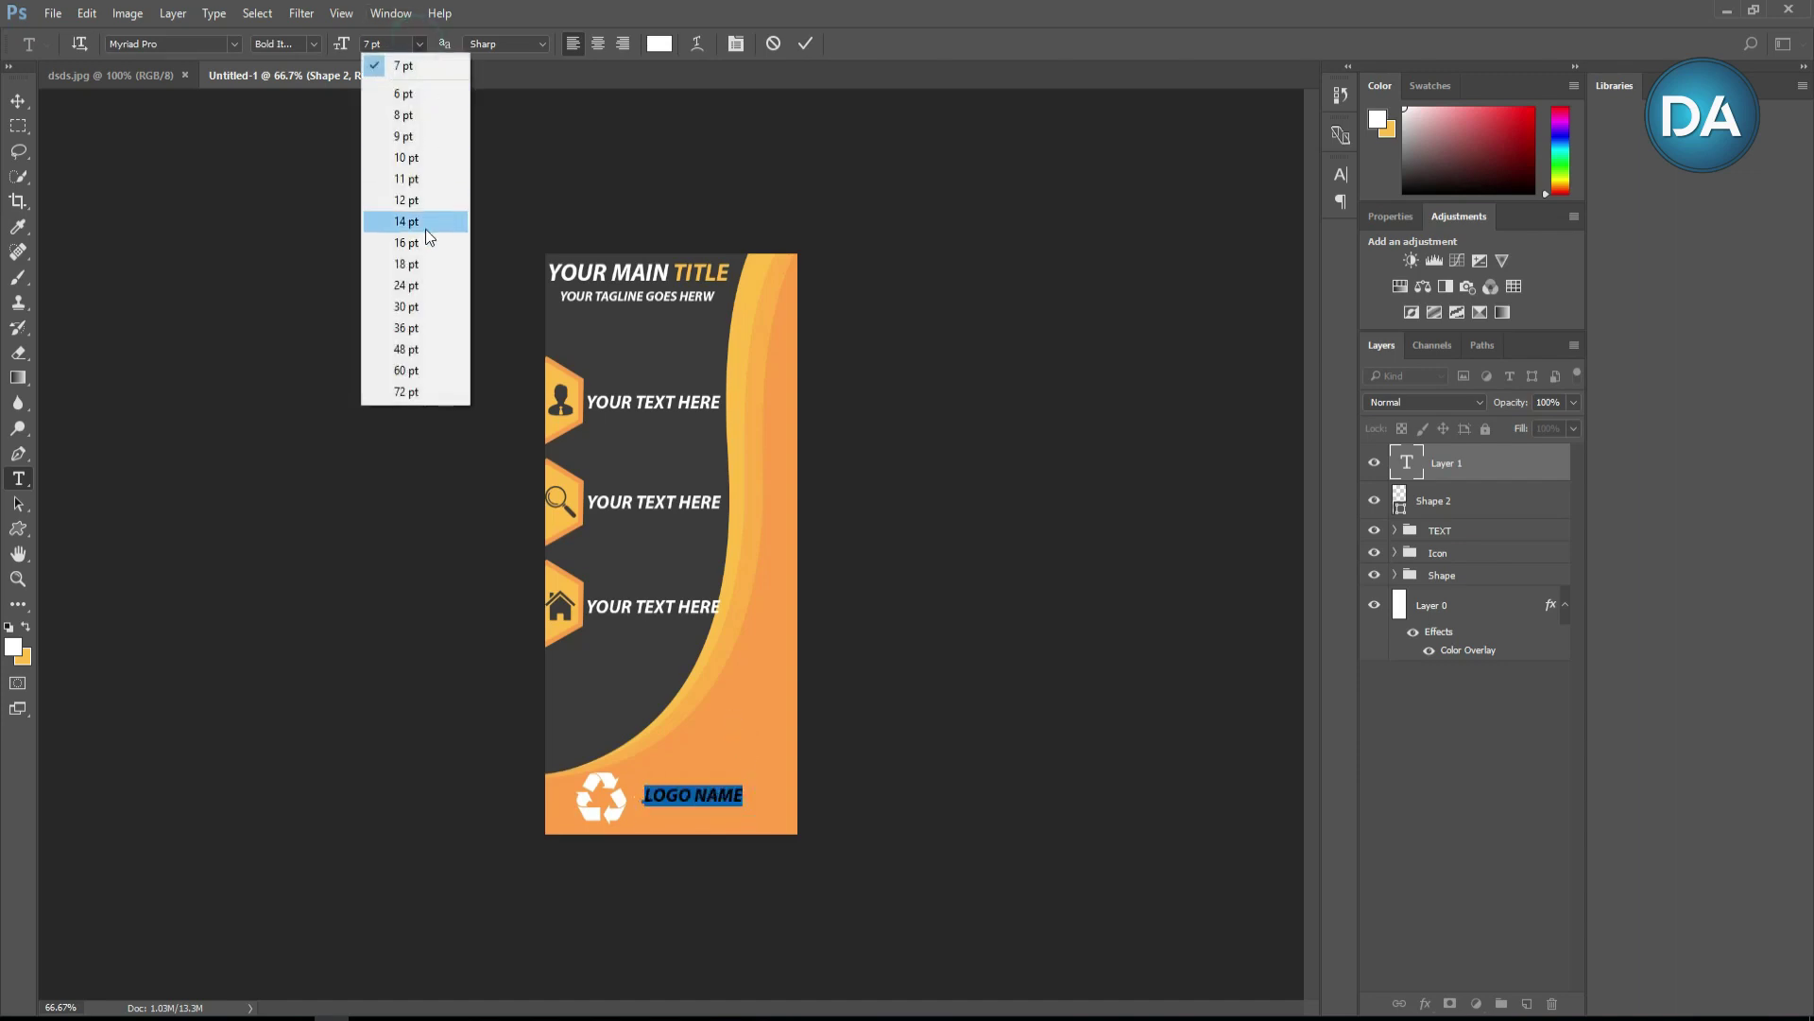
left_click(419, 202)
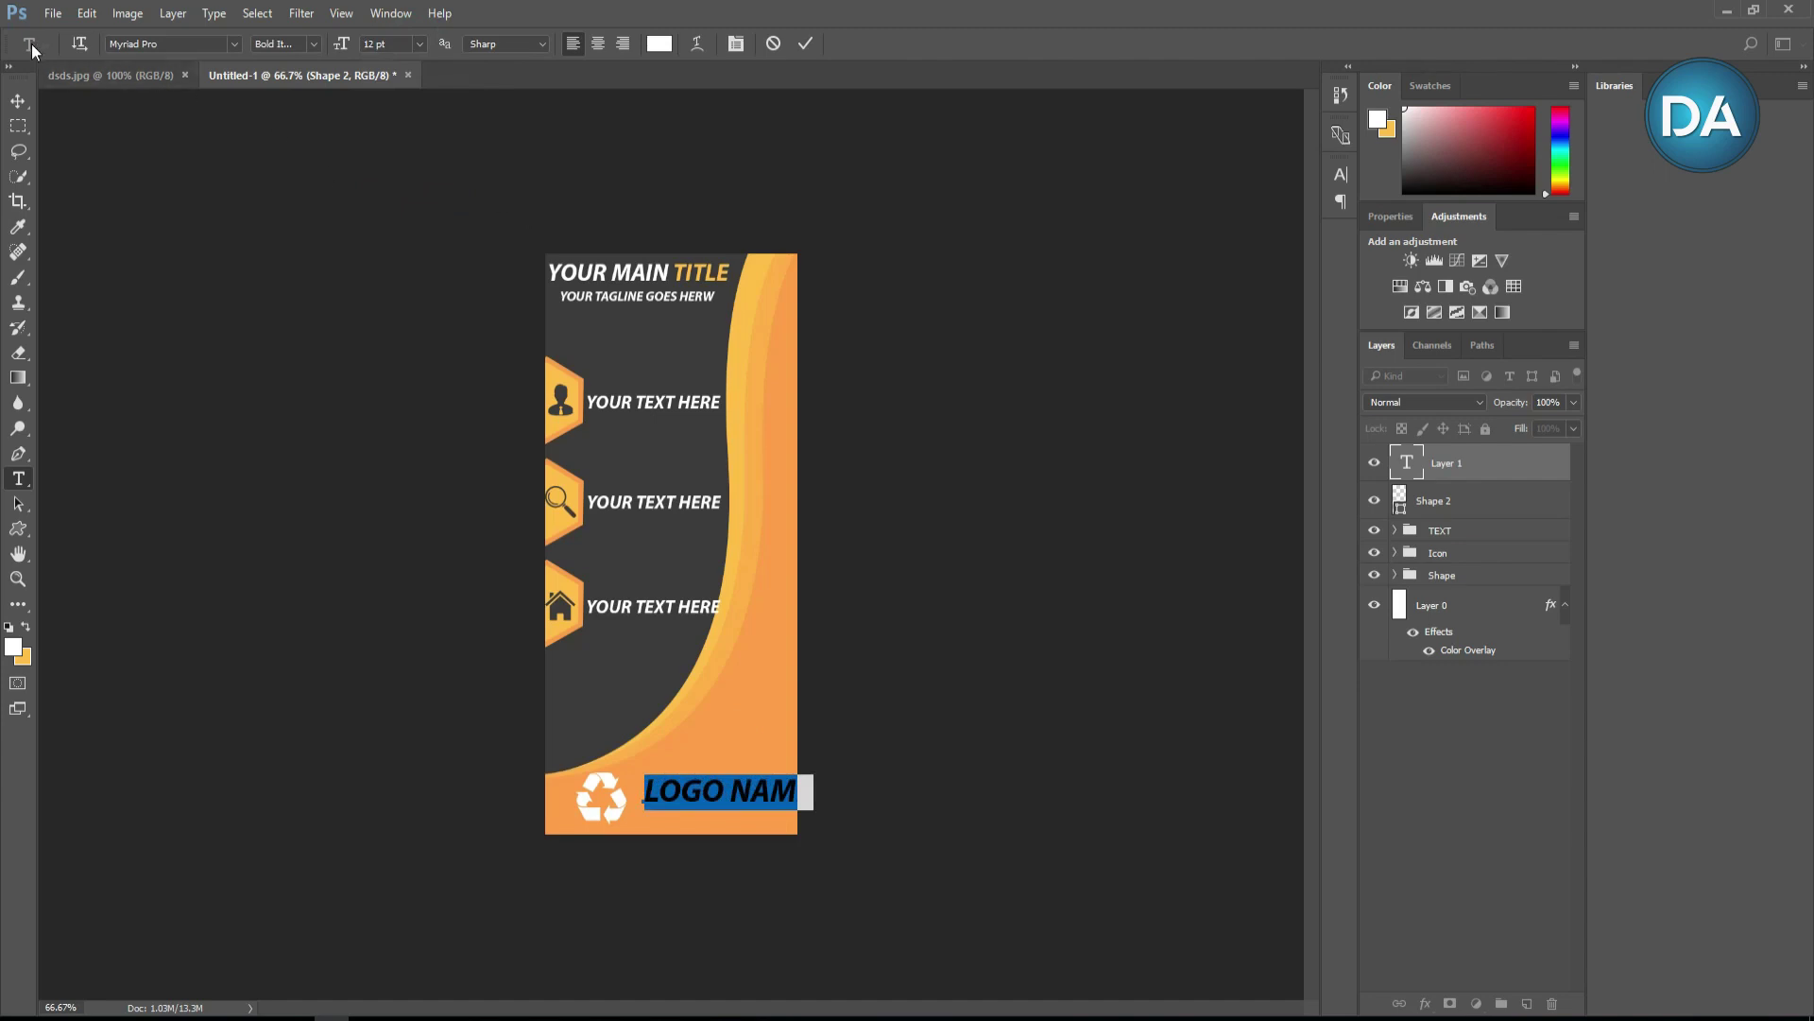
left_click(520, 339)
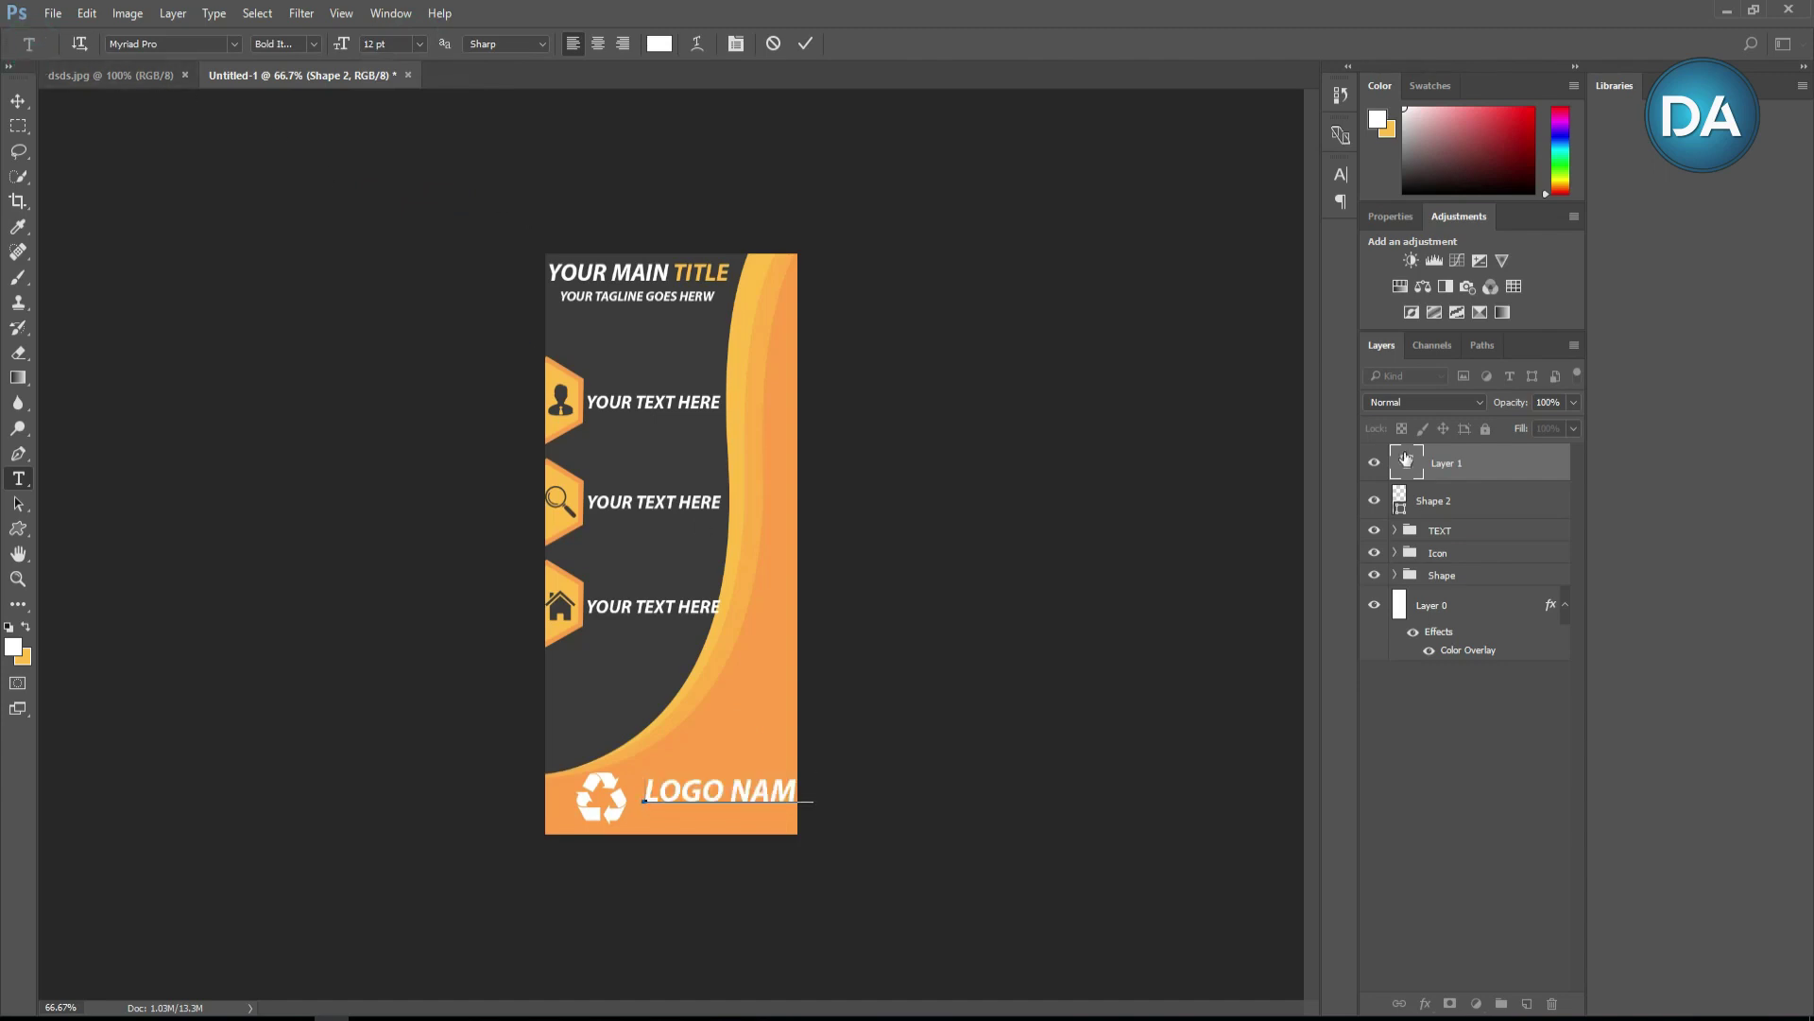
Step: Align the LOGO NAME text and recycle symbol side by side at the bottom
left_click(18, 101)
left_click_drag(753, 794, 737, 803)
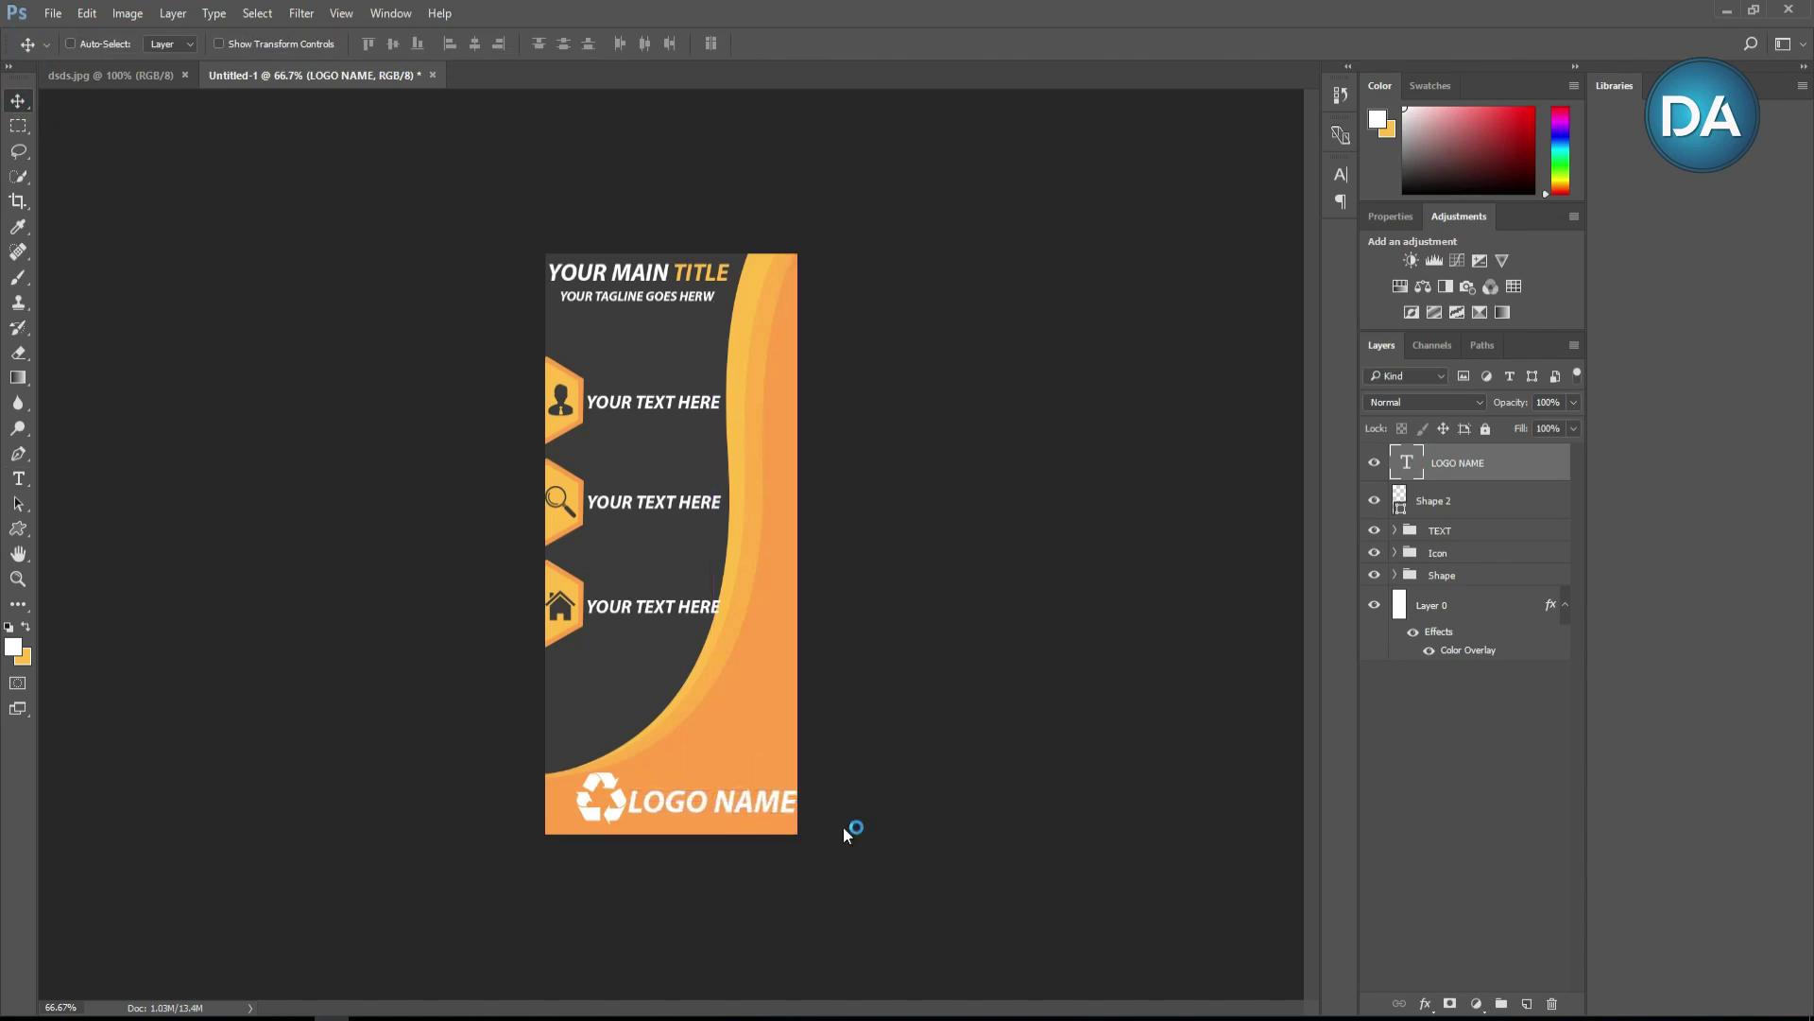
key("Up")
key("Up")
key("Up")
key("Up")
key("Up")
key("Up")
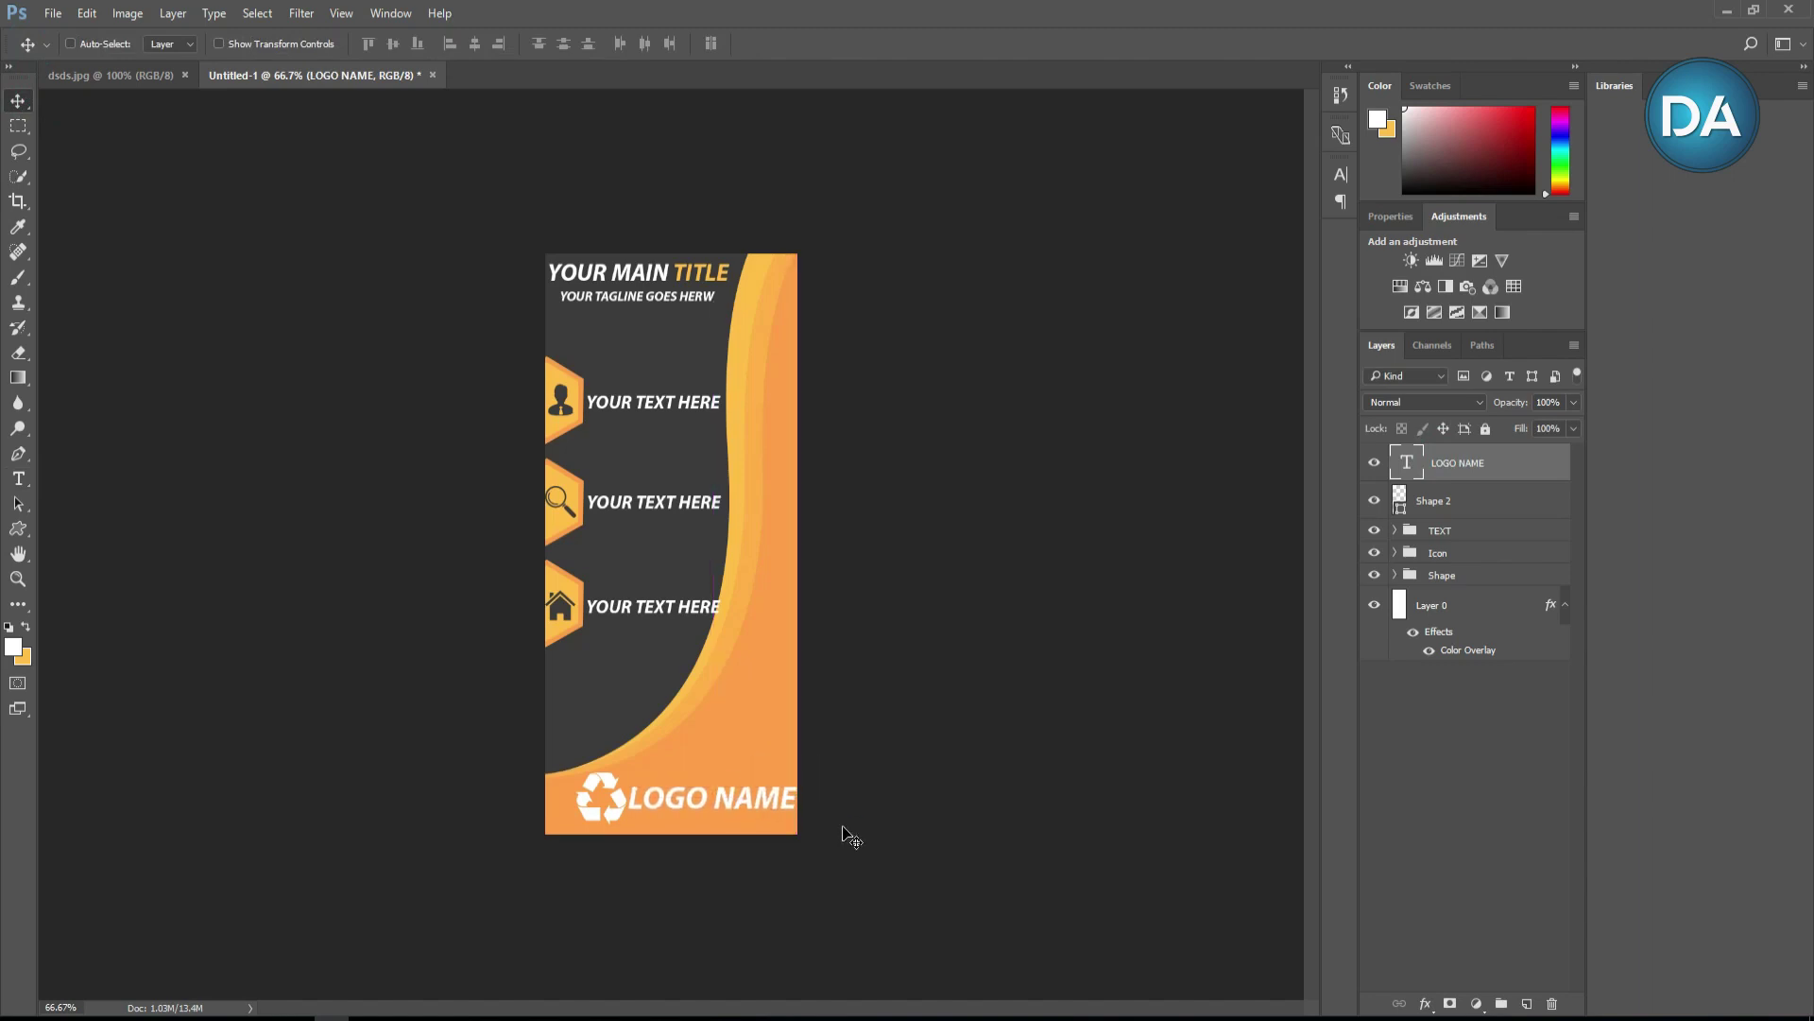
left_click(1434, 505)
key("Left")
key("Left")
key("Left")
key("Left")
key("Left")
key("Left")
key("Left")
key("Left")
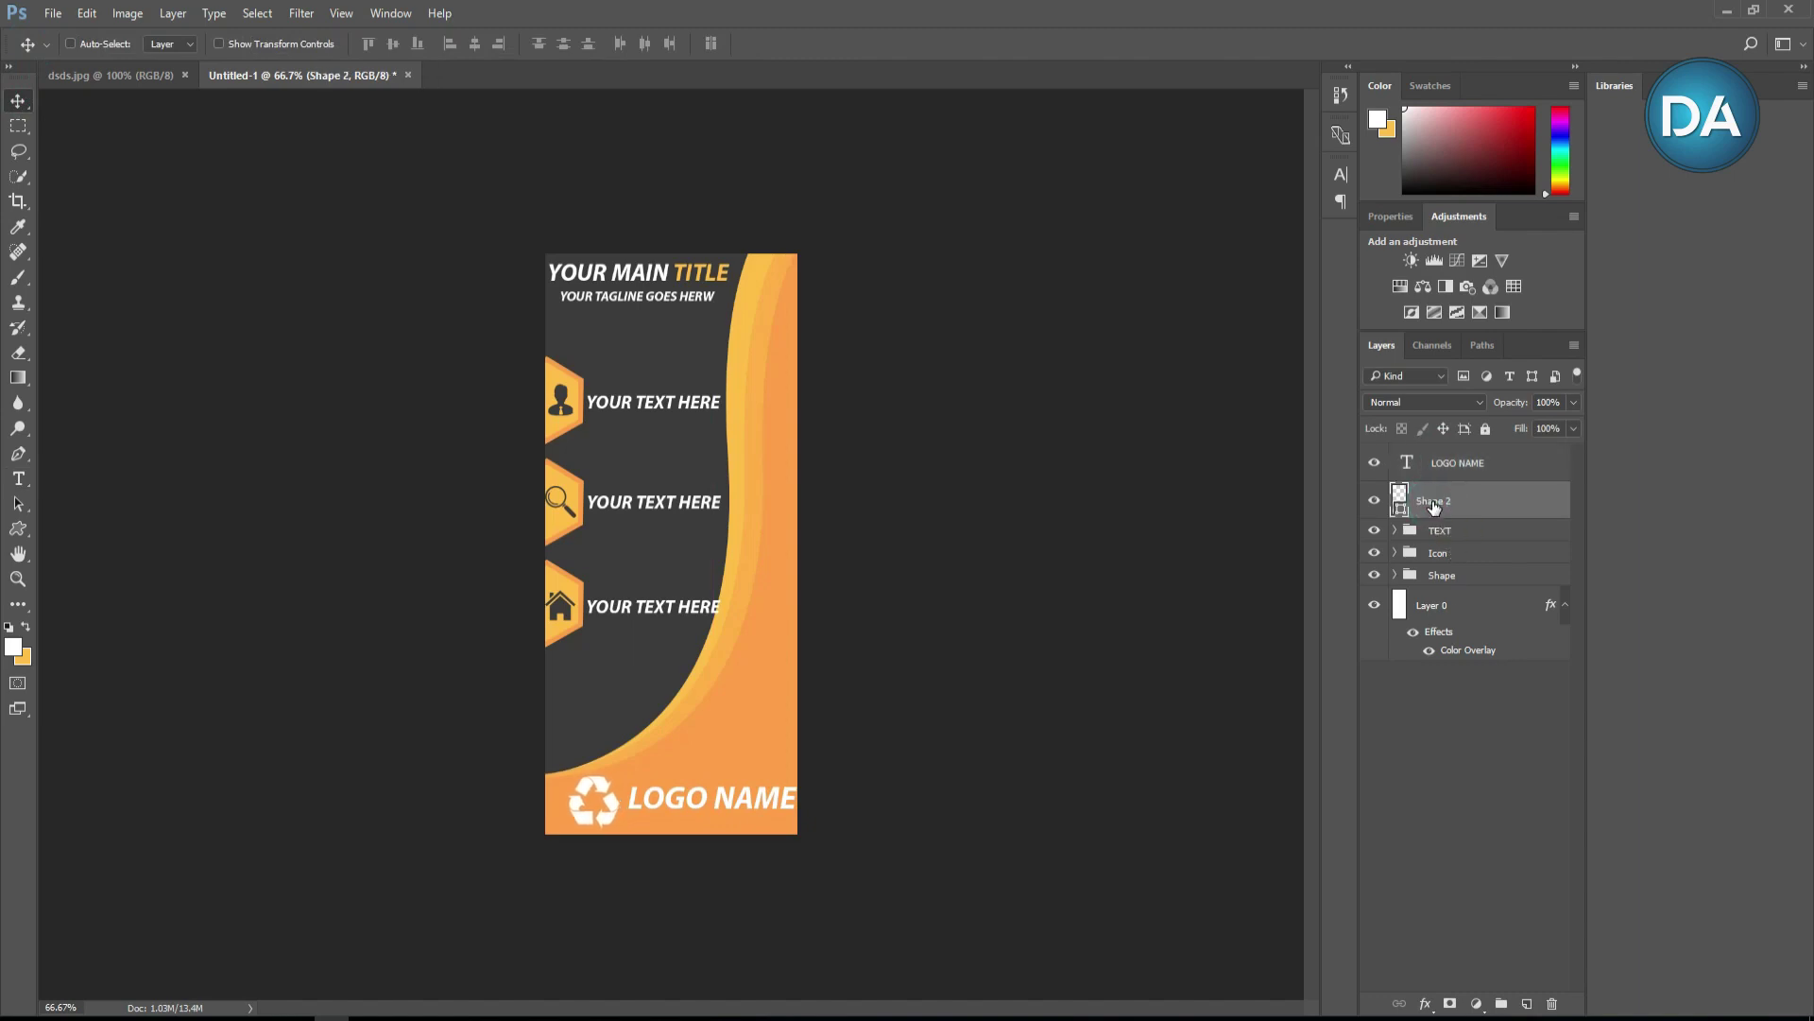
left_click(1446, 468)
left_click_drag(724, 801, 716, 807)
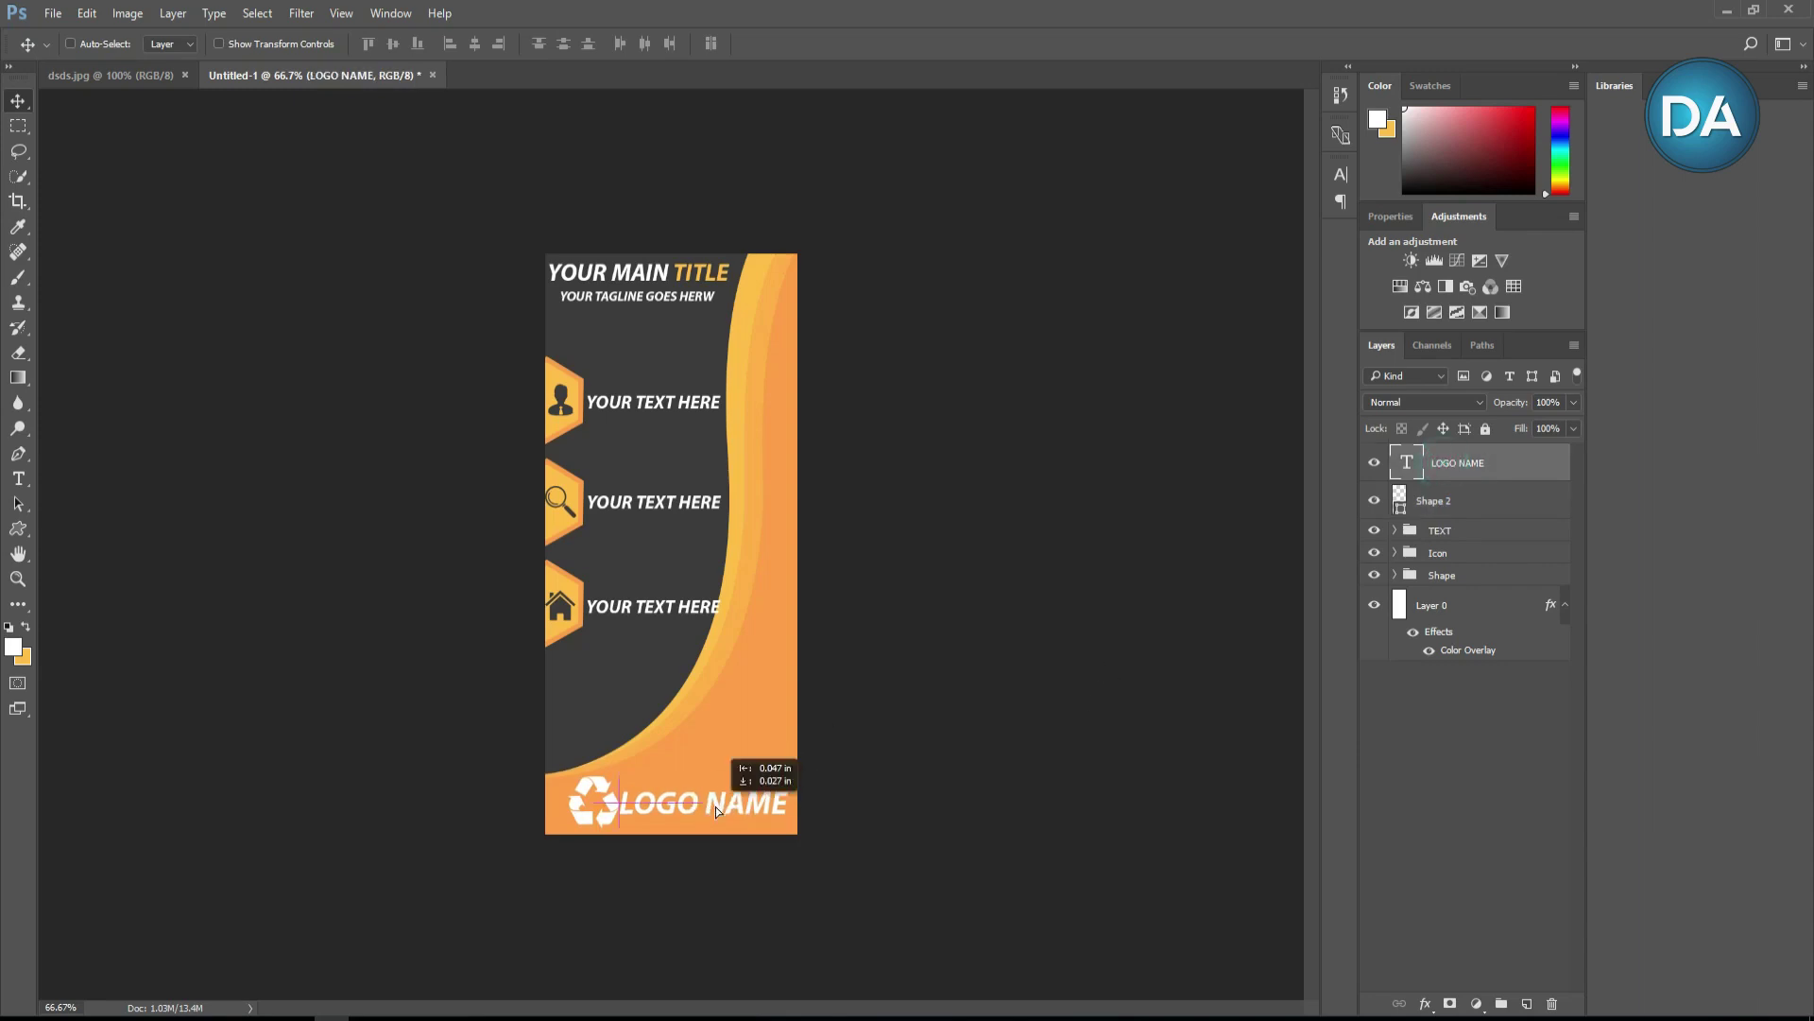
key("Right")
key("Right")
key("Right")
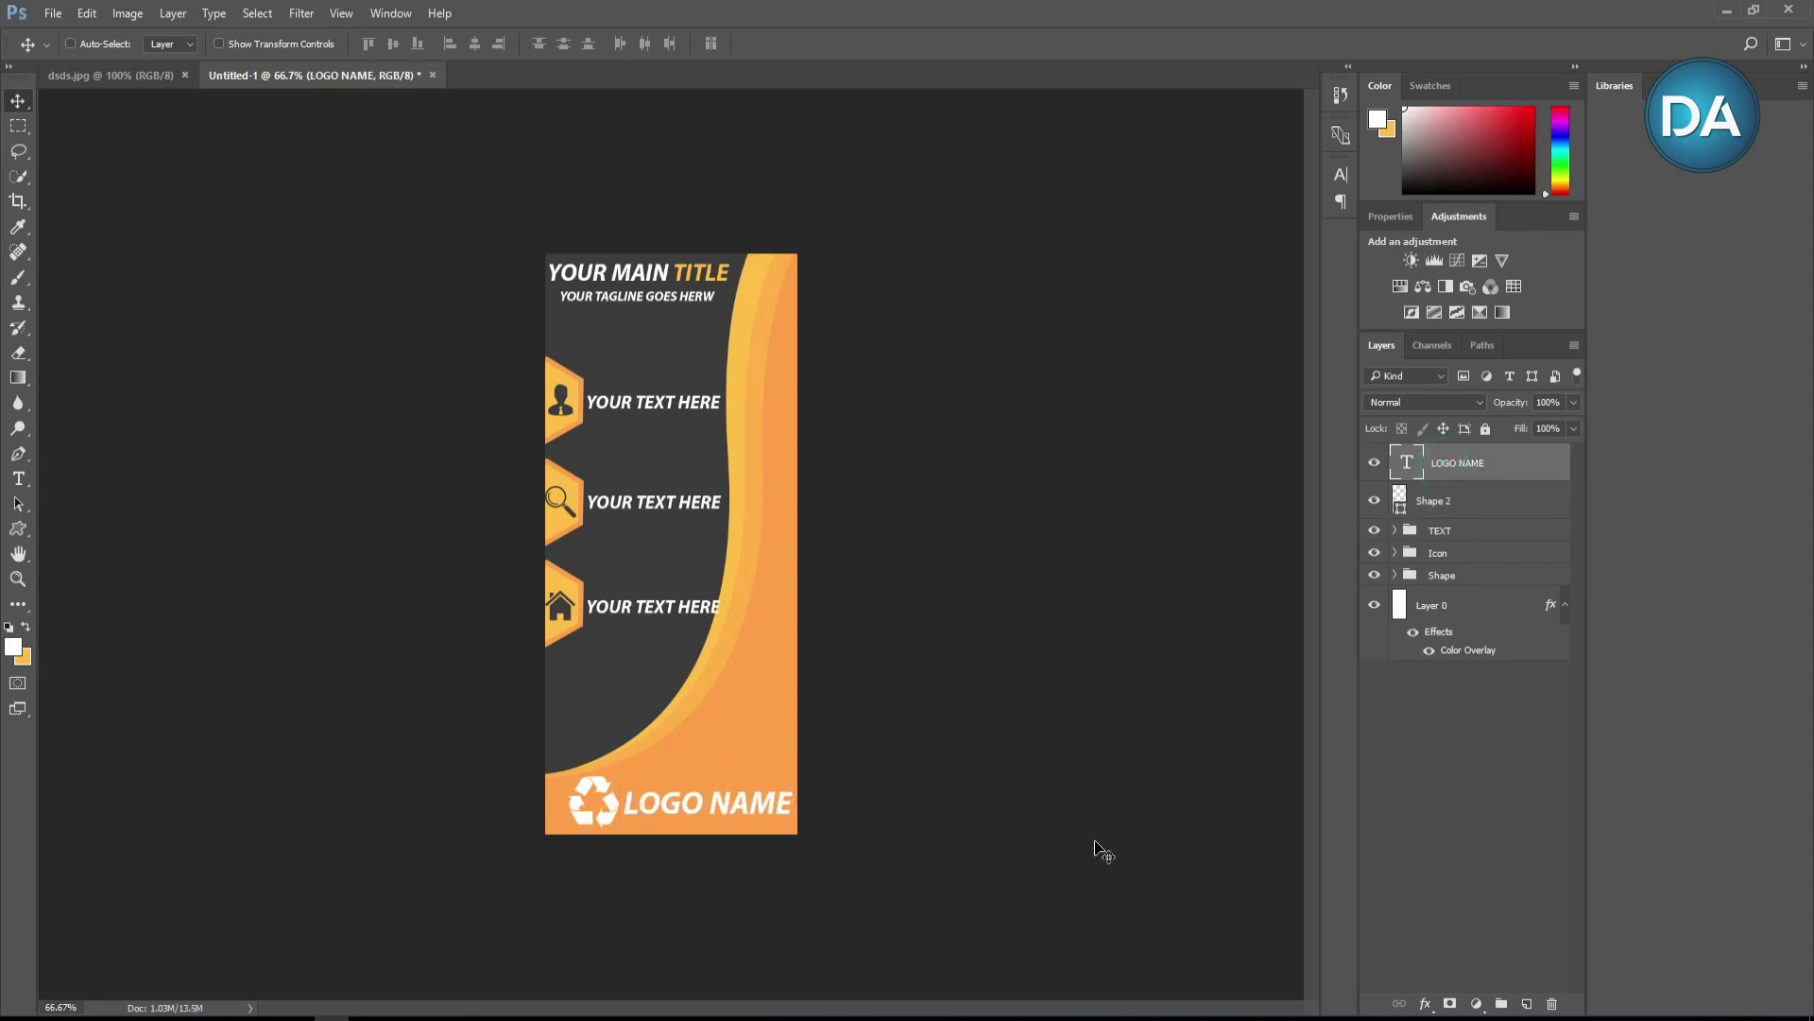
key("Left")
key("Right")
Step: Change LOGO NAME to the Impact font and nudge it slightly right and down
left_click(18, 478)
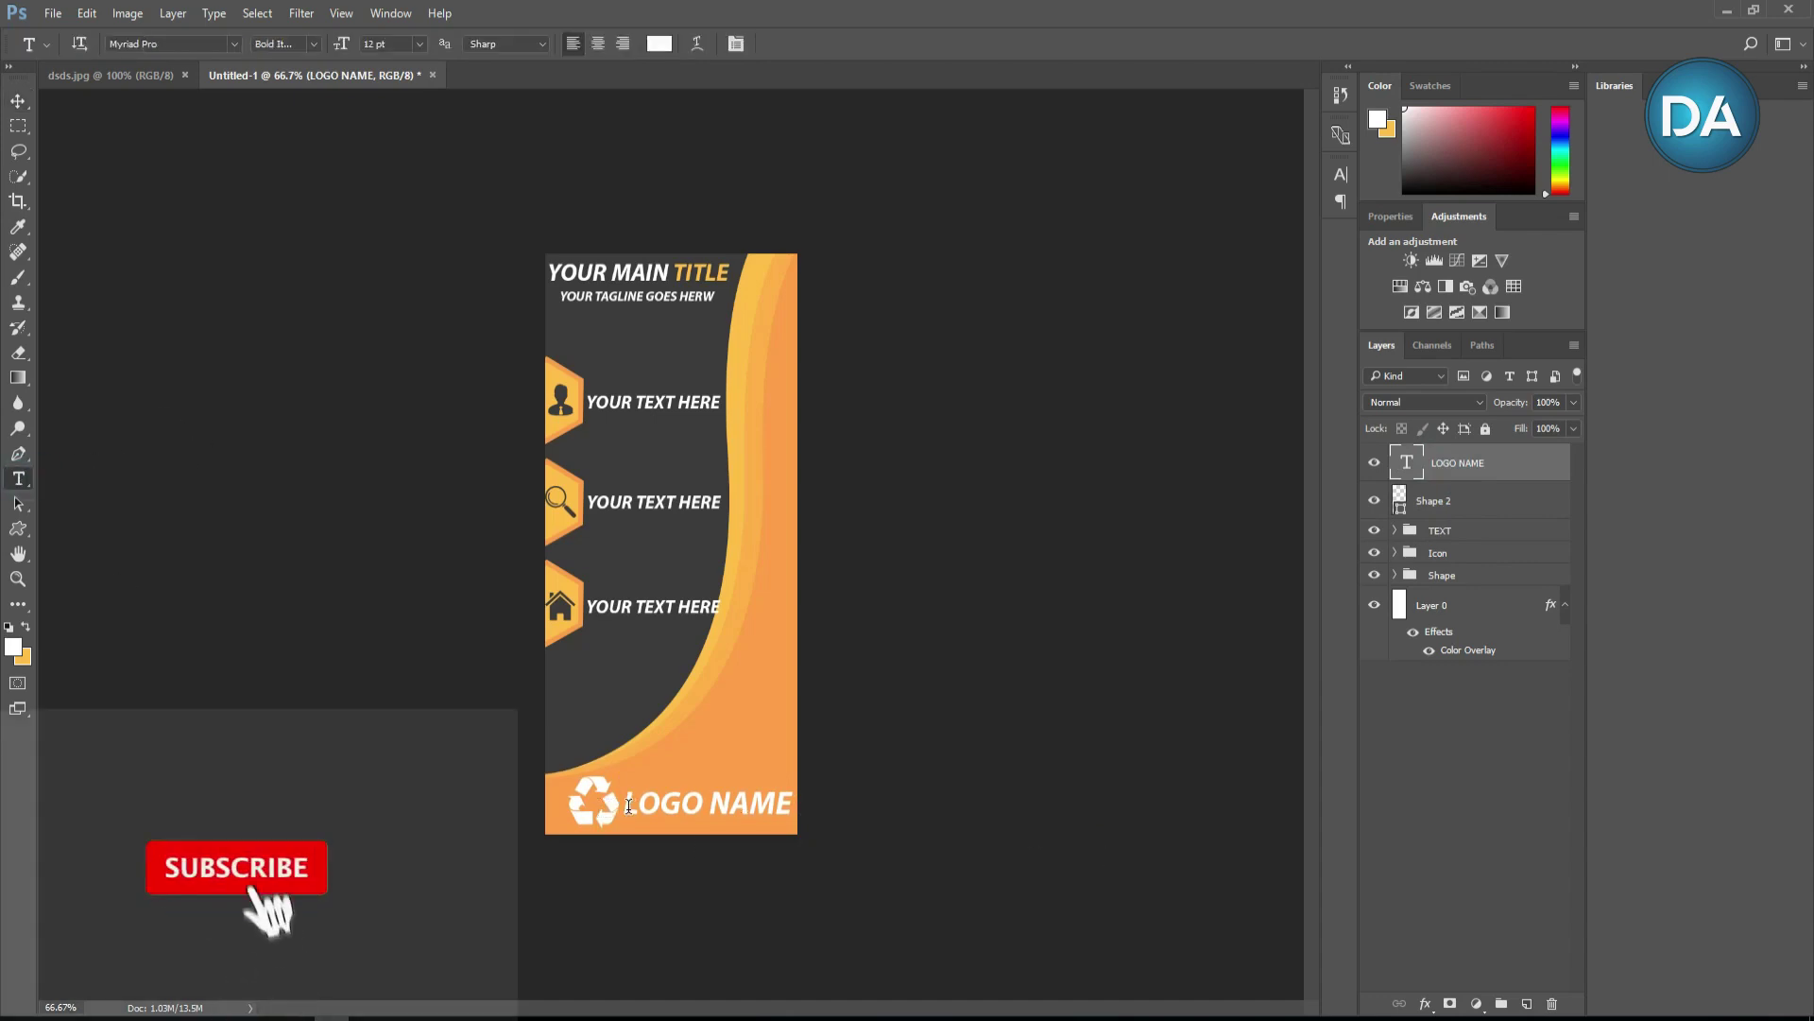
left_click_drag(628, 807, 791, 804)
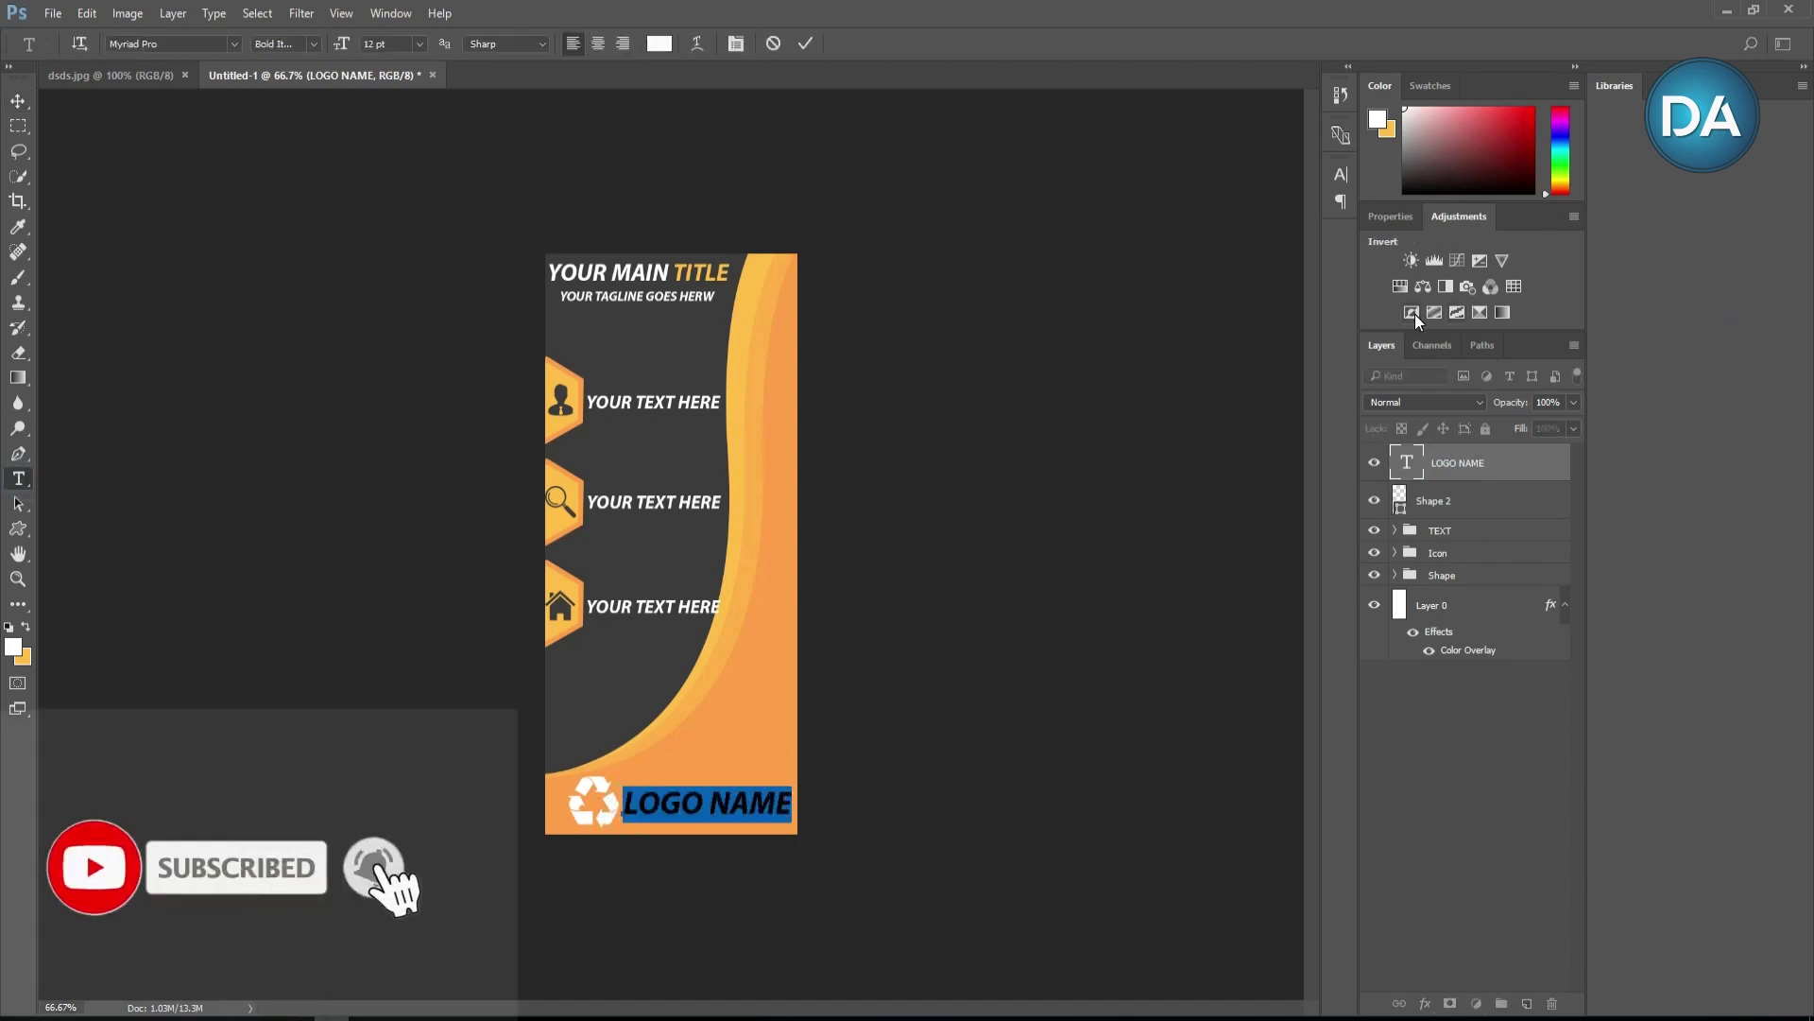
left_click(736, 43)
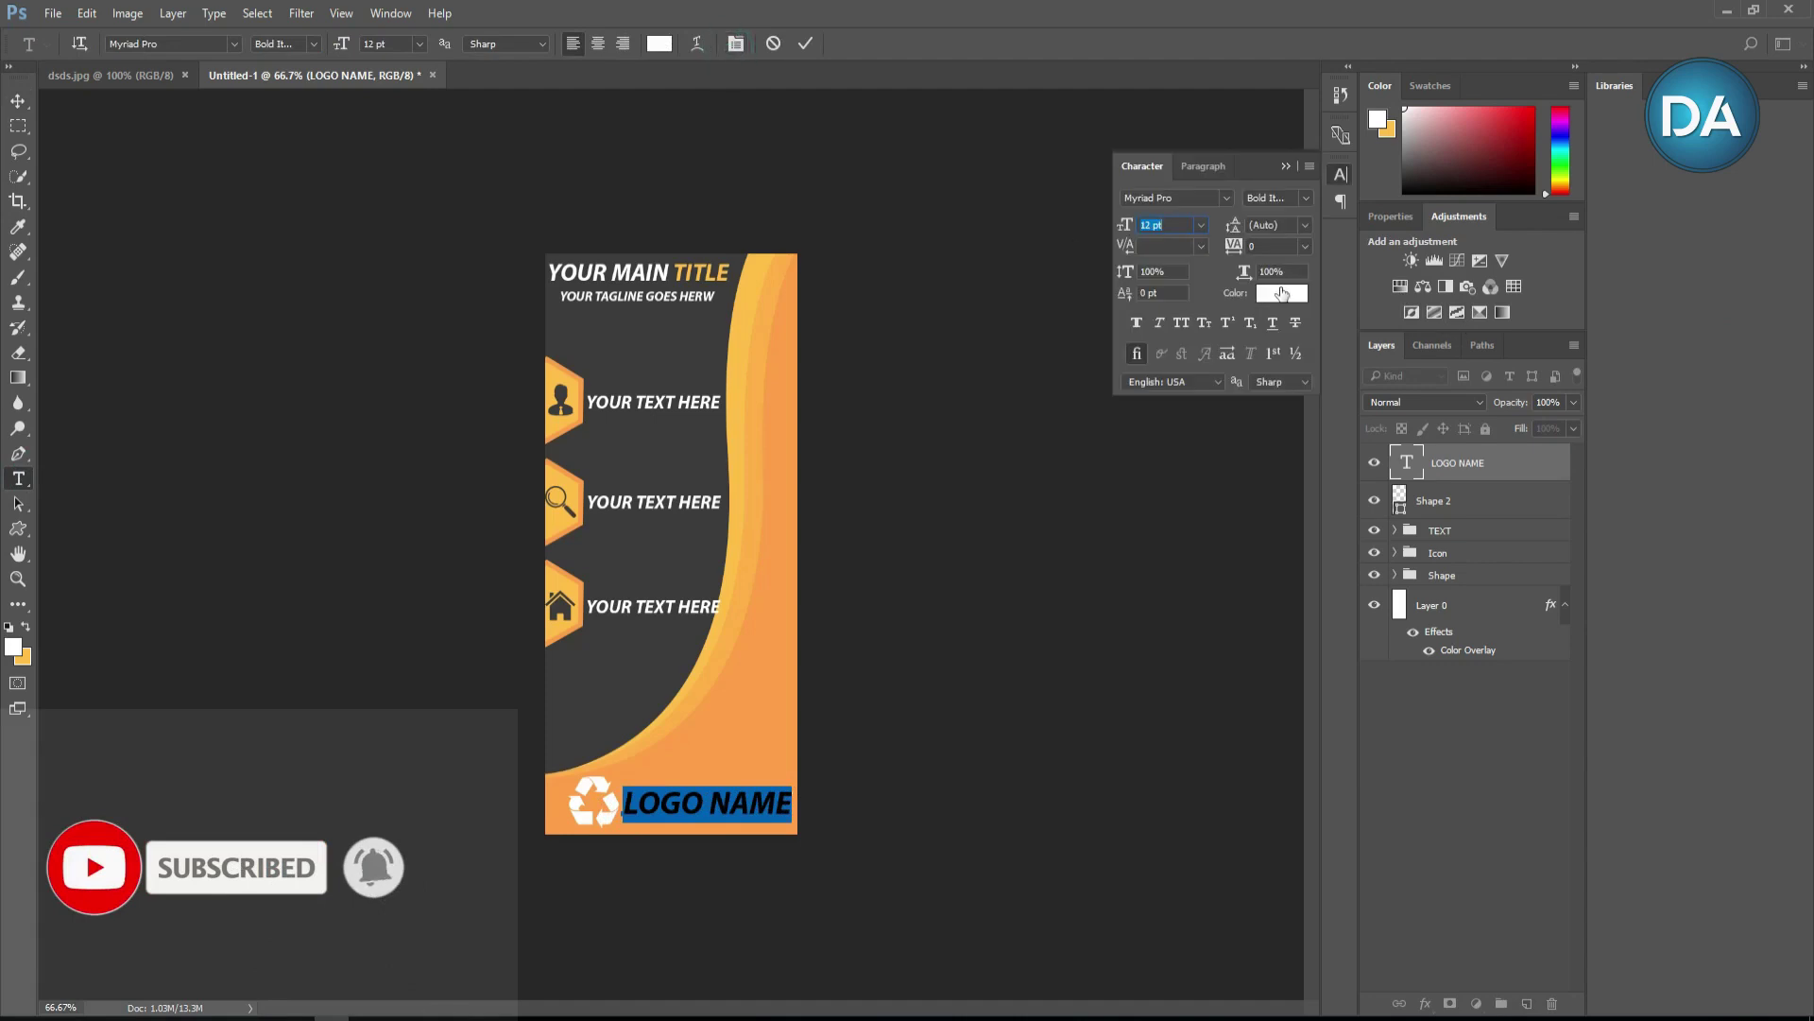
left_click(1227, 199)
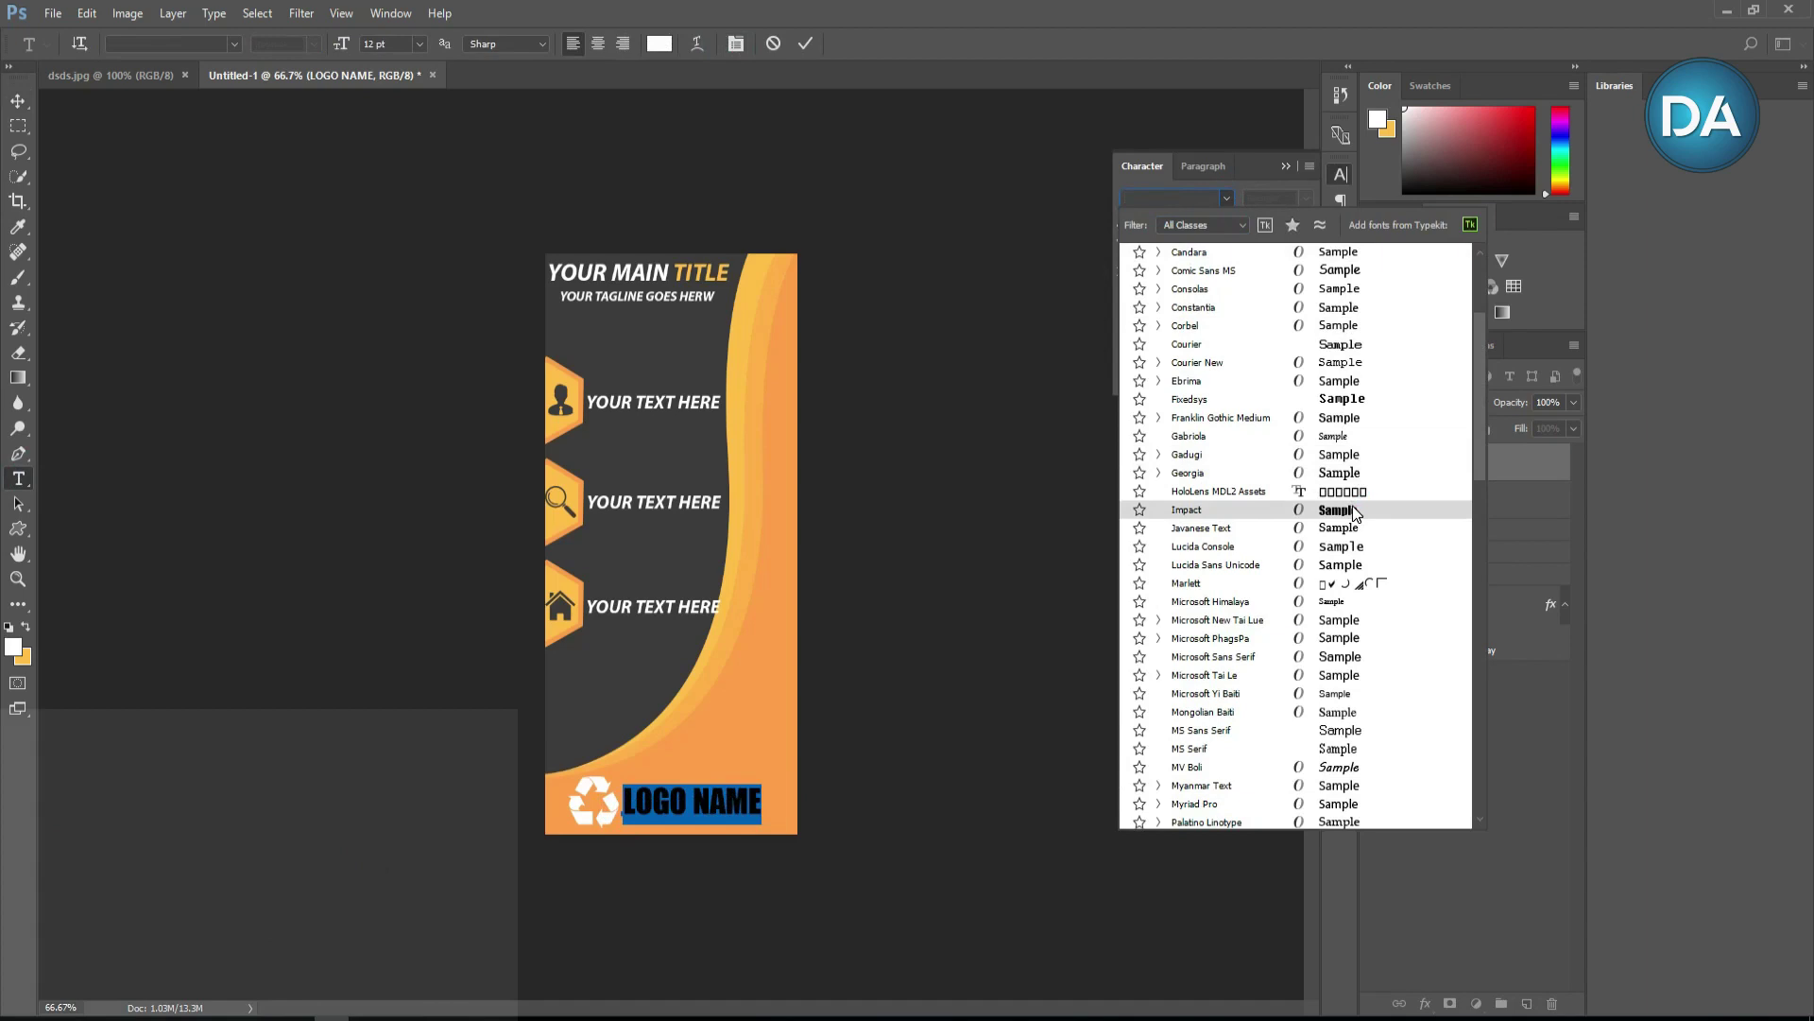
scroll(1353, 511, "up", 5)
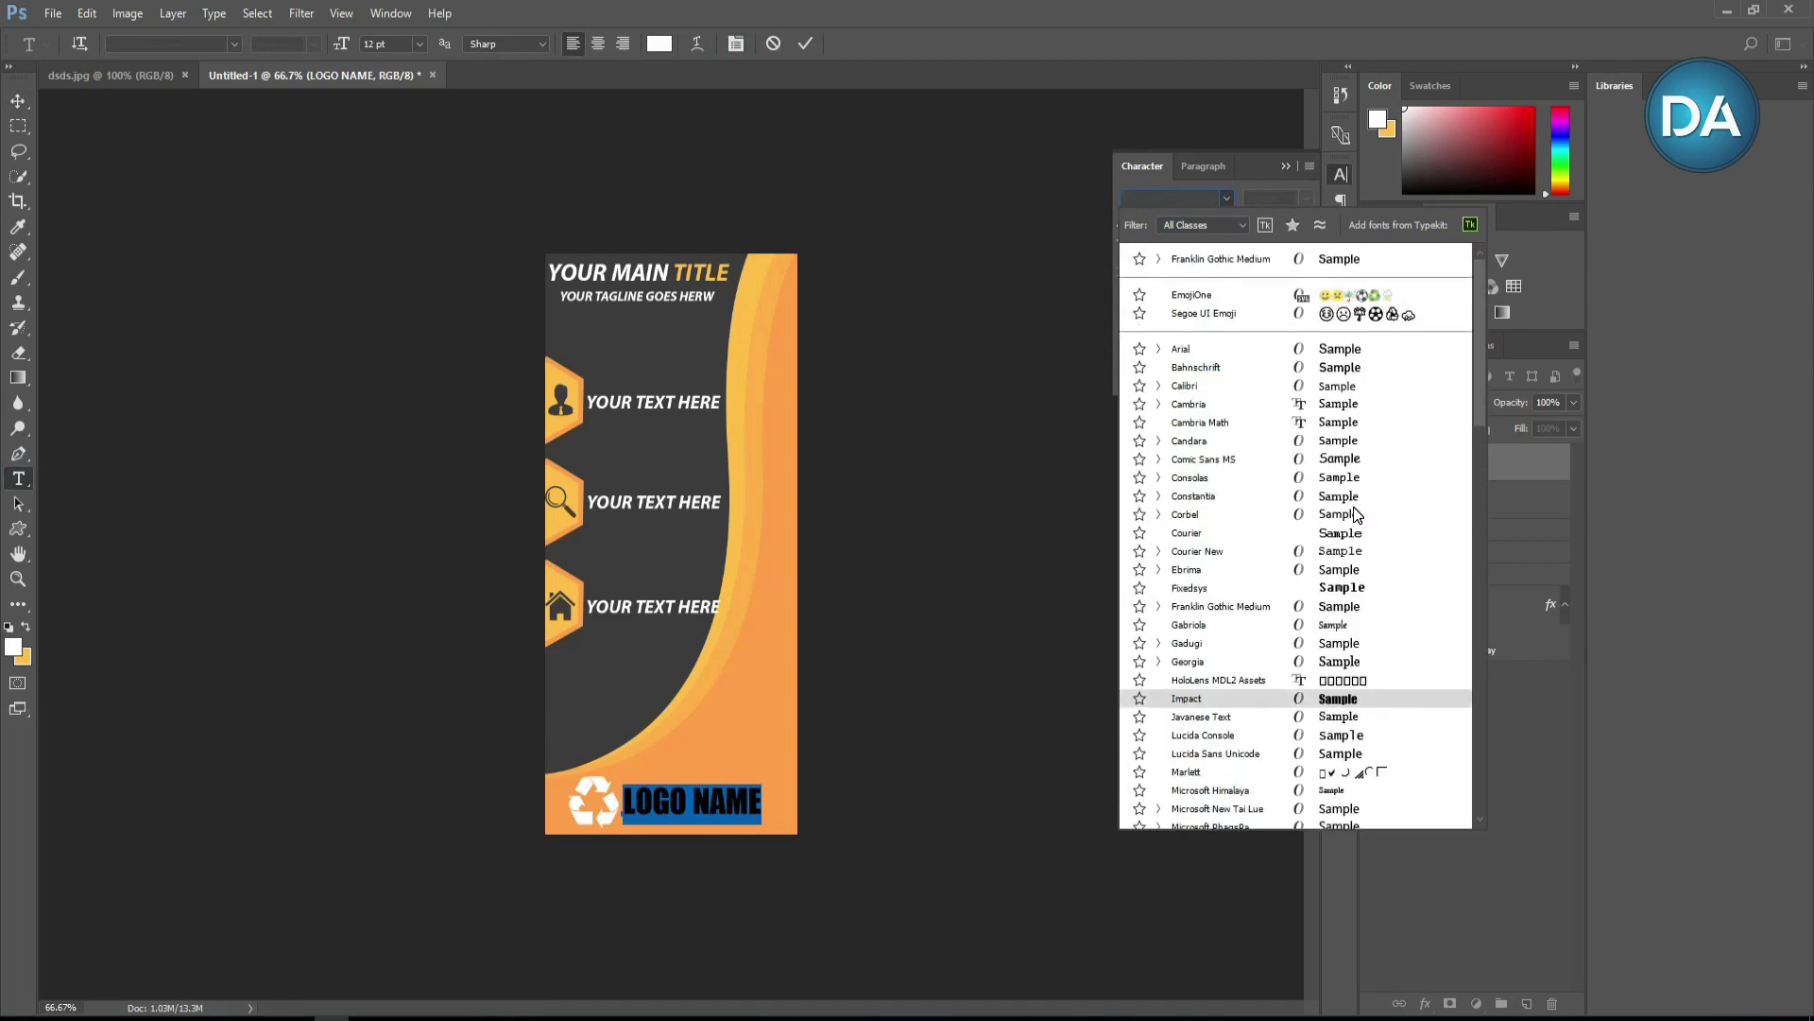
scroll(1355, 513, "down", 3)
left_click(1342, 575)
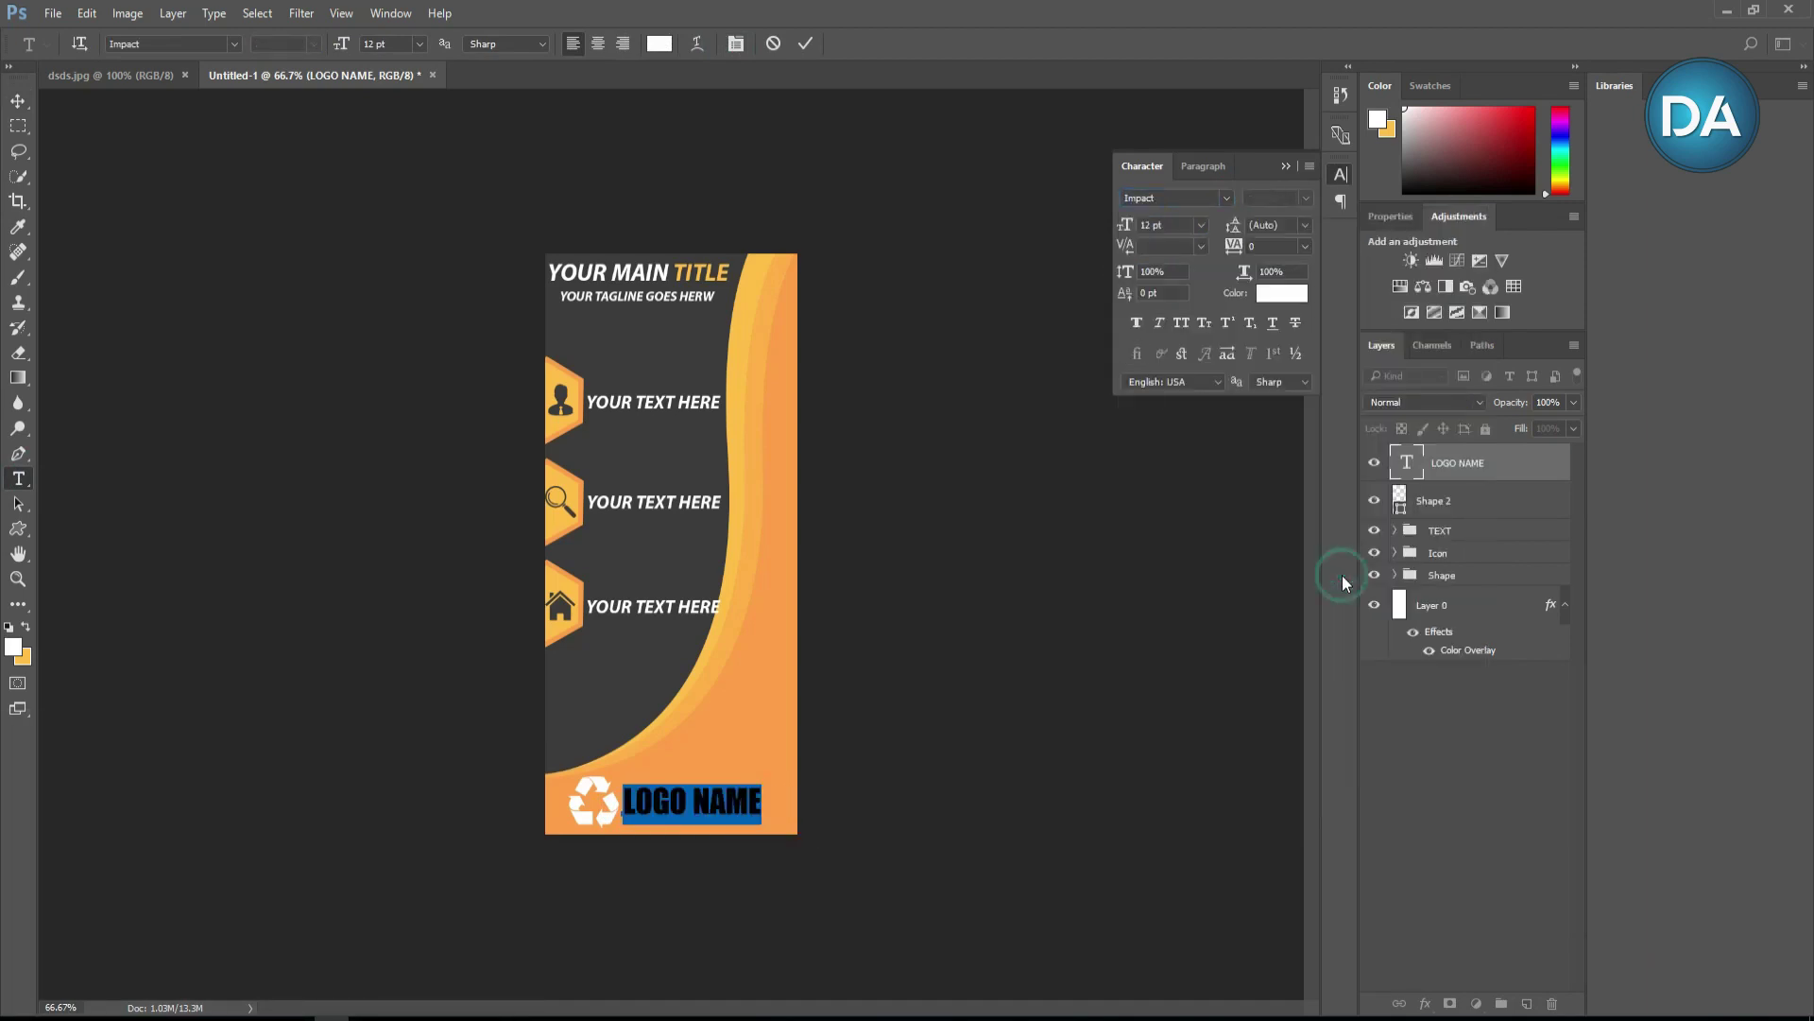
left_click(1286, 166)
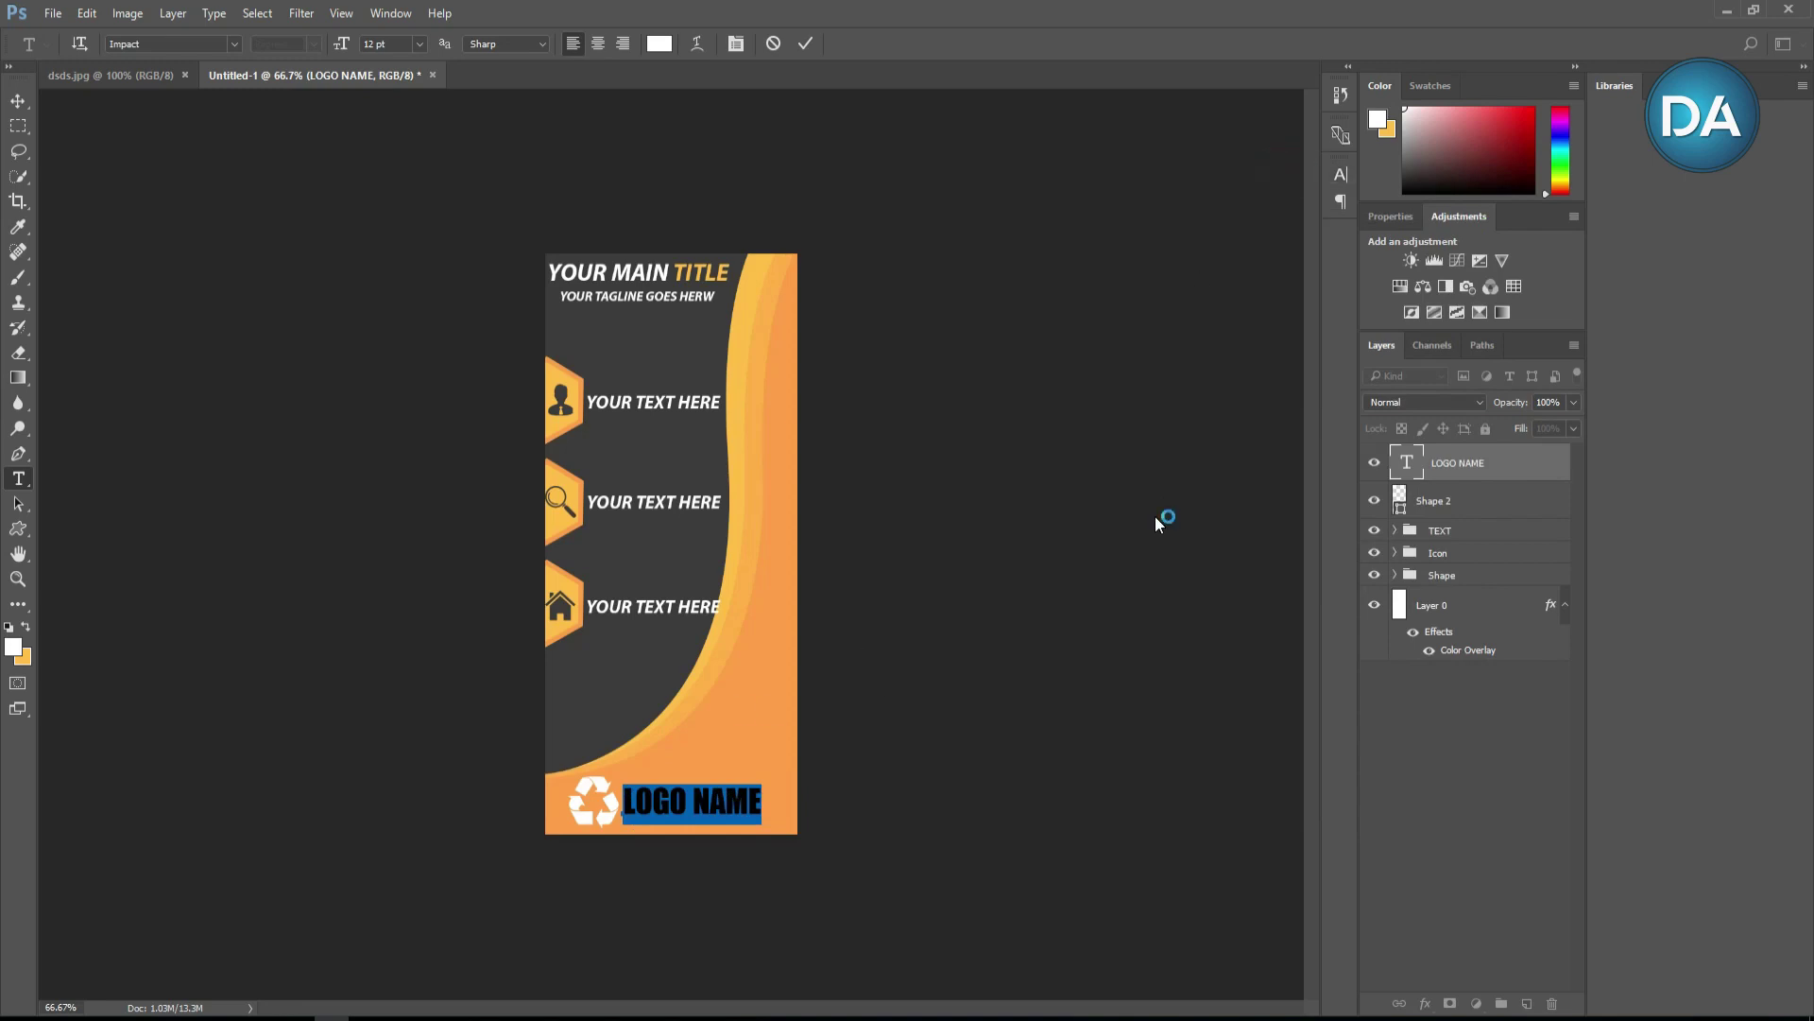
left_click(1155, 516)
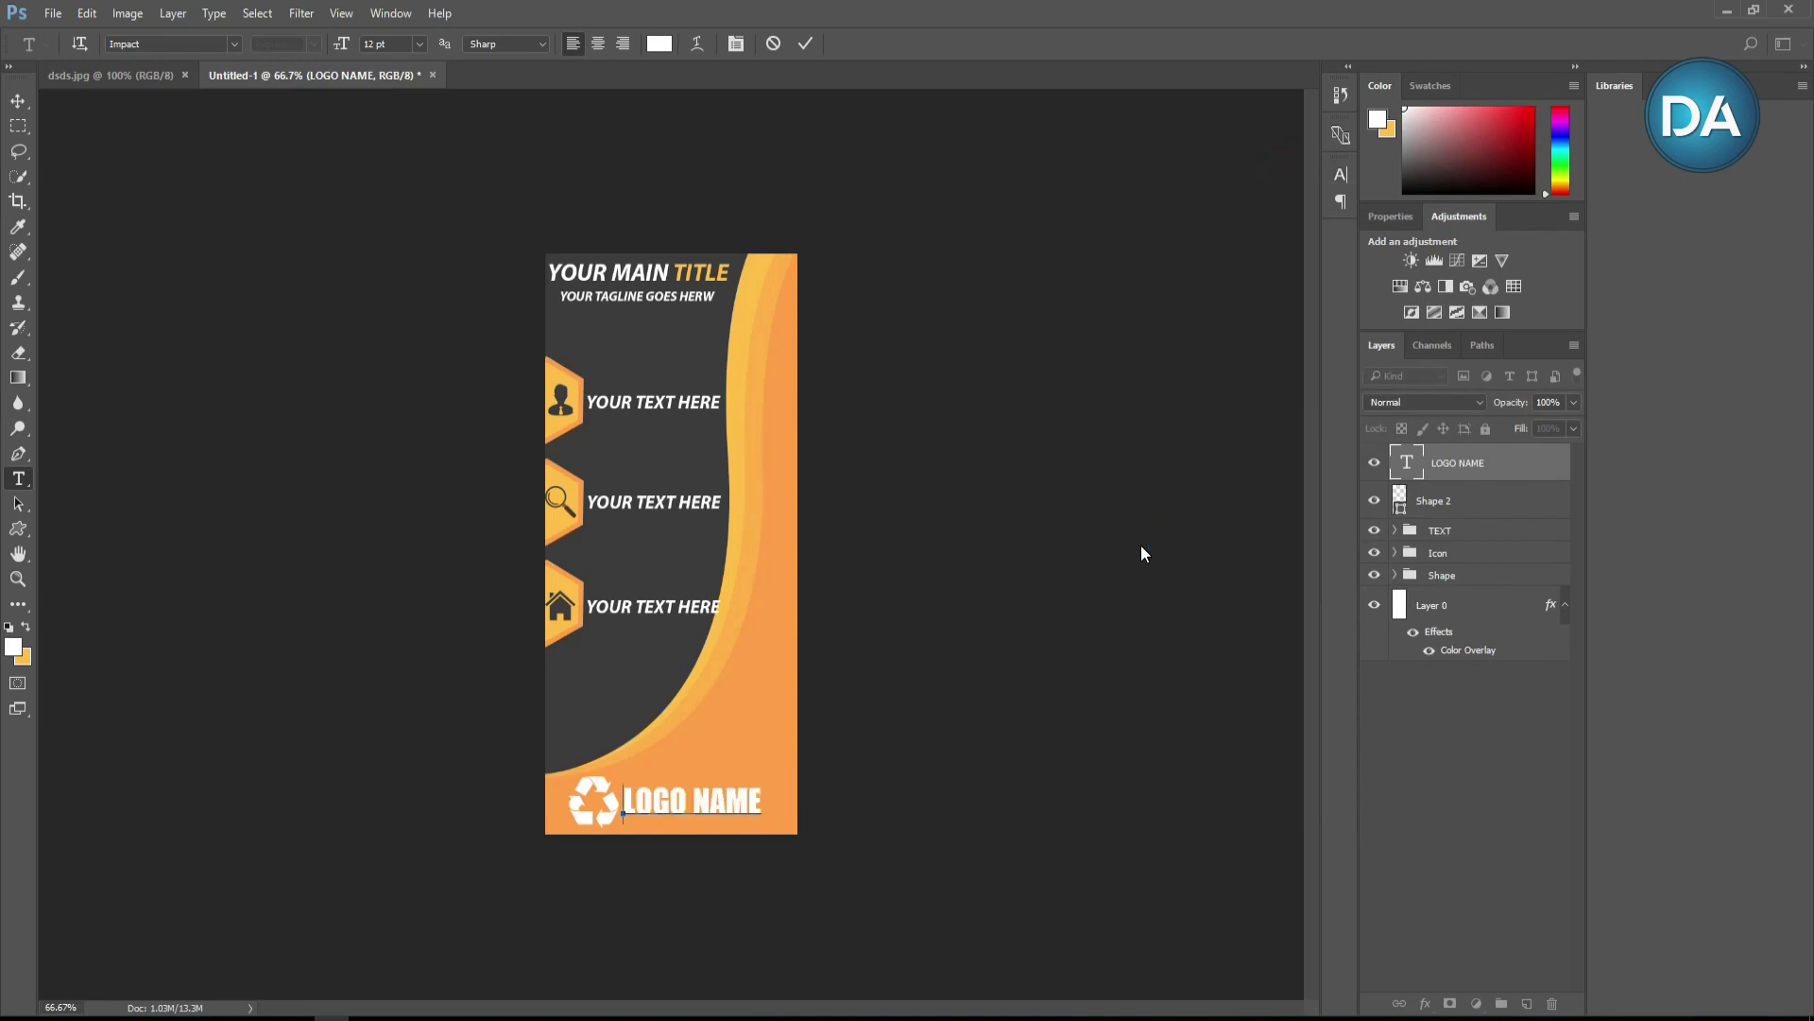
left_click(18, 100)
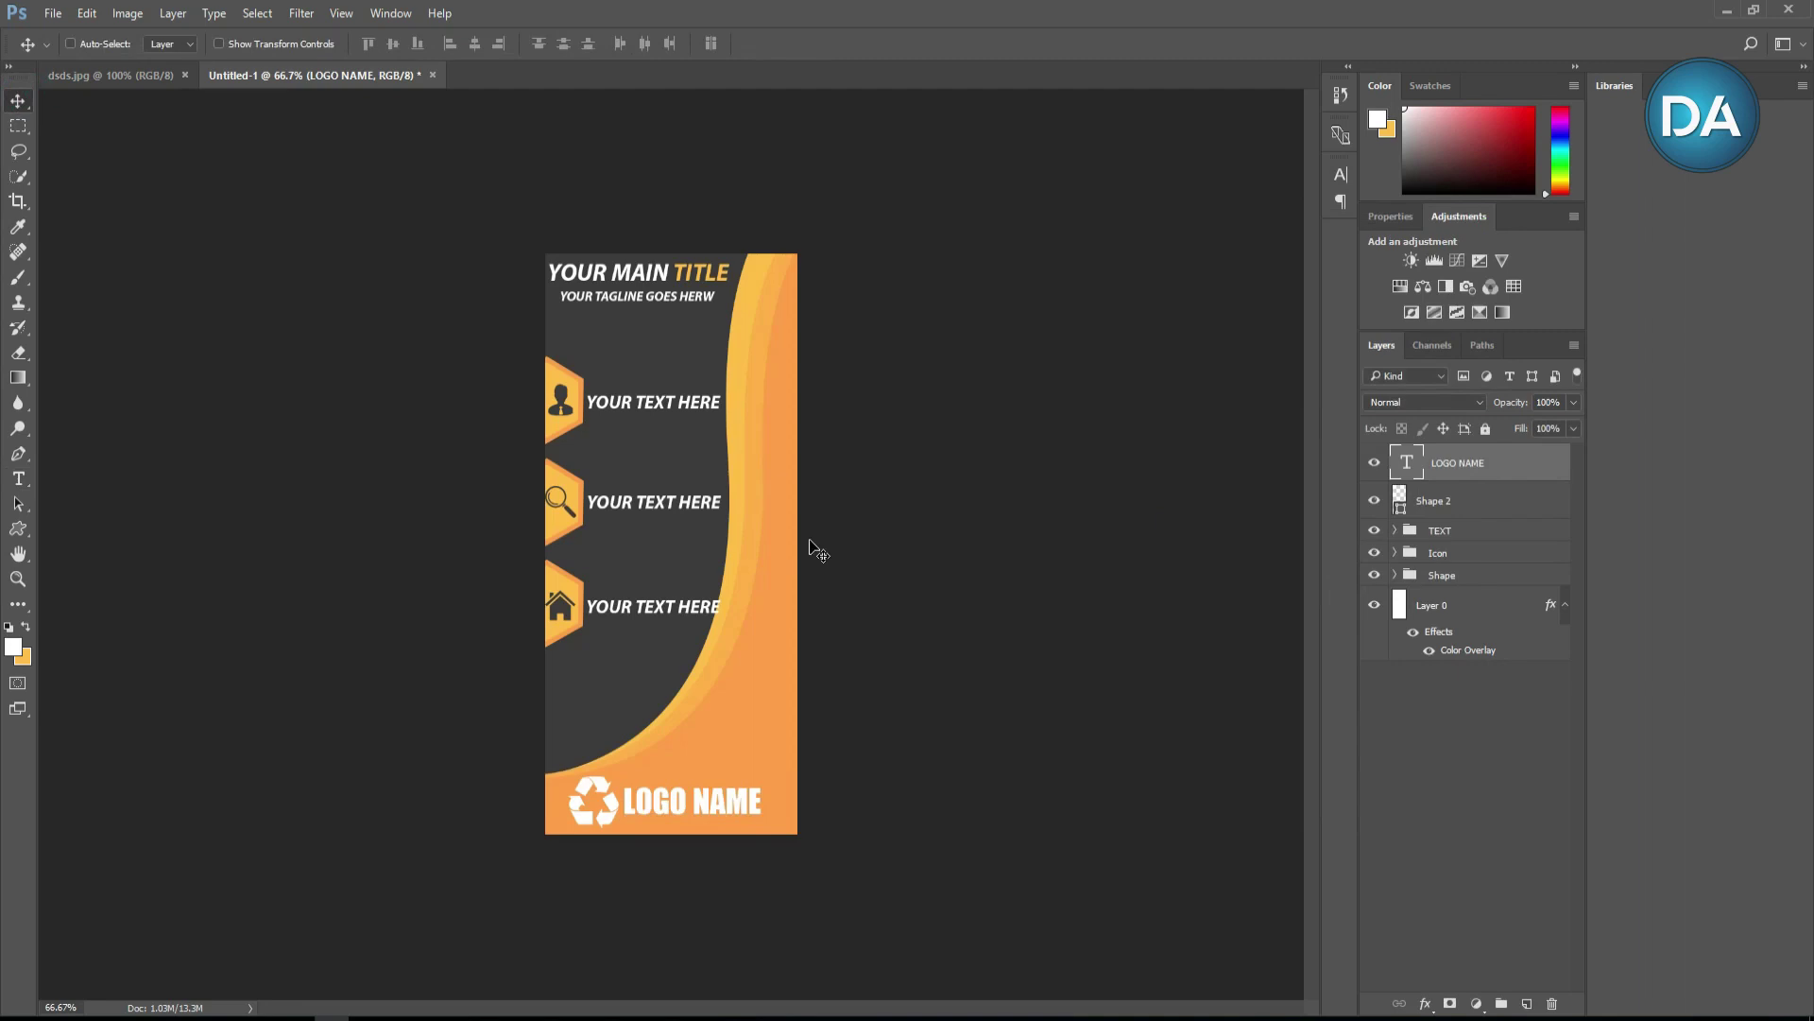
left_click_drag(733, 811, 735, 813)
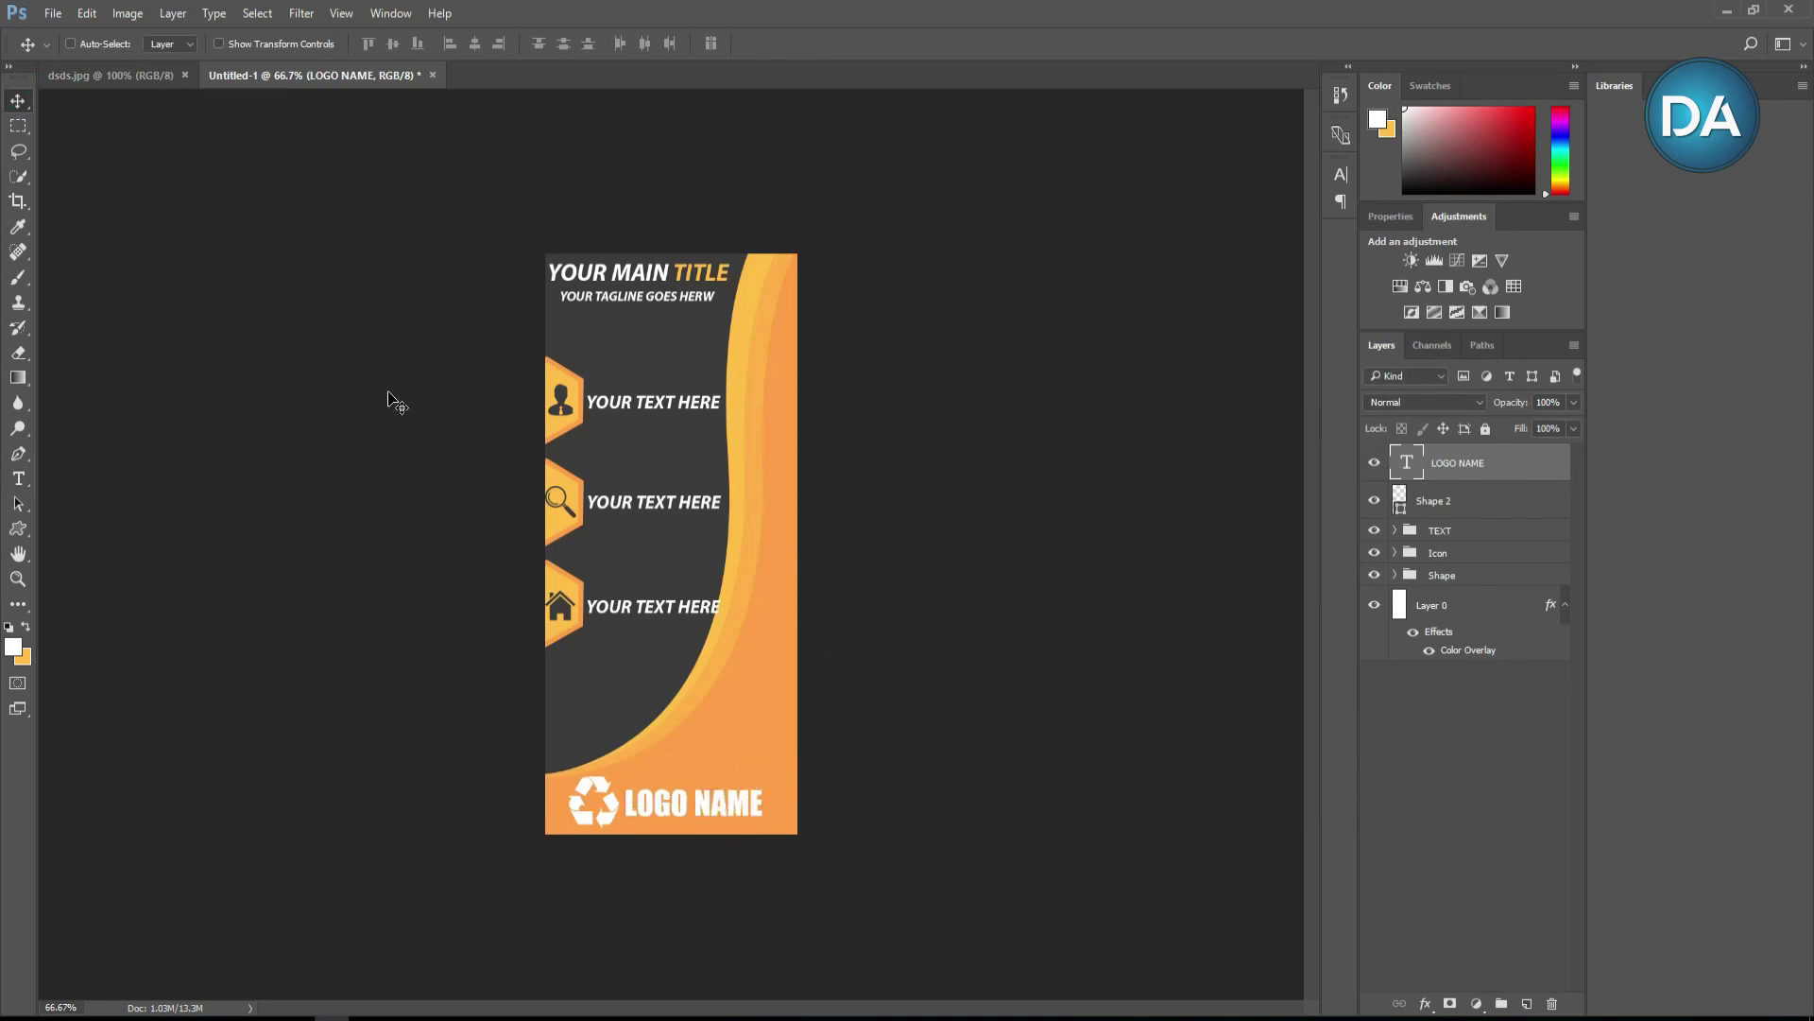
Step: Zoom the canvas to 100% to inspect the finished banner
key("z")
left_click(663, 492)
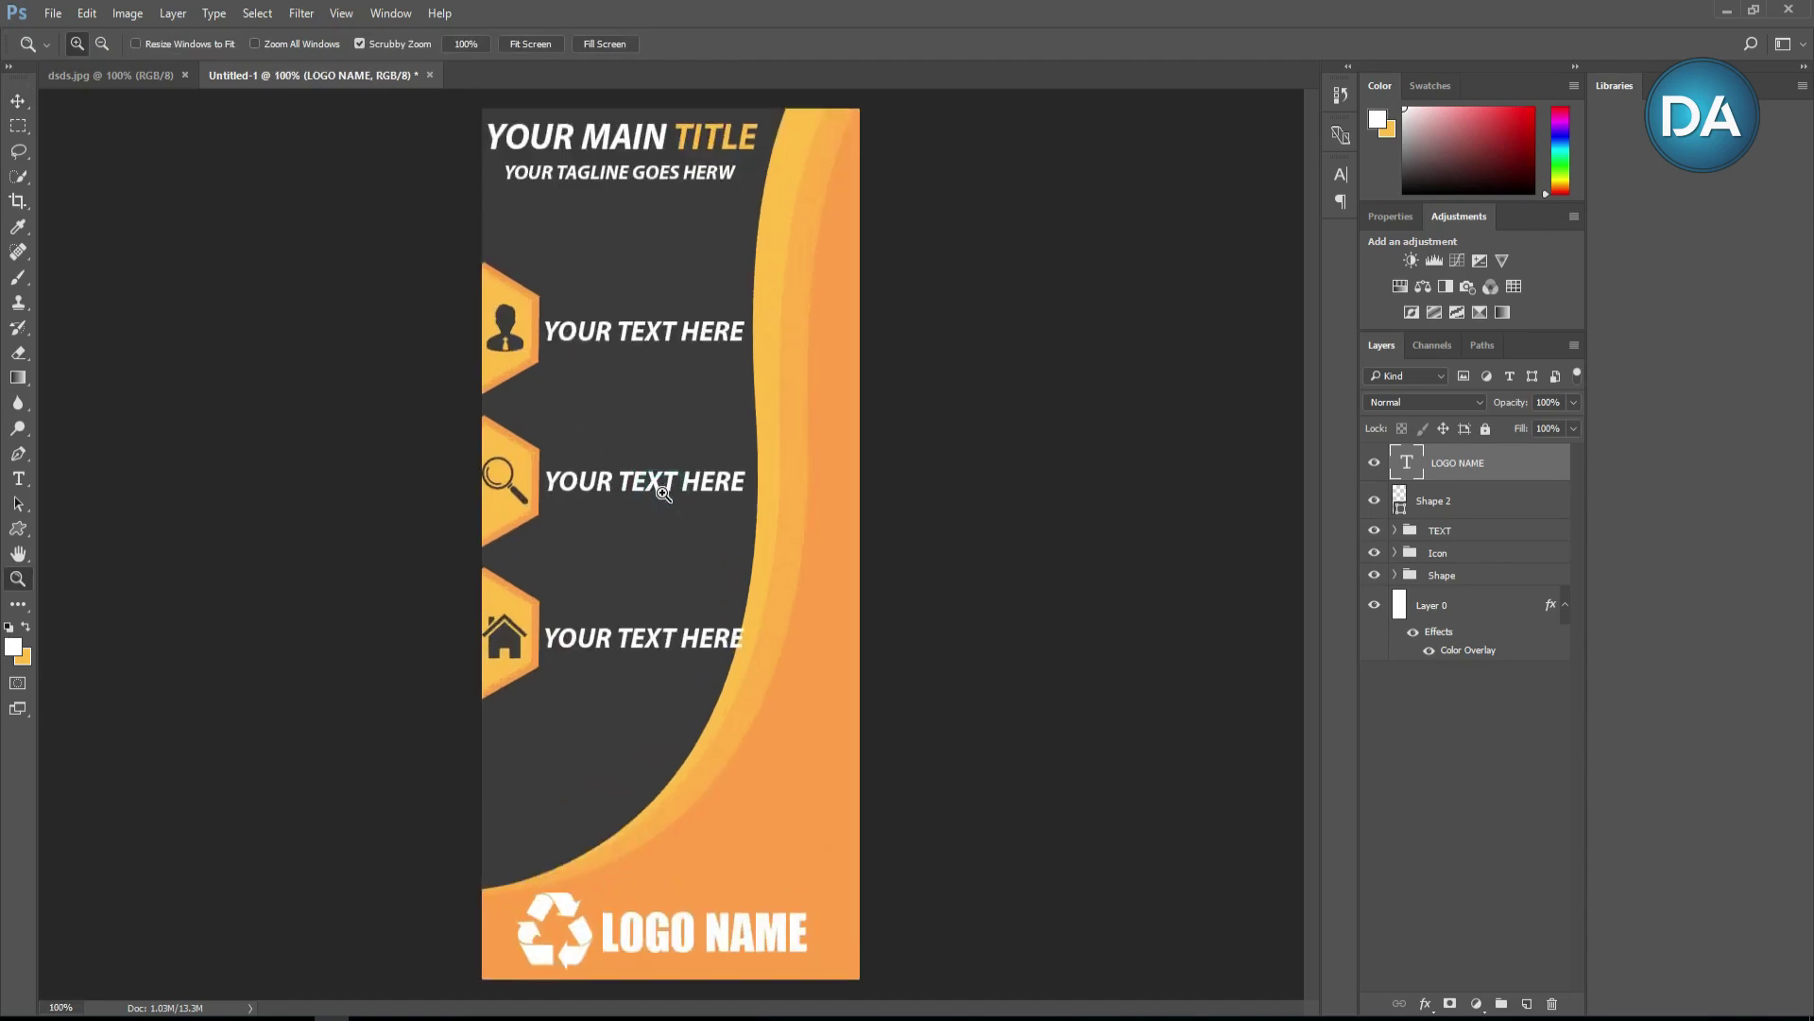